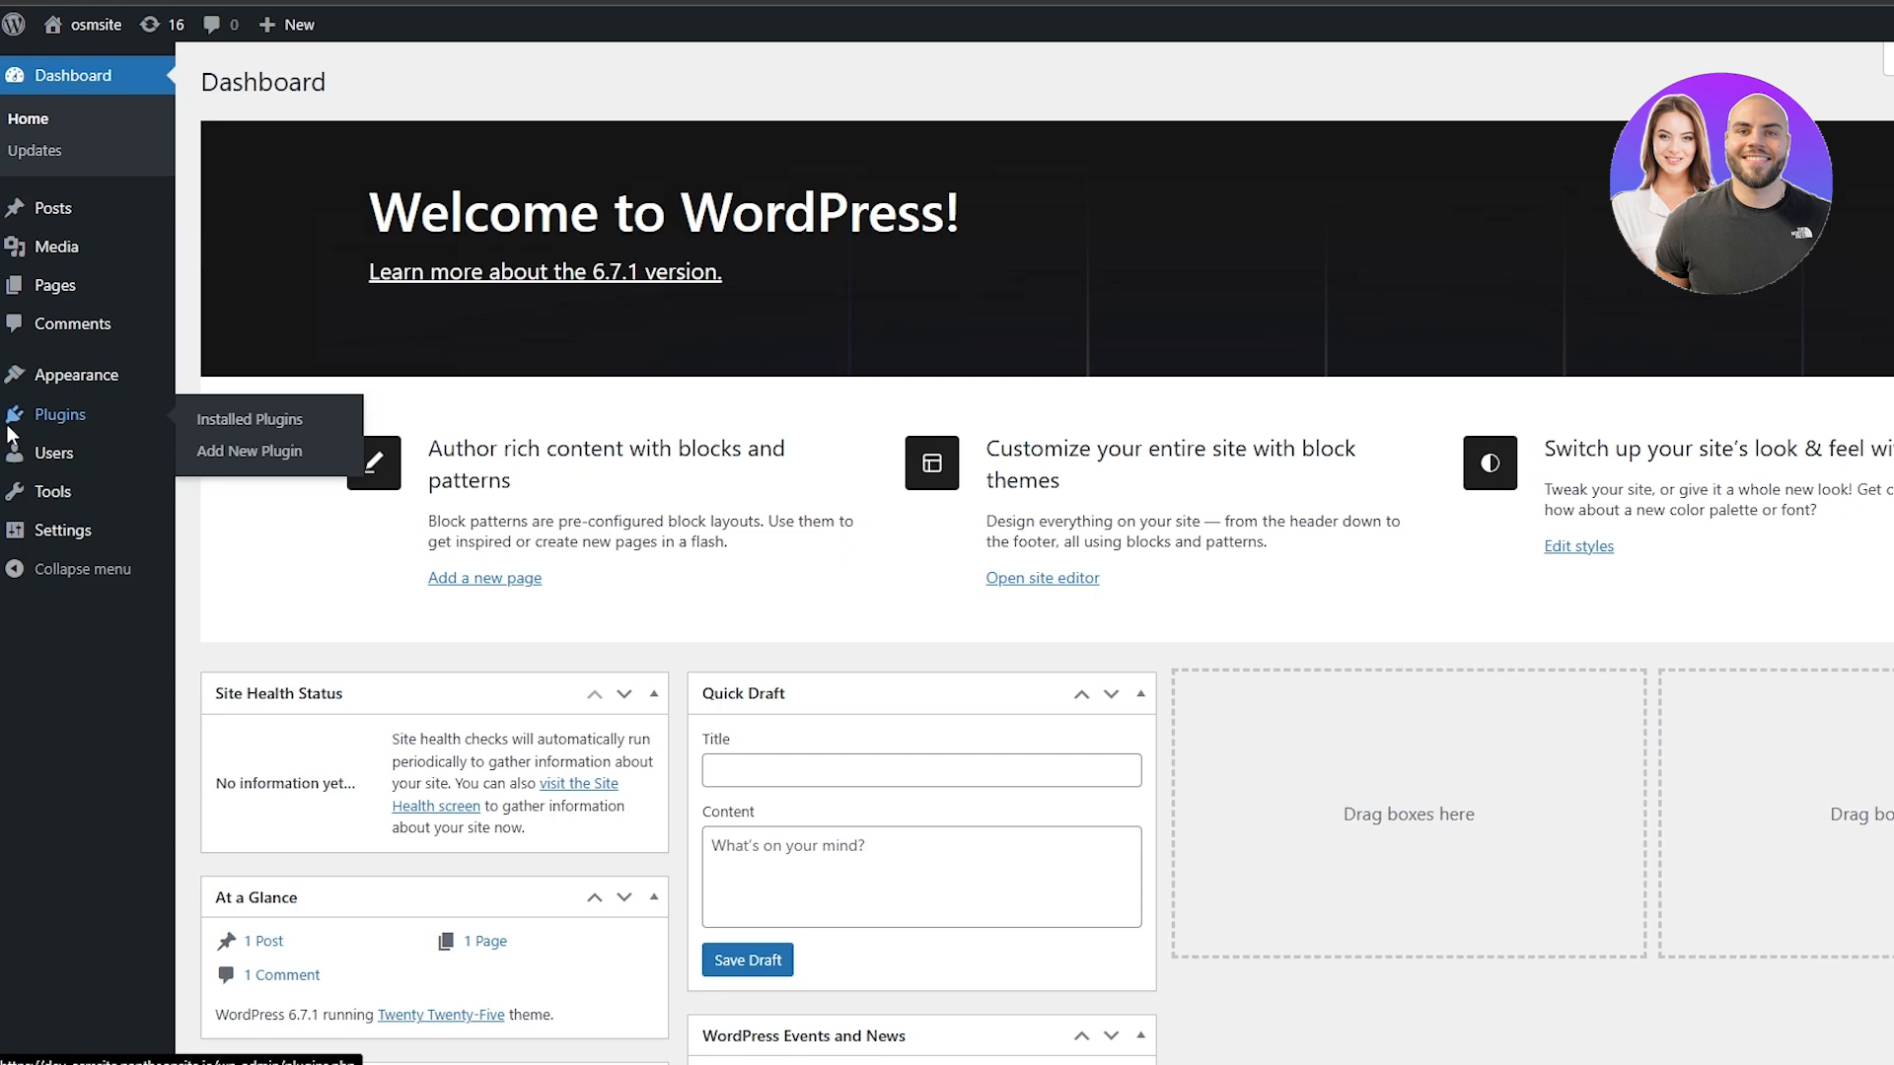
Update the installed Akismet and Hello Dolly plugins together
{"action": "left_click", "coordinate": [10, 430]}
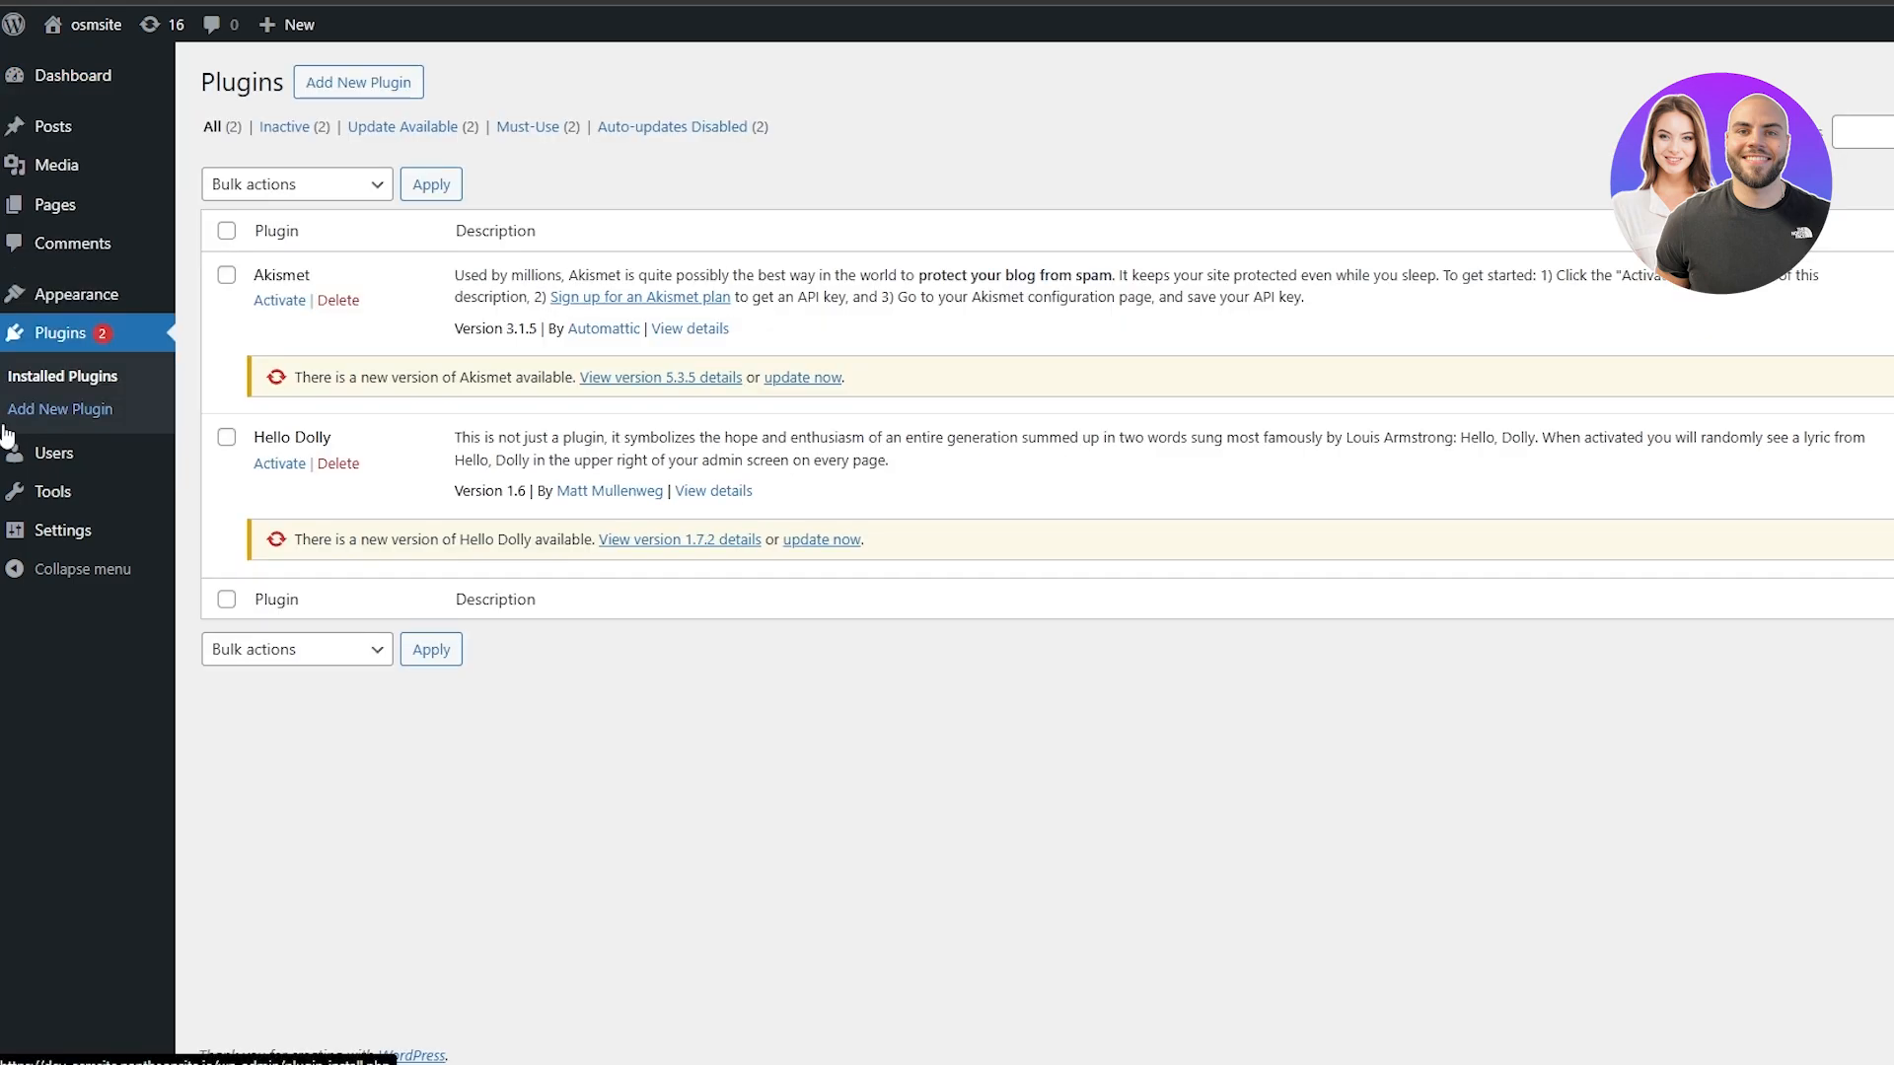
{"action": "left_click", "coordinate": [226, 230]}
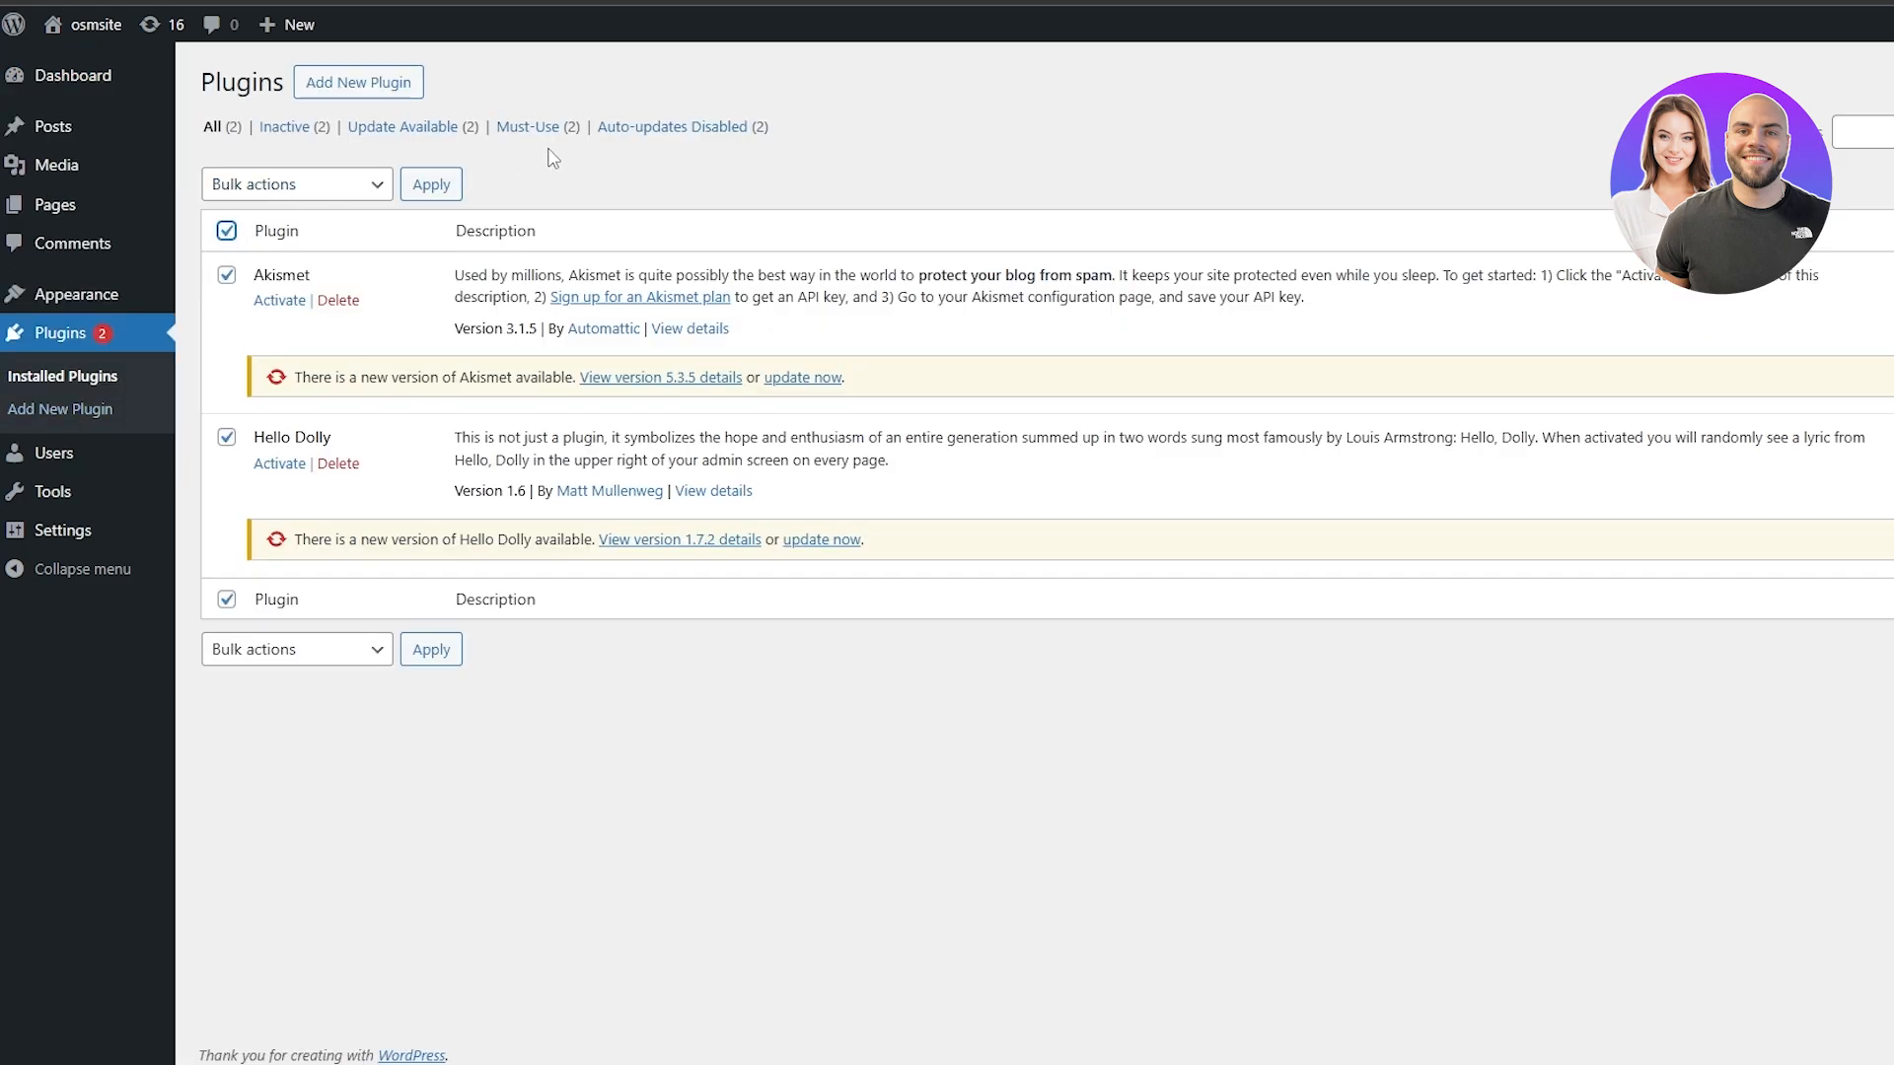
{"action": "left_click", "coordinate": [389, 139]}
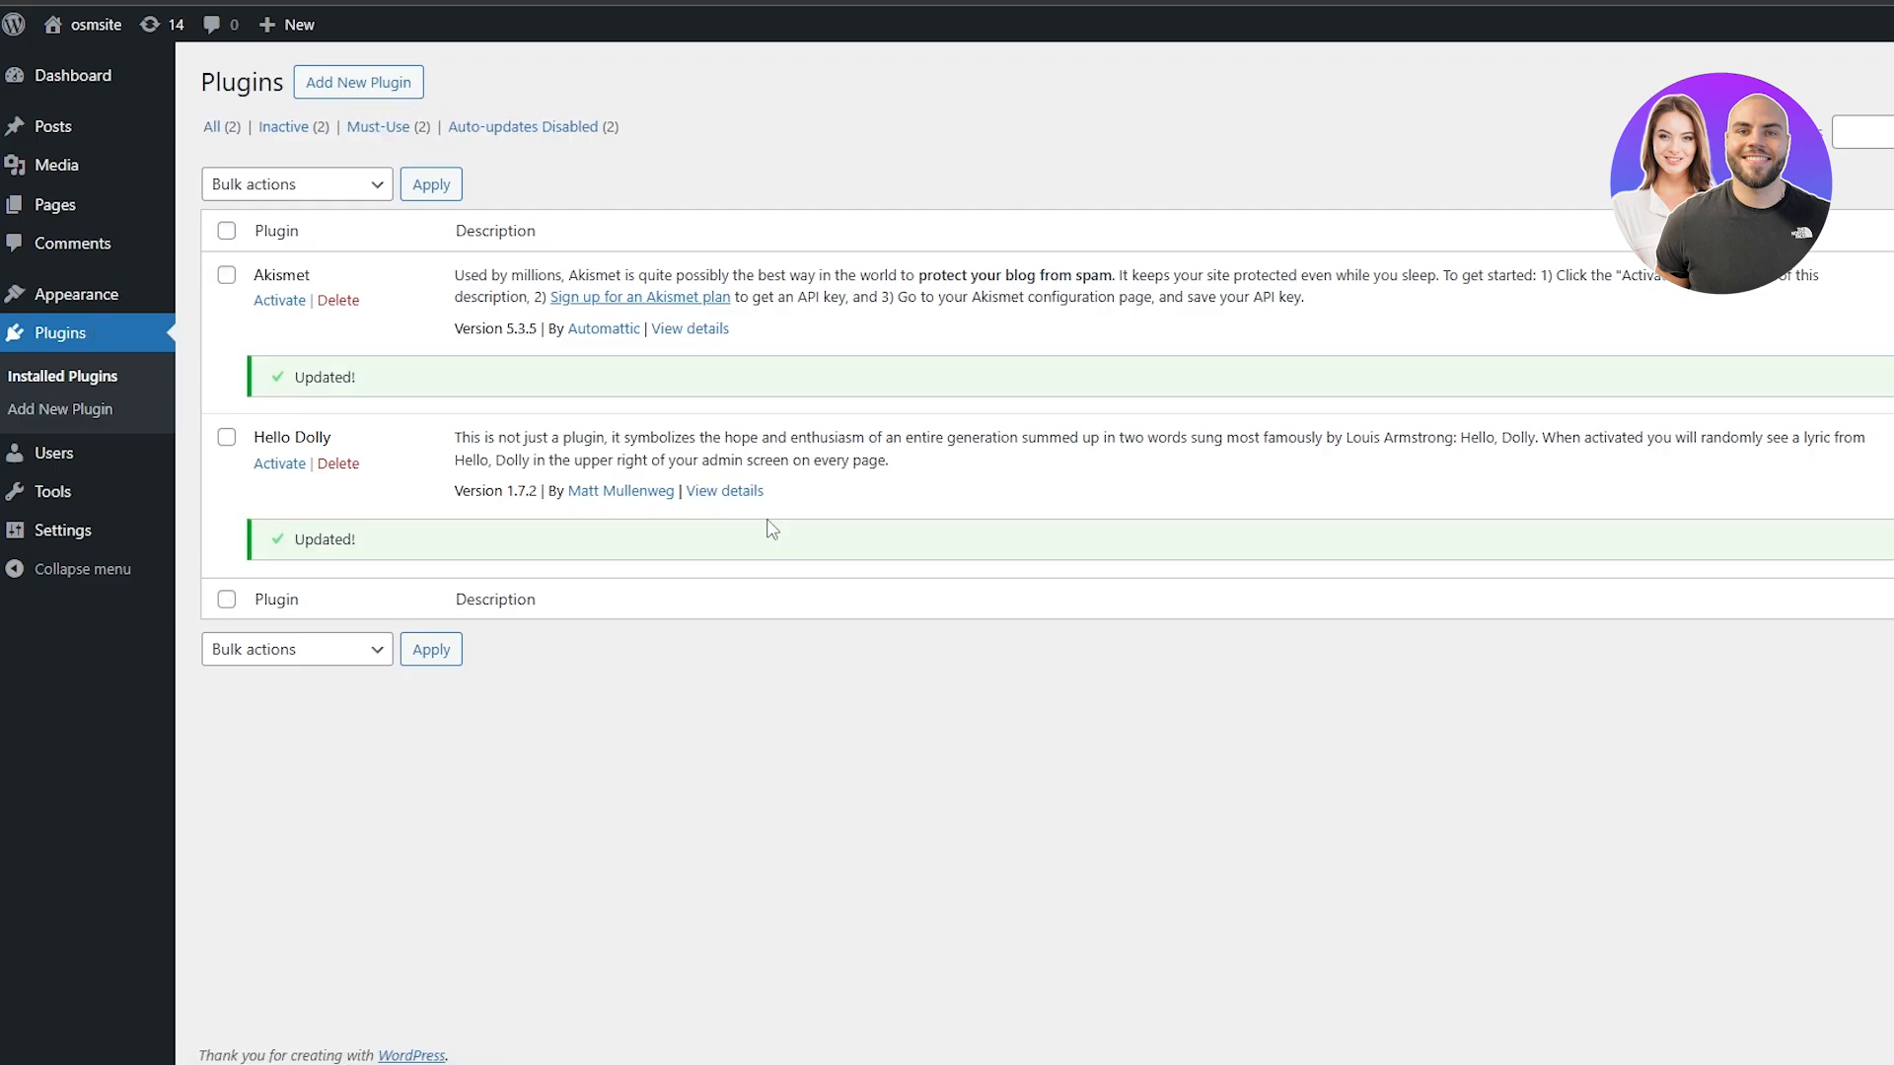
Search the new plugins for "astra" and install Starter Templates and Elementor Header & Footer Builder
{"action": "left_click", "coordinate": [376, 95]}
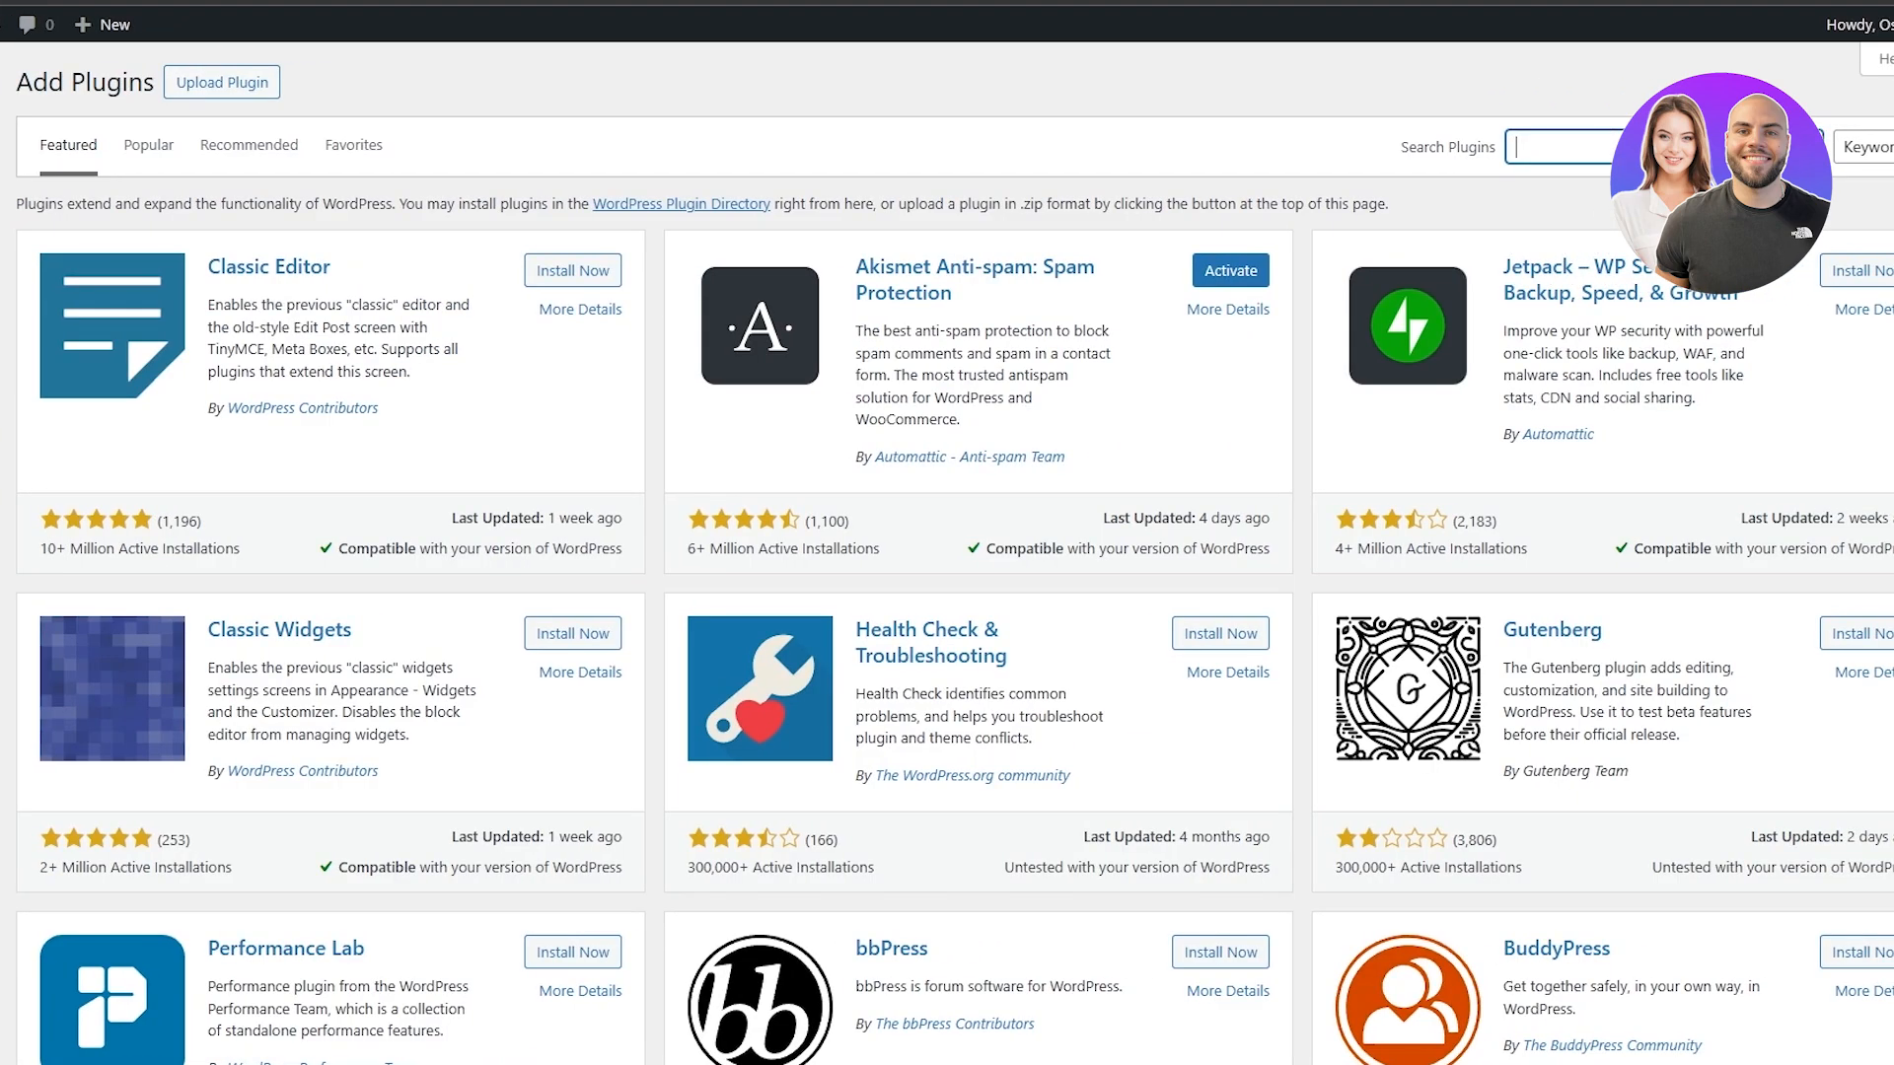
{"action": "type", "text": "astra"}
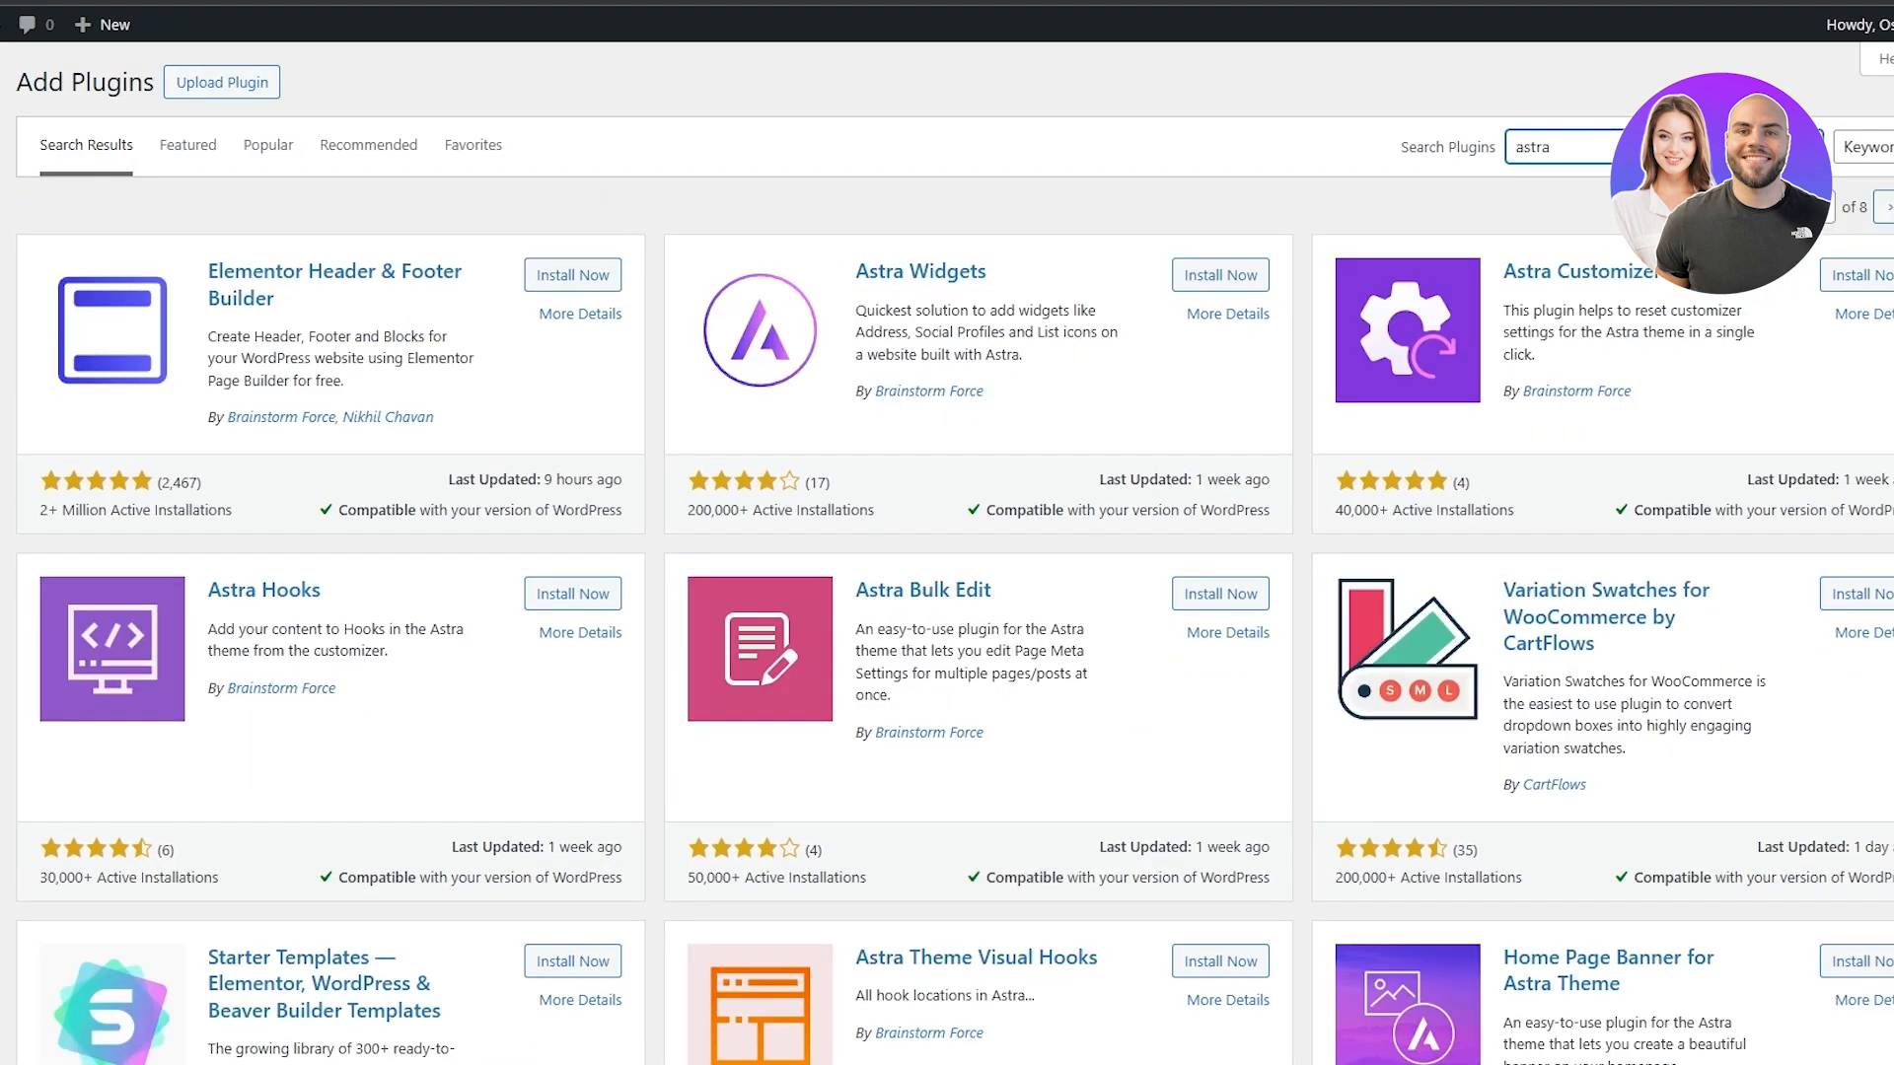
{"action": "scroll", "coordinate": [296, 779], "scroll_direction": "down", "scroll_amount": 2}
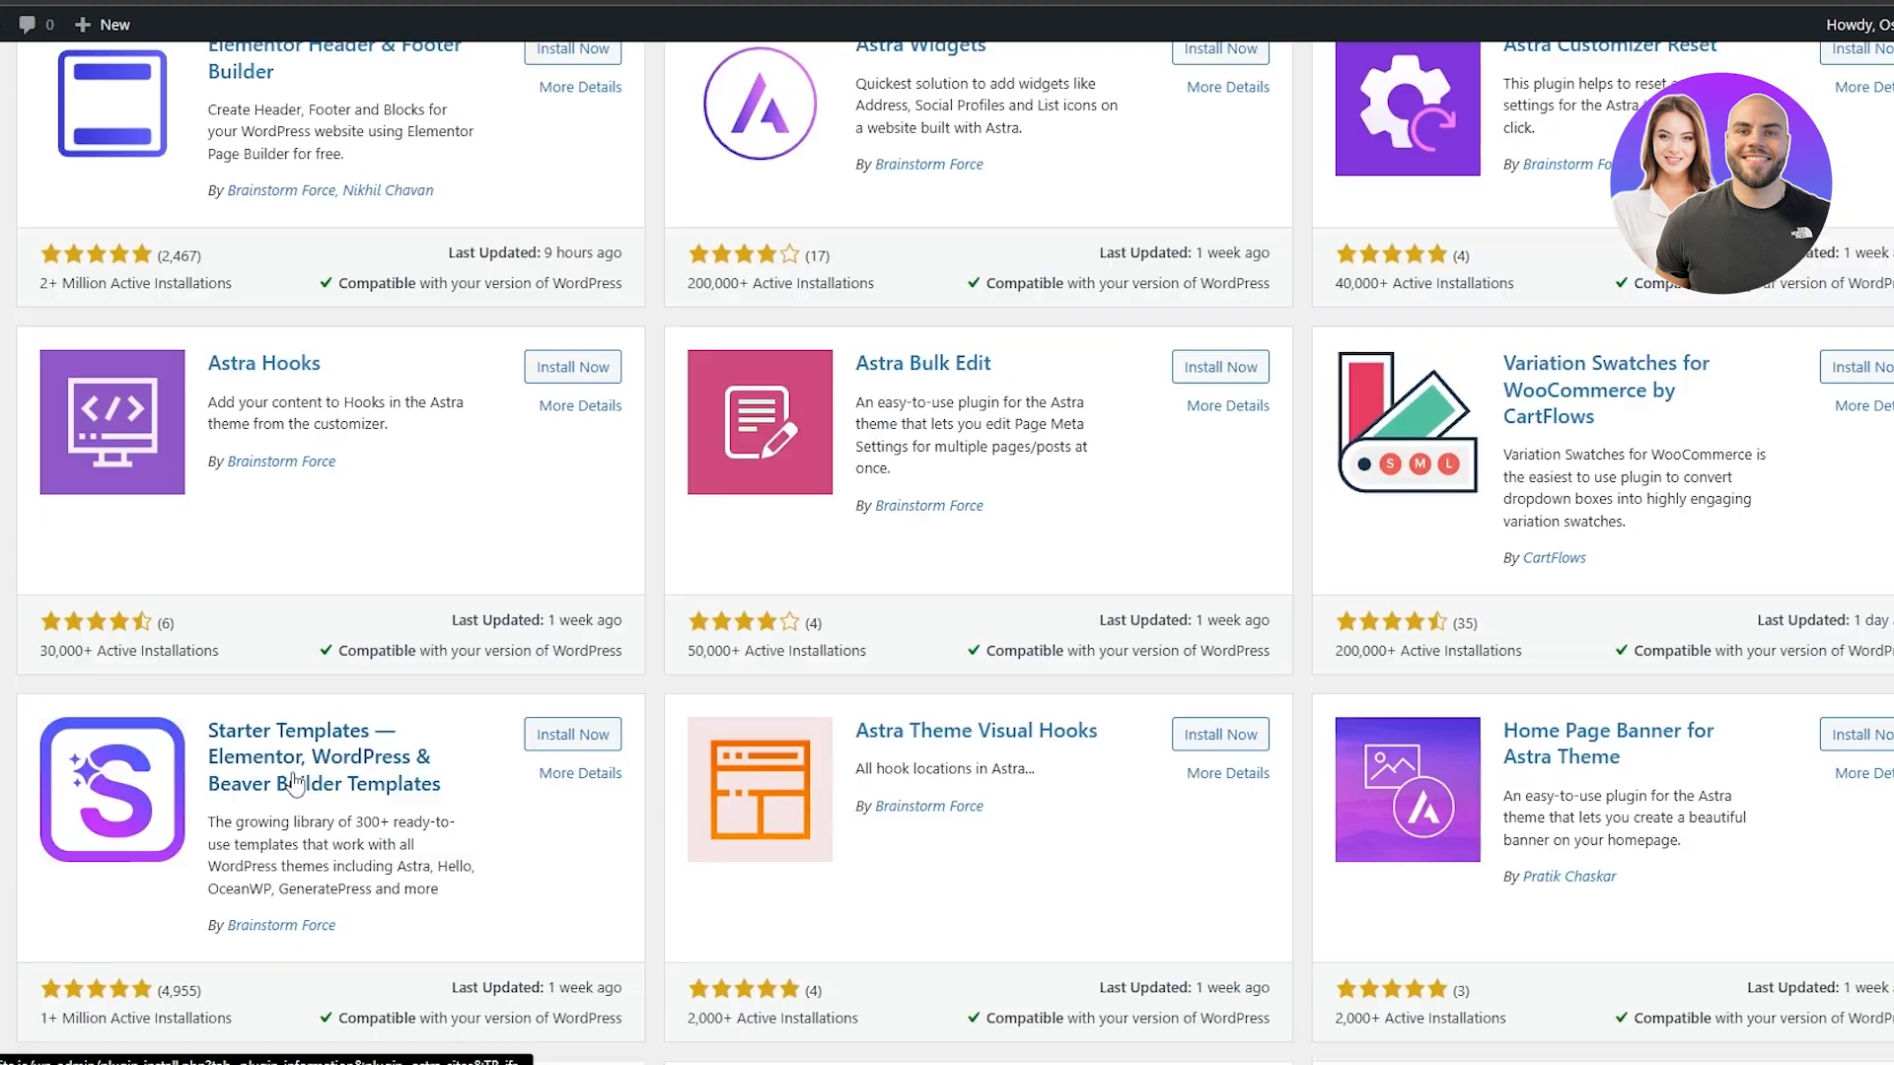
{"action": "left_click", "coordinate": [574, 738]}
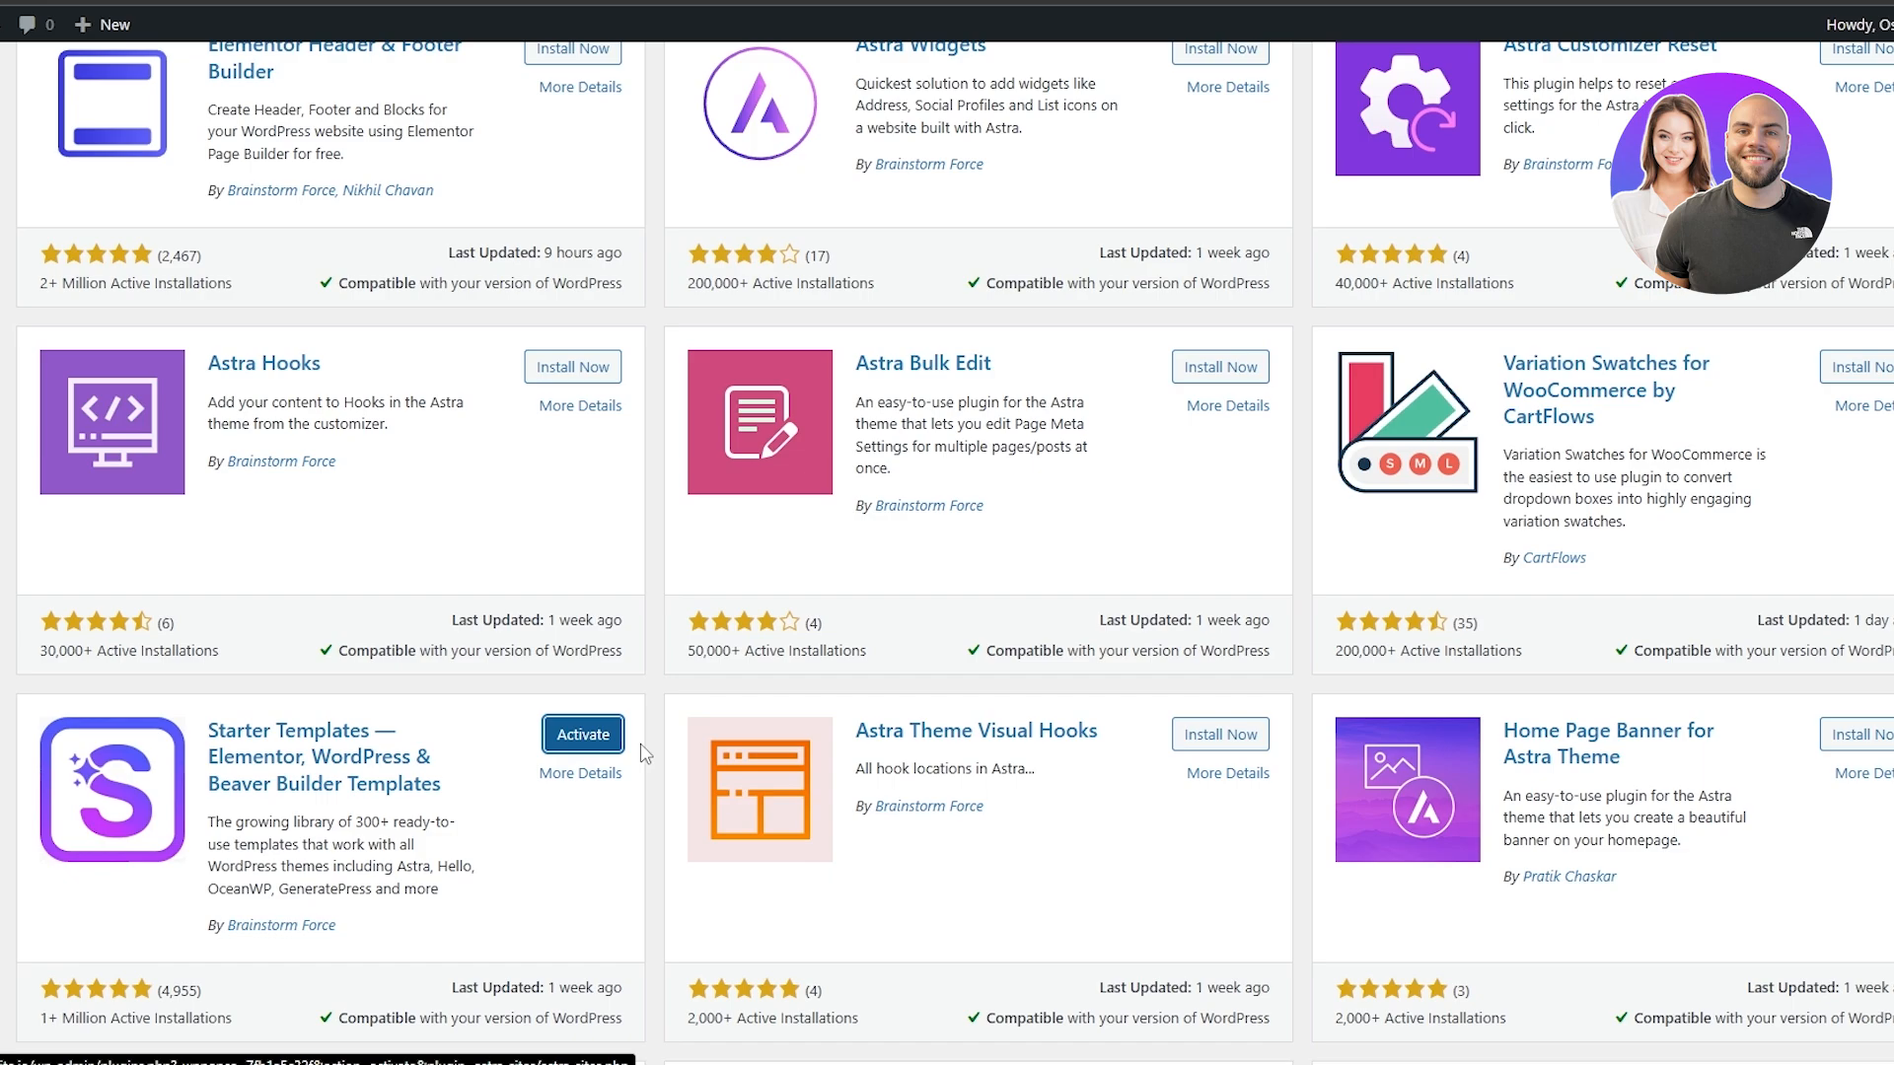
{"action": "scroll", "coordinate": [592, 747], "scroll_direction": "up", "scroll_amount": 3}
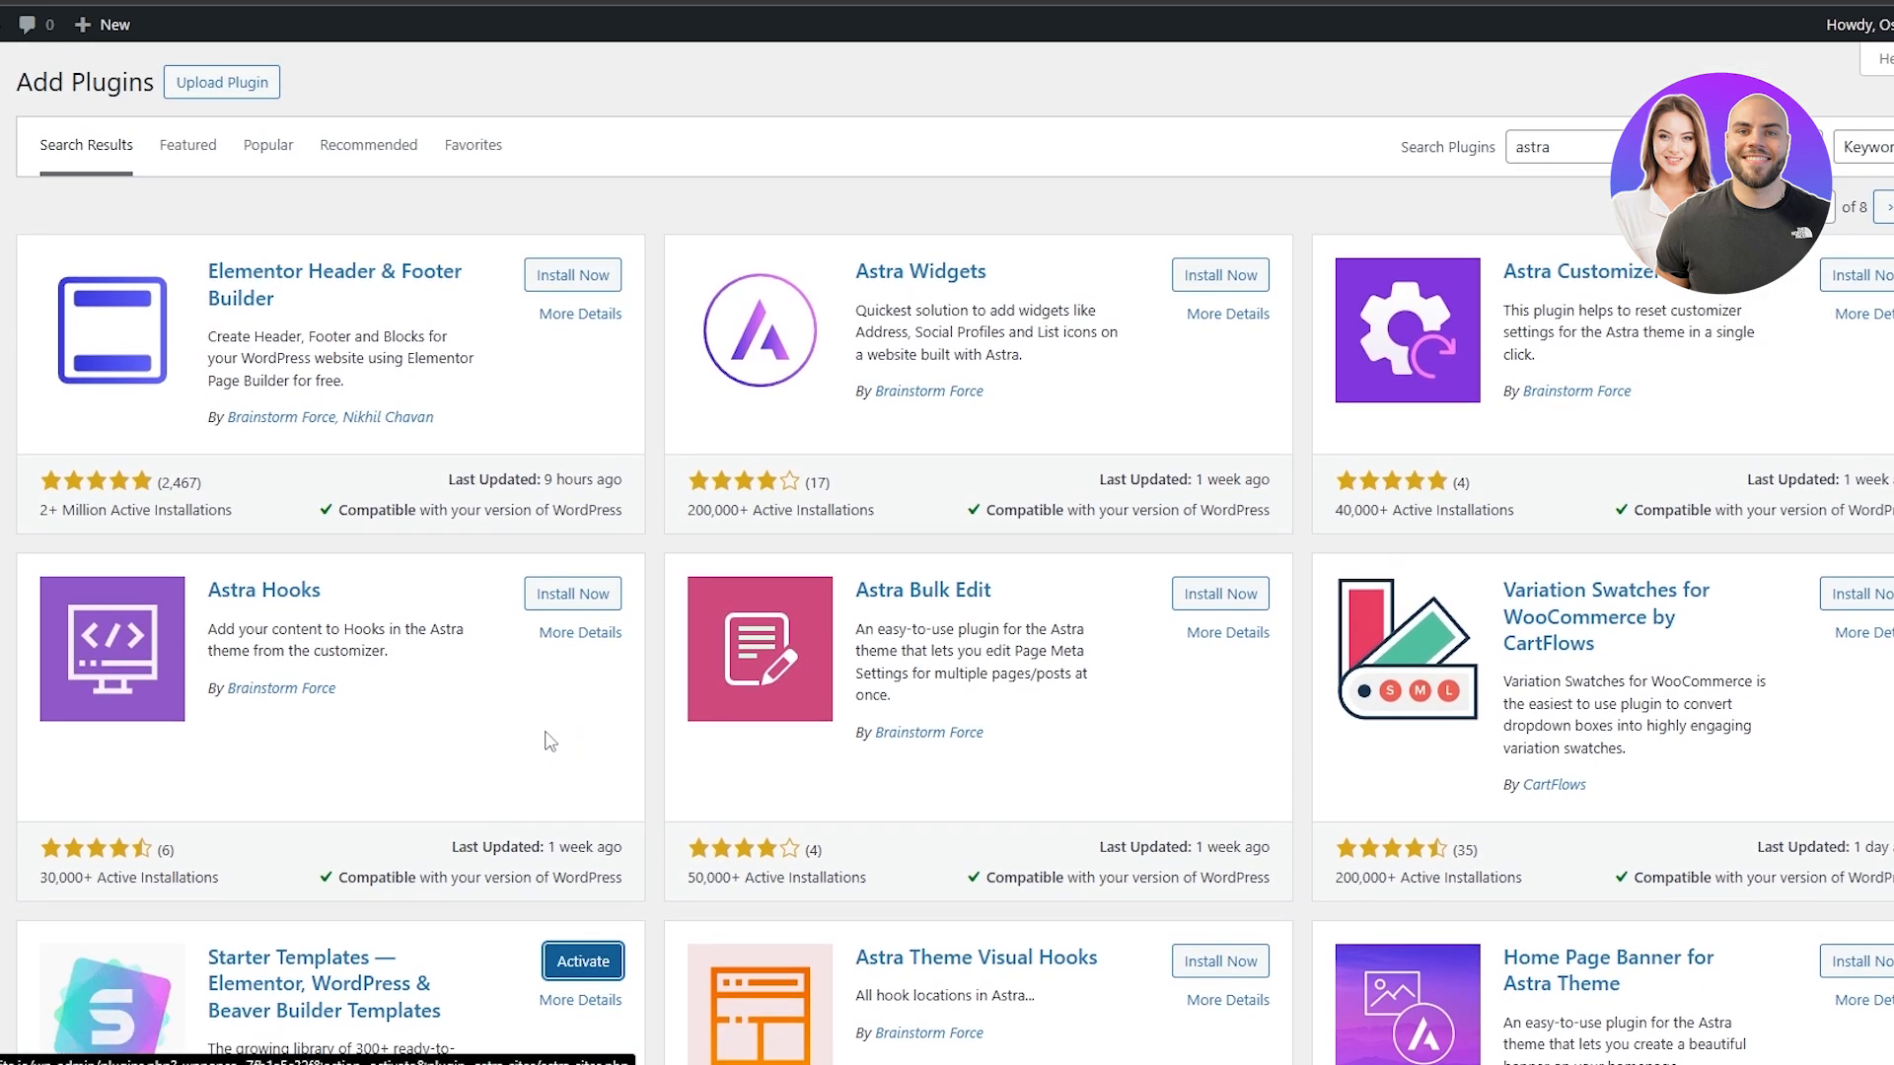
{"action": "left_click", "coordinate": [579, 281]}
Search the plugins for "elementor" and install Elementor Website Builder and Essential Addons for Elementor
{"action": "double_click", "coordinate": [1536, 148]}
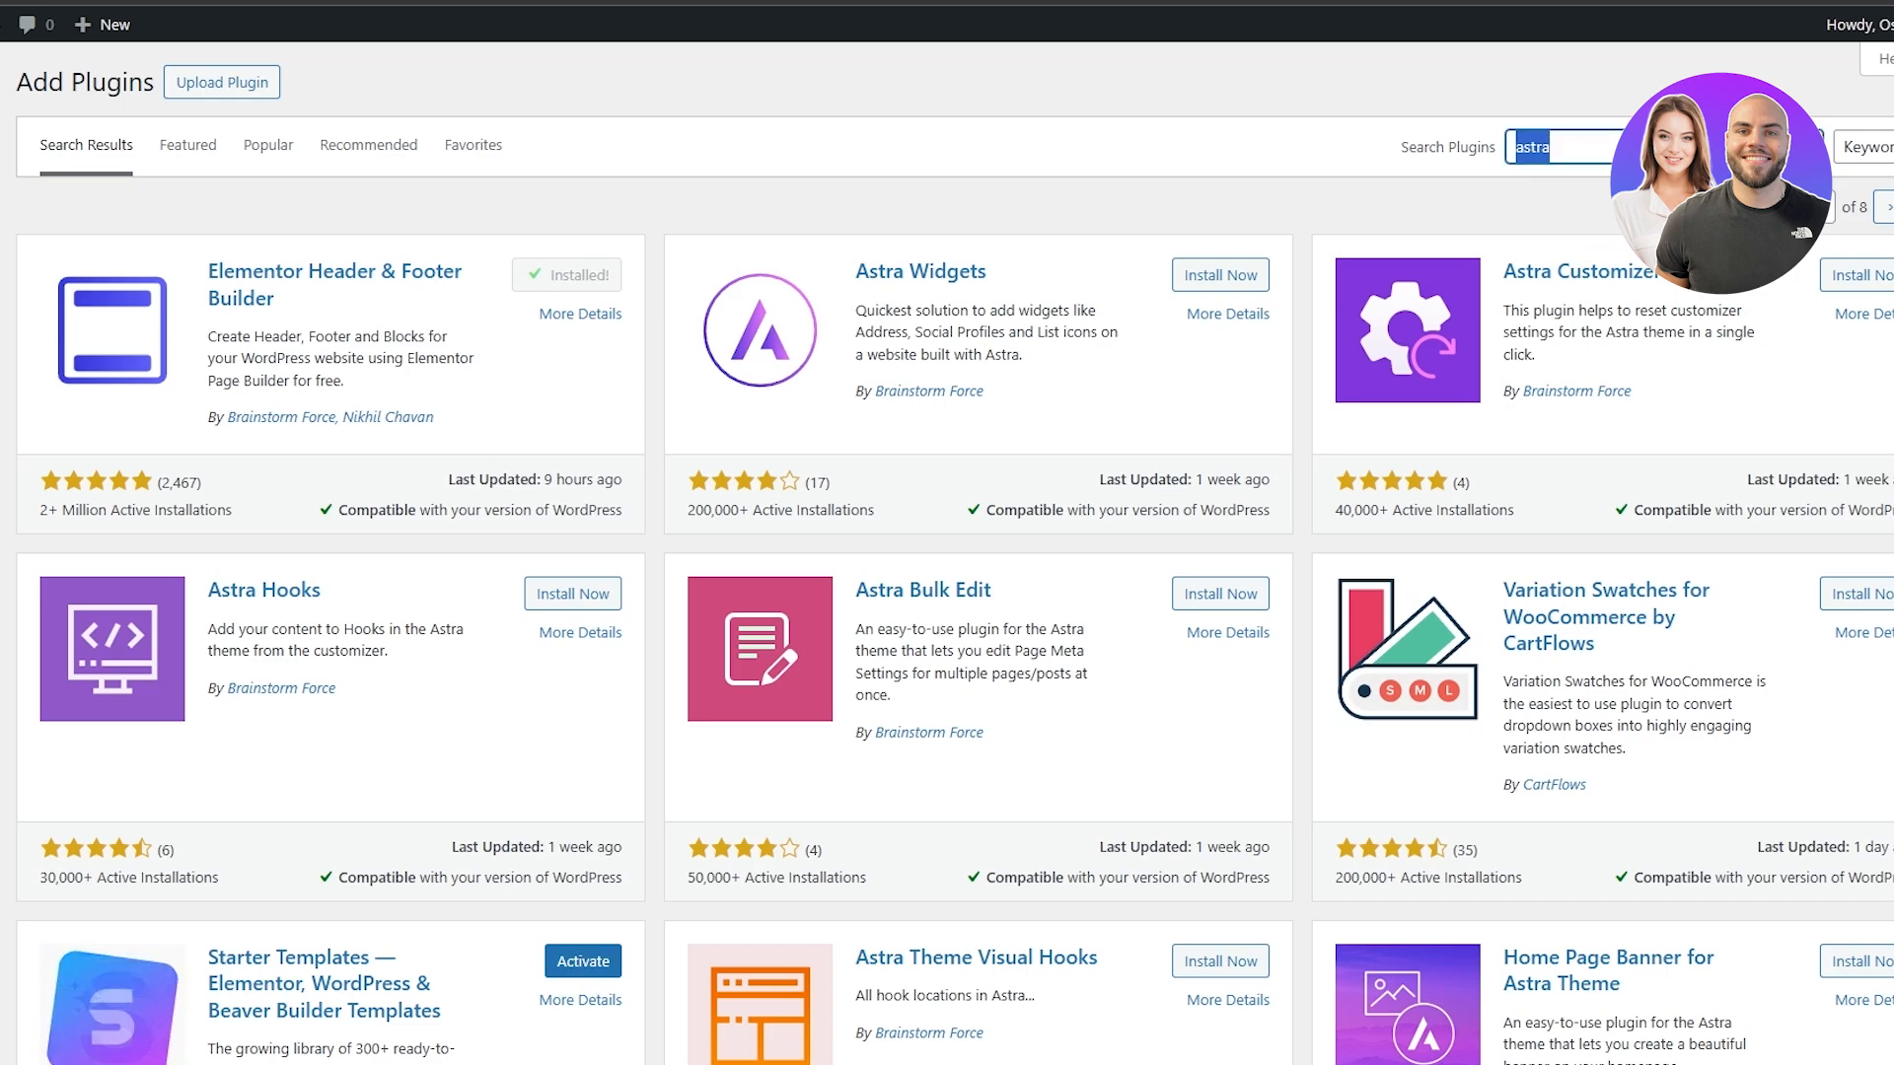
{"action": "type", "text": "ele"}
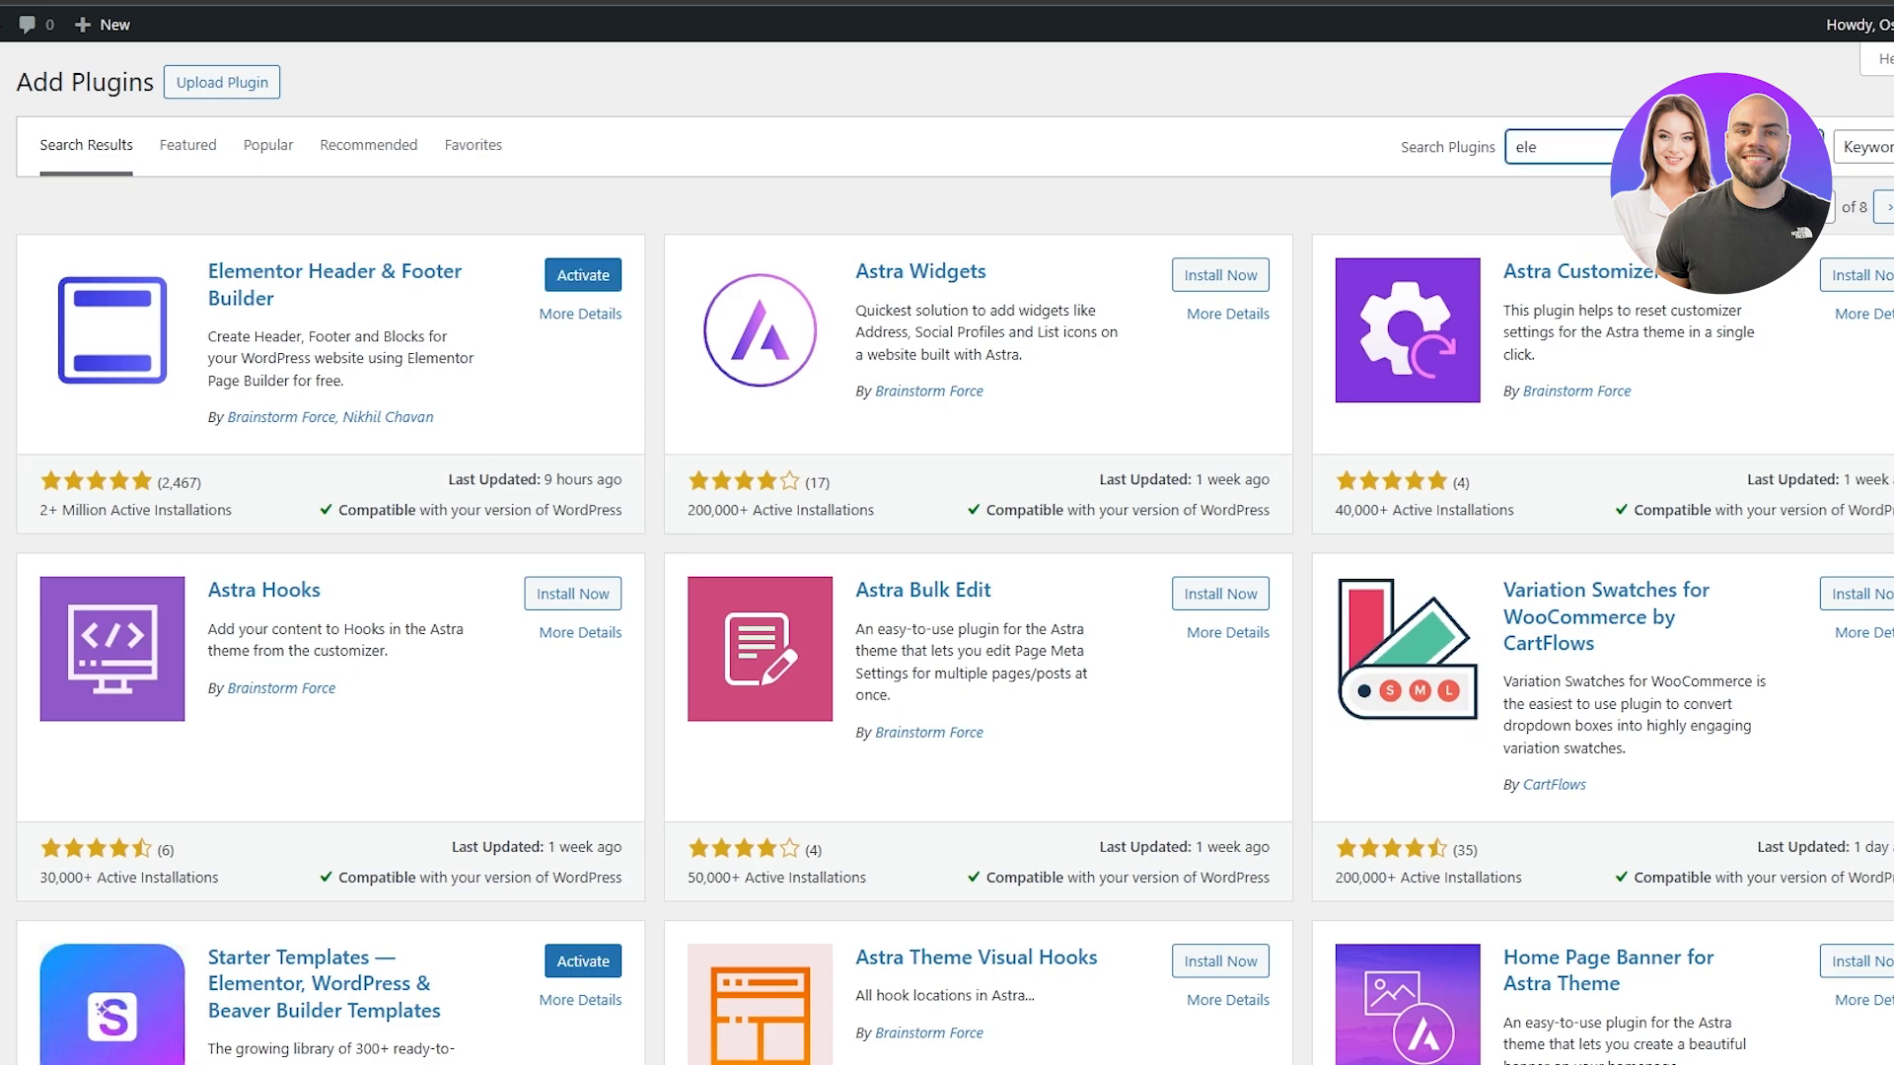
{"action": "type", "text": "mentor"}
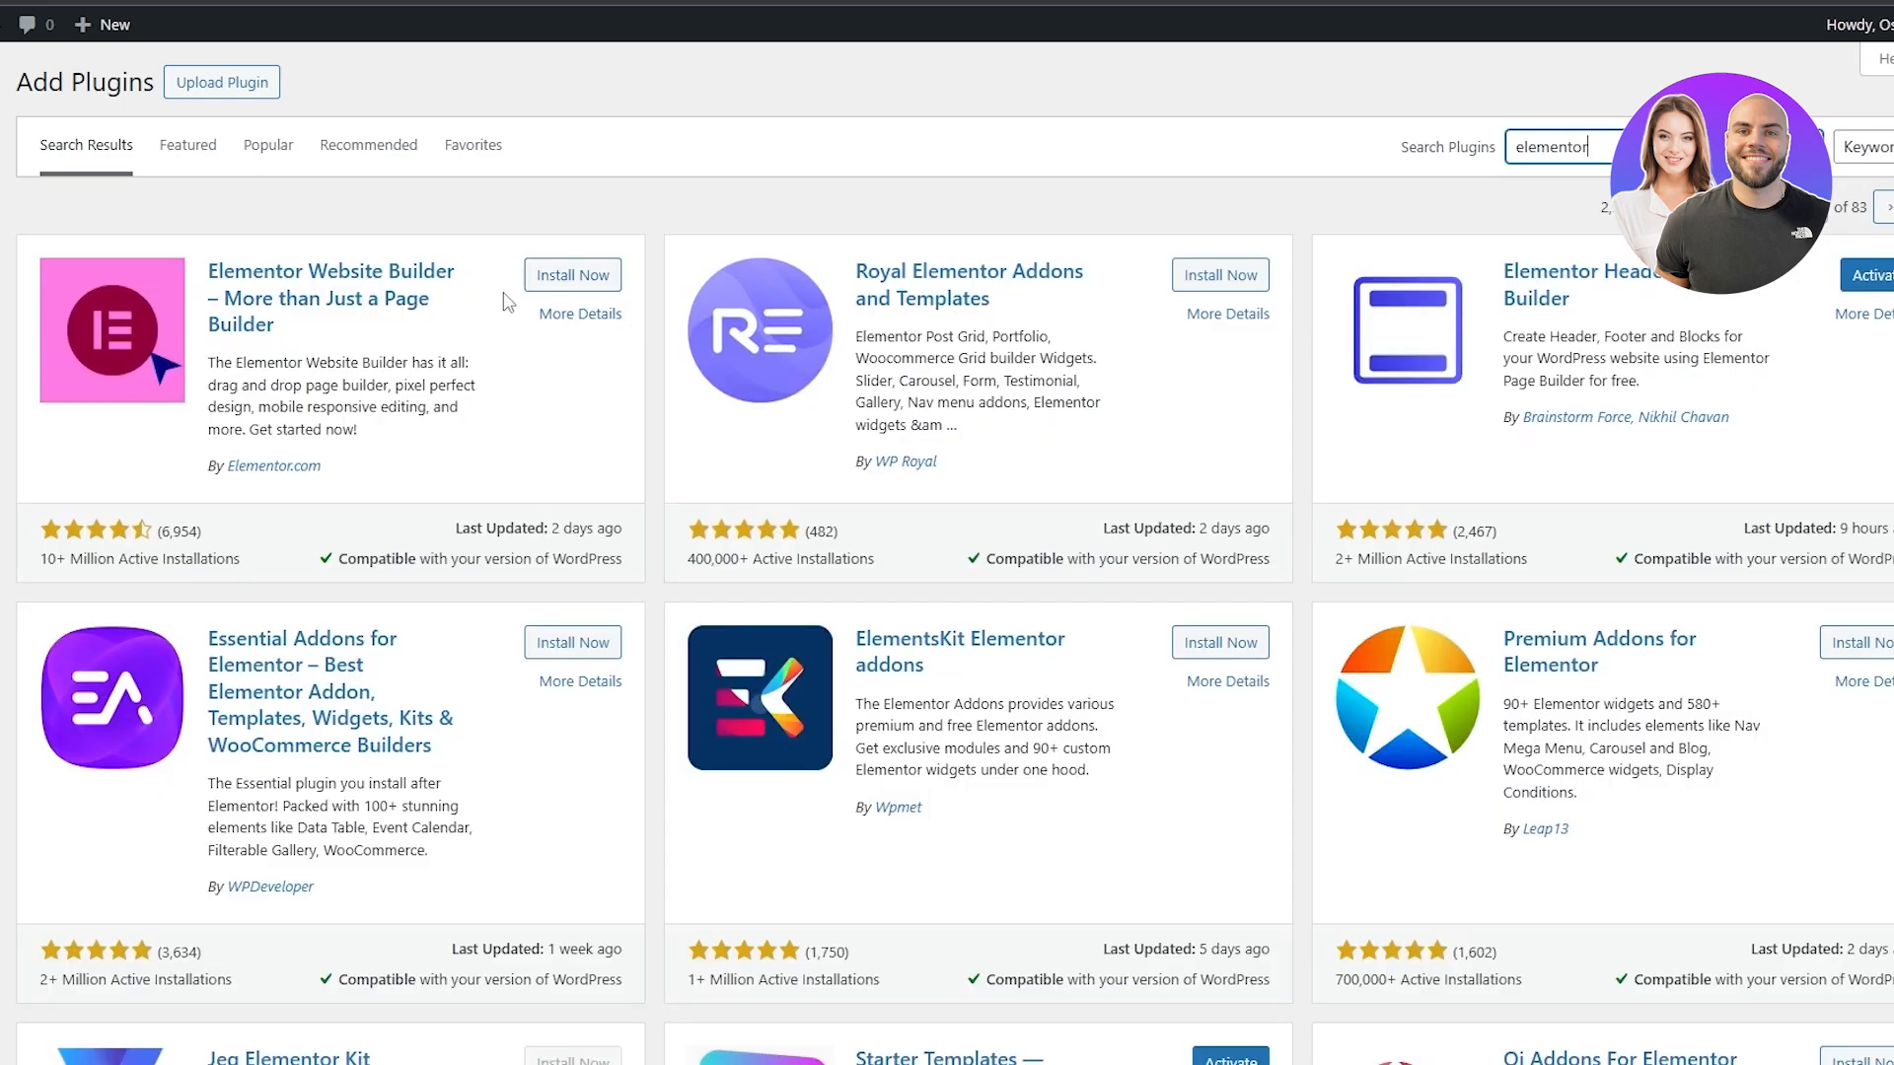
{"action": "left_click", "coordinate": [572, 274]}
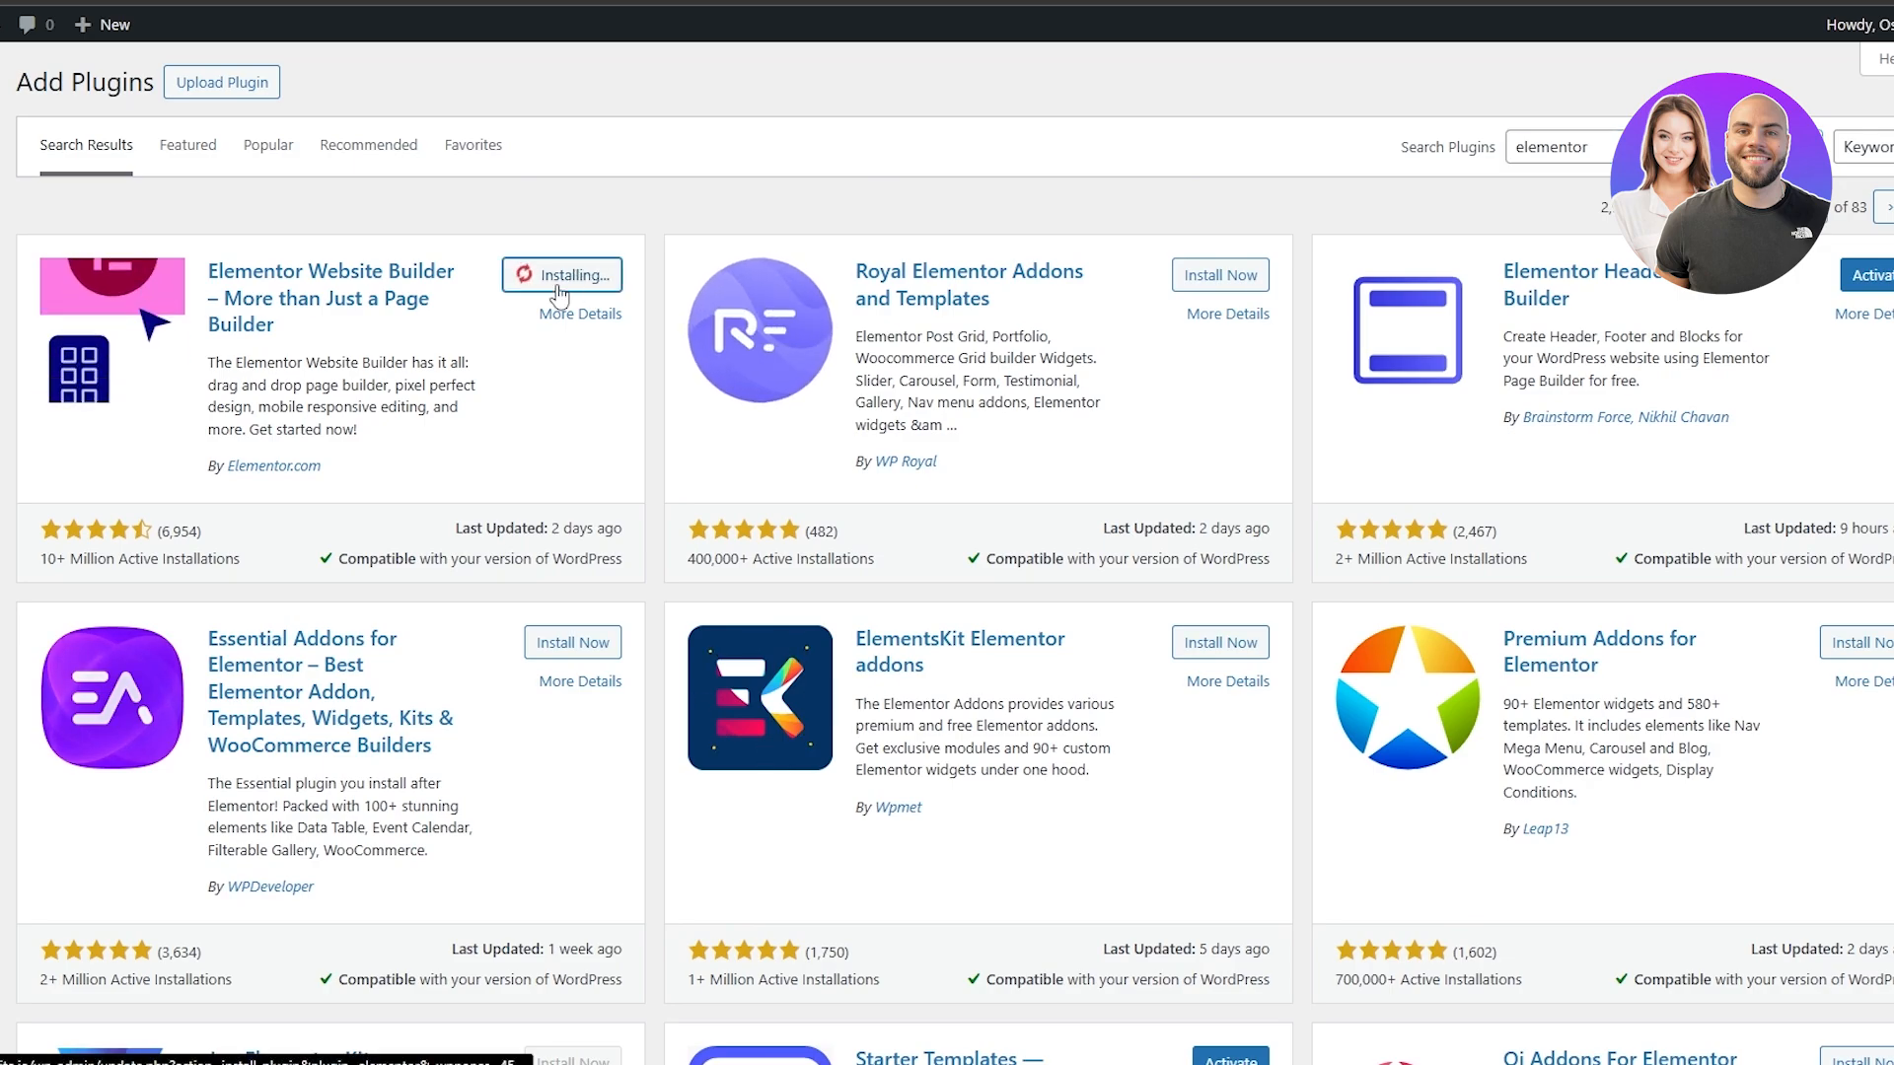
{"action": "left_click", "coordinate": [560, 645]}
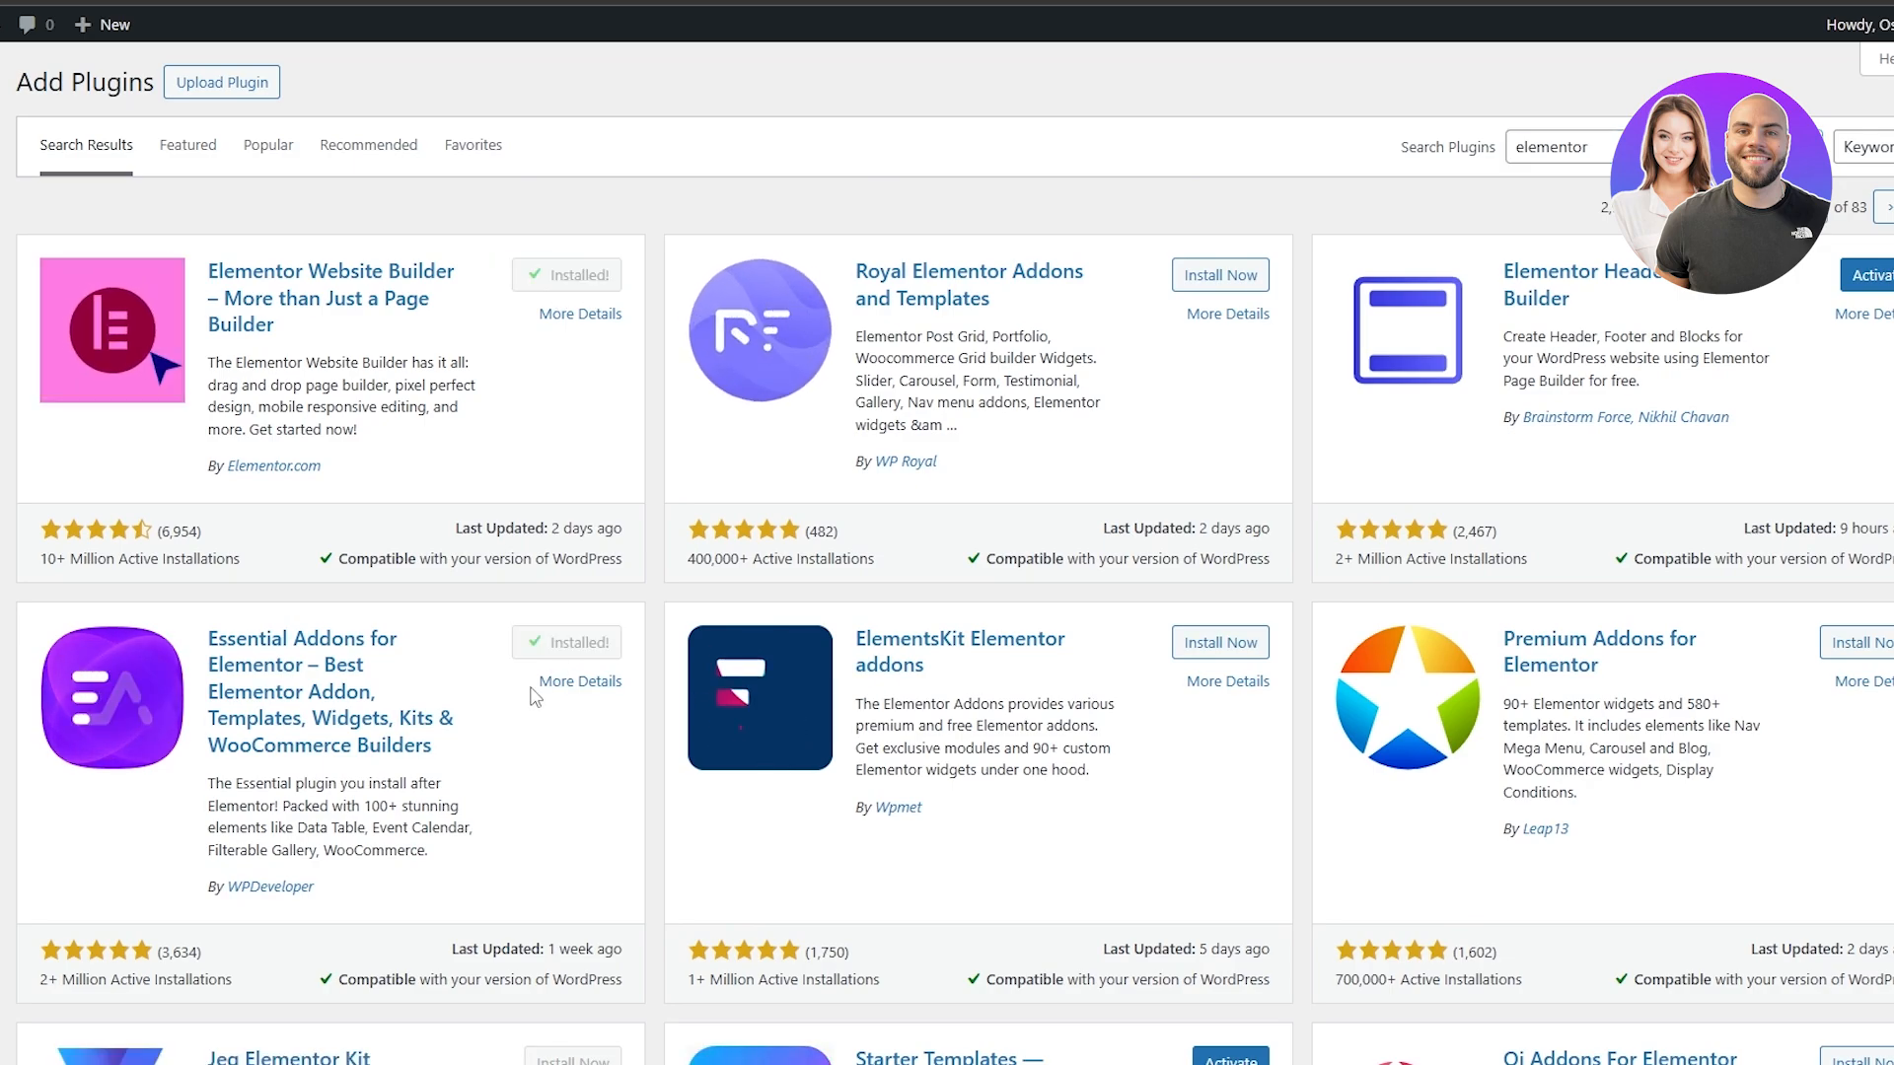
Search the plugins for "woolentor" and install the ShopLentor WooCommerce builder
{"action": "left_click_drag", "start_coordinate": [1592, 146], "coordinate": [1572, 143]}
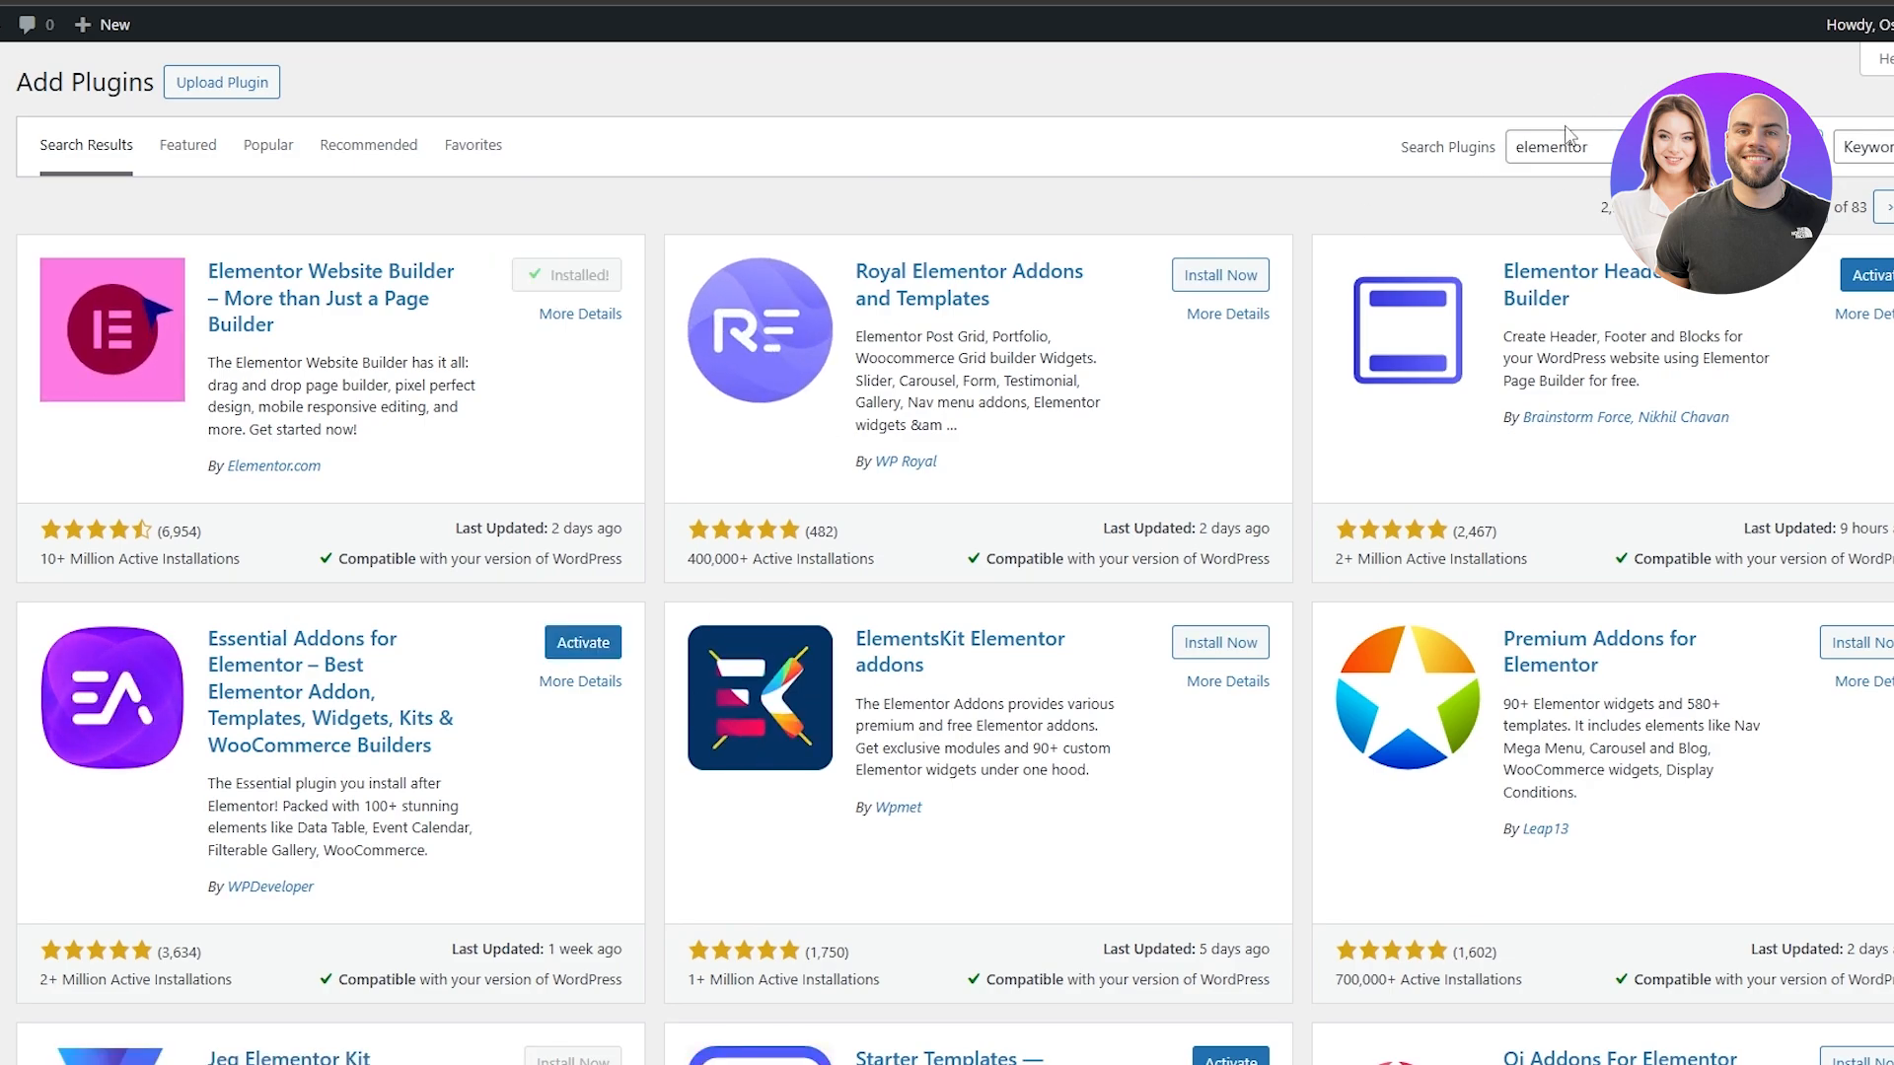
{"action": "left_click_drag", "start_coordinate": [1572, 143], "coordinate": [1517, 141]}
{"action": "type", "text": "woo"}
{"action": "type", "text": "lentor"}
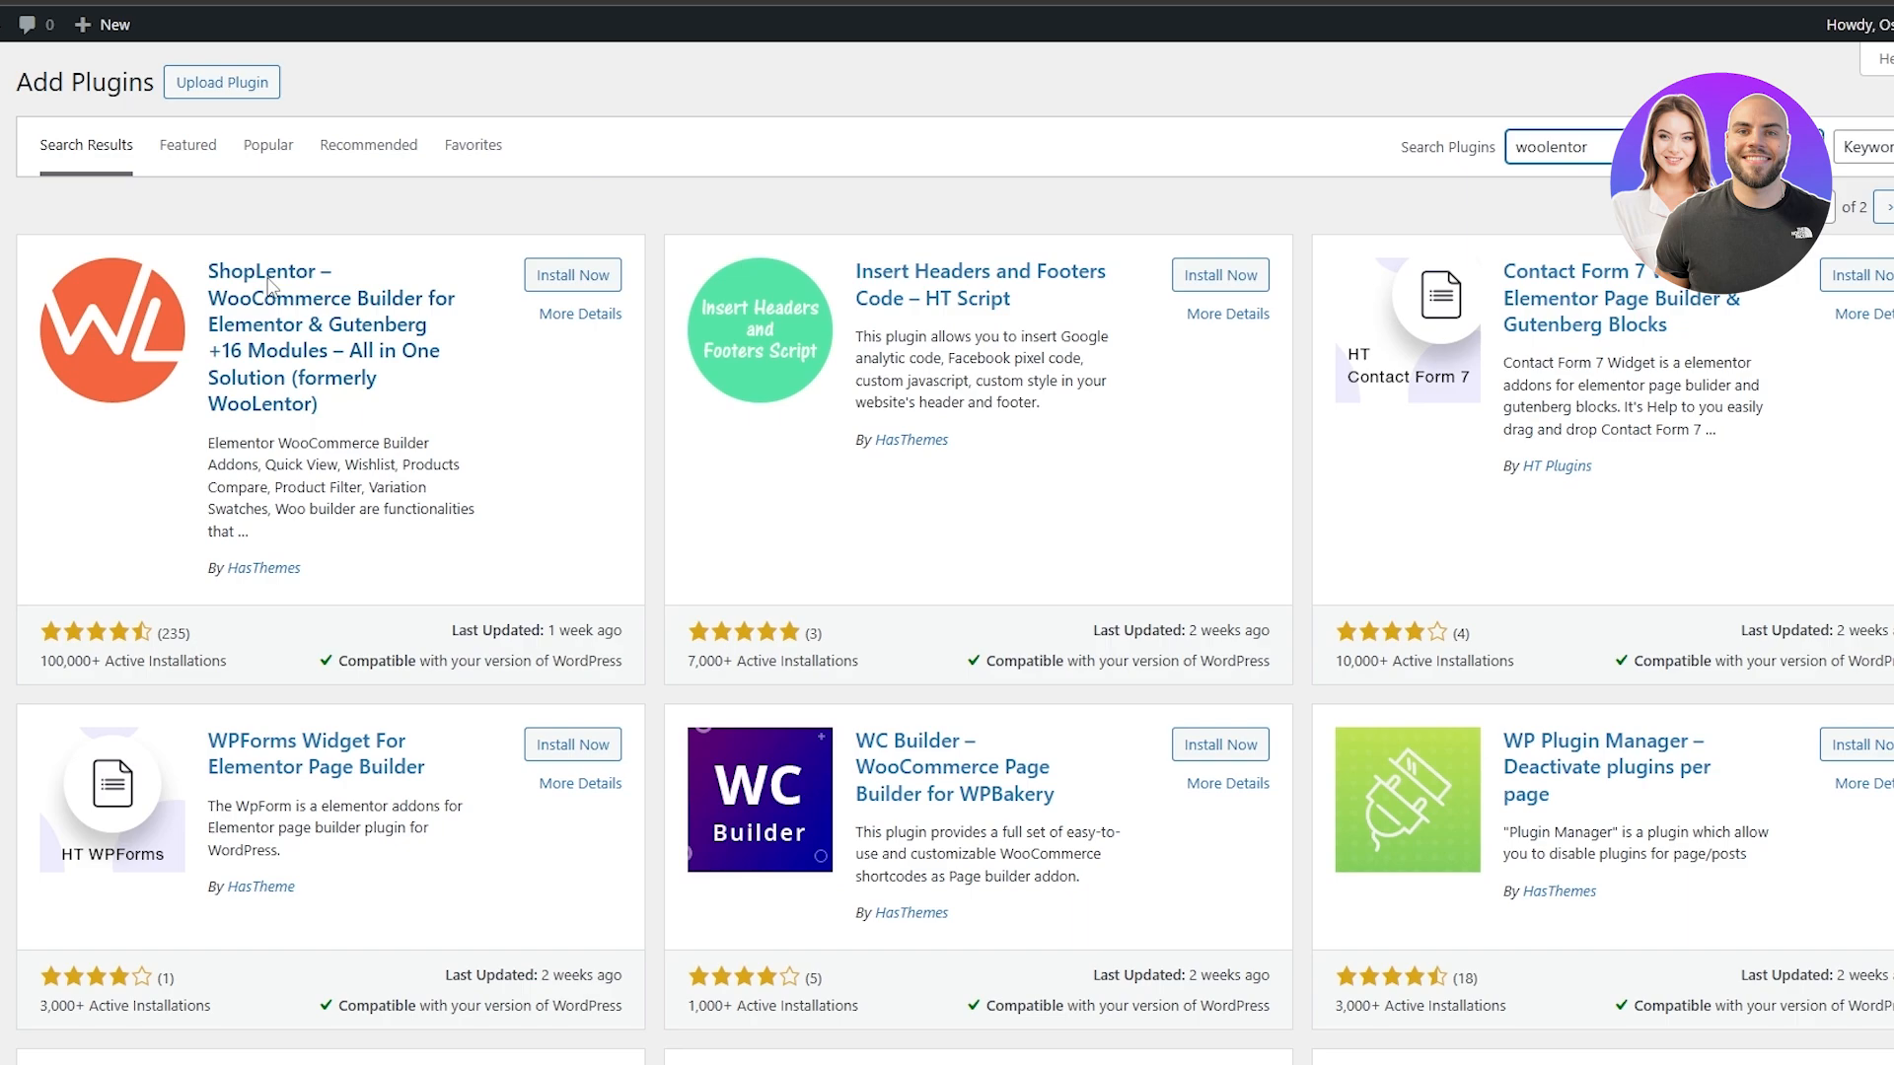
{"action": "left_click", "coordinate": [564, 275]}
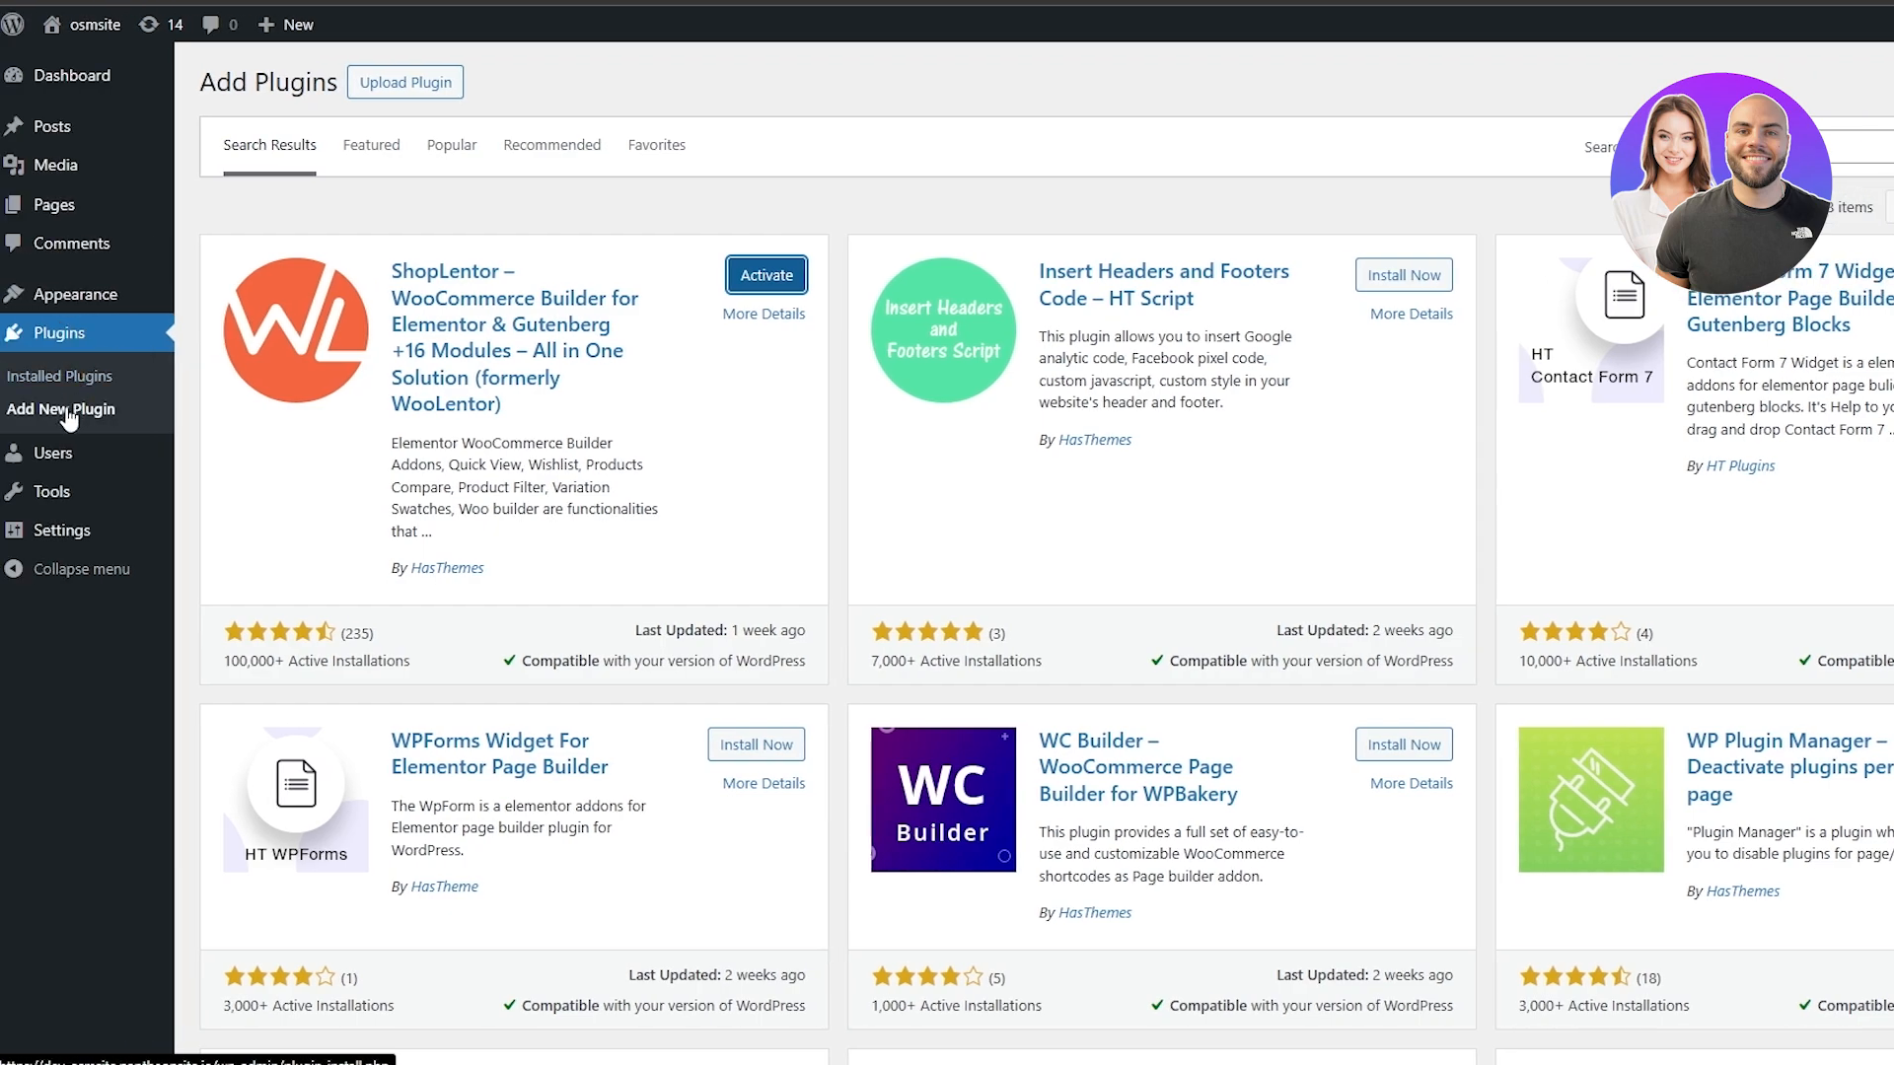
Activate all installed plugins at once with the Activate bulk action
{"action": "left_click", "coordinate": [71, 377]}
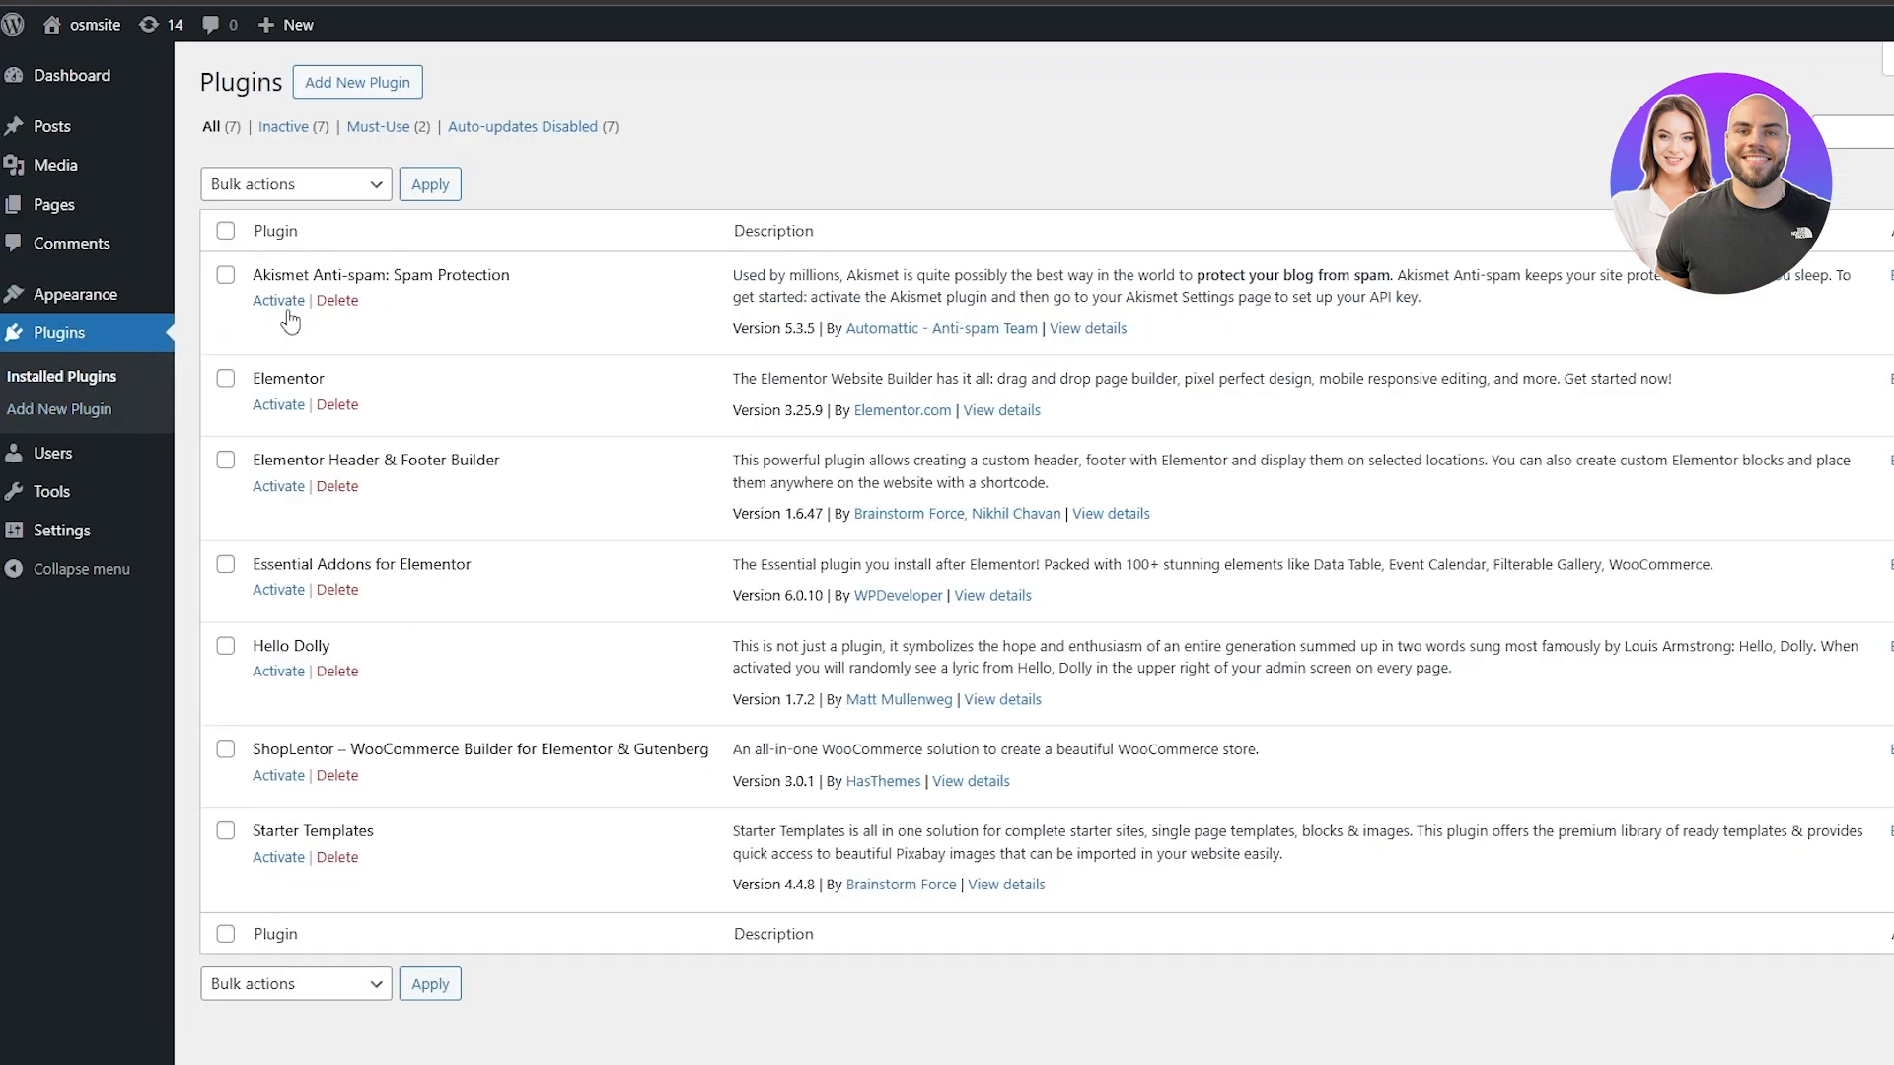
{"action": "left_click", "coordinate": [225, 231]}
{"action": "left_click", "coordinate": [321, 184]}
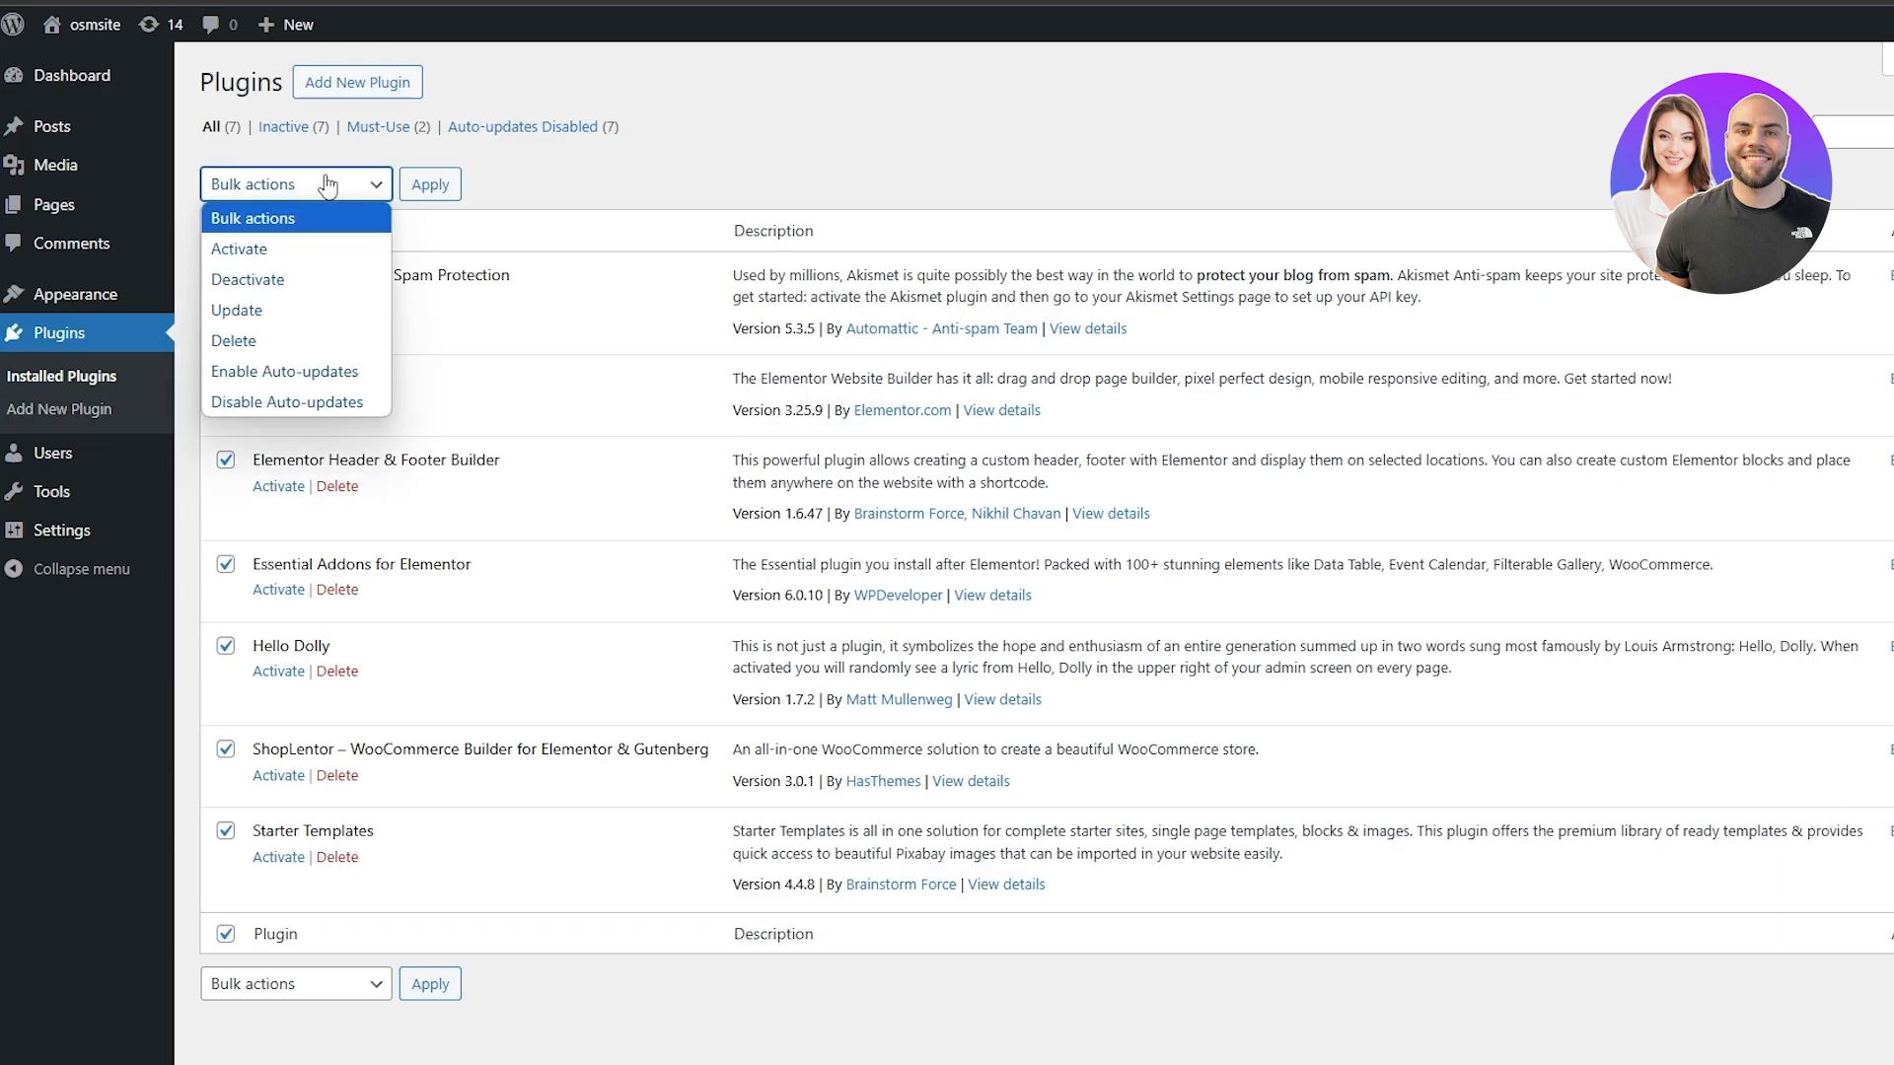
{"action": "left_click", "coordinate": [308, 248]}
{"action": "left_click", "coordinate": [434, 195]}
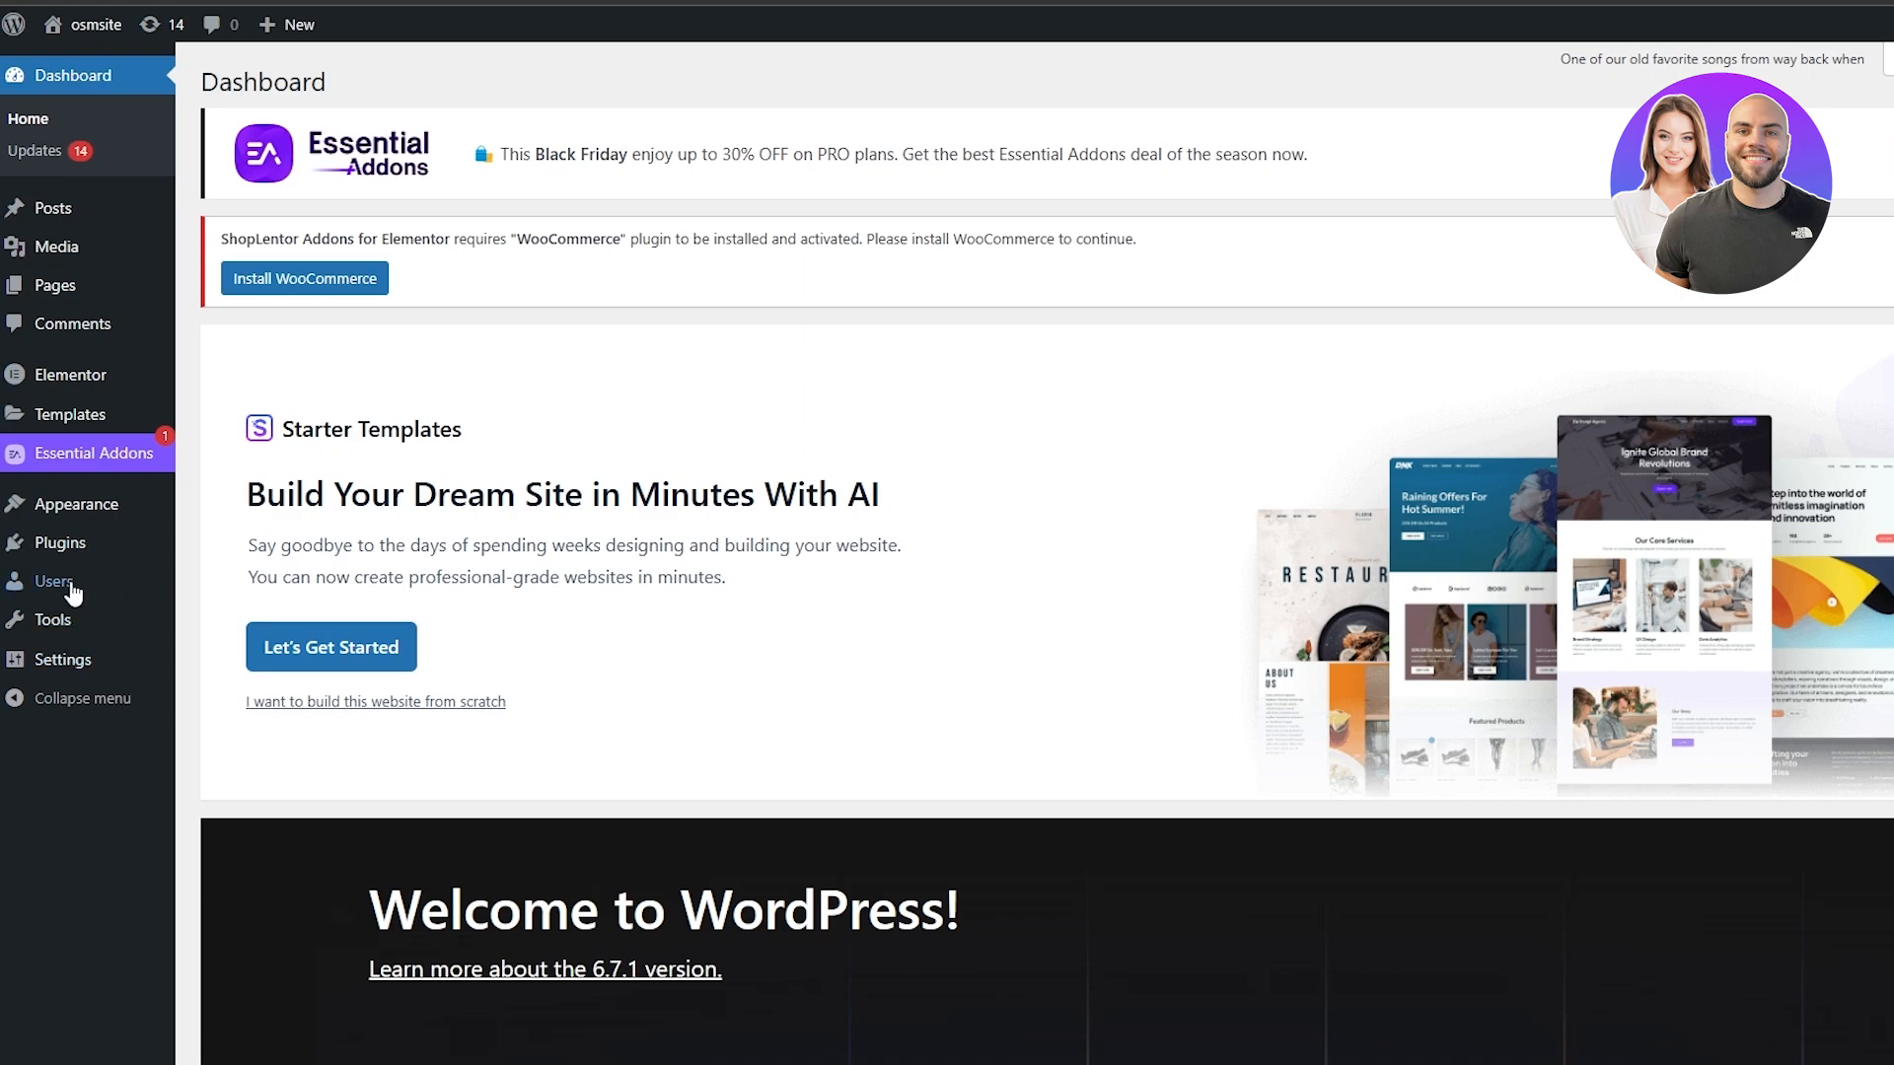
Start Starter Templates, build with the classic templates and choose Elementor as the page builder
{"action": "left_click", "coordinate": [51, 430]}
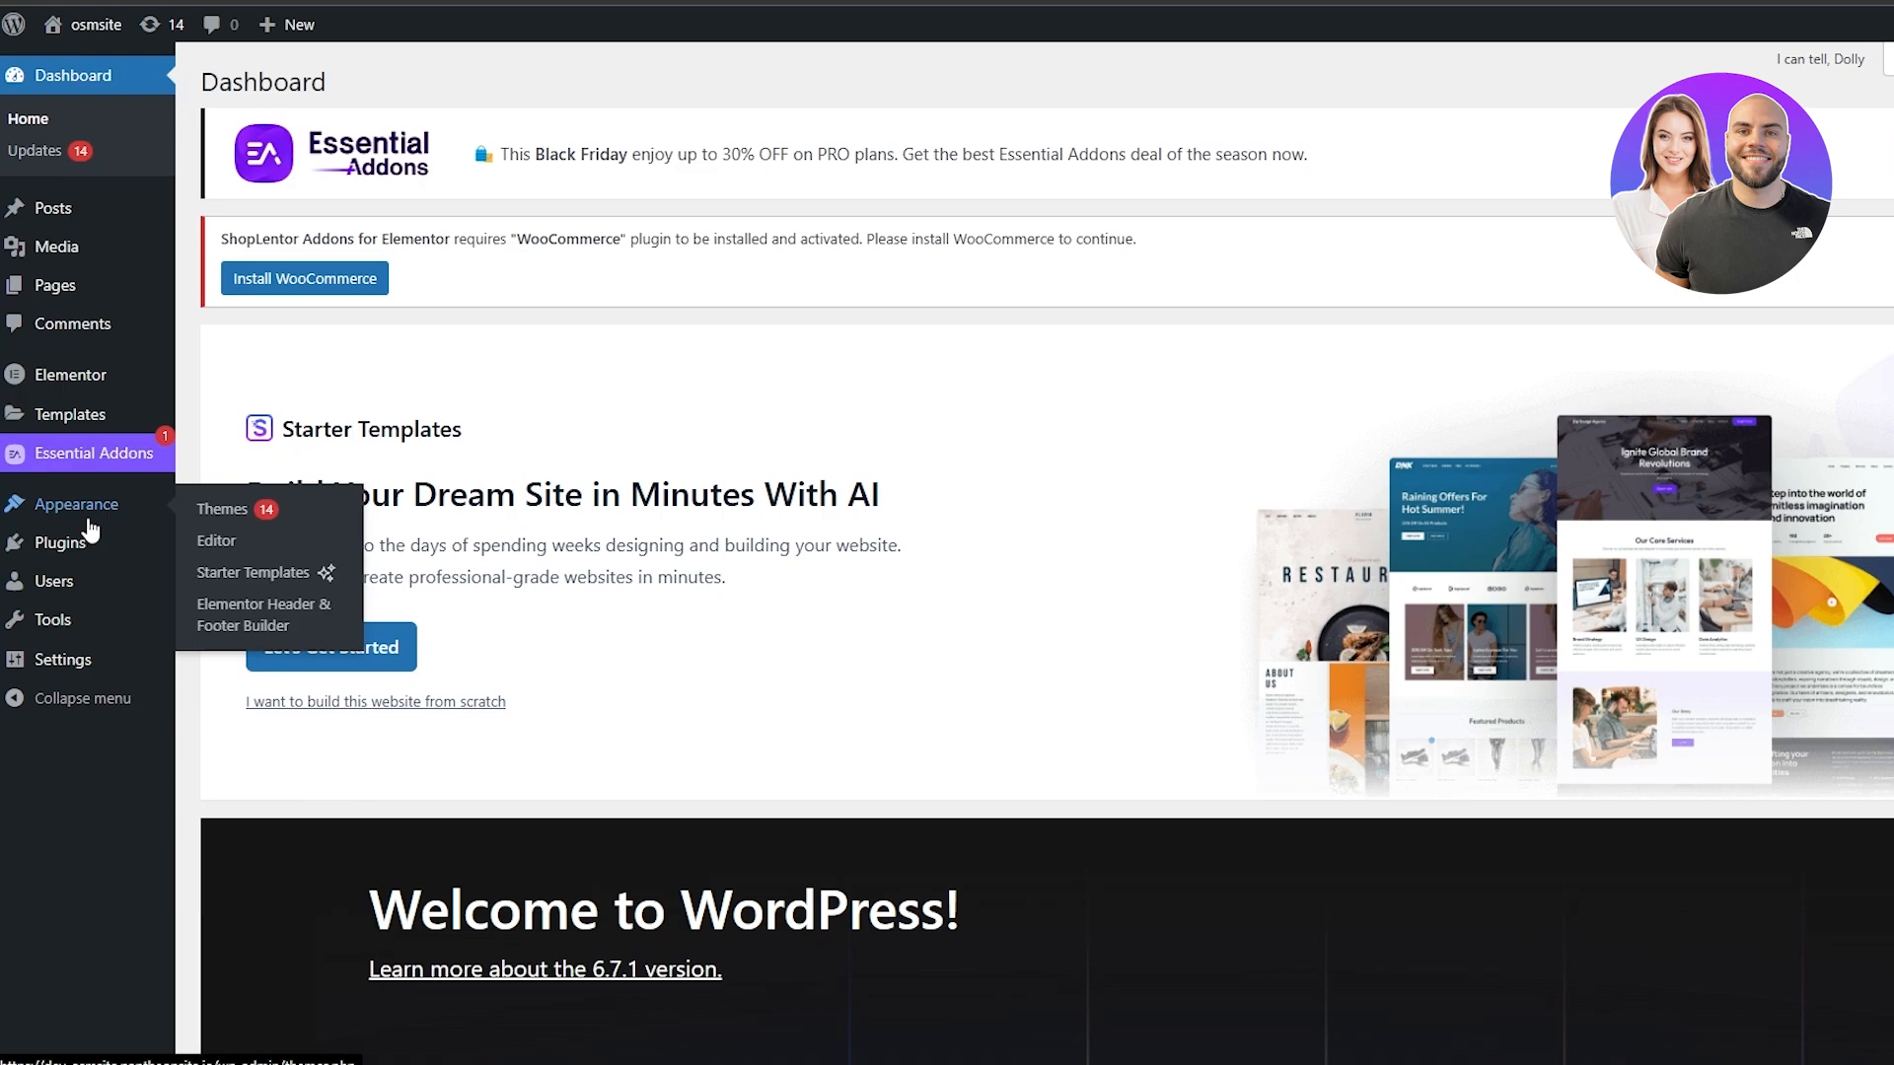
{"action": "left_click", "coordinate": [229, 579]}
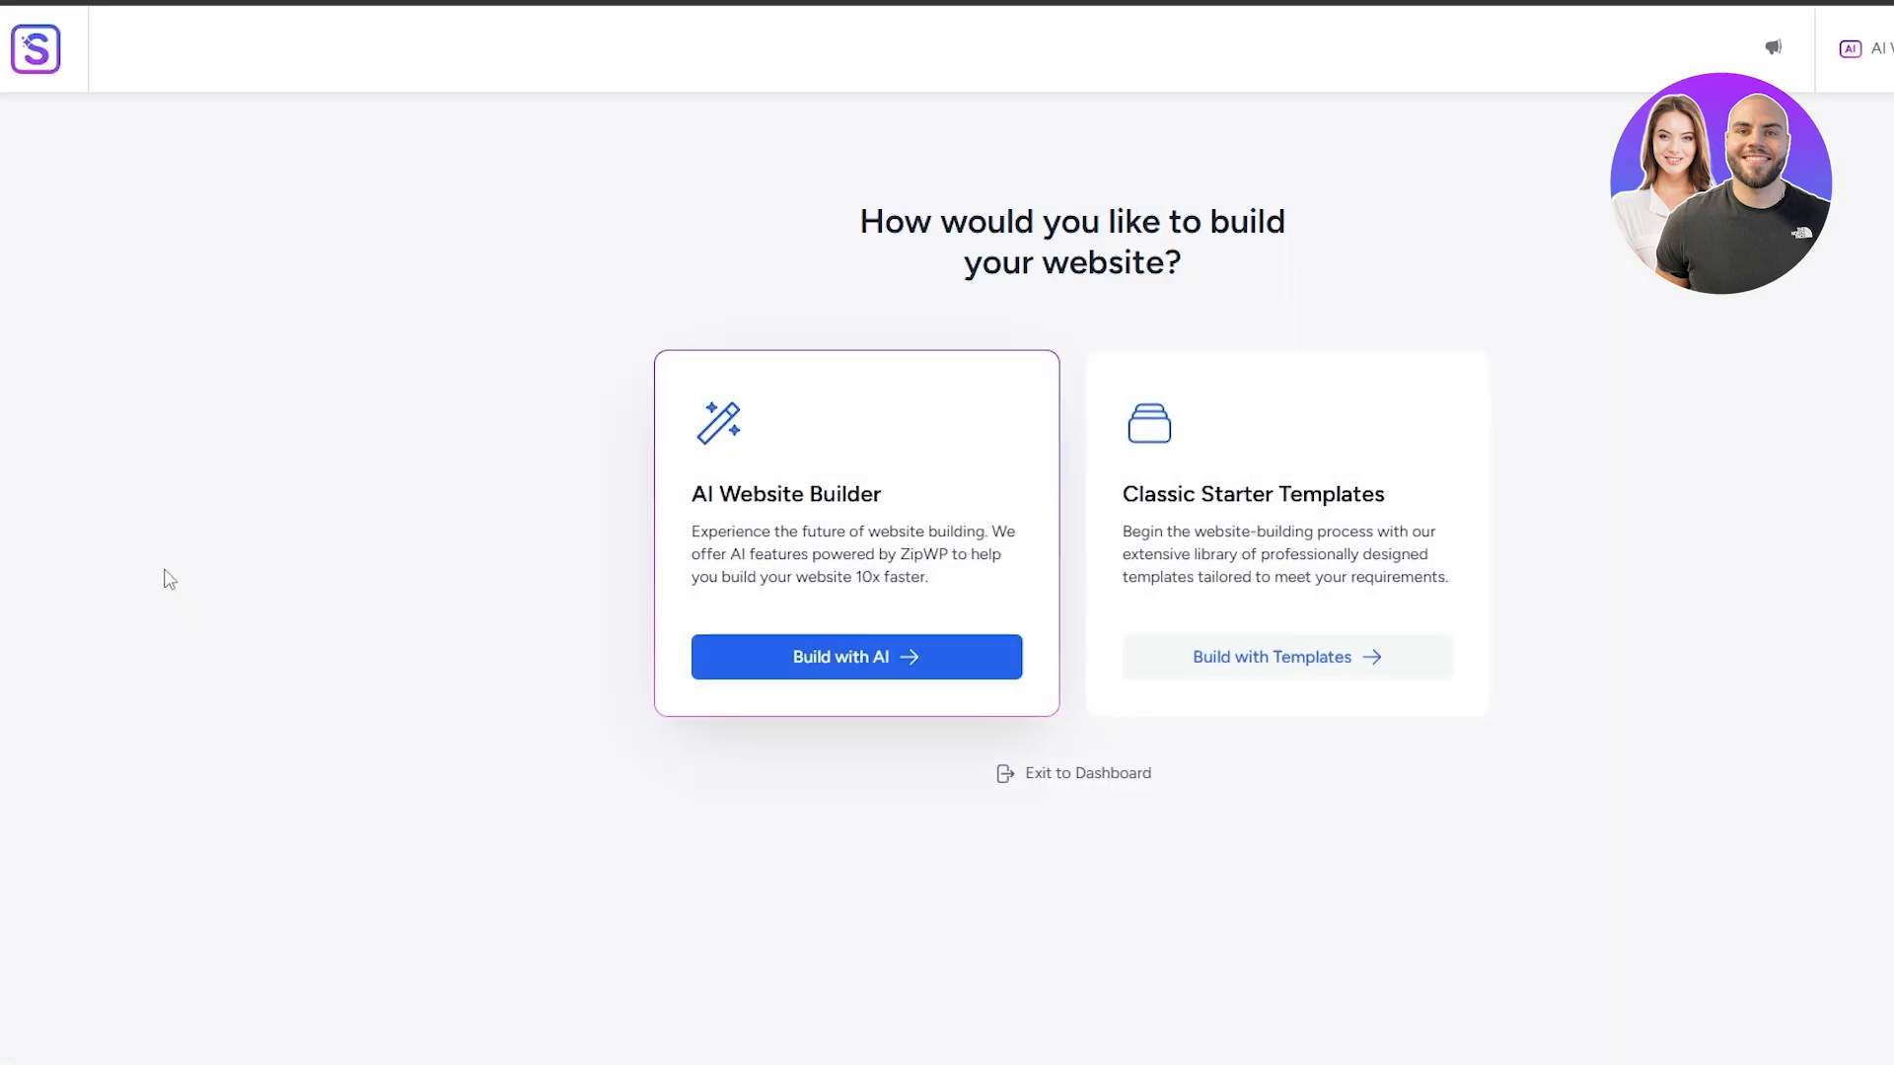
{"action": "left_click", "coordinate": [1191, 663]}
{"action": "left_click", "coordinate": [704, 533]}
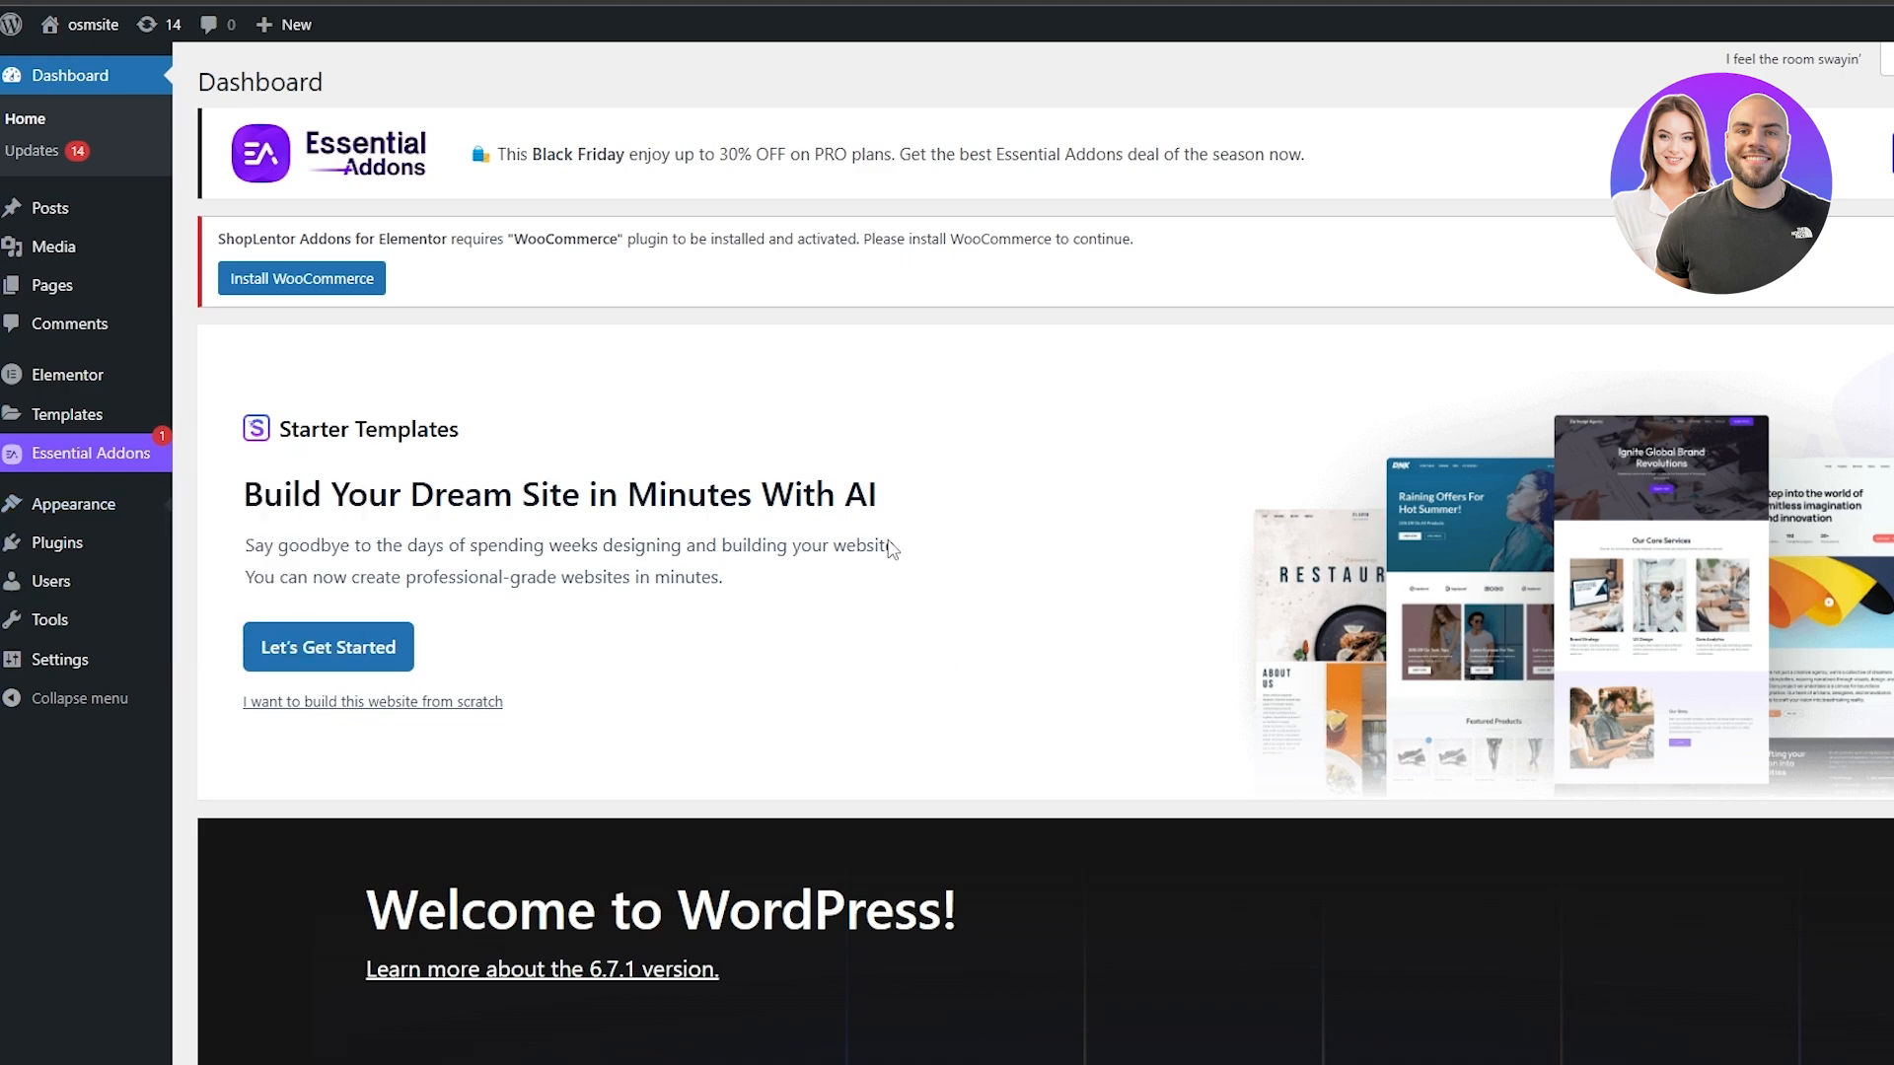
{"action": "left_click", "coordinate": [1347, 679]}
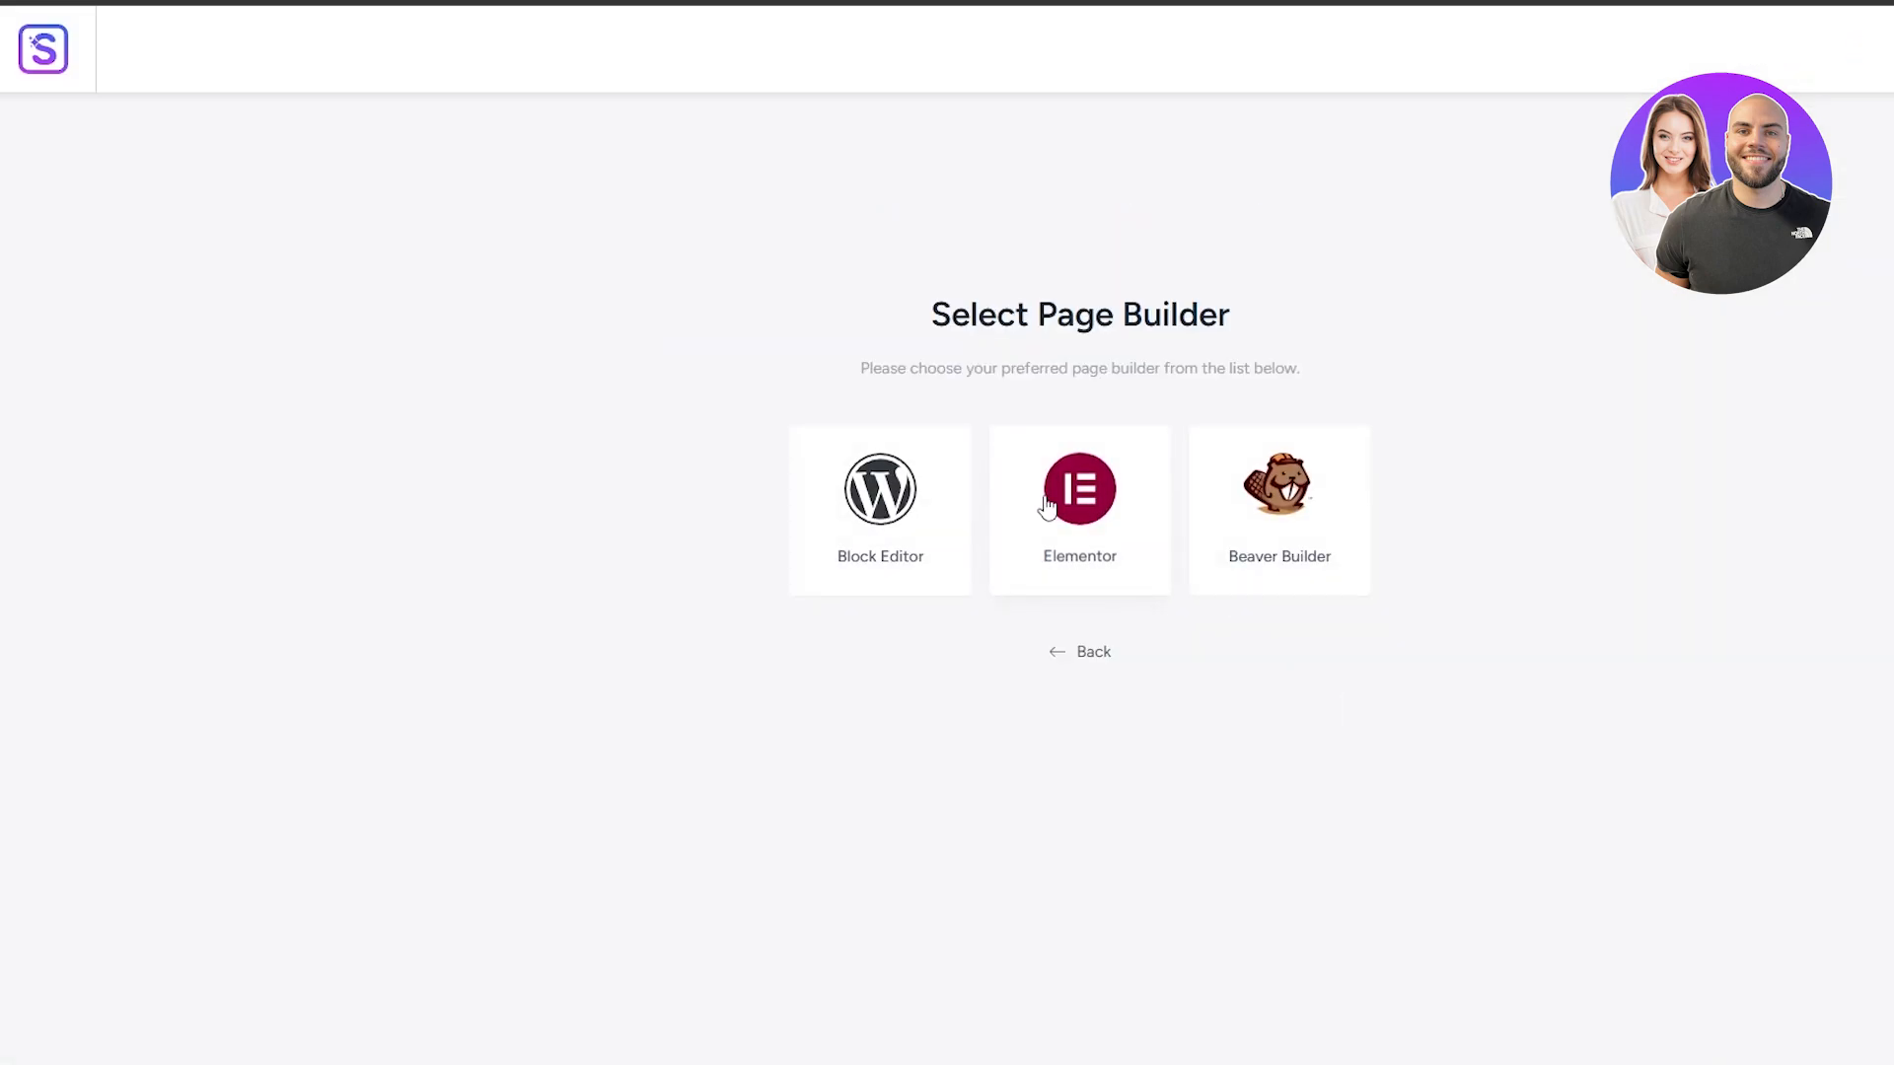
{"action": "left_click", "coordinate": [1047, 506]}
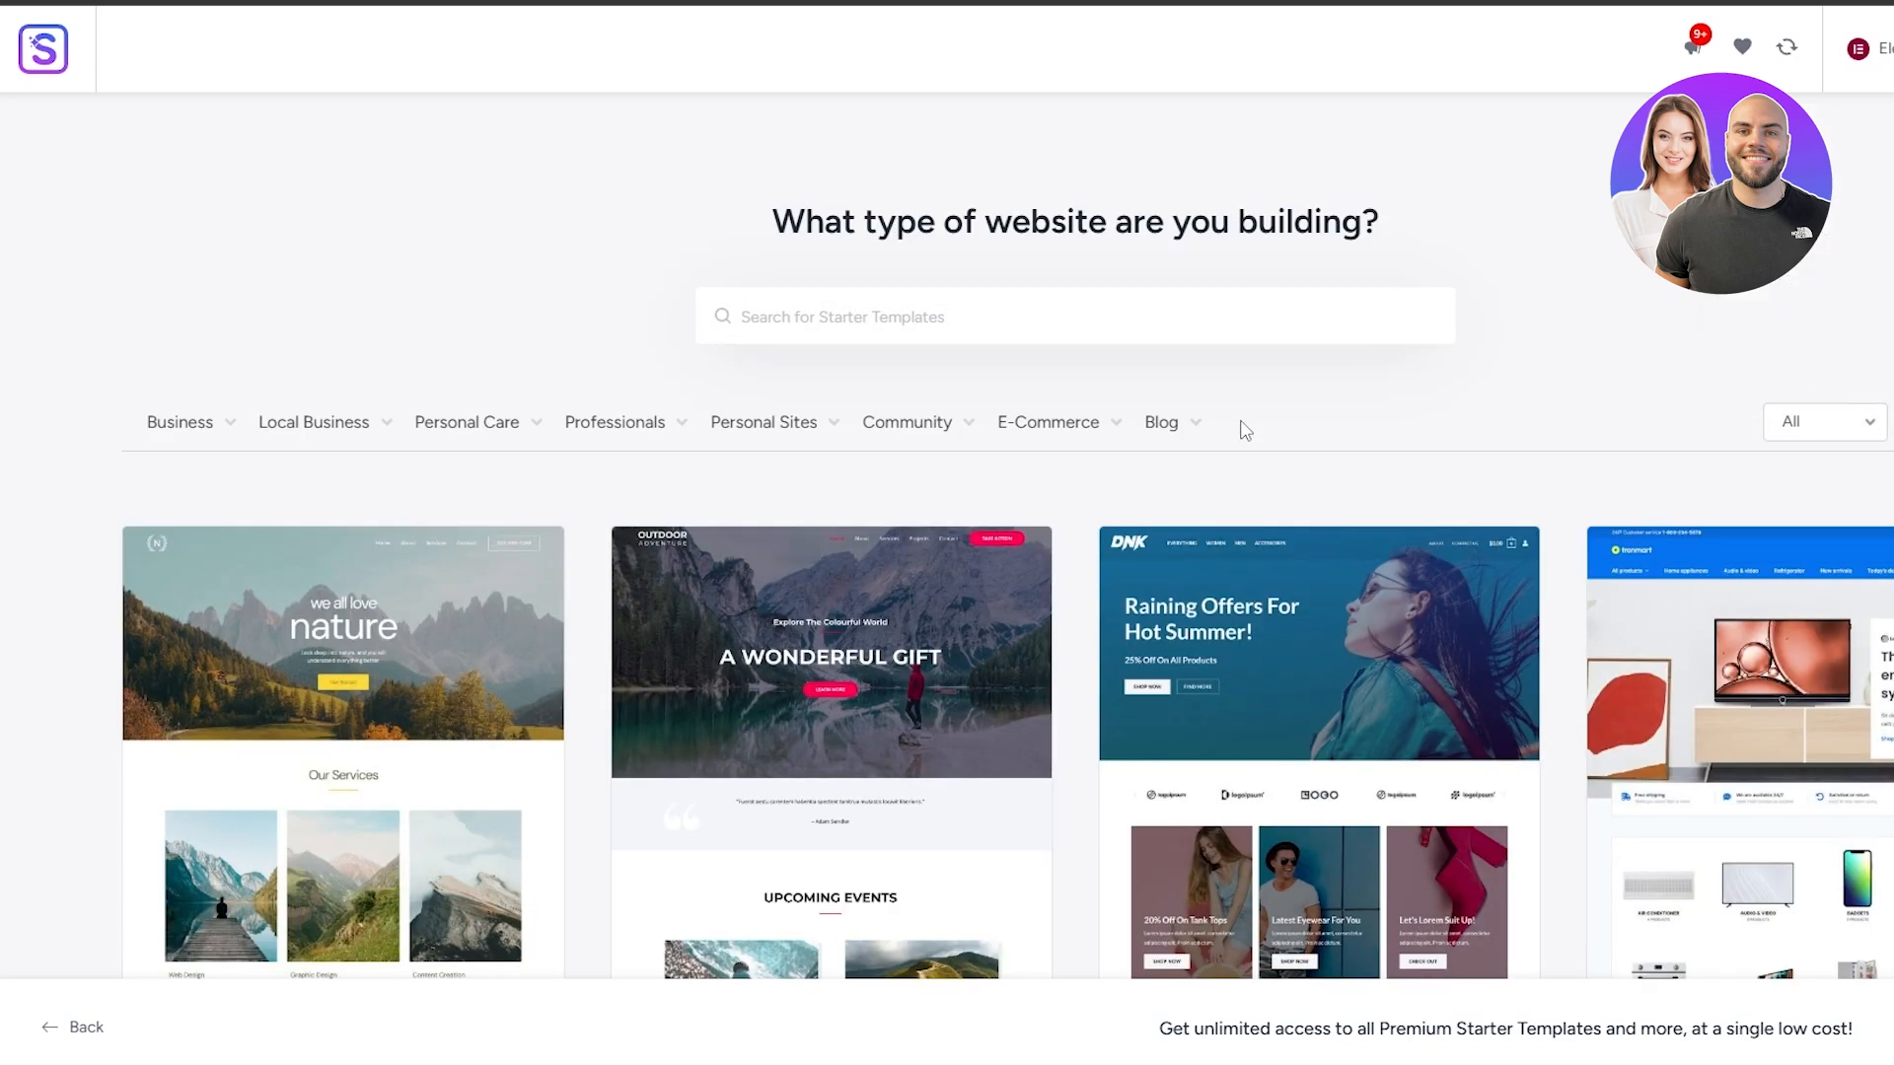
Choose the Outdoor Adventure template, keeping its original fonts and colors and the default Page Builder and Contact Form features
{"action": "scroll", "coordinate": [553, 528], "scroll_direction": "down", "scroll_amount": 5}
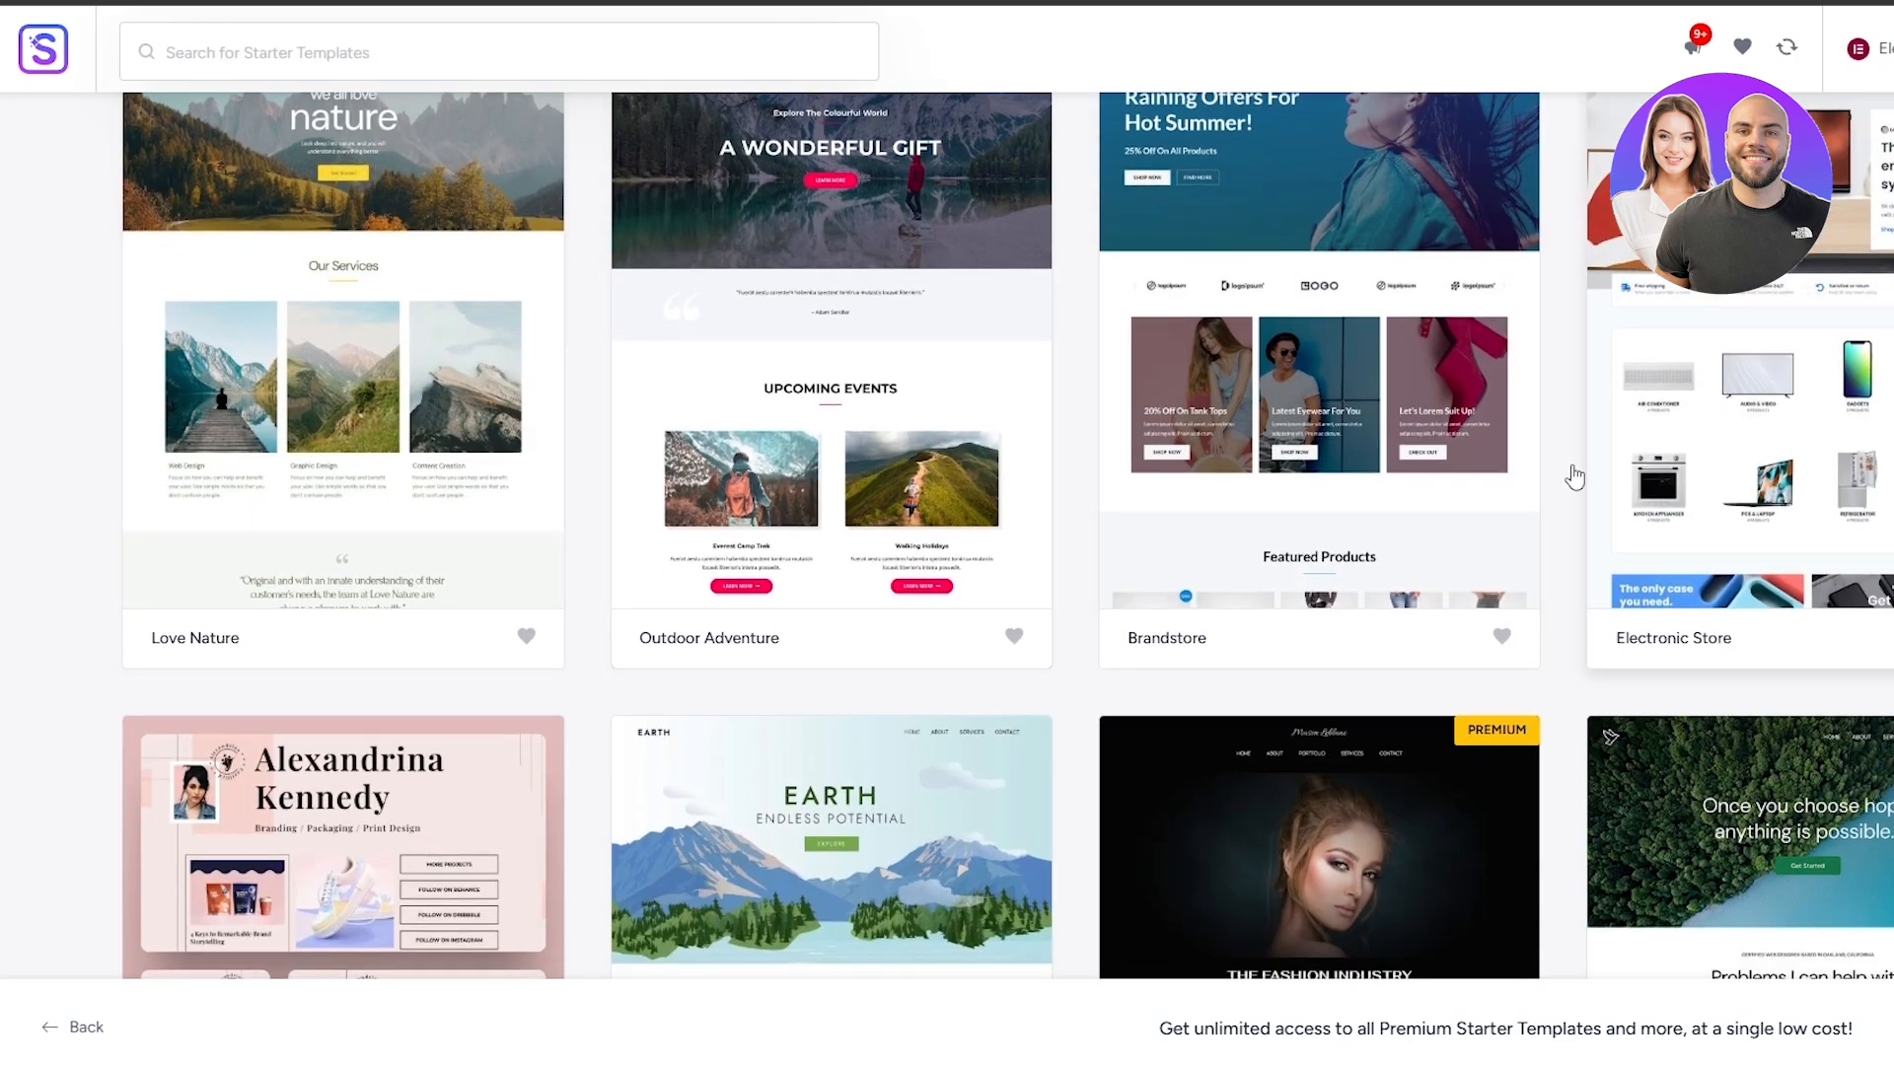
{"action": "scroll", "coordinate": [1574, 477], "scroll_direction": "down", "scroll_amount": 7}
{"action": "scroll", "coordinate": [1467, 520], "scroll_direction": "up", "scroll_amount": 8}
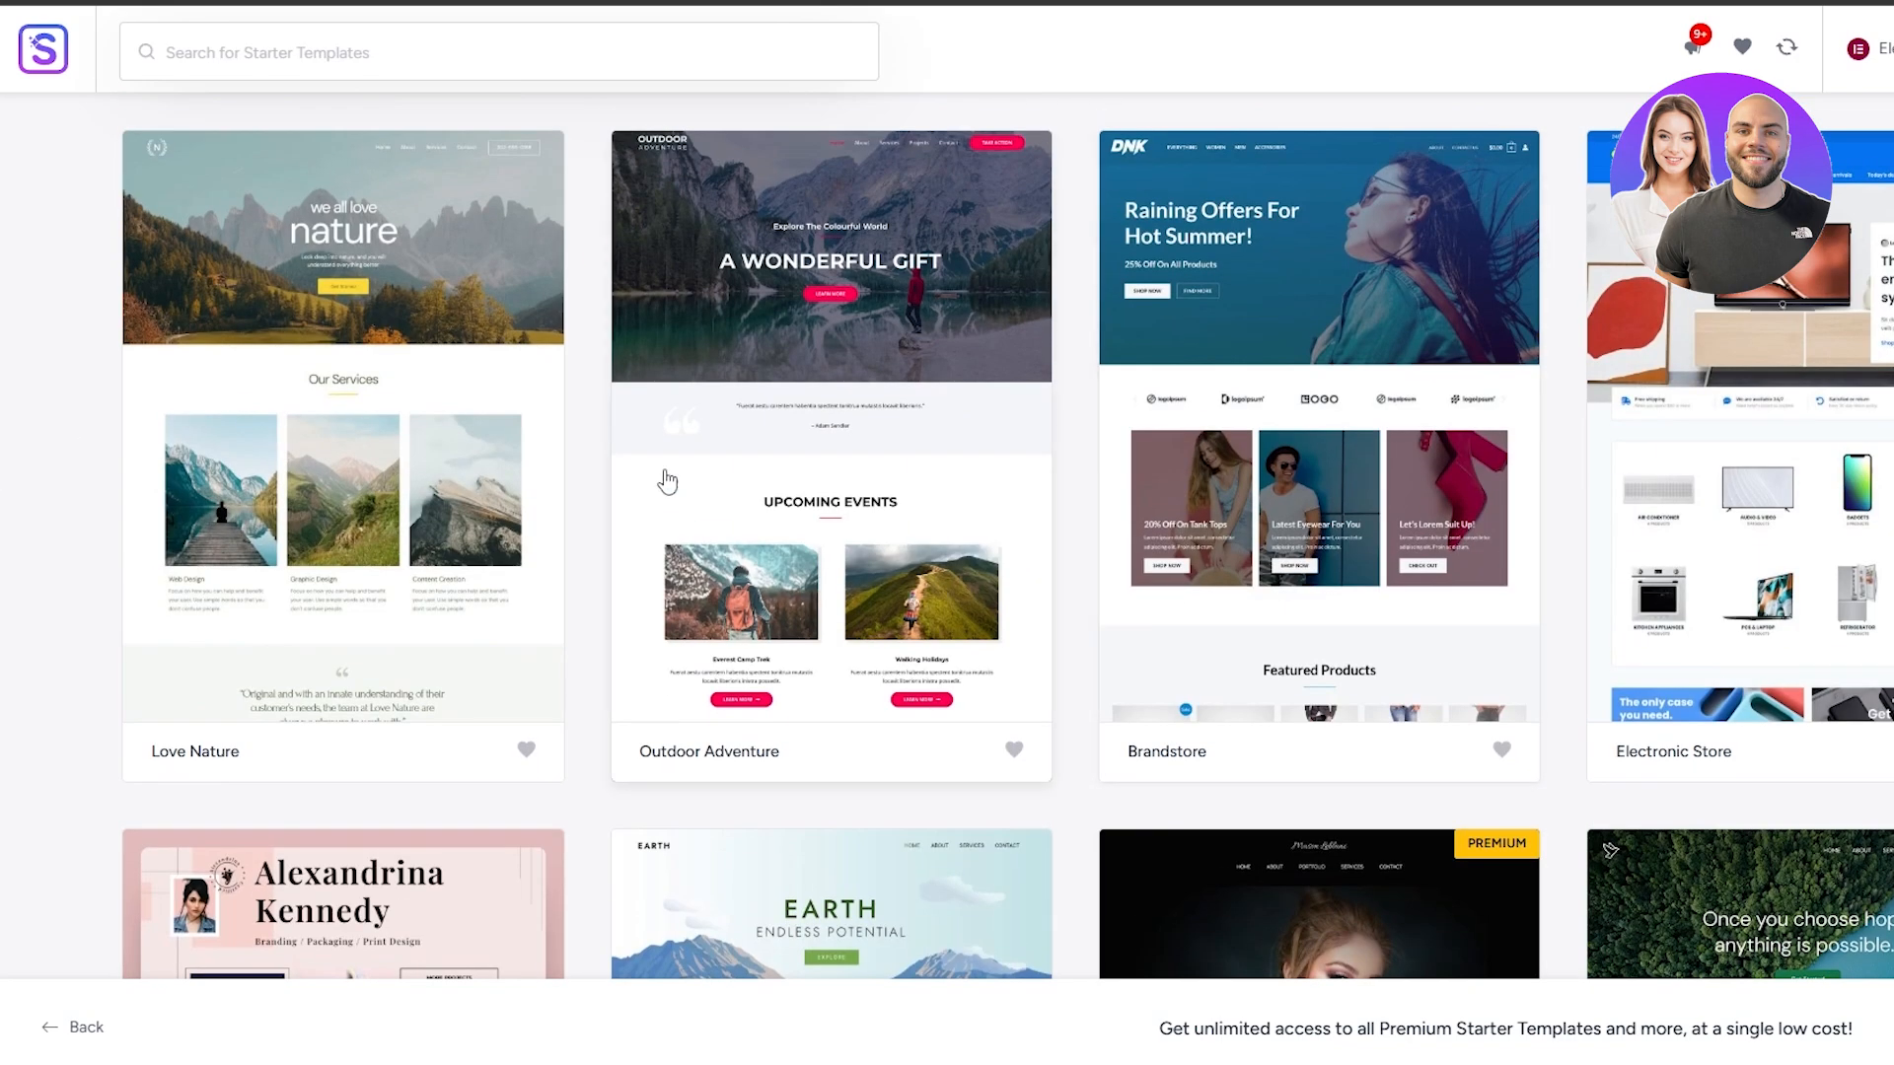
{"action": "left_click", "coordinate": [918, 317]}
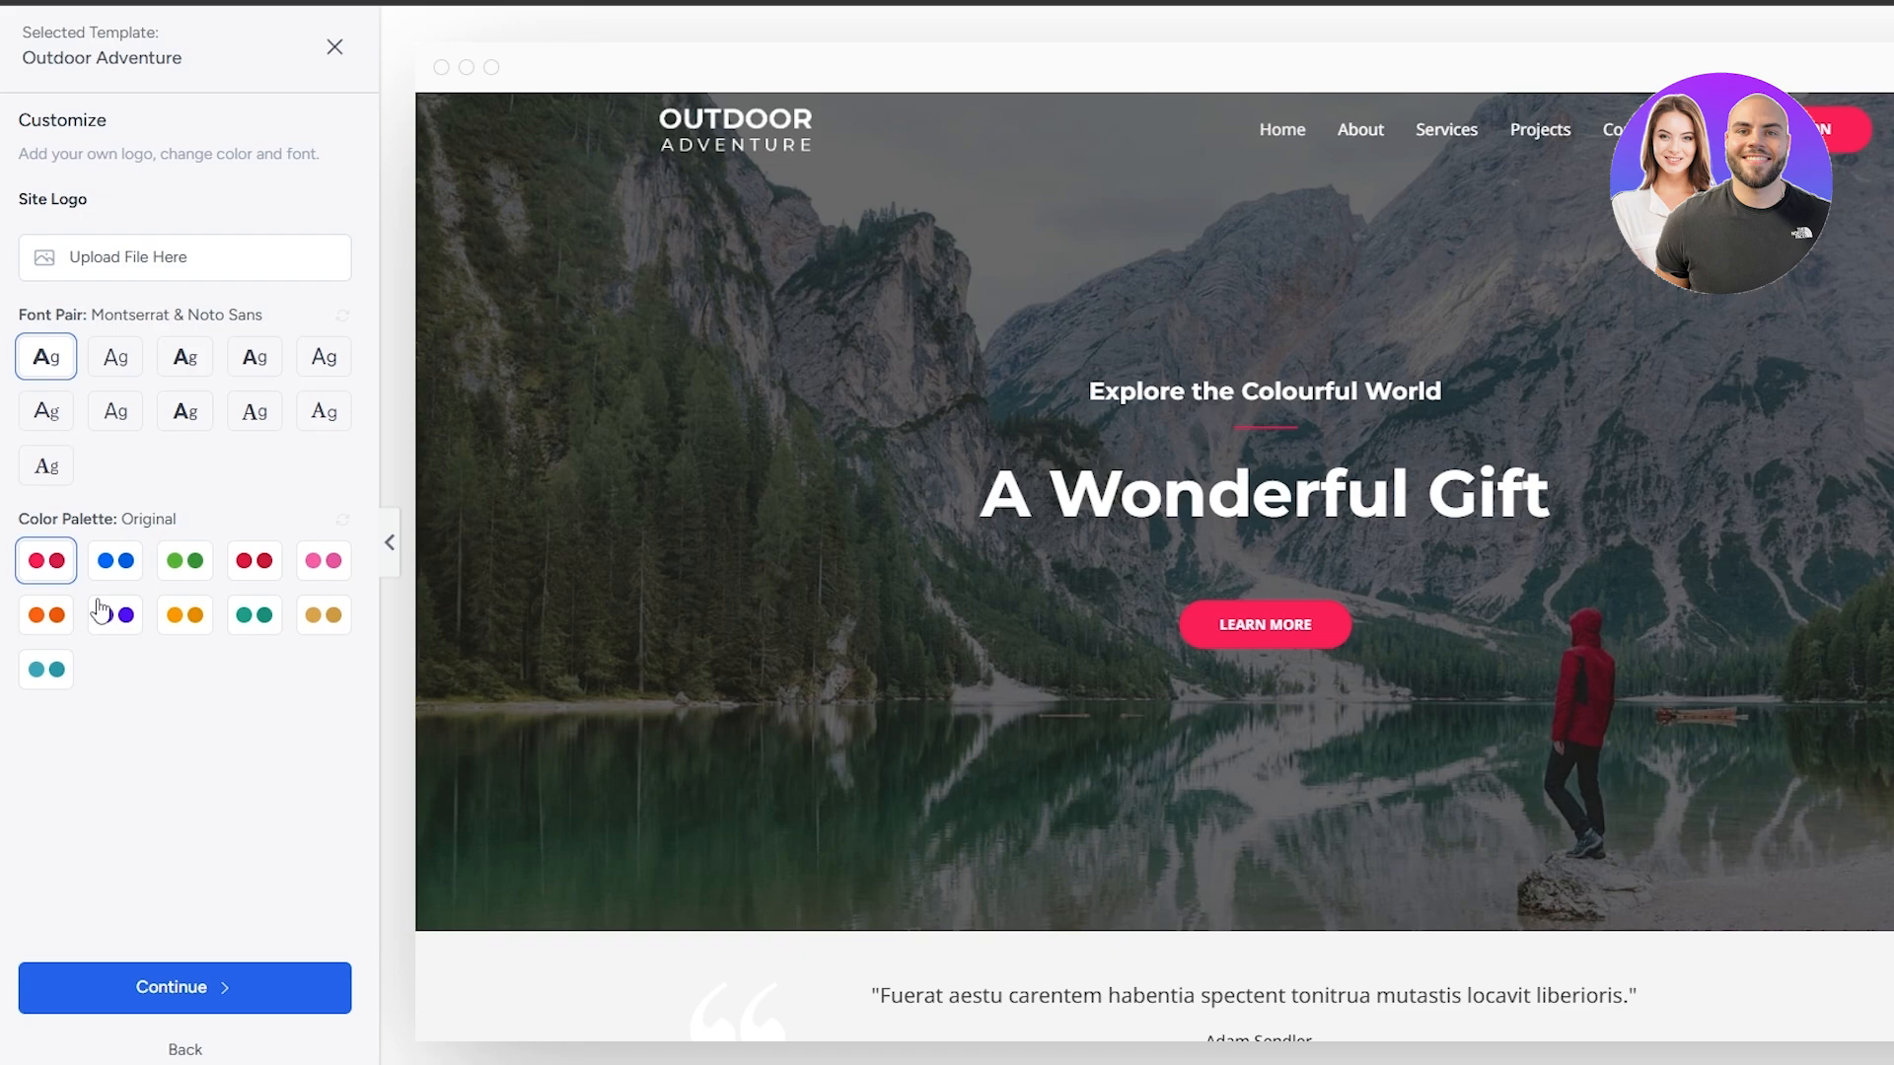
{"action": "left_click", "coordinate": [198, 1001]}
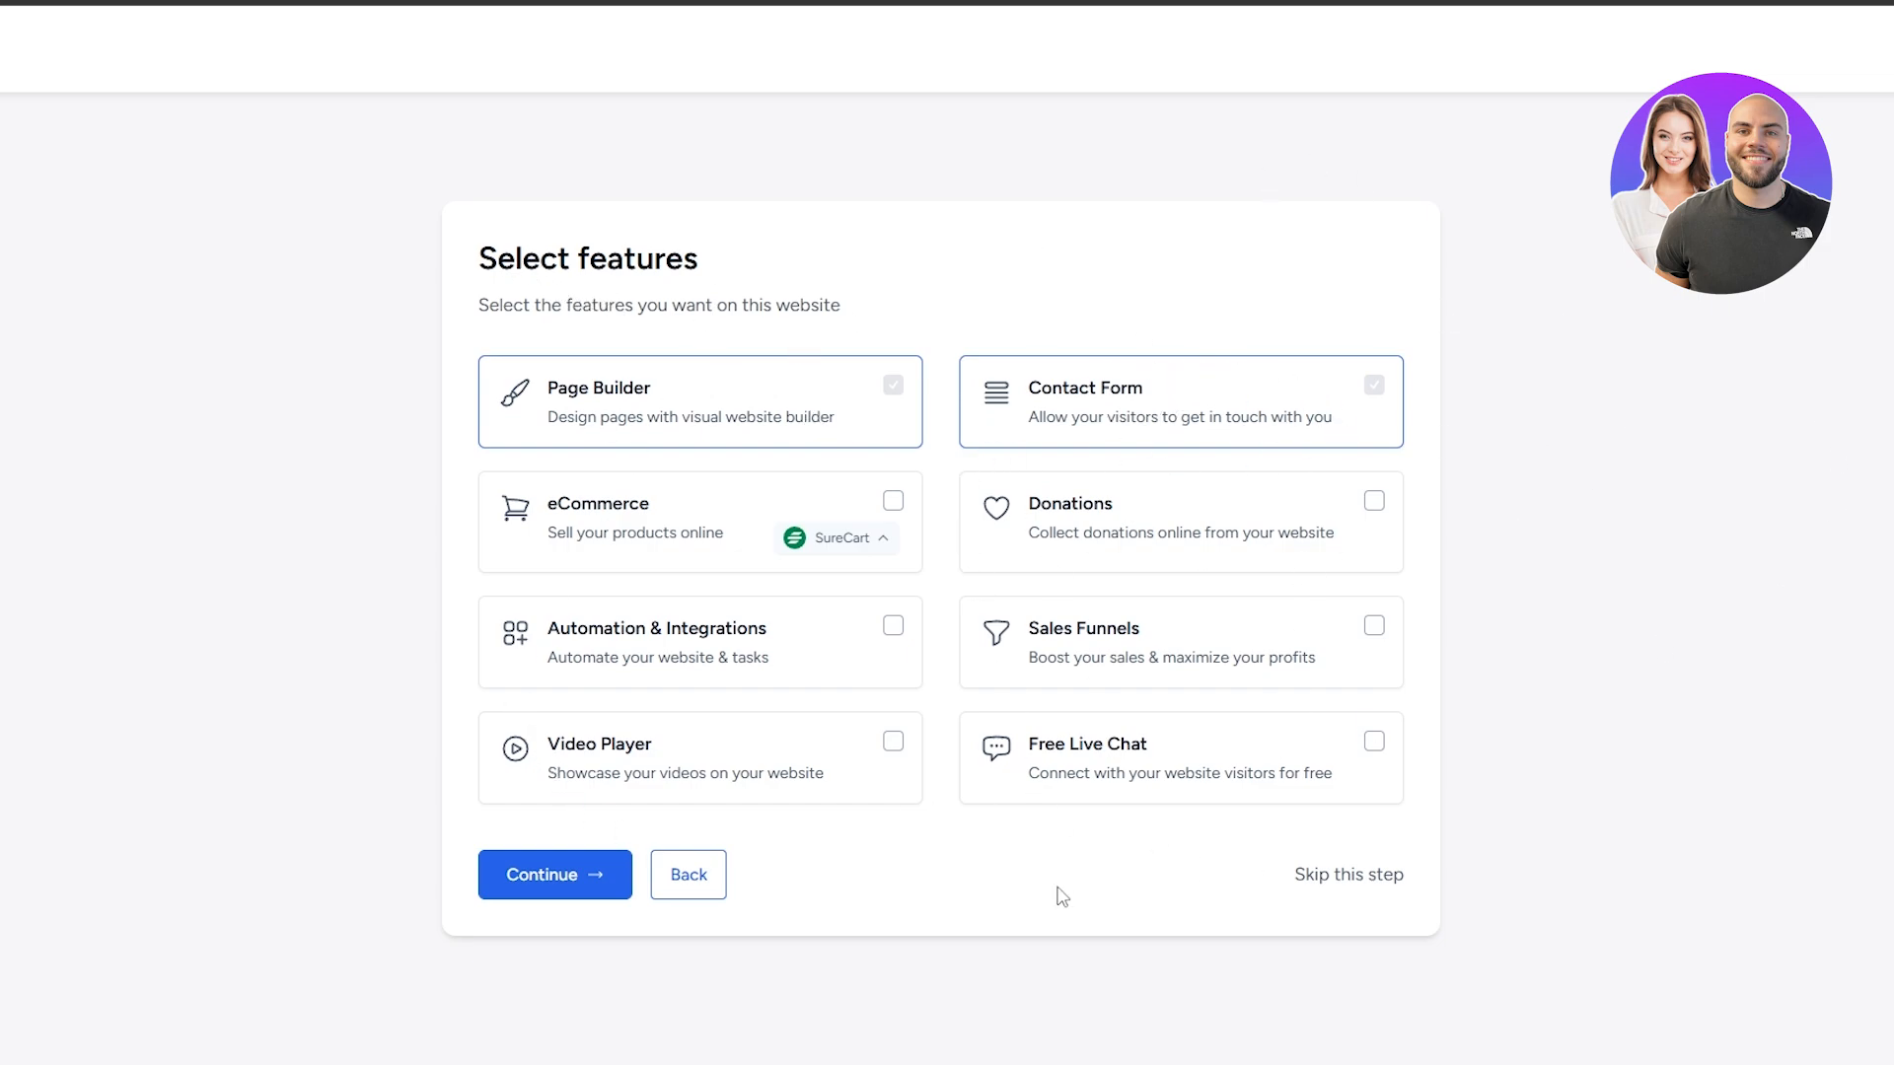
{"action": "left_click", "coordinate": [520, 896]}
Complete the final form, accept that the site settings are overwritten, and build the website
{"action": "left_click_drag", "start_coordinate": [641, 321], "coordinate": [840, 318]}
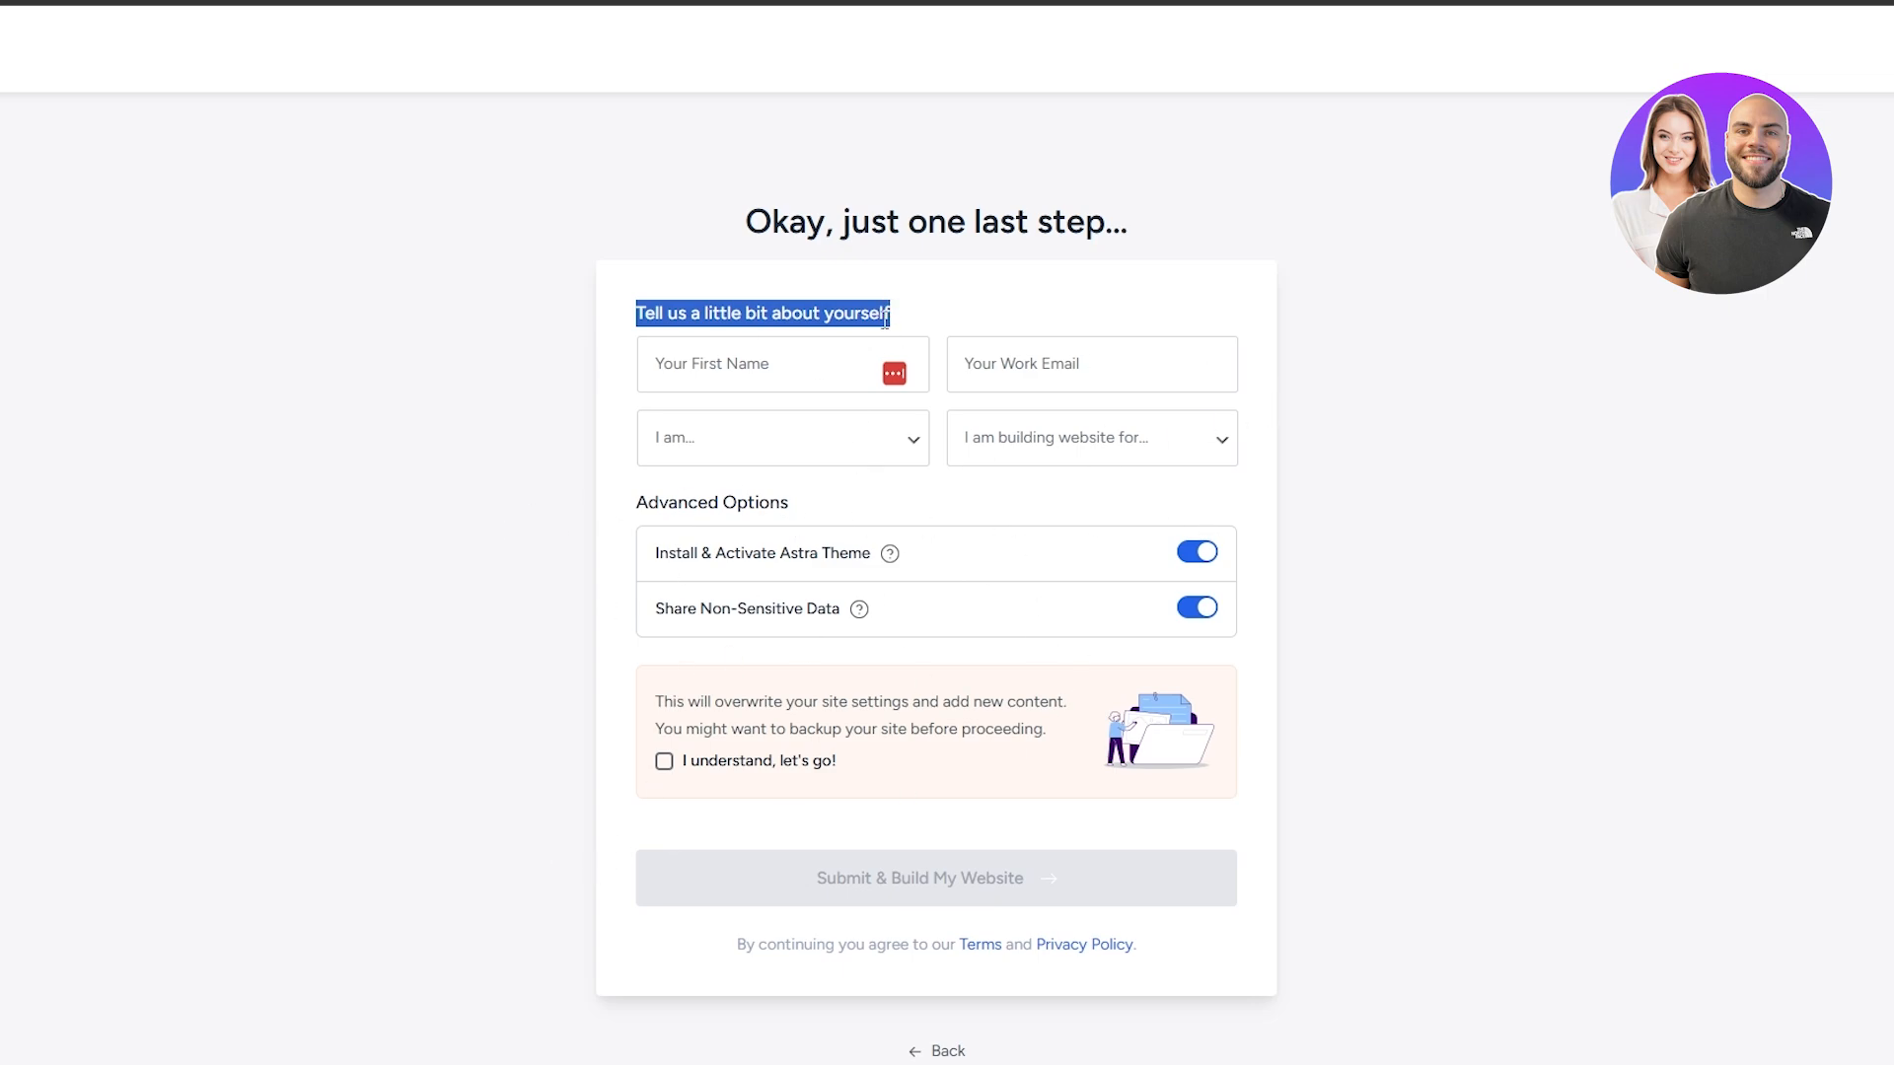
{"action": "left_click", "coordinate": [706, 766]}
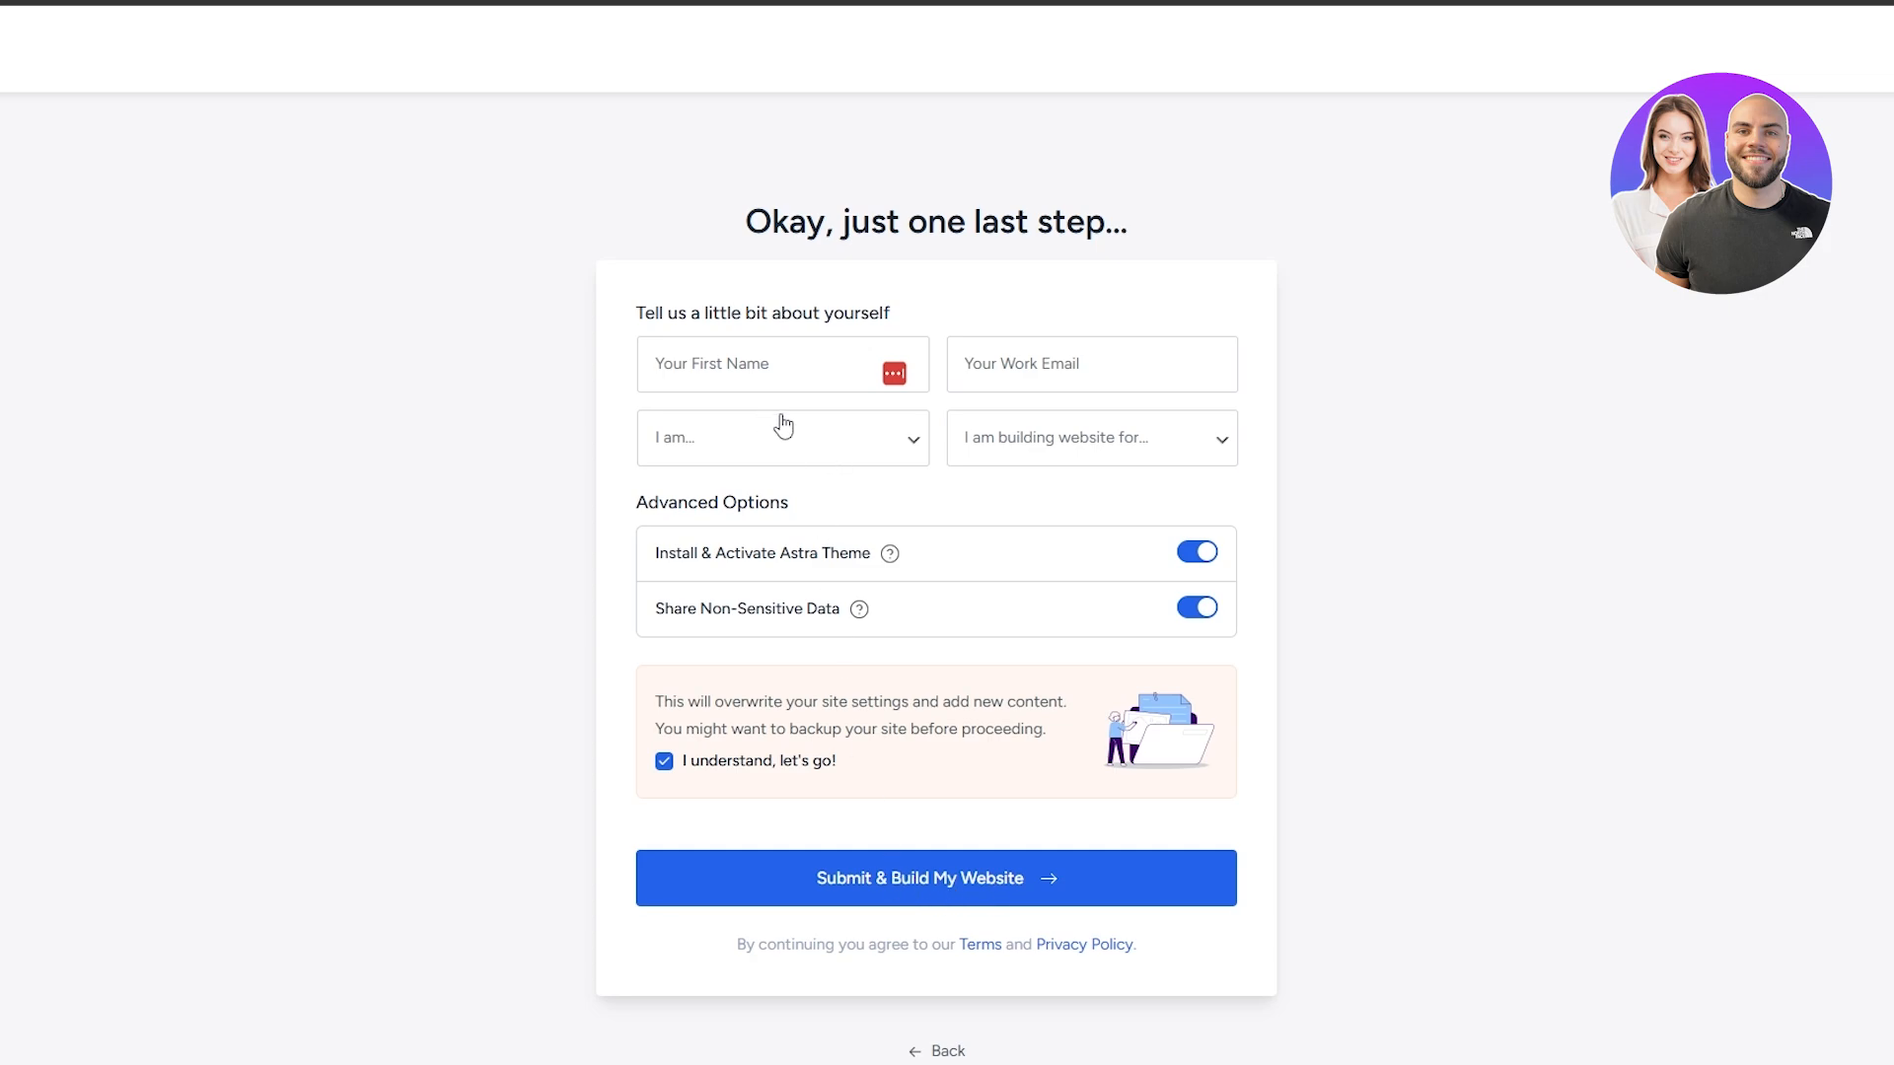
{"action": "left_click", "coordinate": [773, 367]}
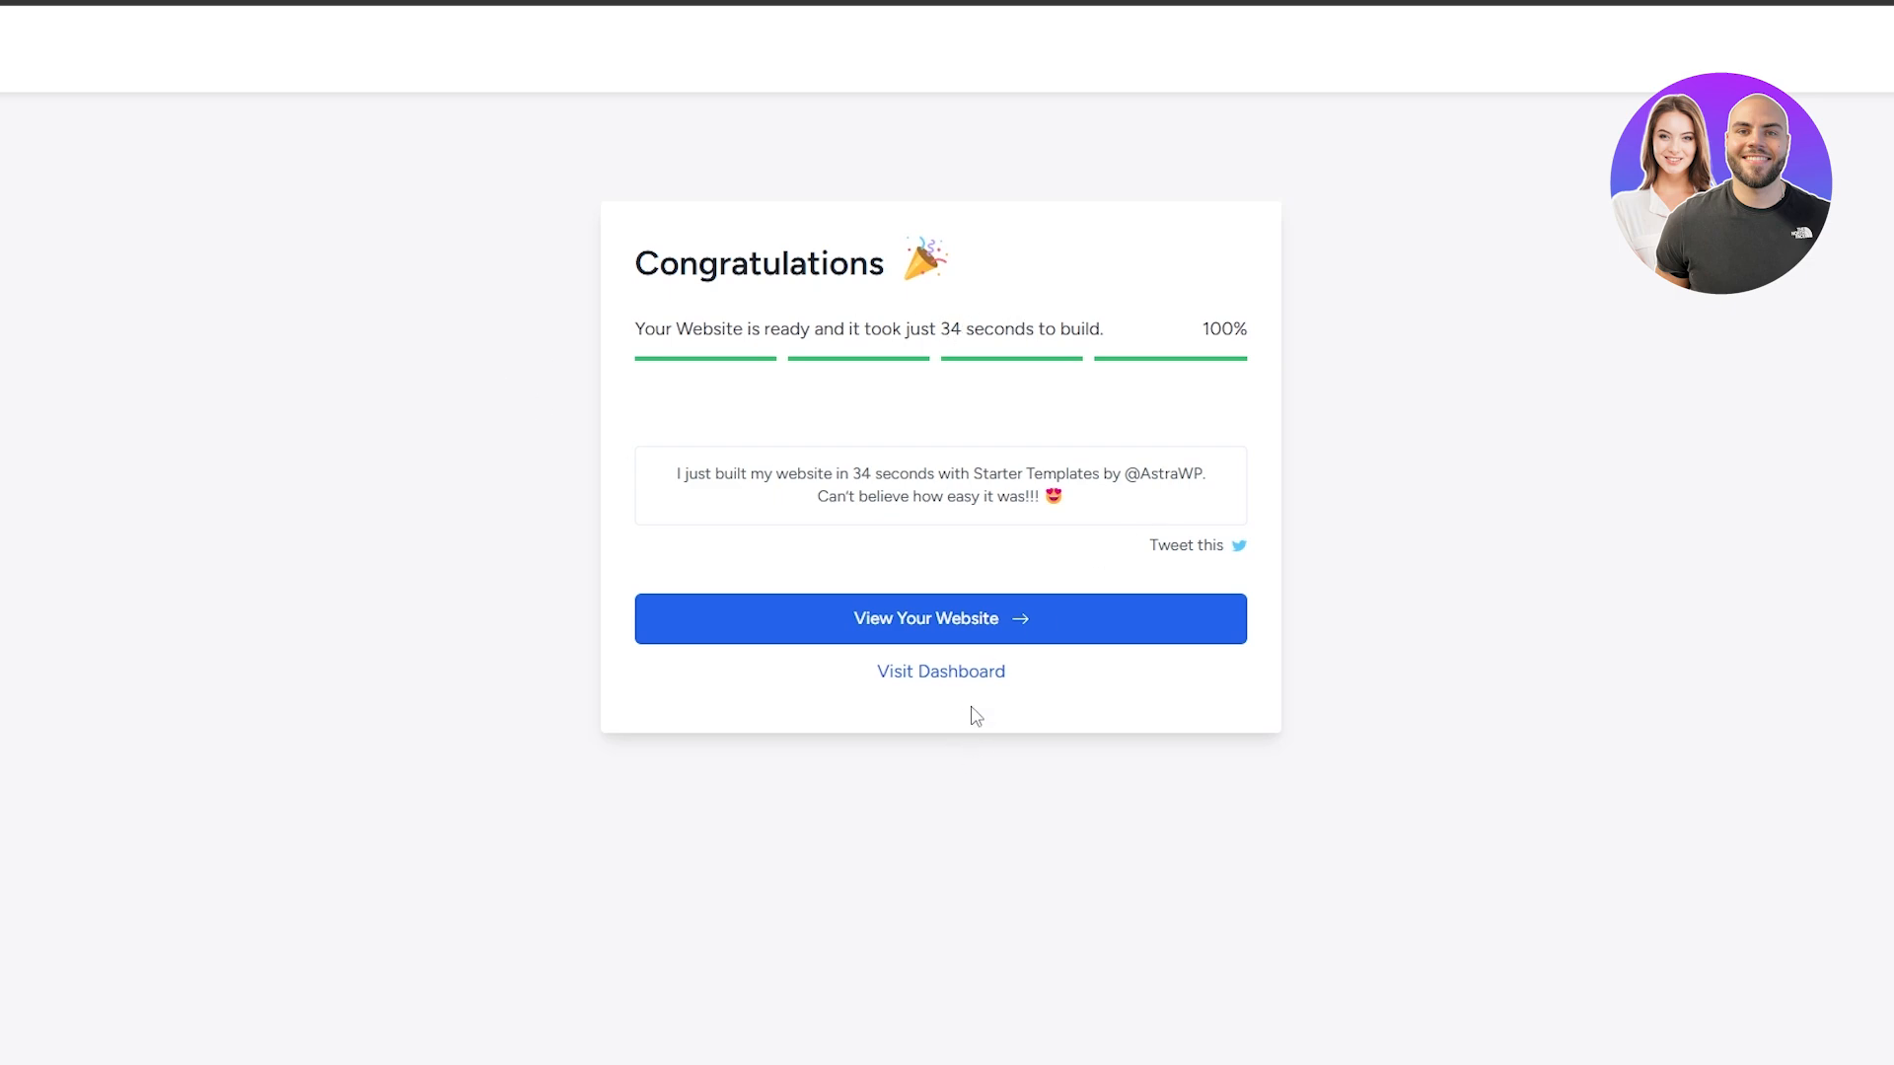
View the finished website and look through the sections of its home page
{"action": "left_click", "coordinate": [973, 640]}
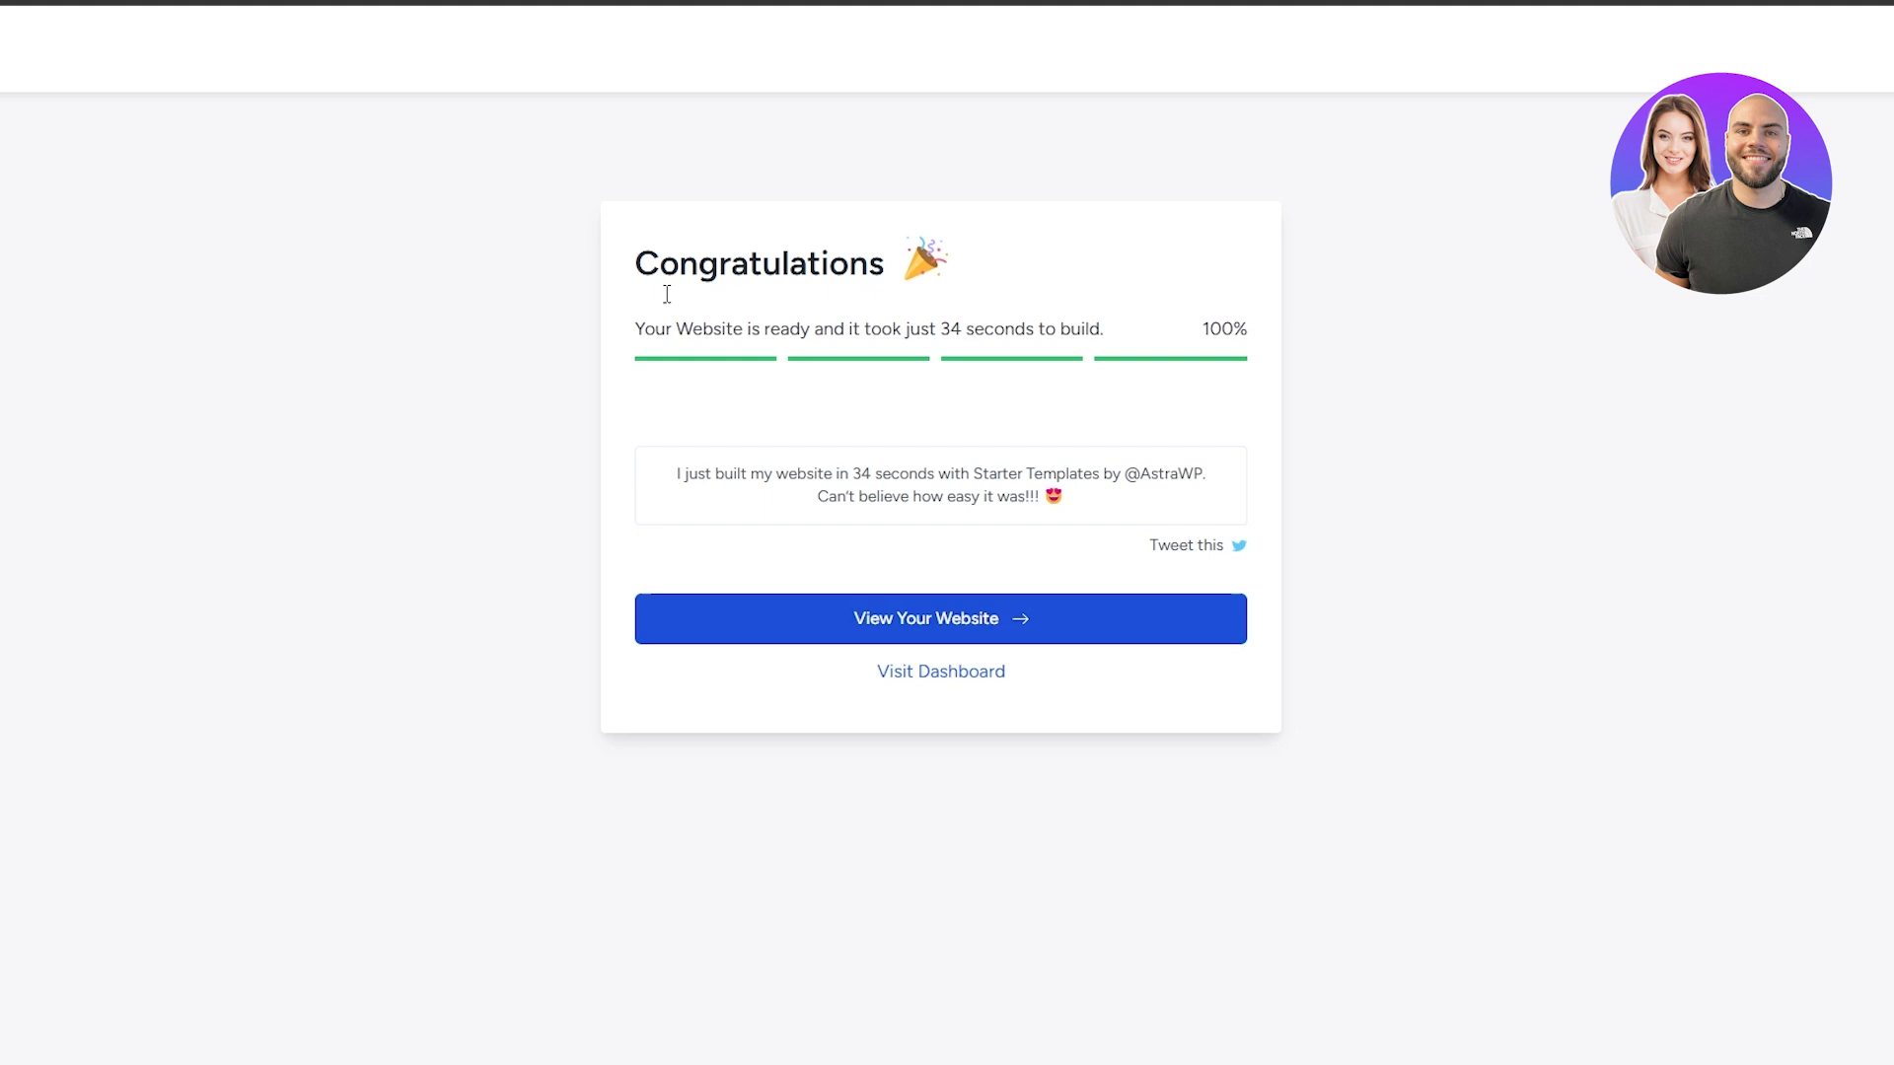
{"action": "left_click", "coordinate": [938, 683]}
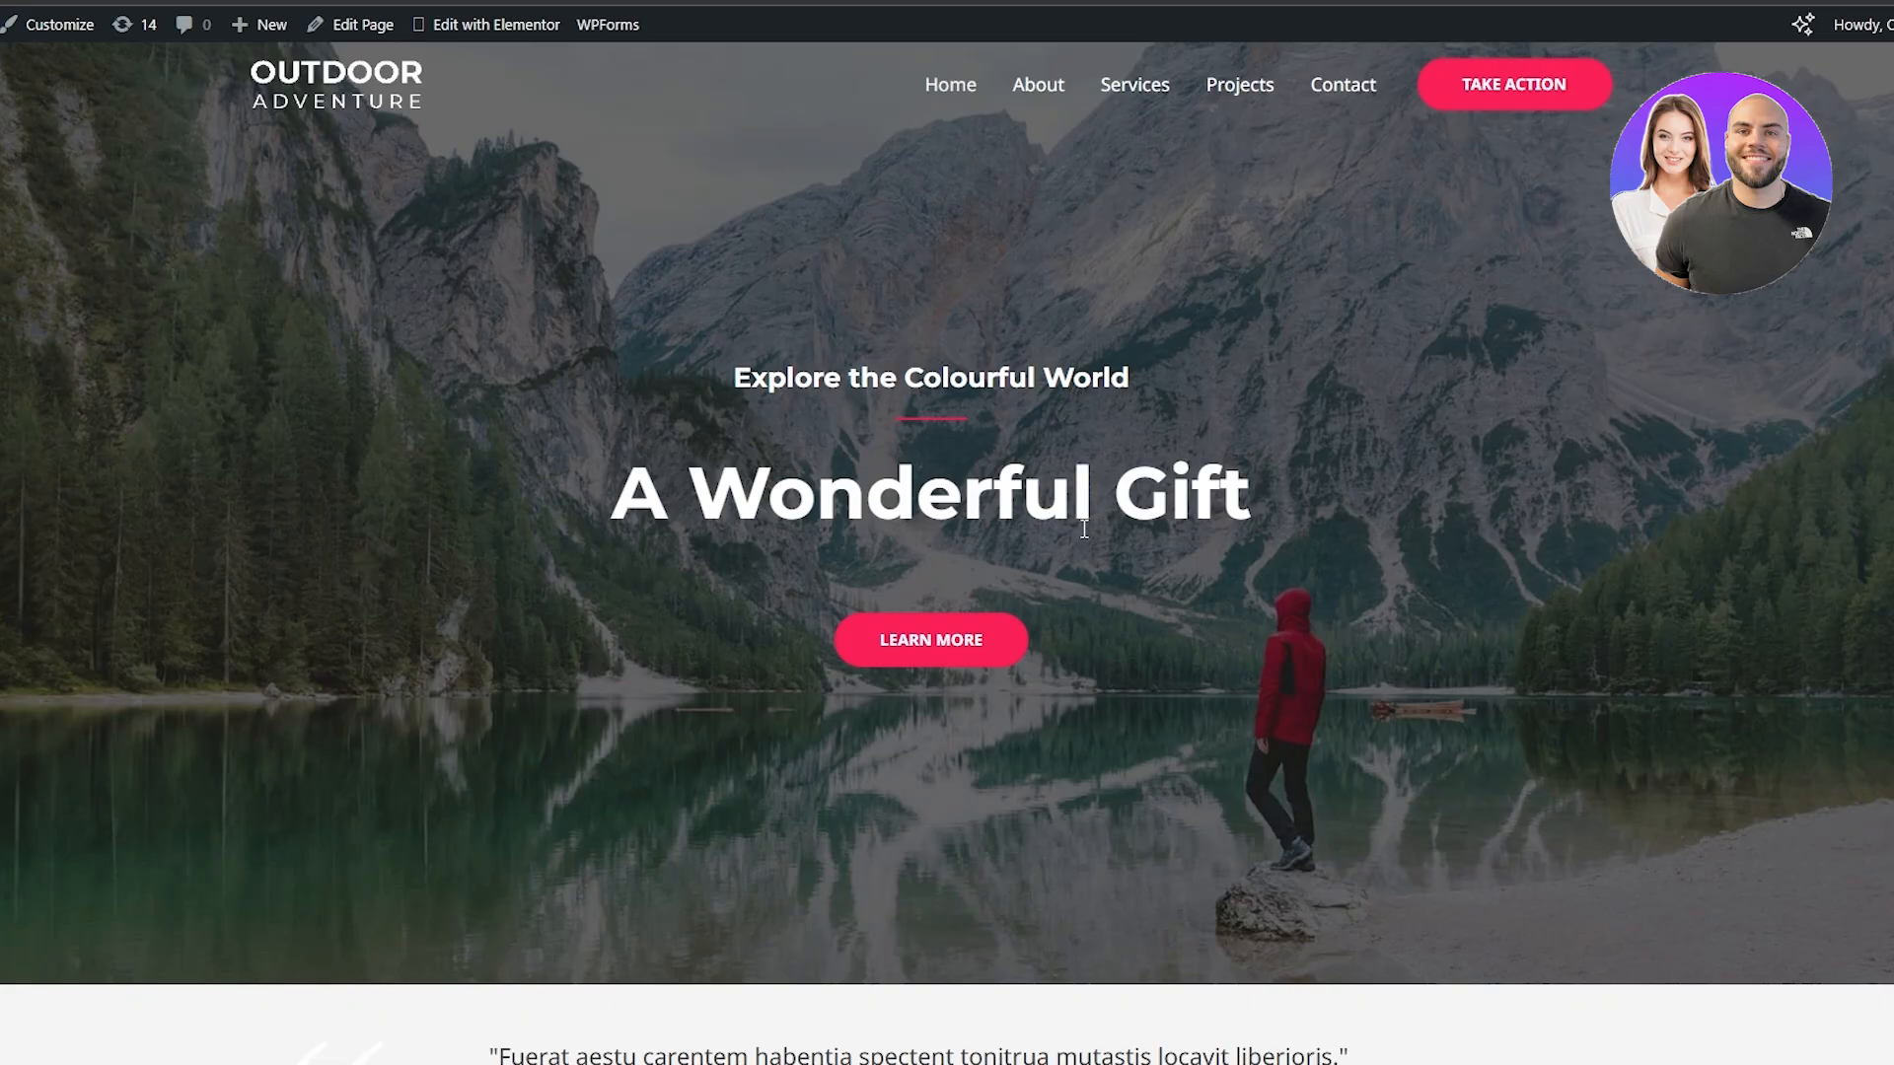
{"action": "scroll", "coordinate": [1108, 524], "scroll_direction": "down", "scroll_amount": 15}
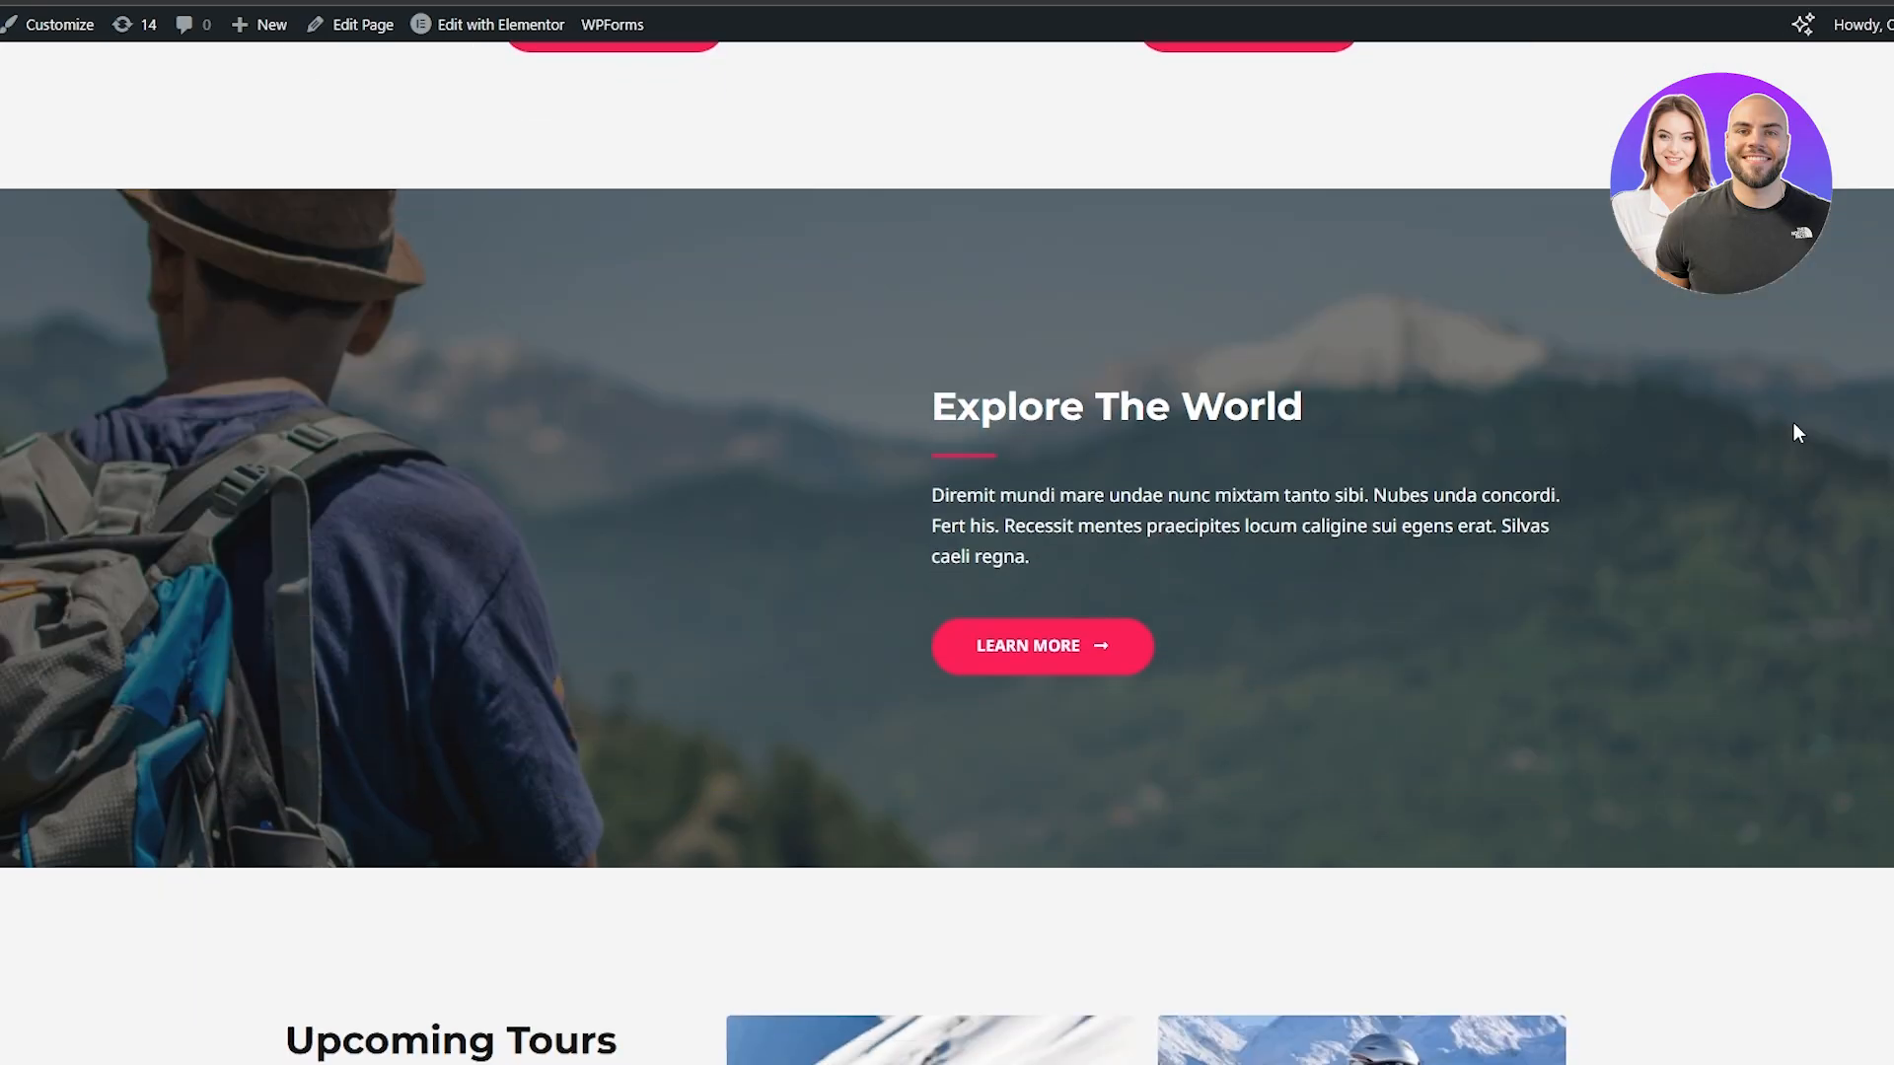
{"action": "scroll", "coordinate": [1796, 416], "scroll_direction": "down", "scroll_amount": 10}
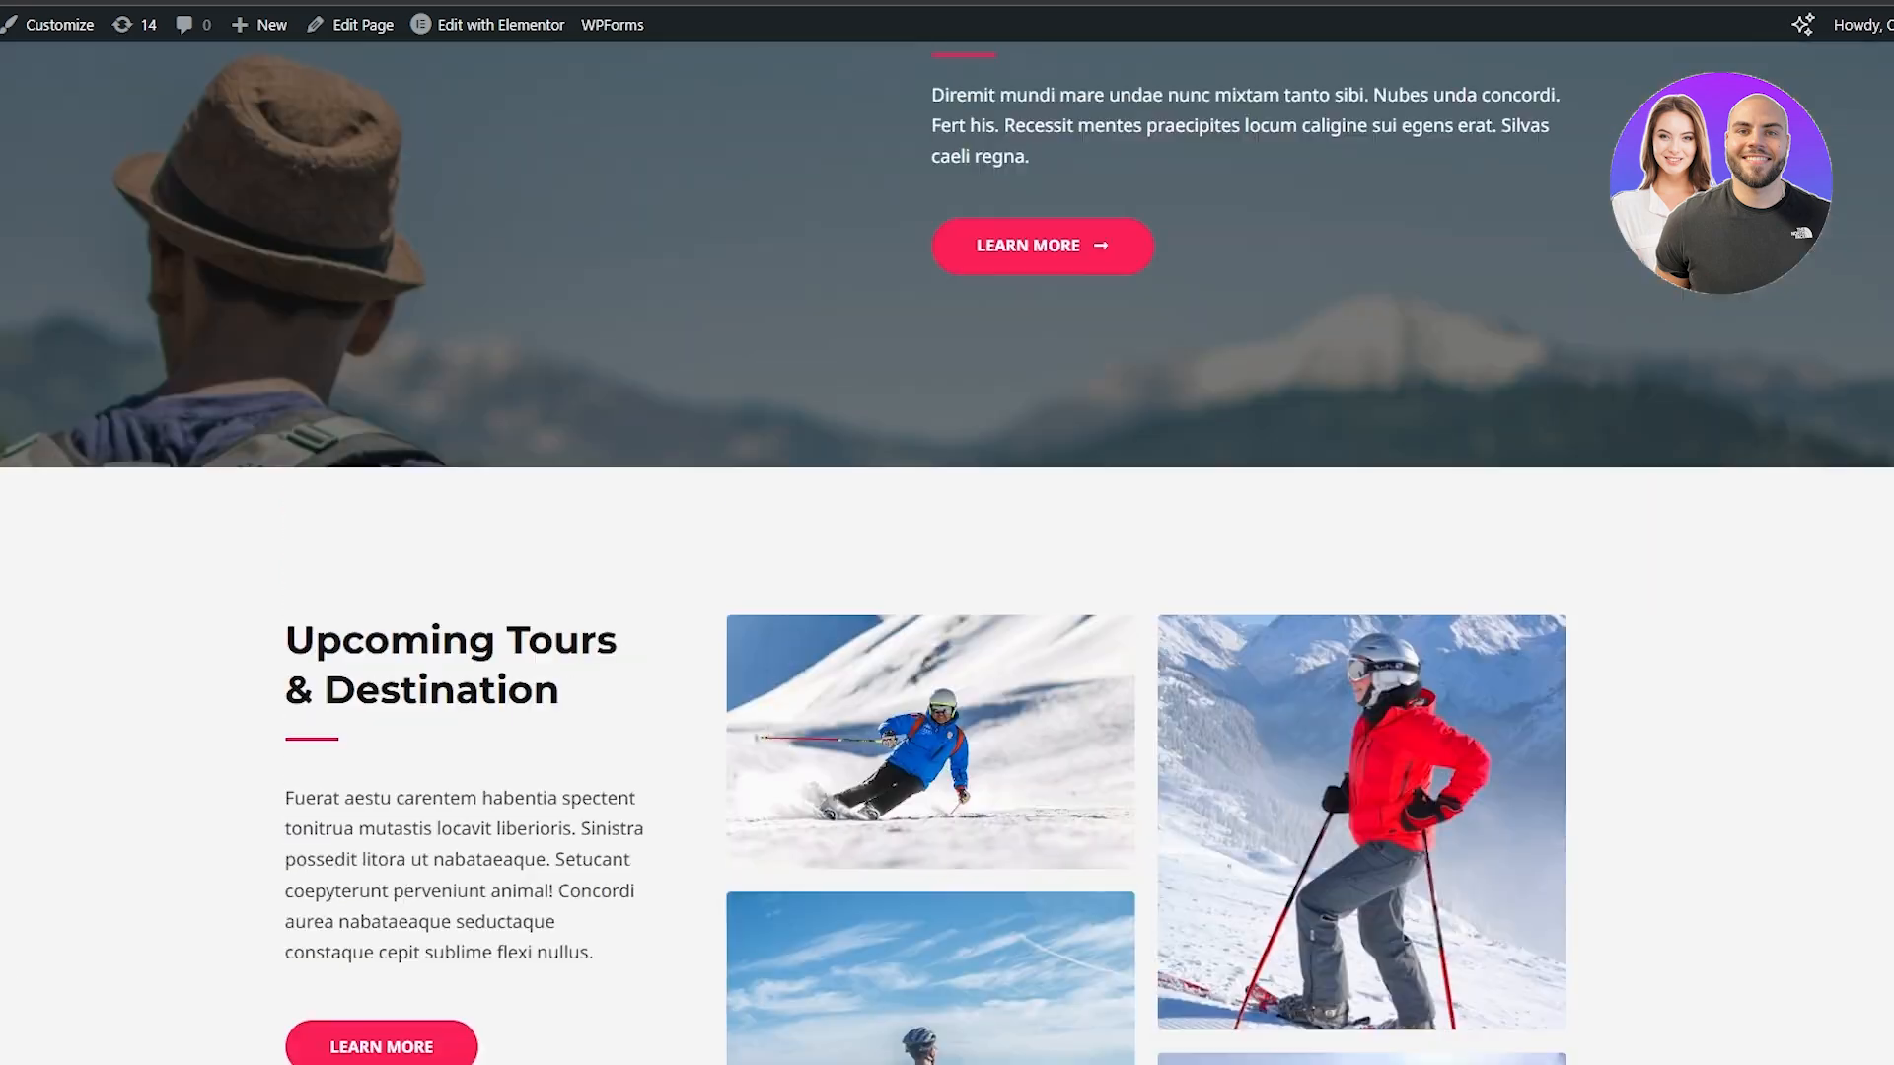
Open the home page in the Elementor editor and dismiss the notification about AI features
{"action": "scroll", "coordinate": [947, 553], "scroll_direction": "up", "scroll_amount": 15}
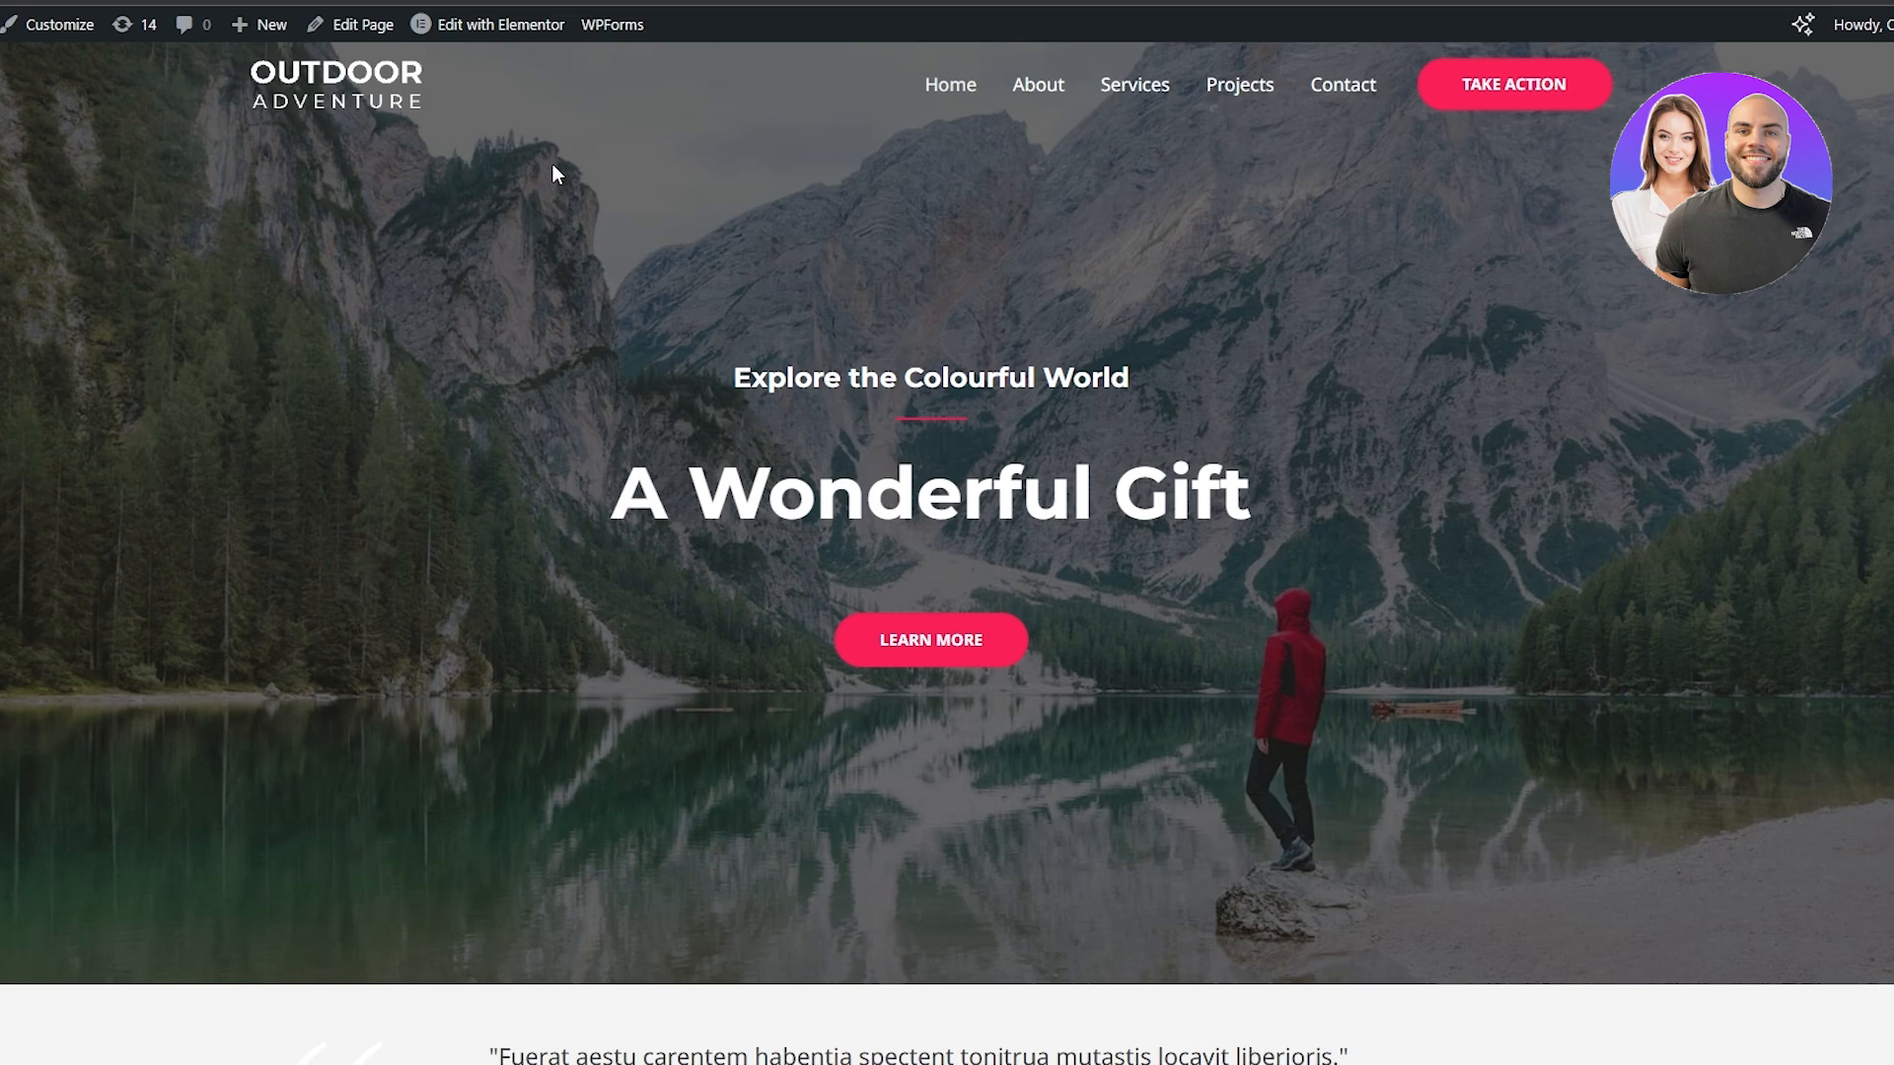
{"action": "mouse_move", "coordinate": [474, 35]}
{"action": "left_click", "coordinate": [489, 29]}
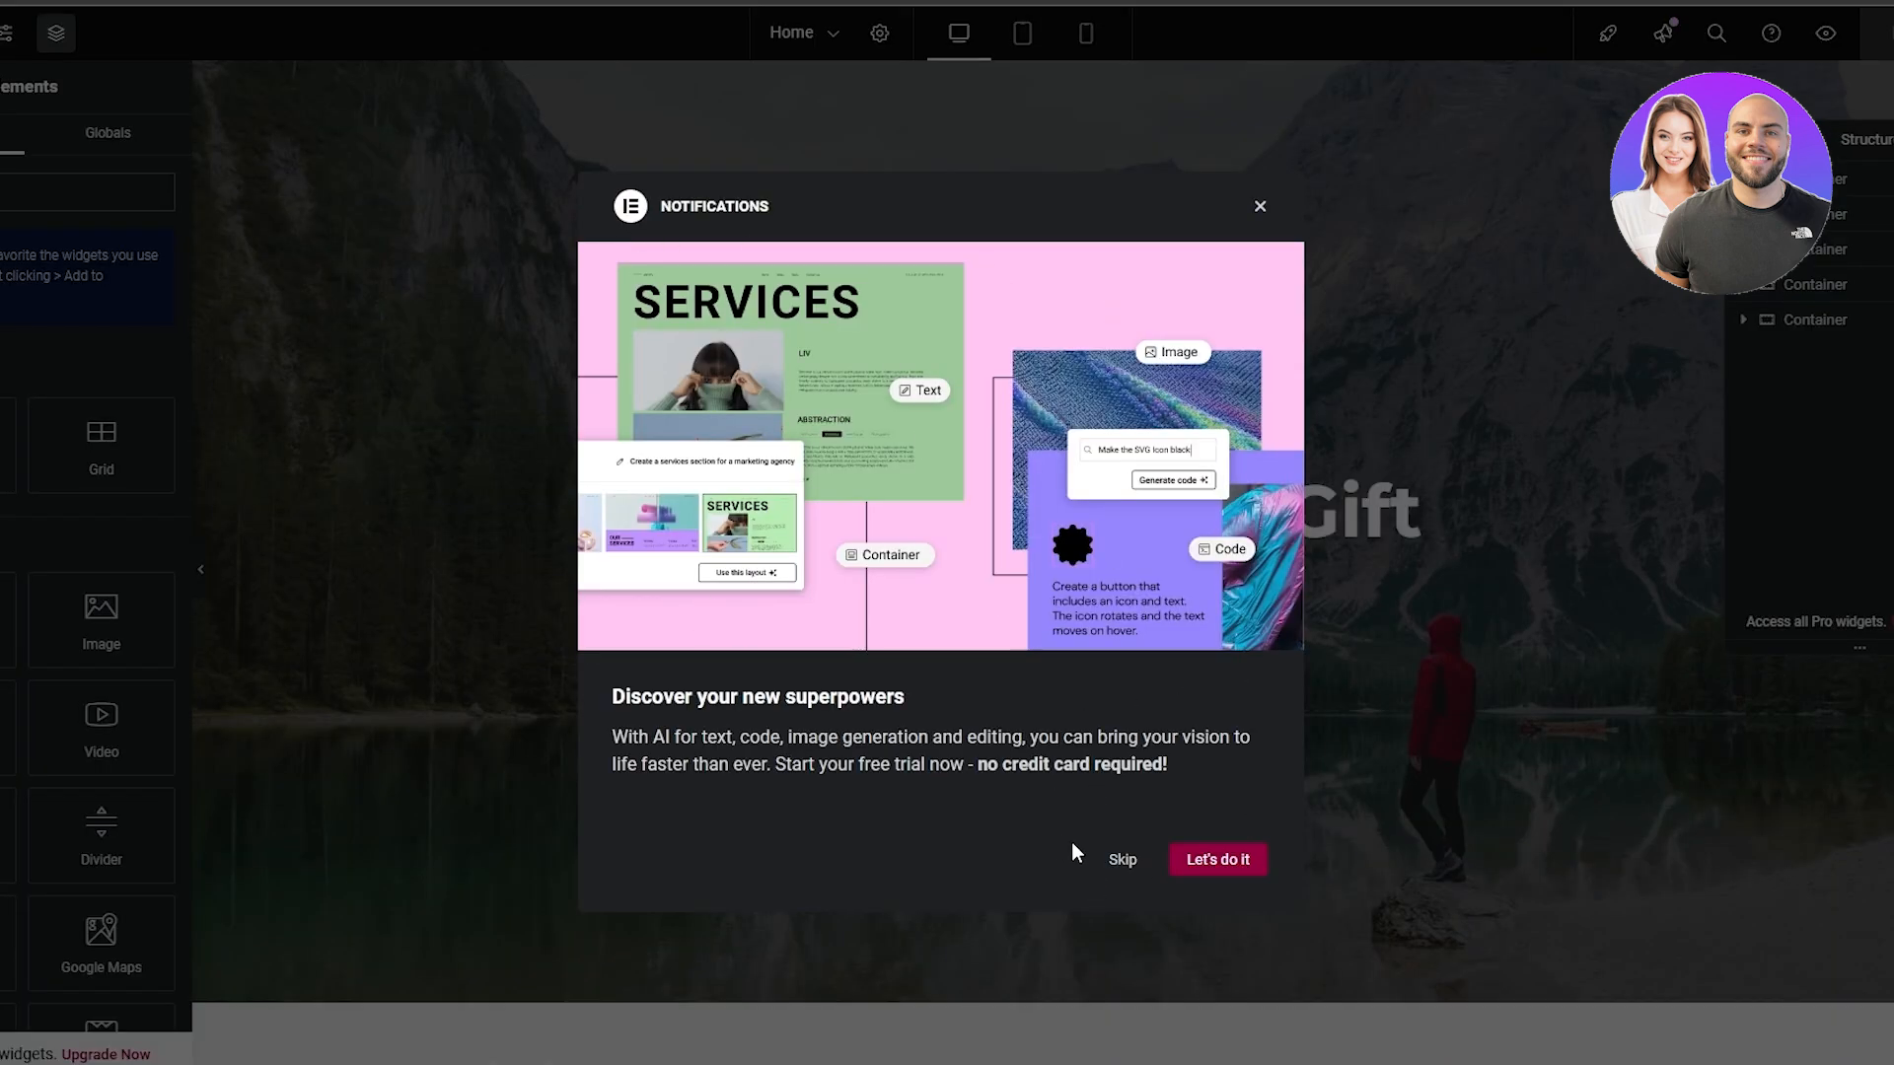
{"action": "left_click", "coordinate": [1257, 208]}
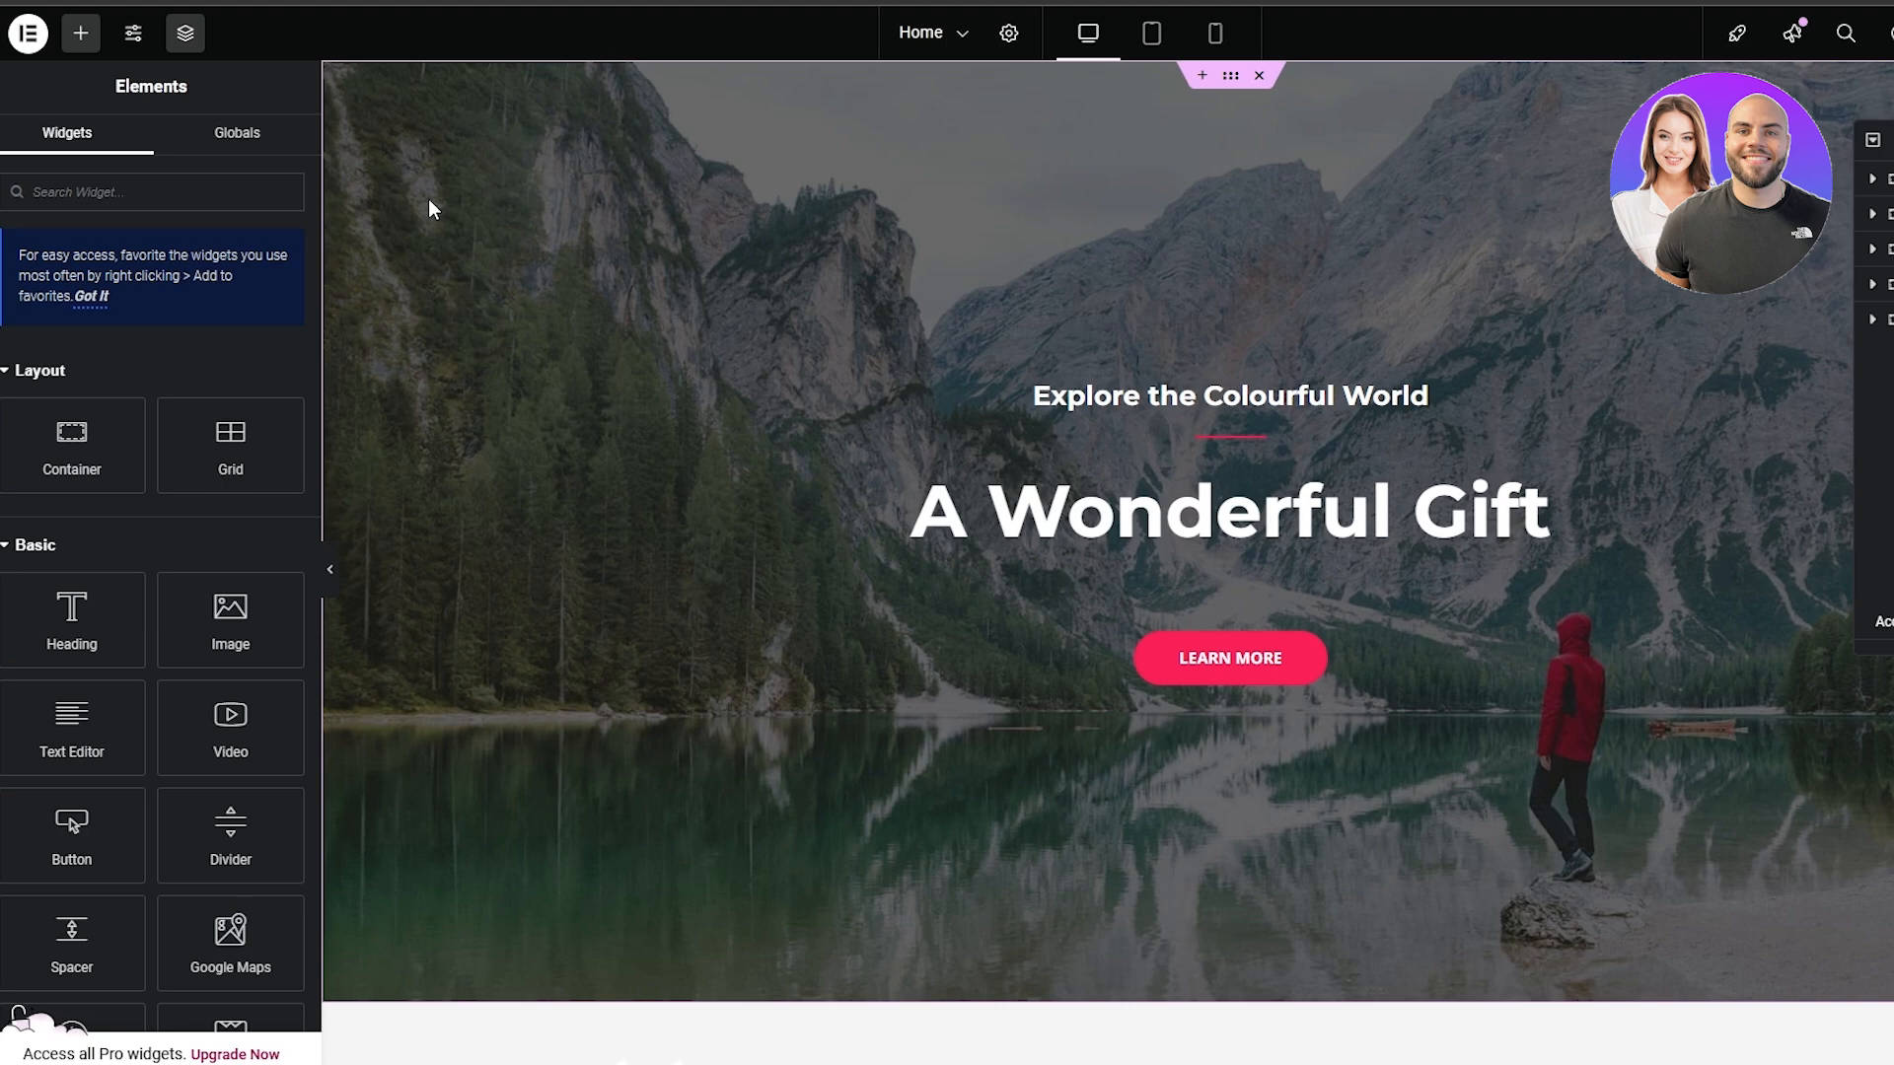
Look through the available Elementor widgets, from the Basic and Pro groups to Essential Addons and Elementor Header & Footer Builder
{"action": "scroll", "coordinate": [236, 391], "scroll_direction": "down", "scroll_amount": 3}
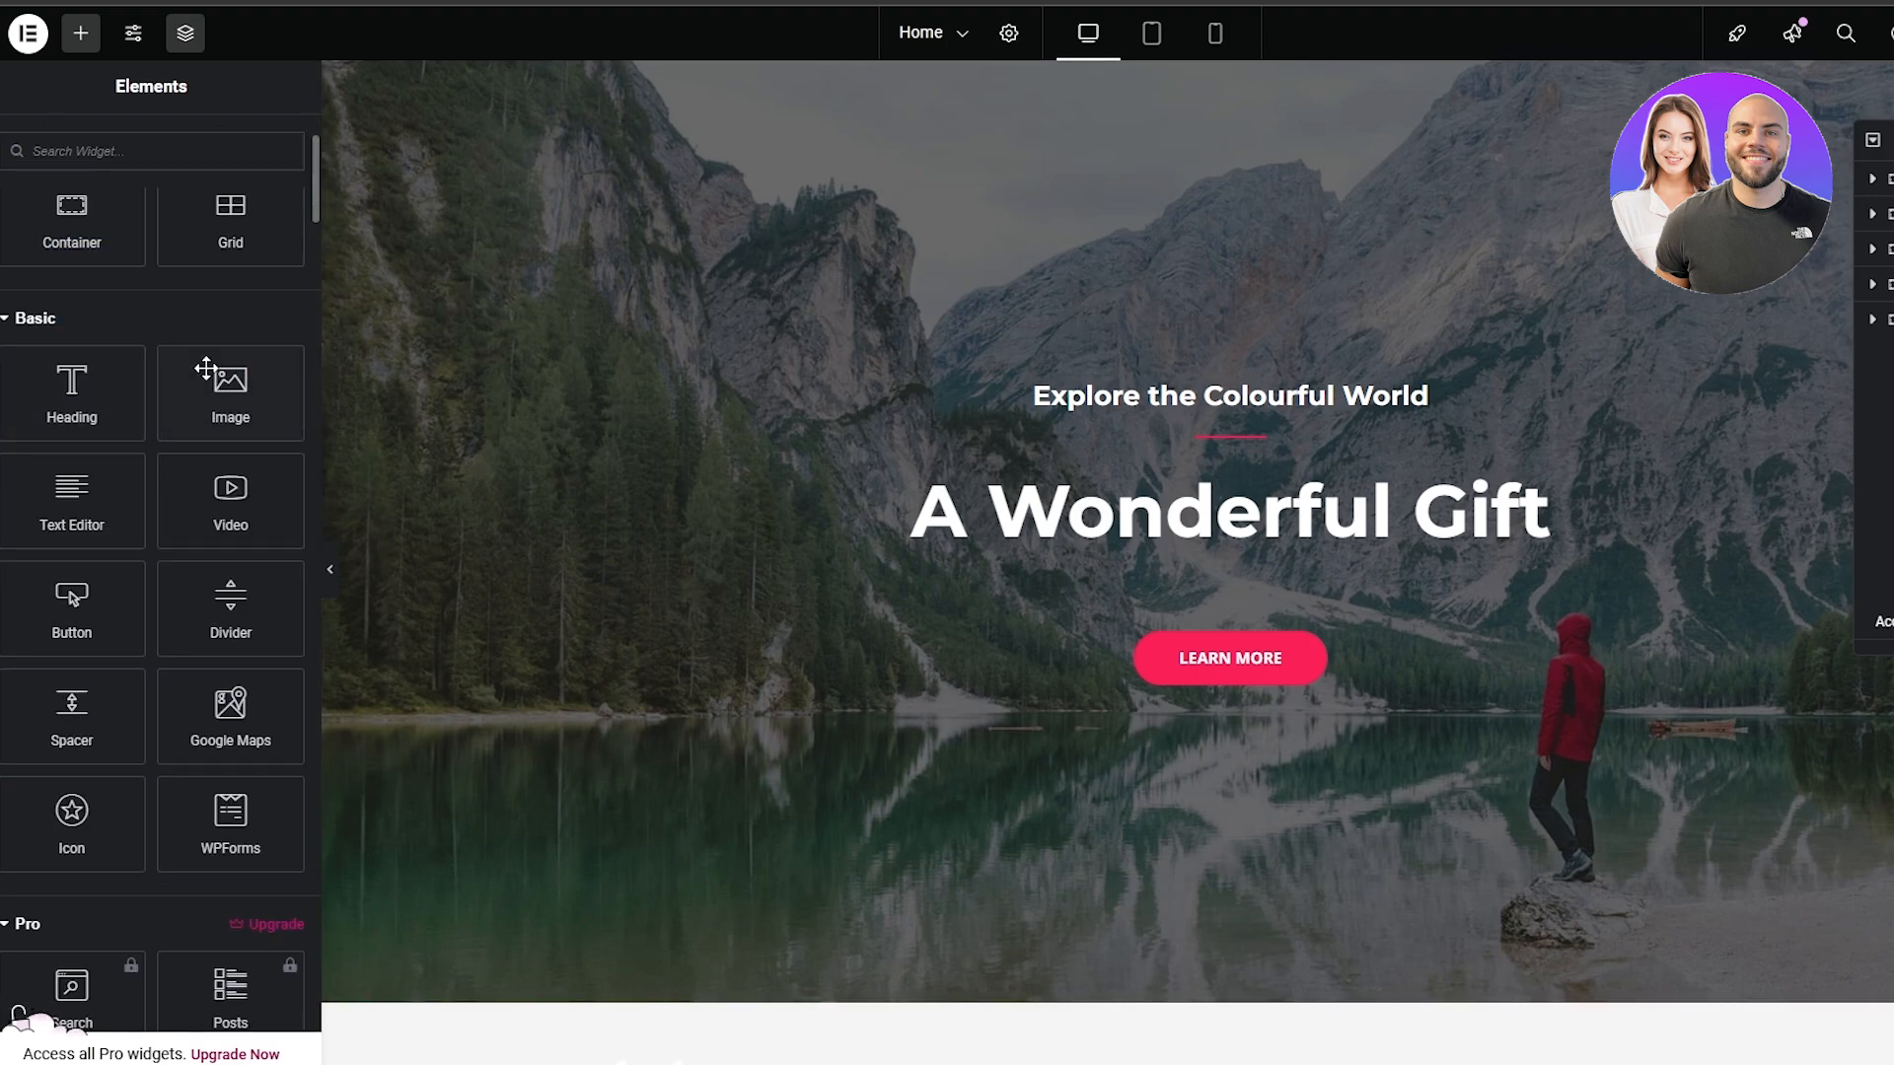
{"action": "scroll", "coordinate": [181, 363], "scroll_direction": "down", "scroll_amount": 12}
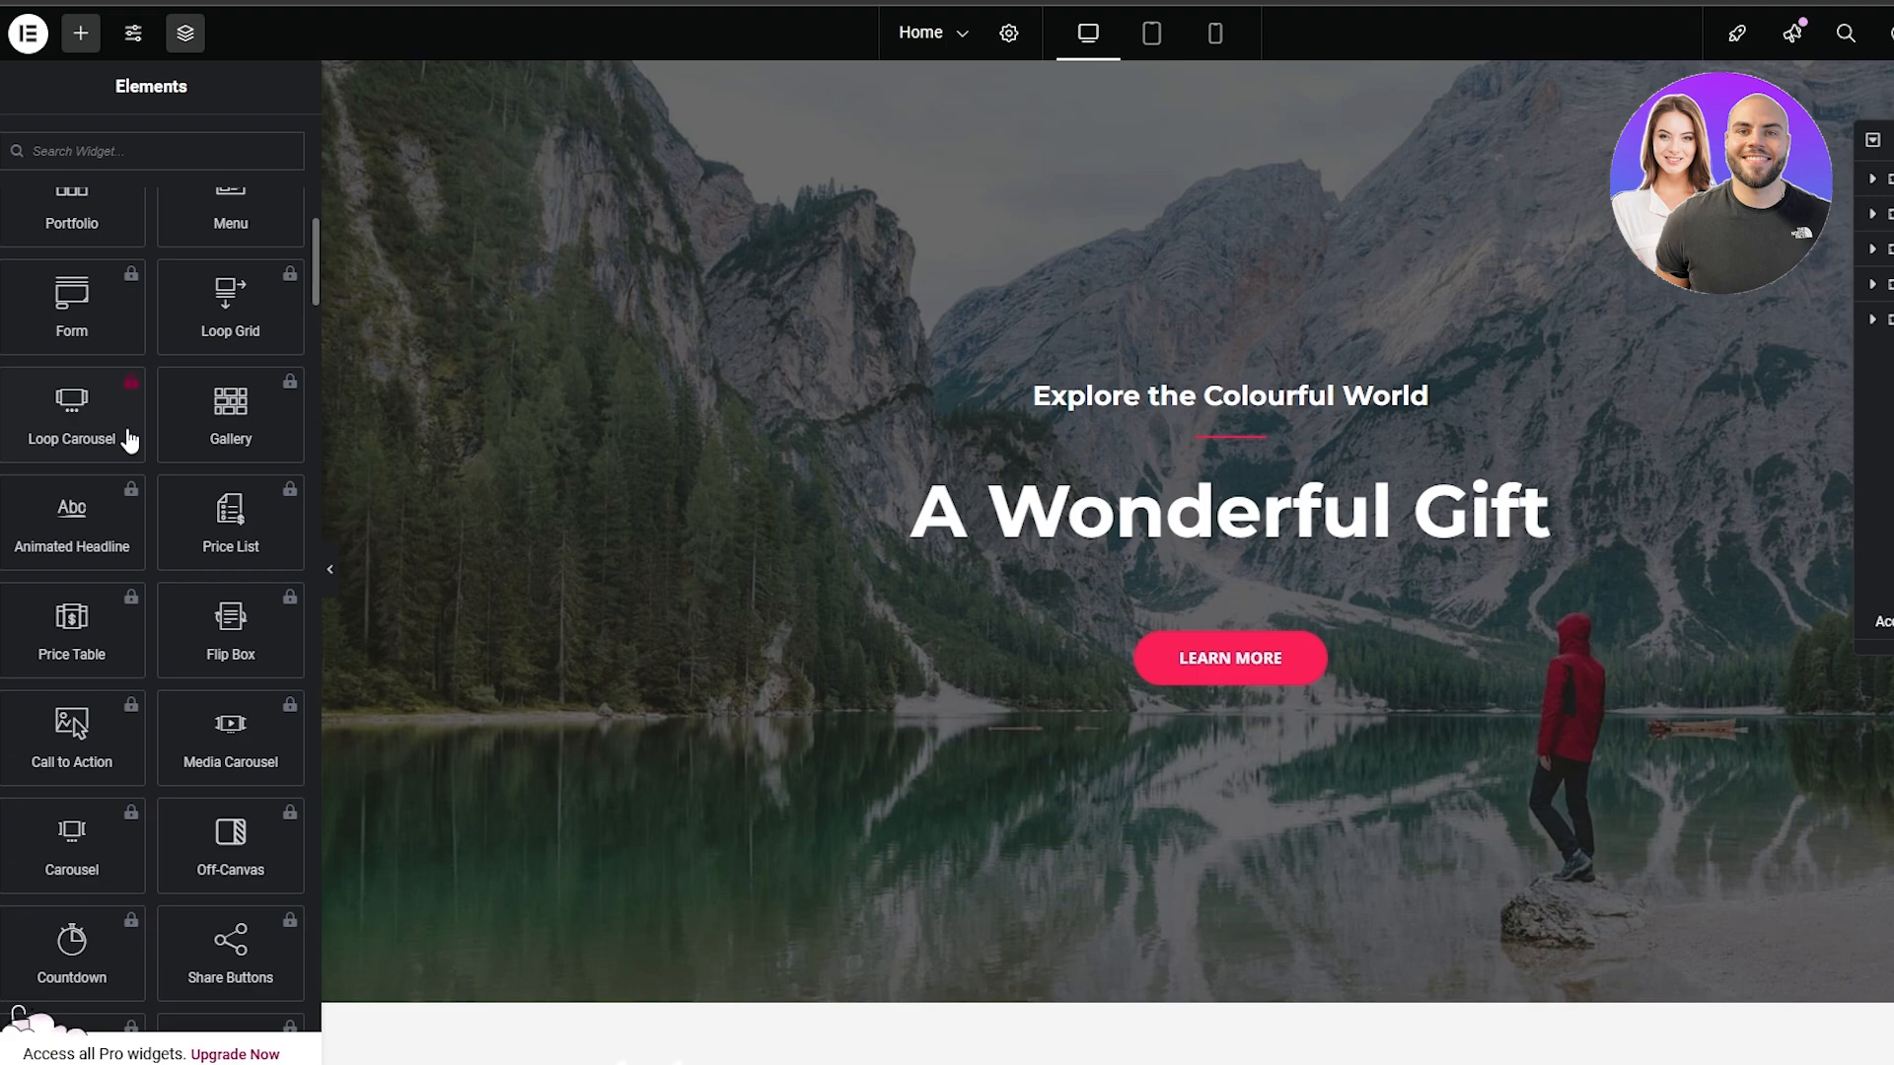
{"action": "scroll", "coordinate": [118, 454], "scroll_direction": "down", "scroll_amount": 20}
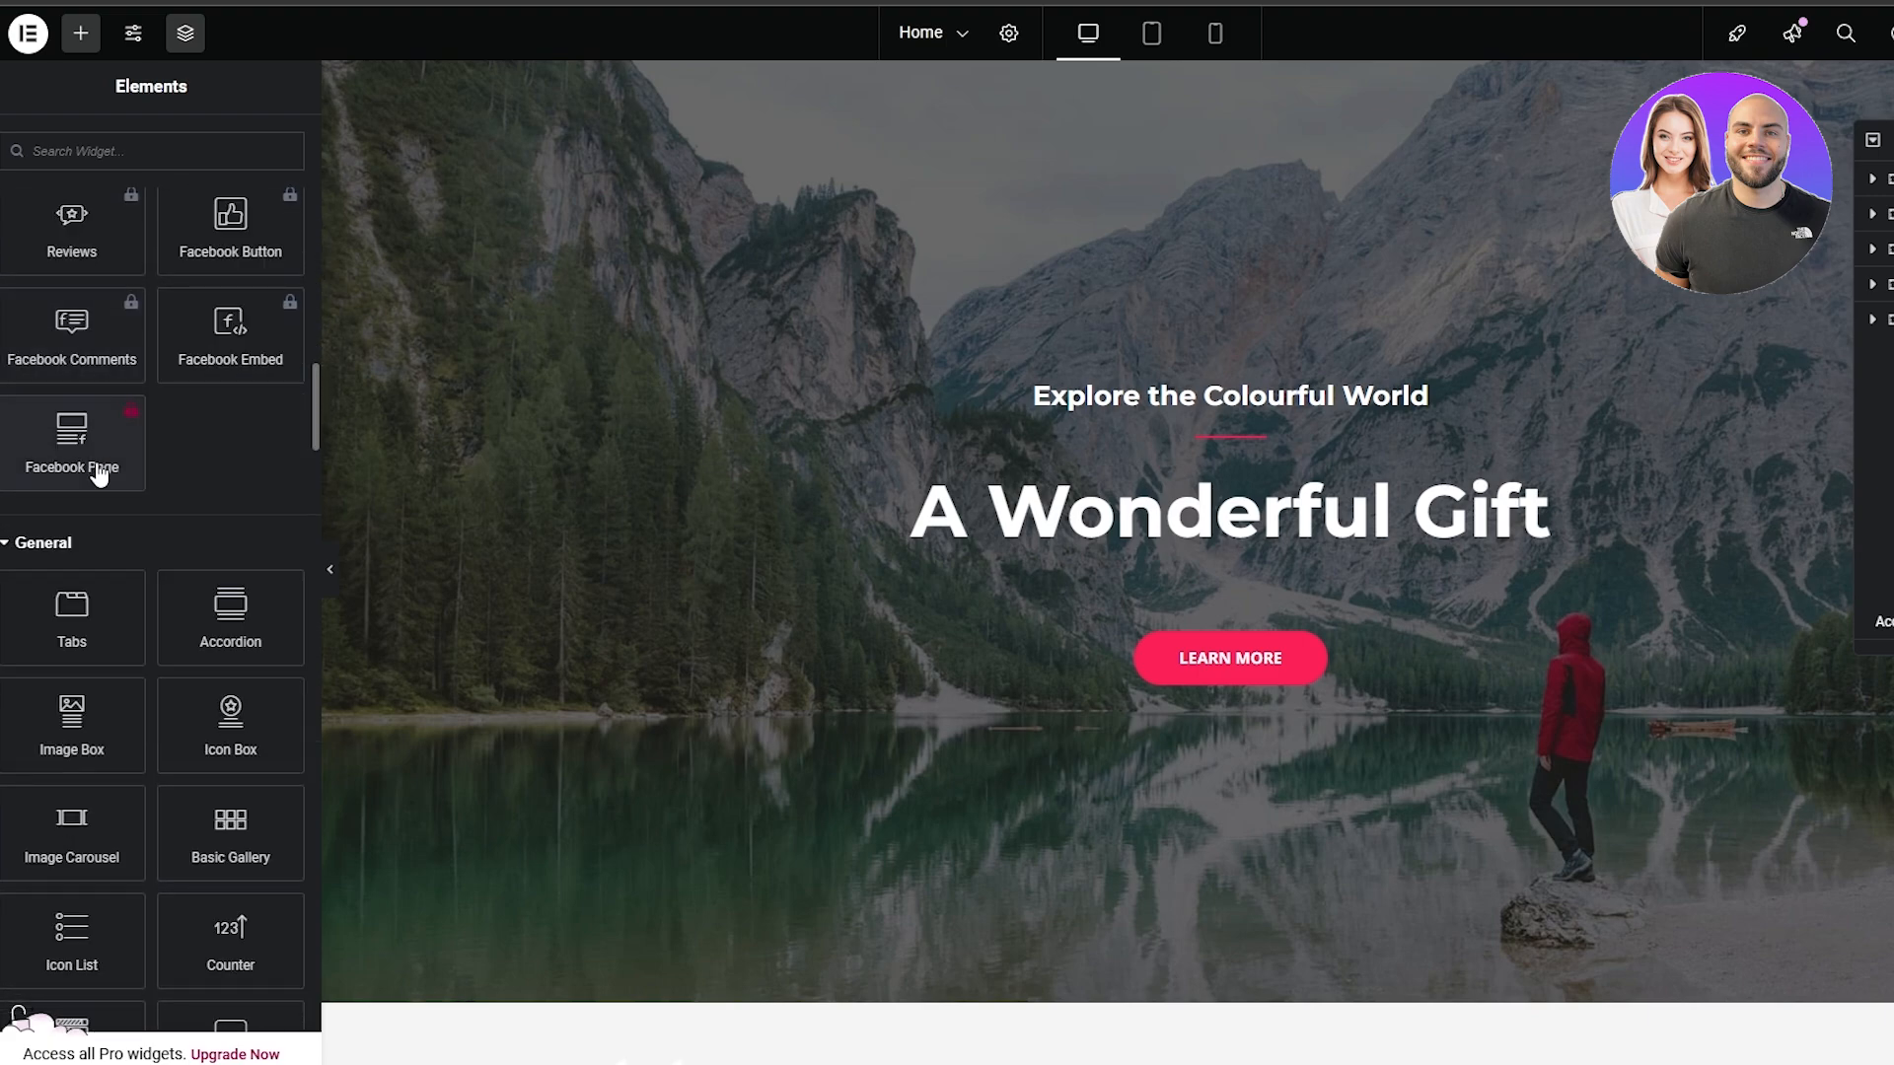
{"action": "scroll", "coordinate": [67, 562], "scroll_direction": "down", "scroll_amount": 15}
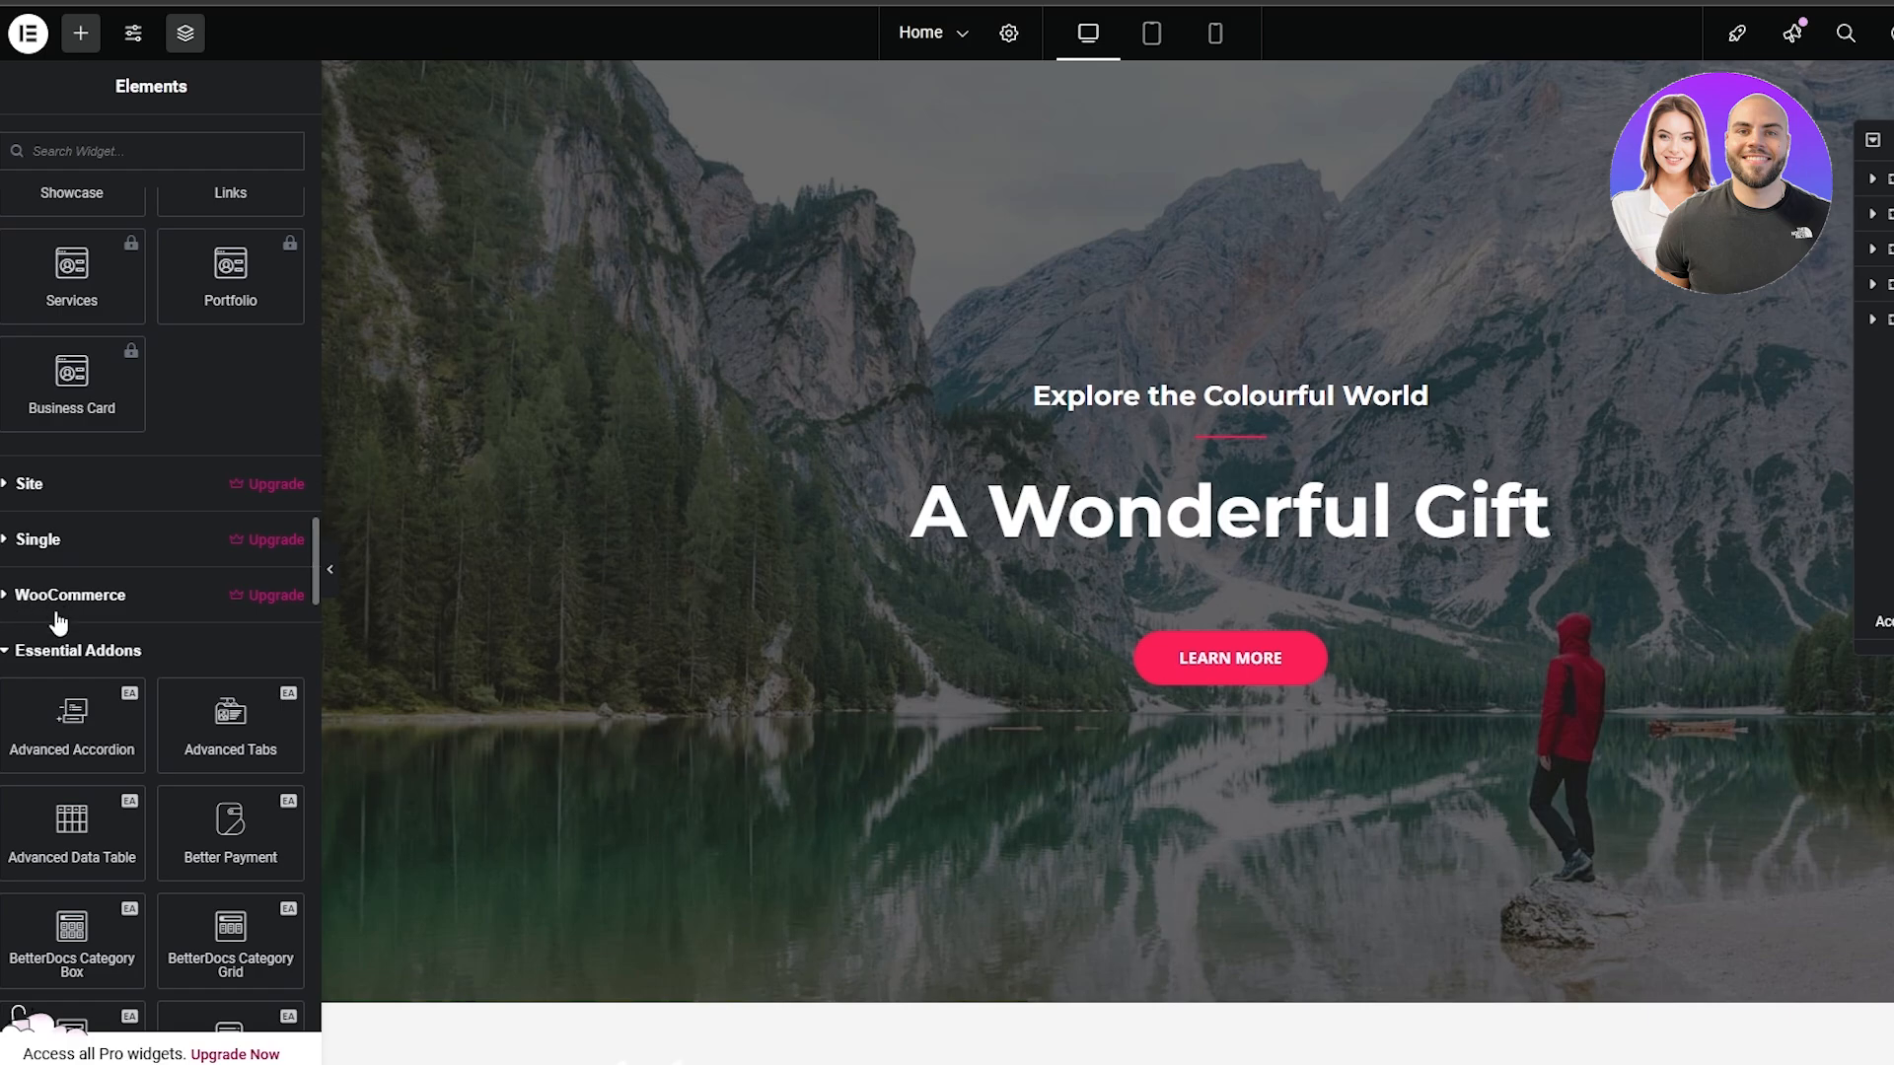
{"action": "scroll", "coordinate": [57, 631], "scroll_direction": "down", "scroll_amount": 1}
{"action": "scroll", "coordinate": [142, 603], "scroll_direction": "down", "scroll_amount": 20}
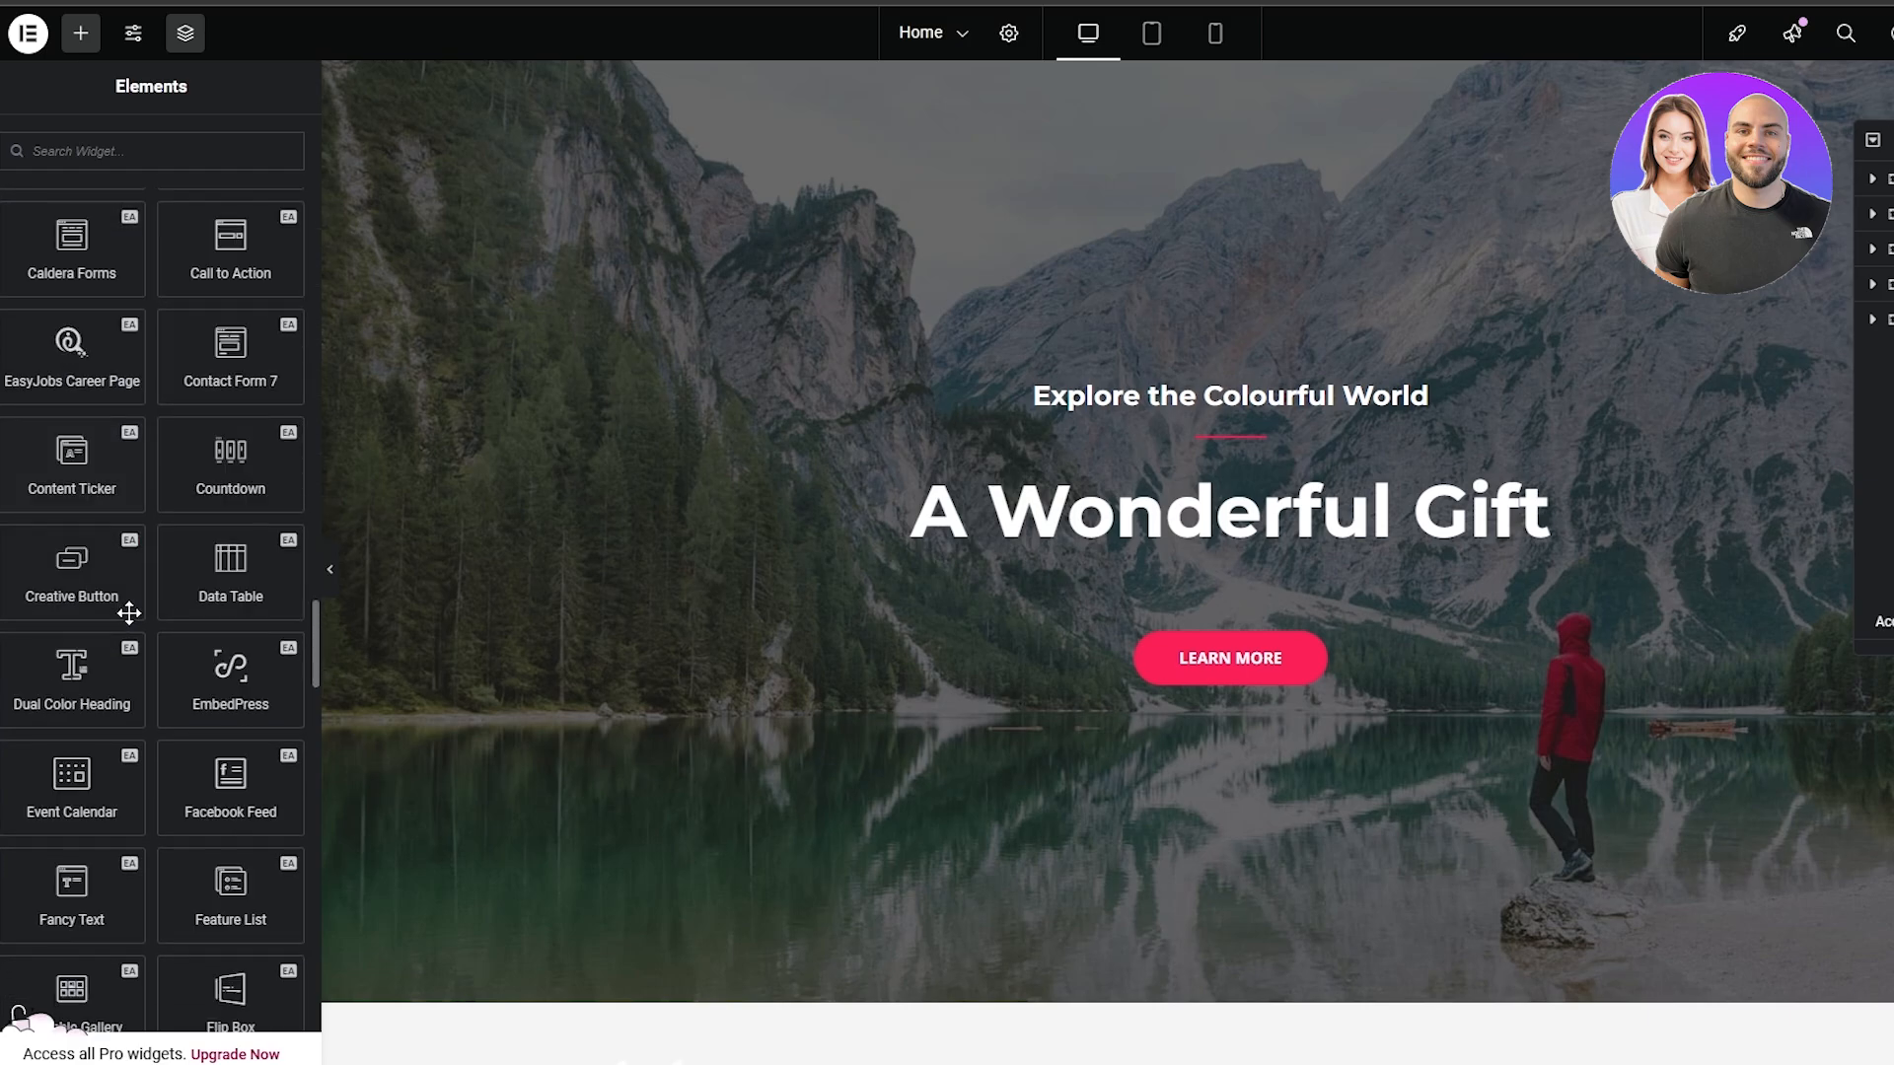
{"action": "scroll", "coordinate": [120, 639], "scroll_direction": "down", "scroll_amount": 15}
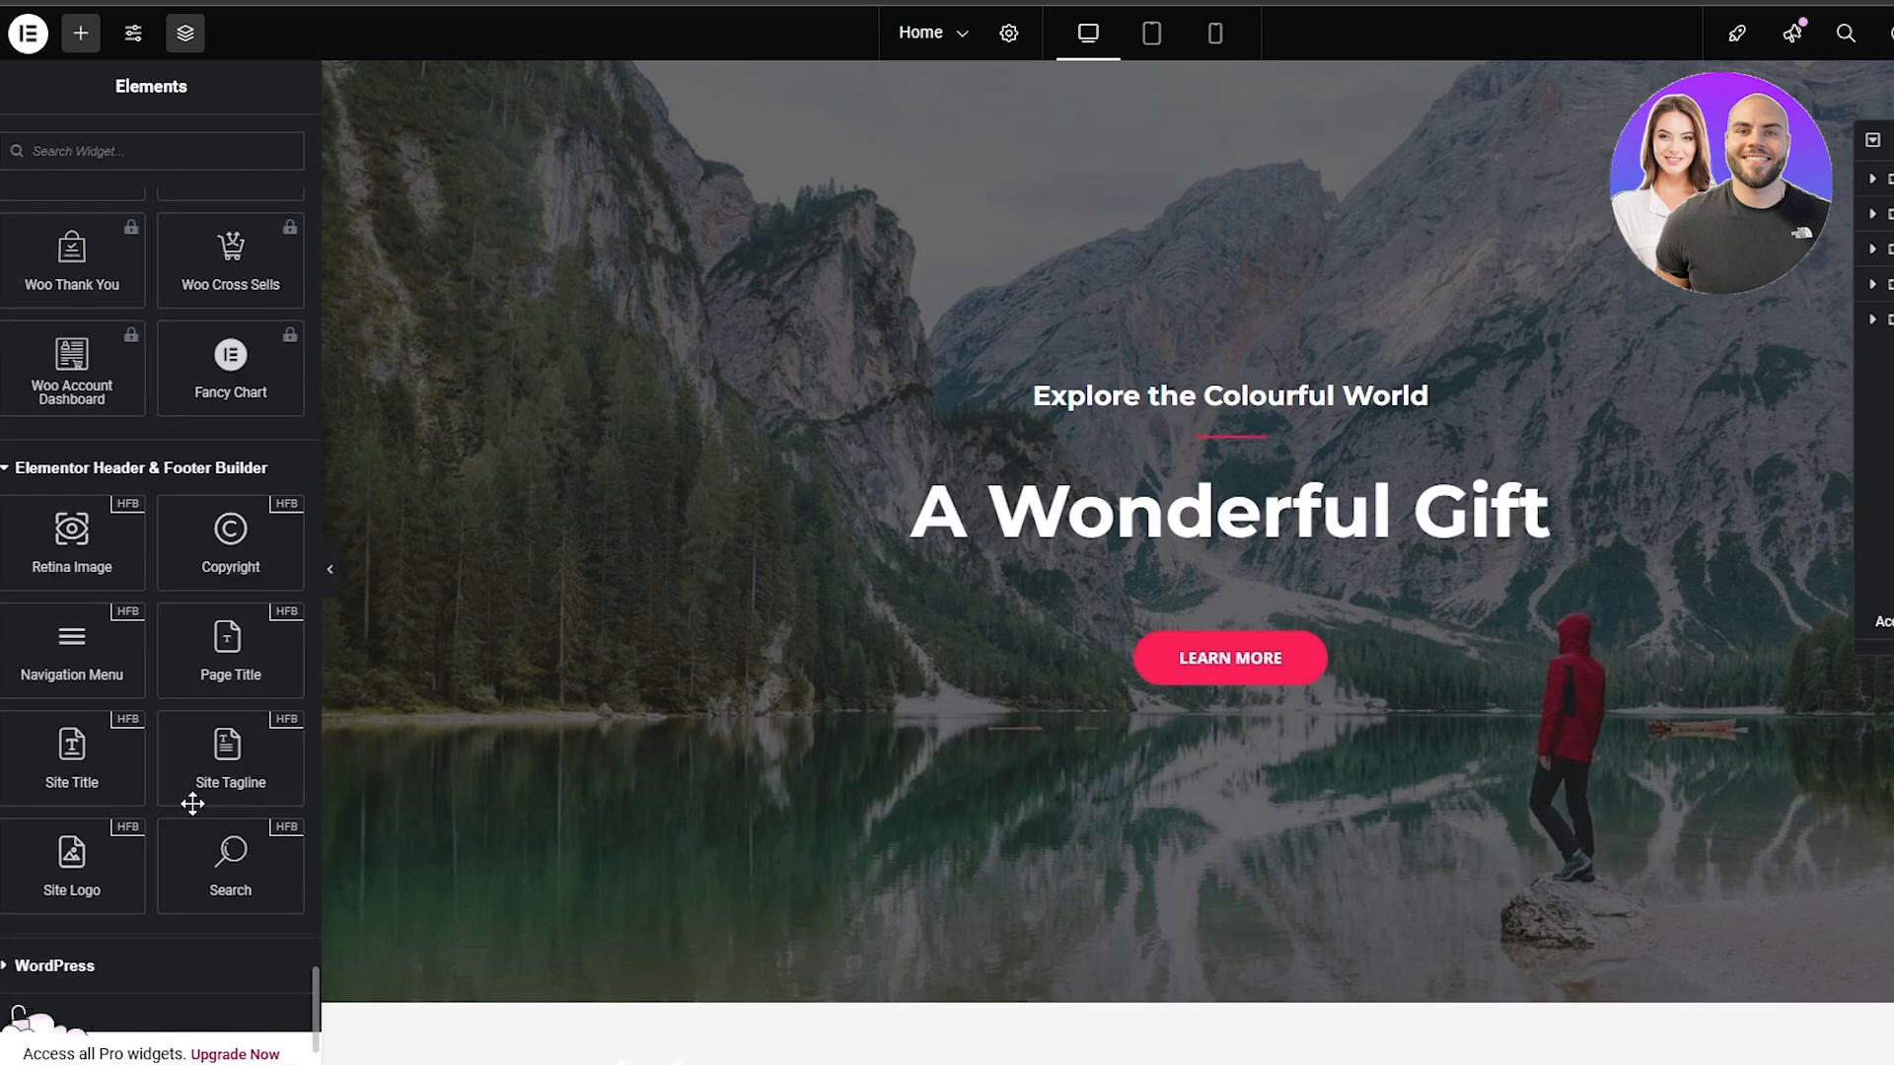
{"action": "scroll", "coordinate": [303, 984], "scroll_direction": "down", "scroll_amount": 3}
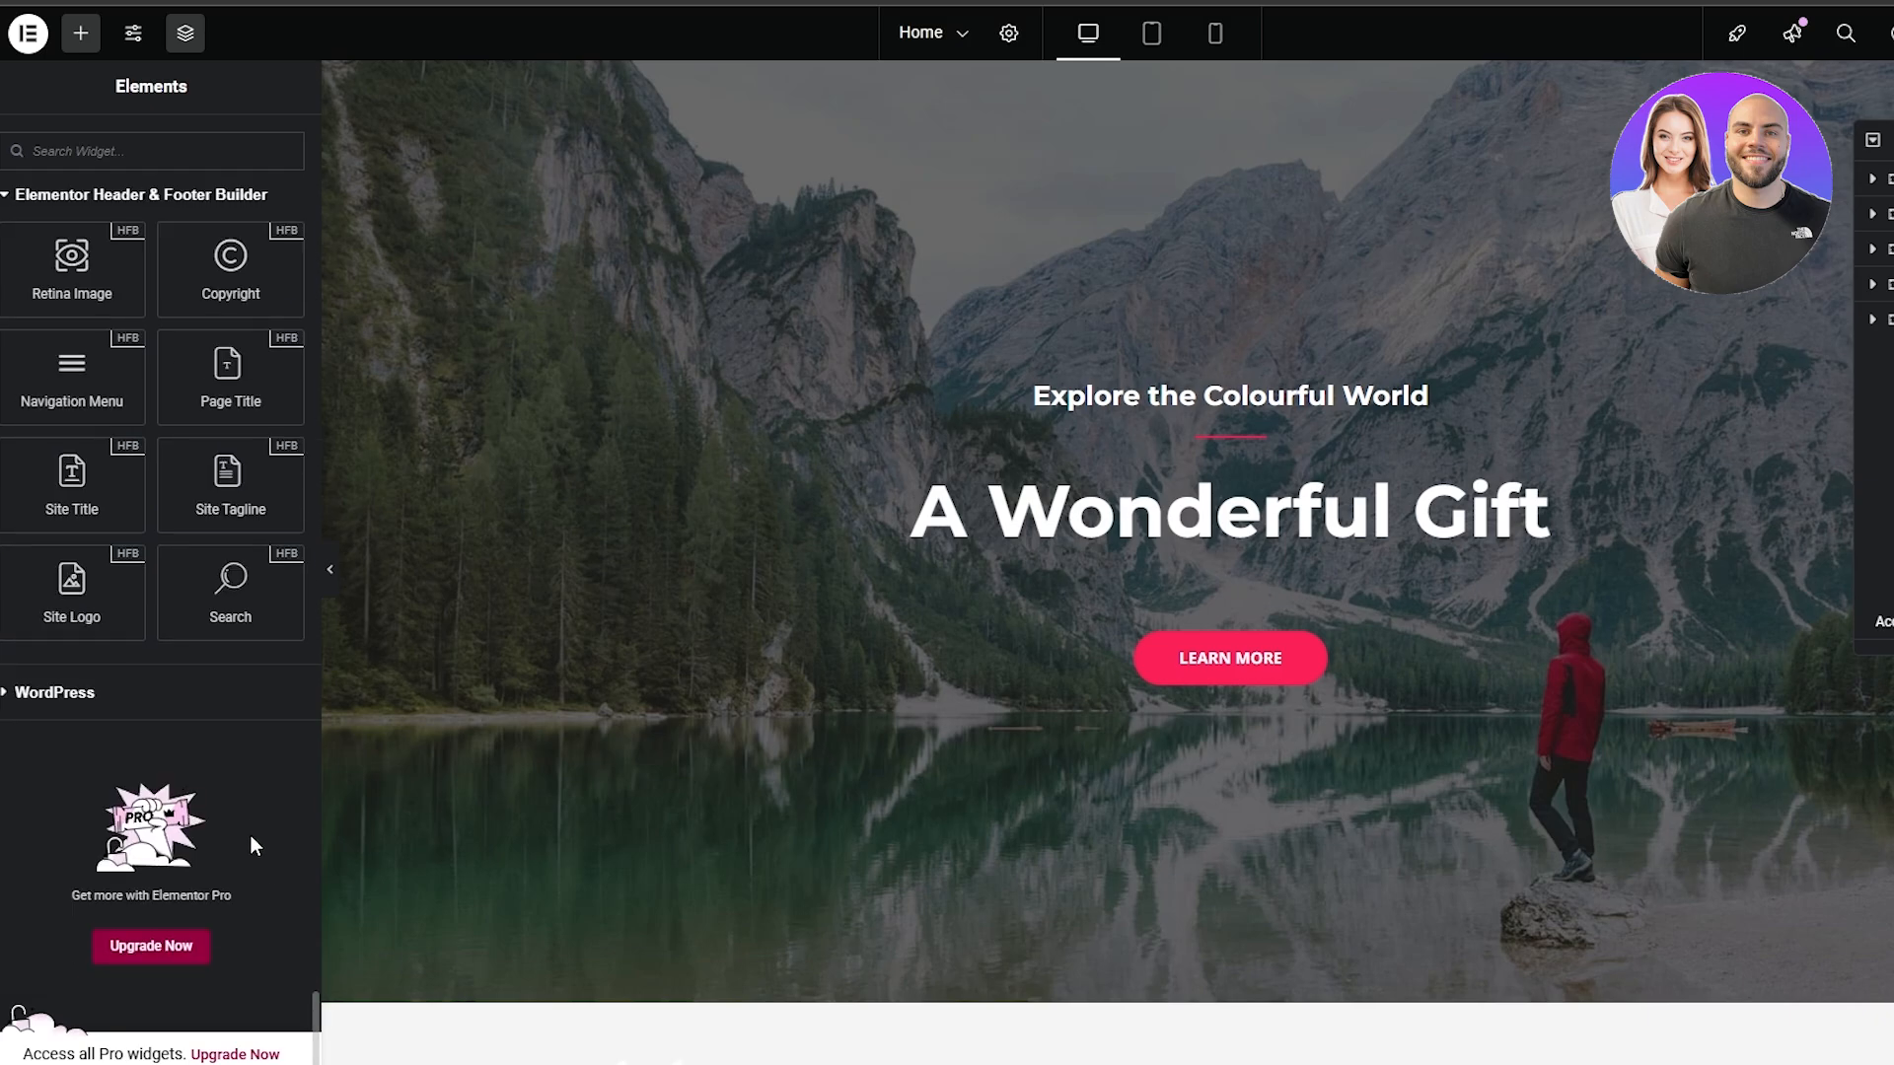
{"action": "scroll", "coordinate": [168, 766], "scroll_direction": "up", "scroll_amount": 20}
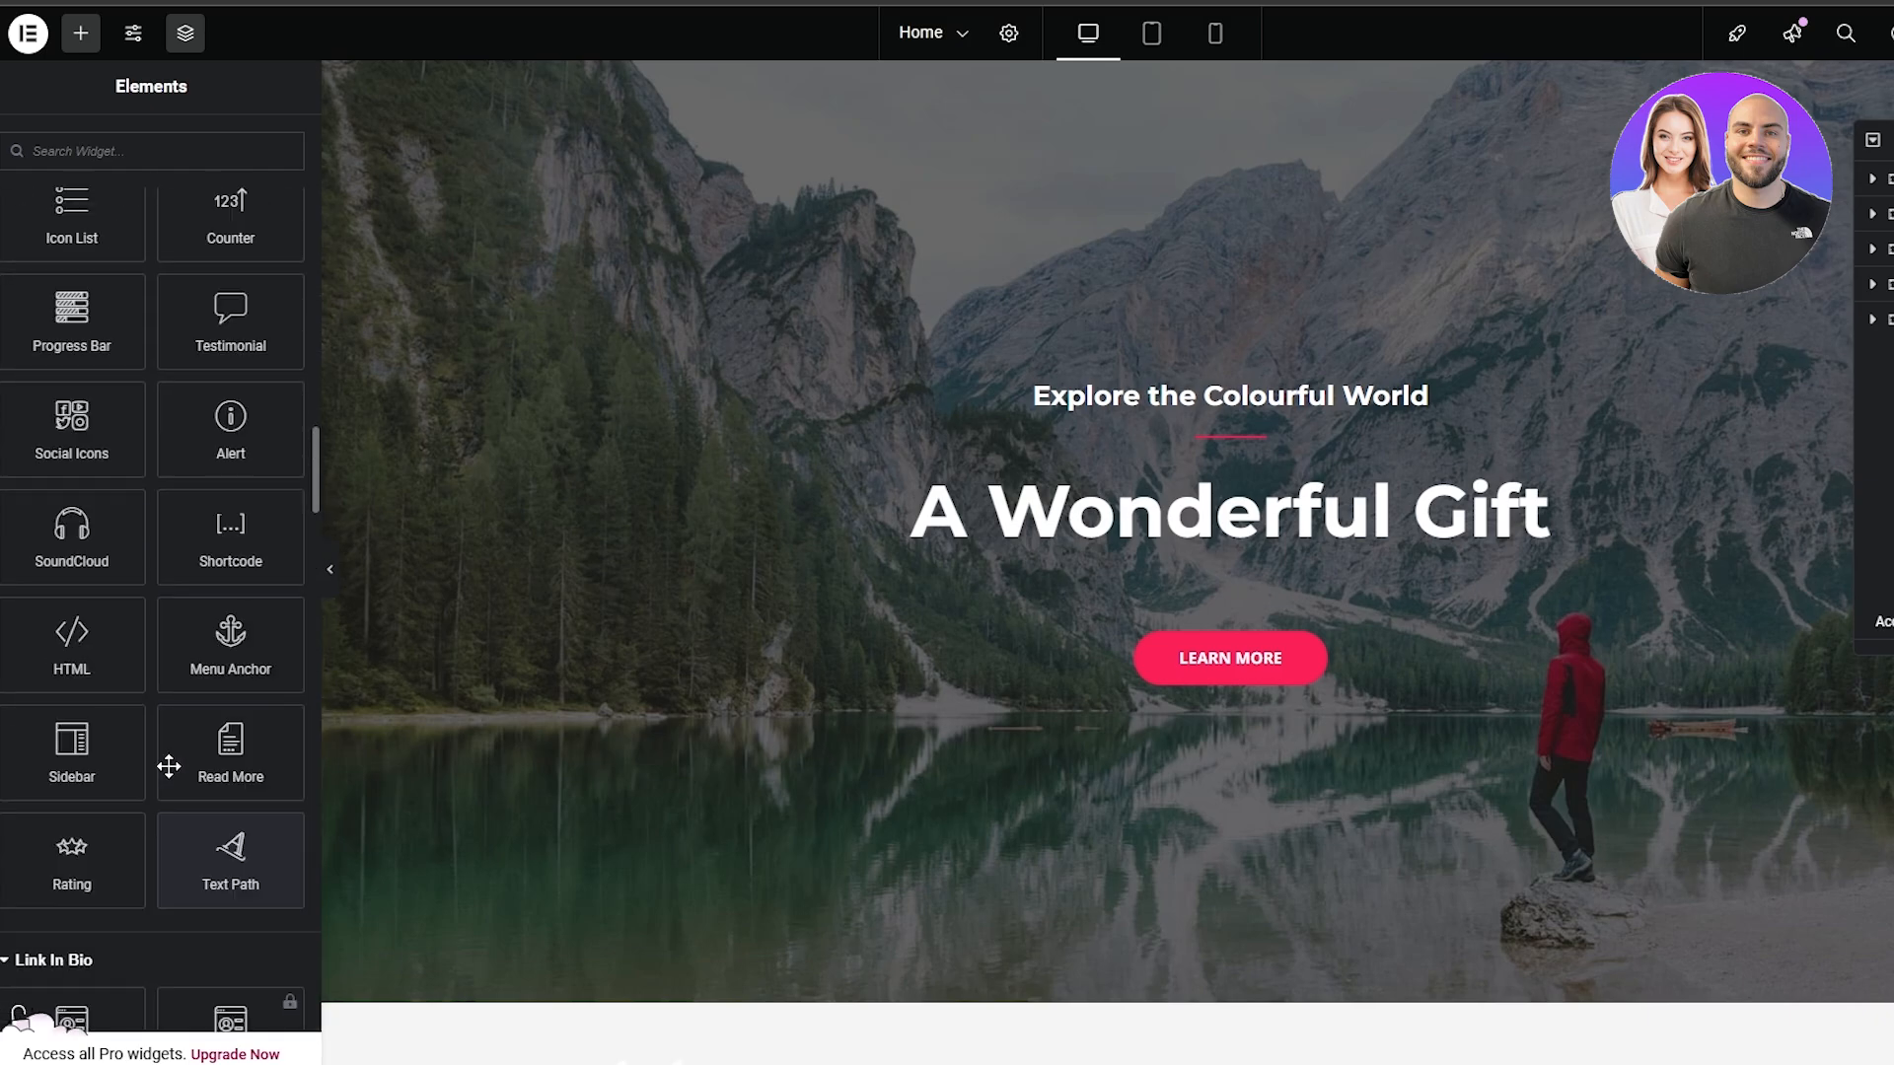
{"action": "scroll", "coordinate": [169, 767], "scroll_direction": "up", "scroll_amount": 20}
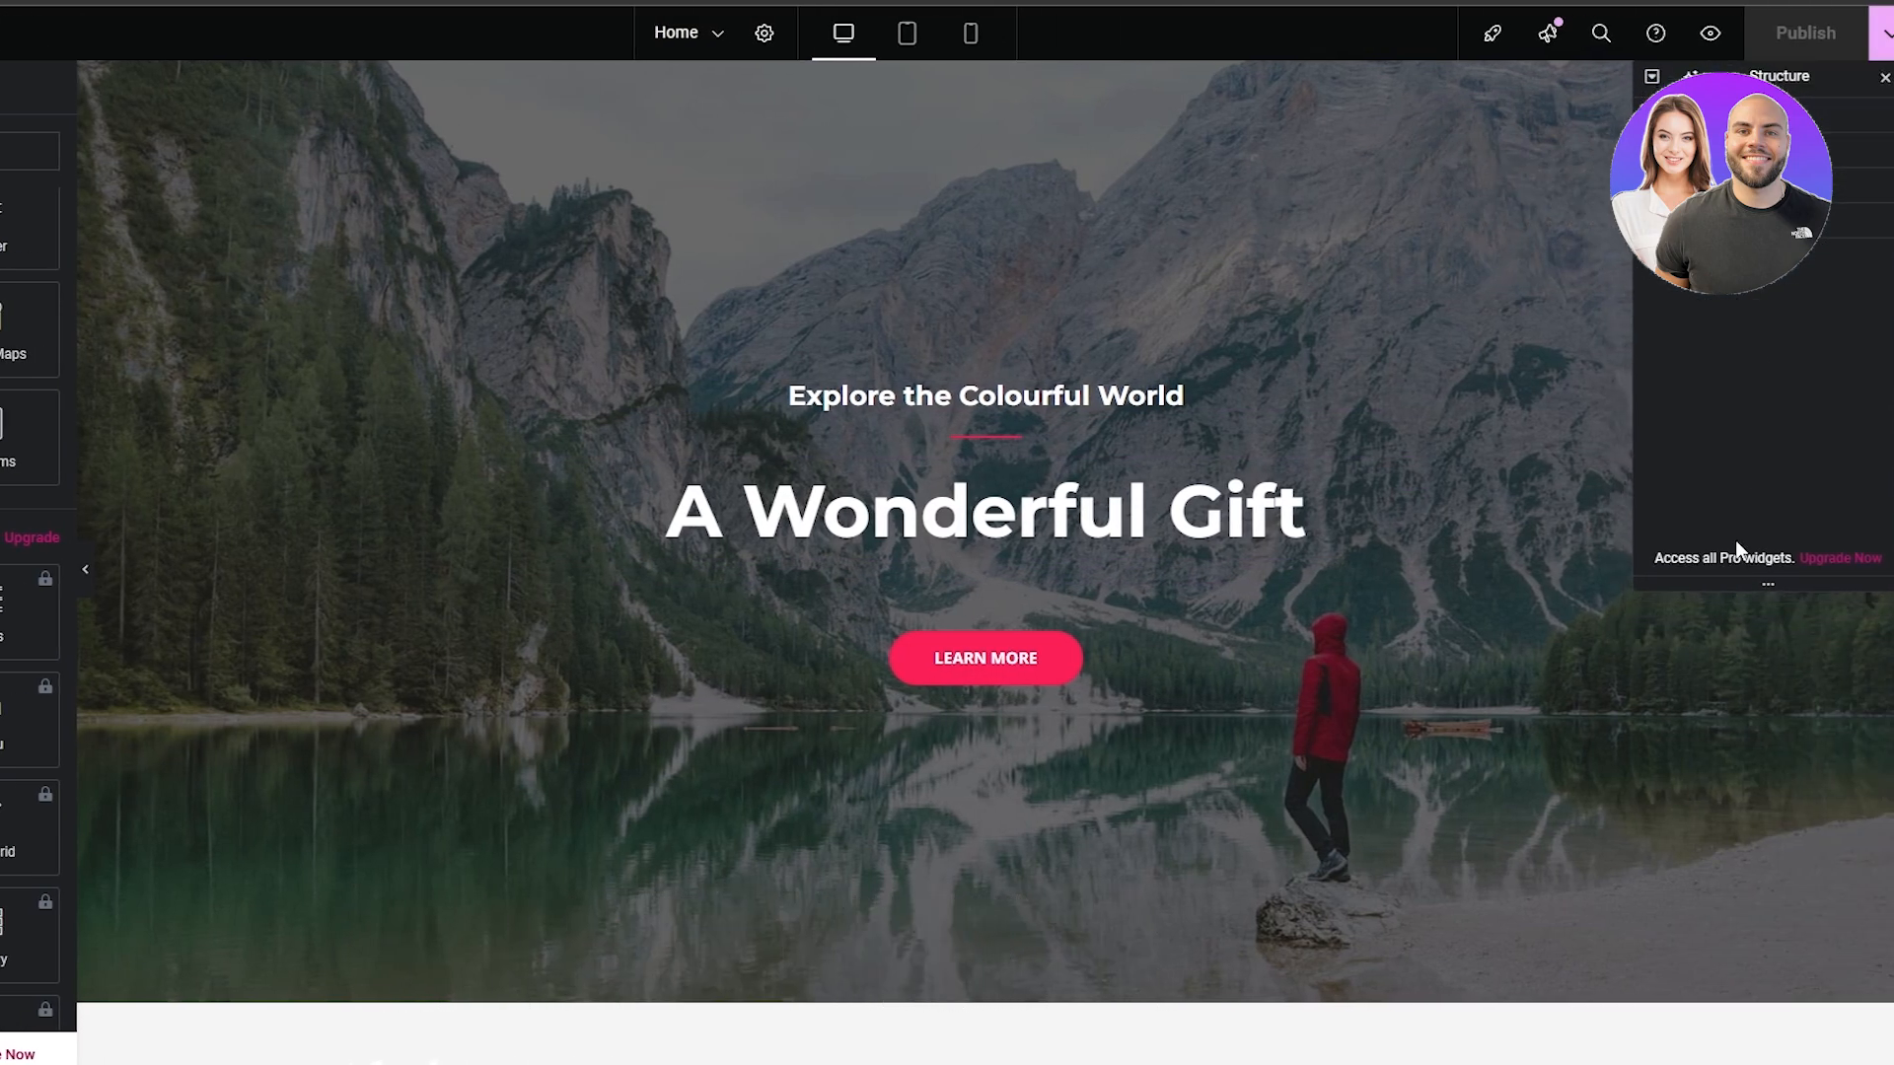
Make the Structure panel slightly taller, shift it a little, and look over the upper part of the page
{"action": "left_click_drag", "start_coordinate": [1772, 568], "coordinate": [1768, 600]}
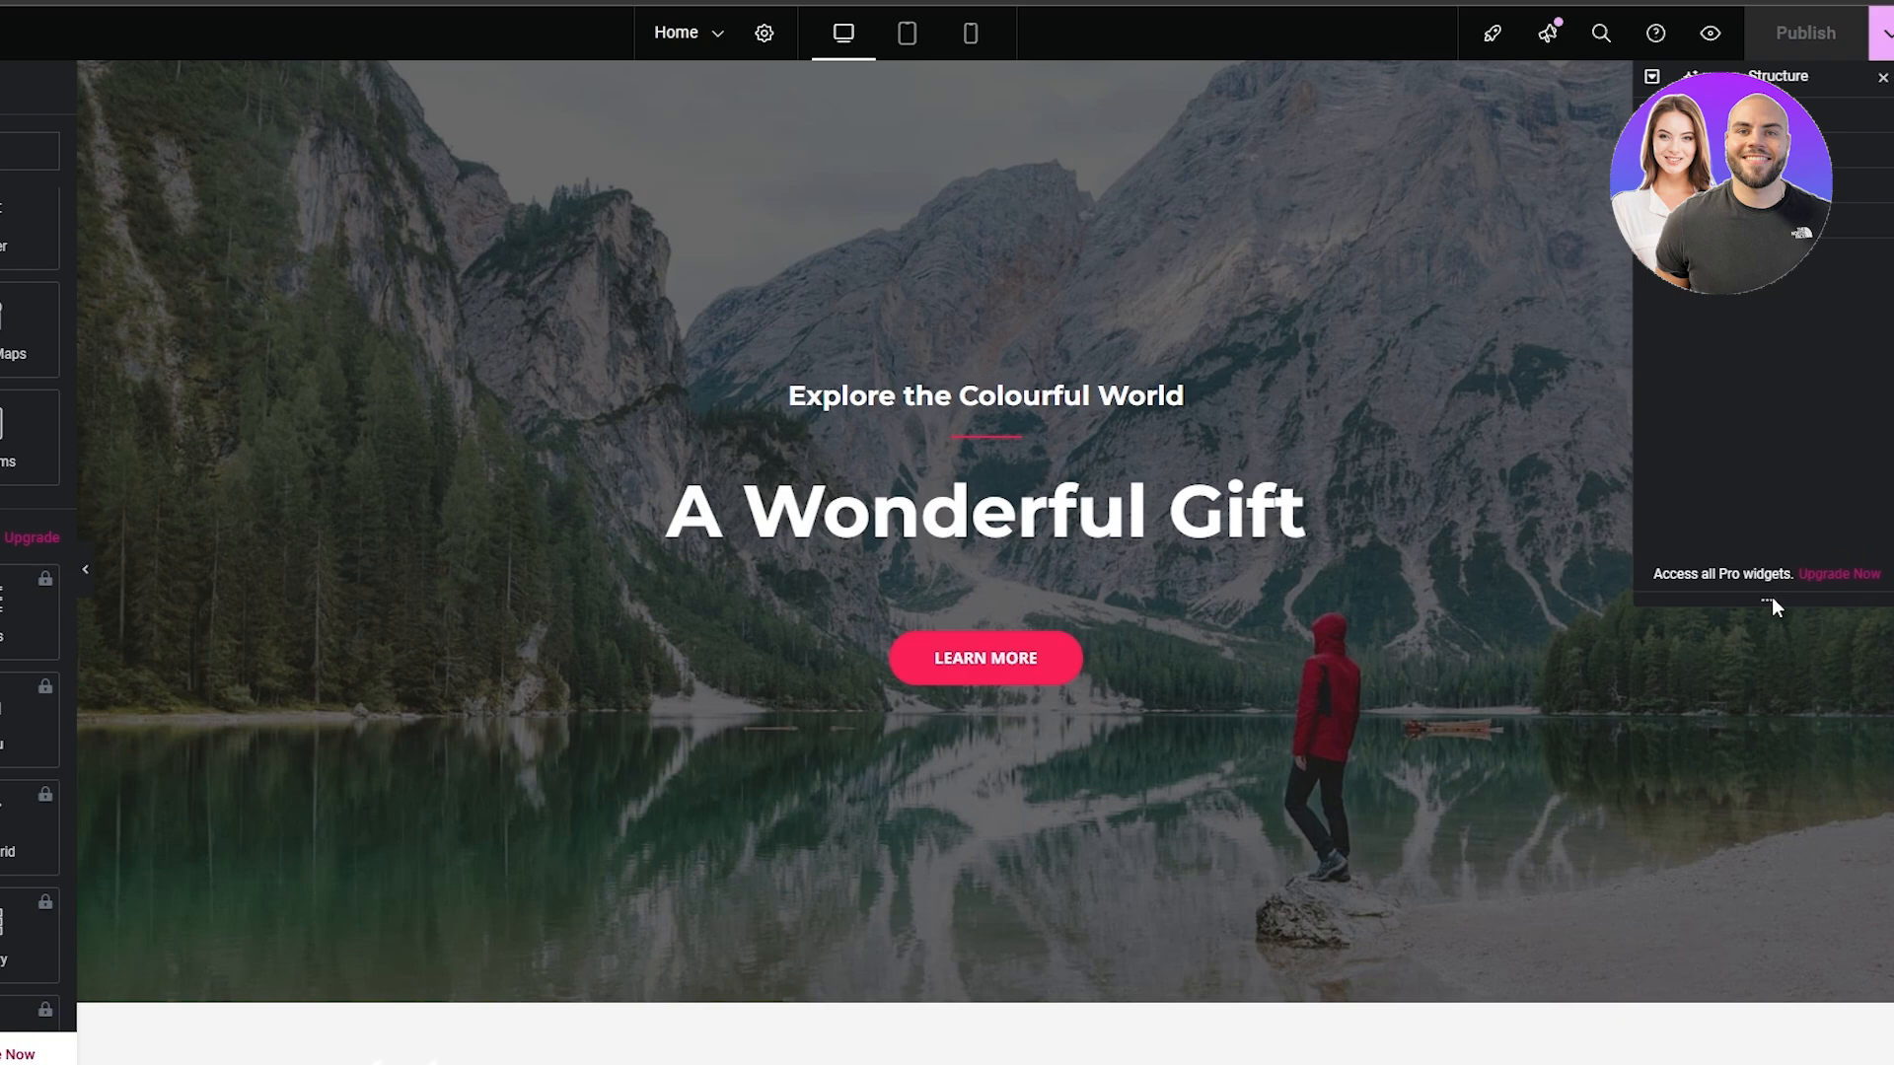
{"action": "left_click_drag", "start_coordinate": [1764, 75], "coordinate": [1776, 78]}
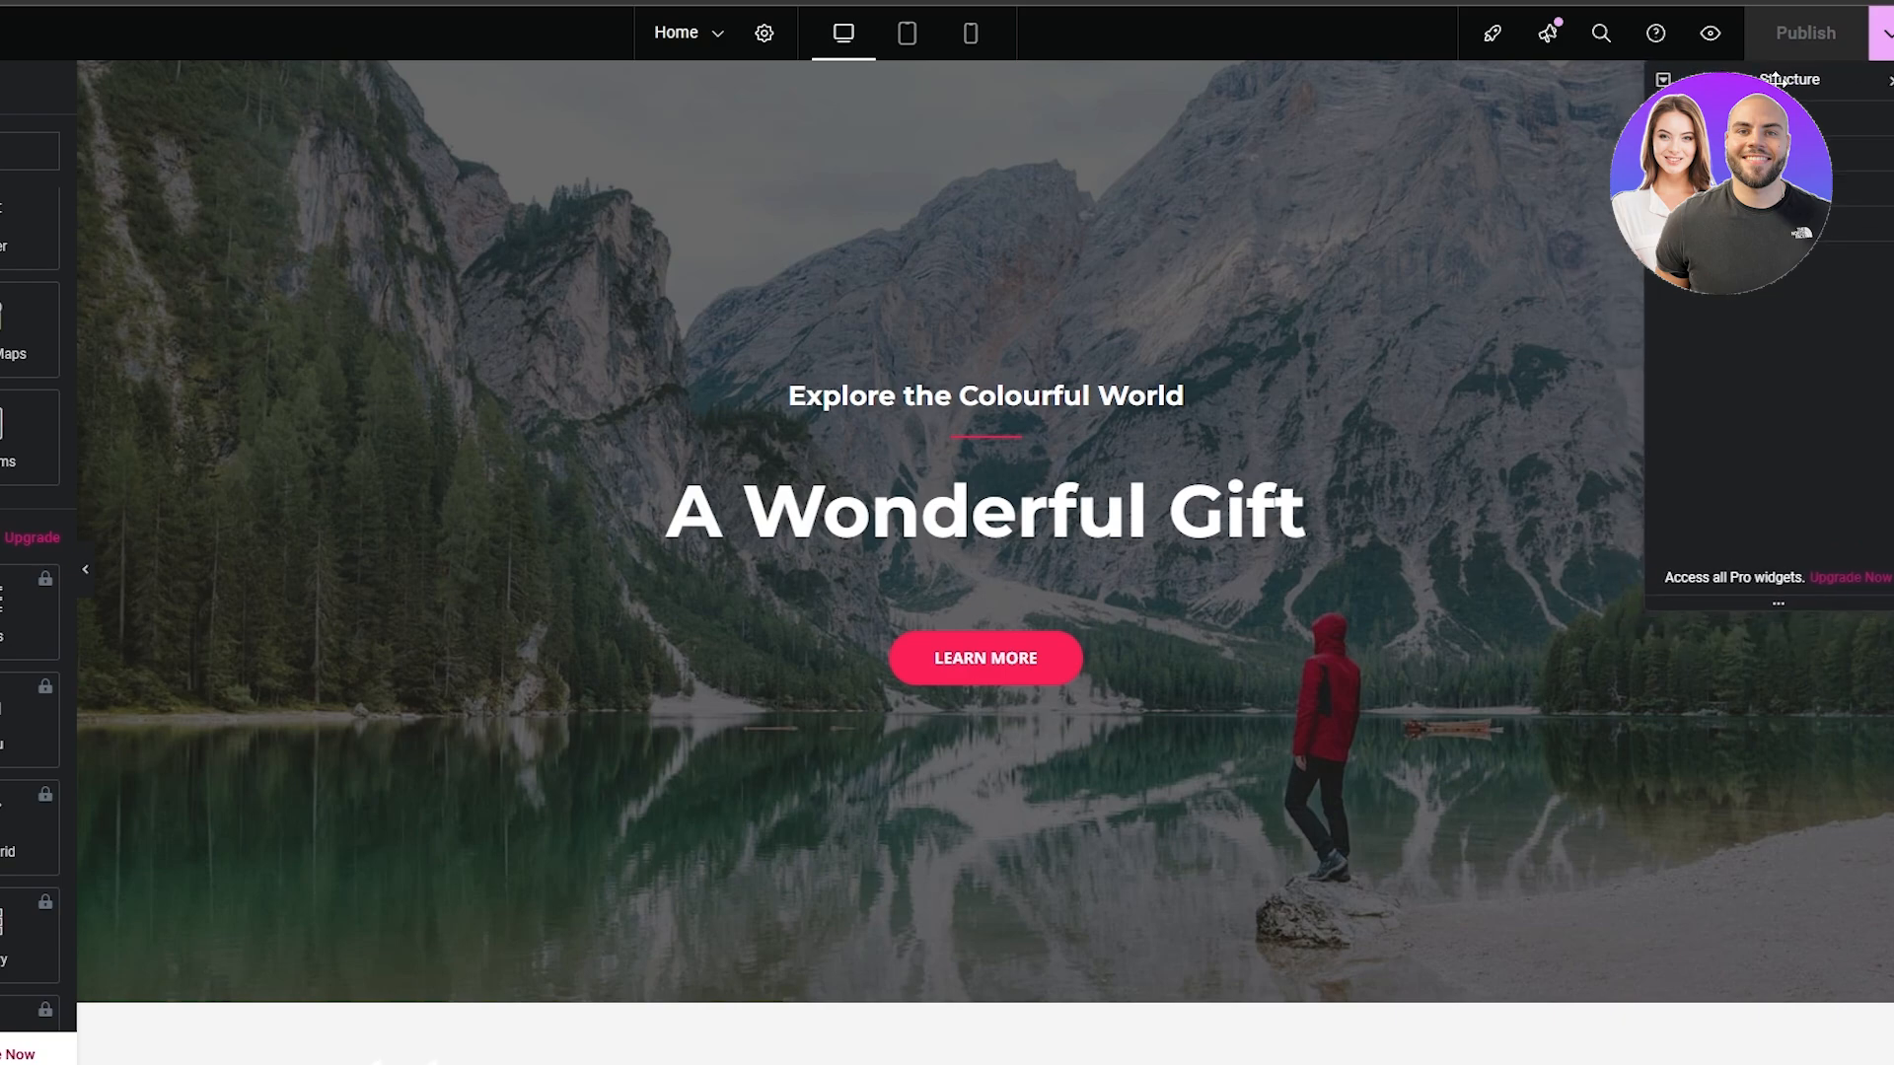
{"action": "scroll", "coordinate": [1189, 374], "scroll_direction": "down", "scroll_amount": 7}
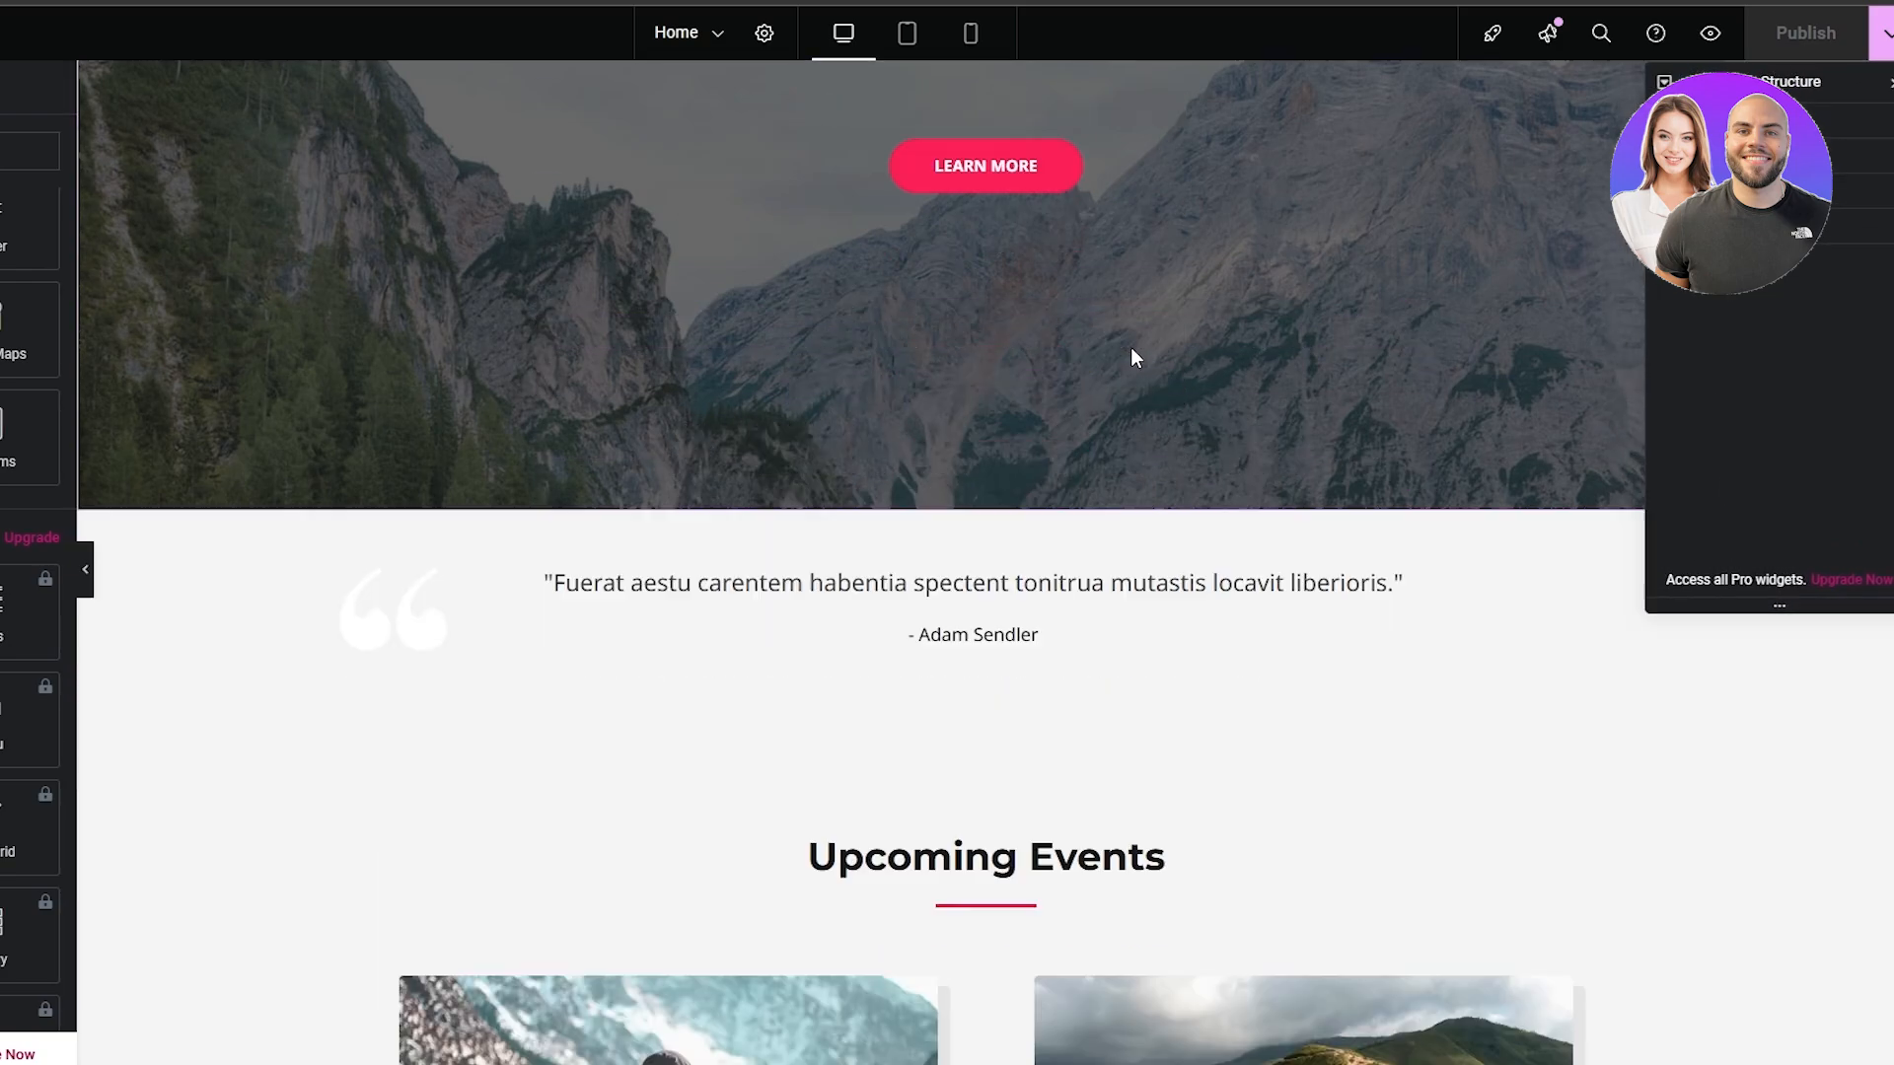
{"action": "scroll", "coordinate": [355, 533], "scroll_direction": "up", "scroll_amount": 7}
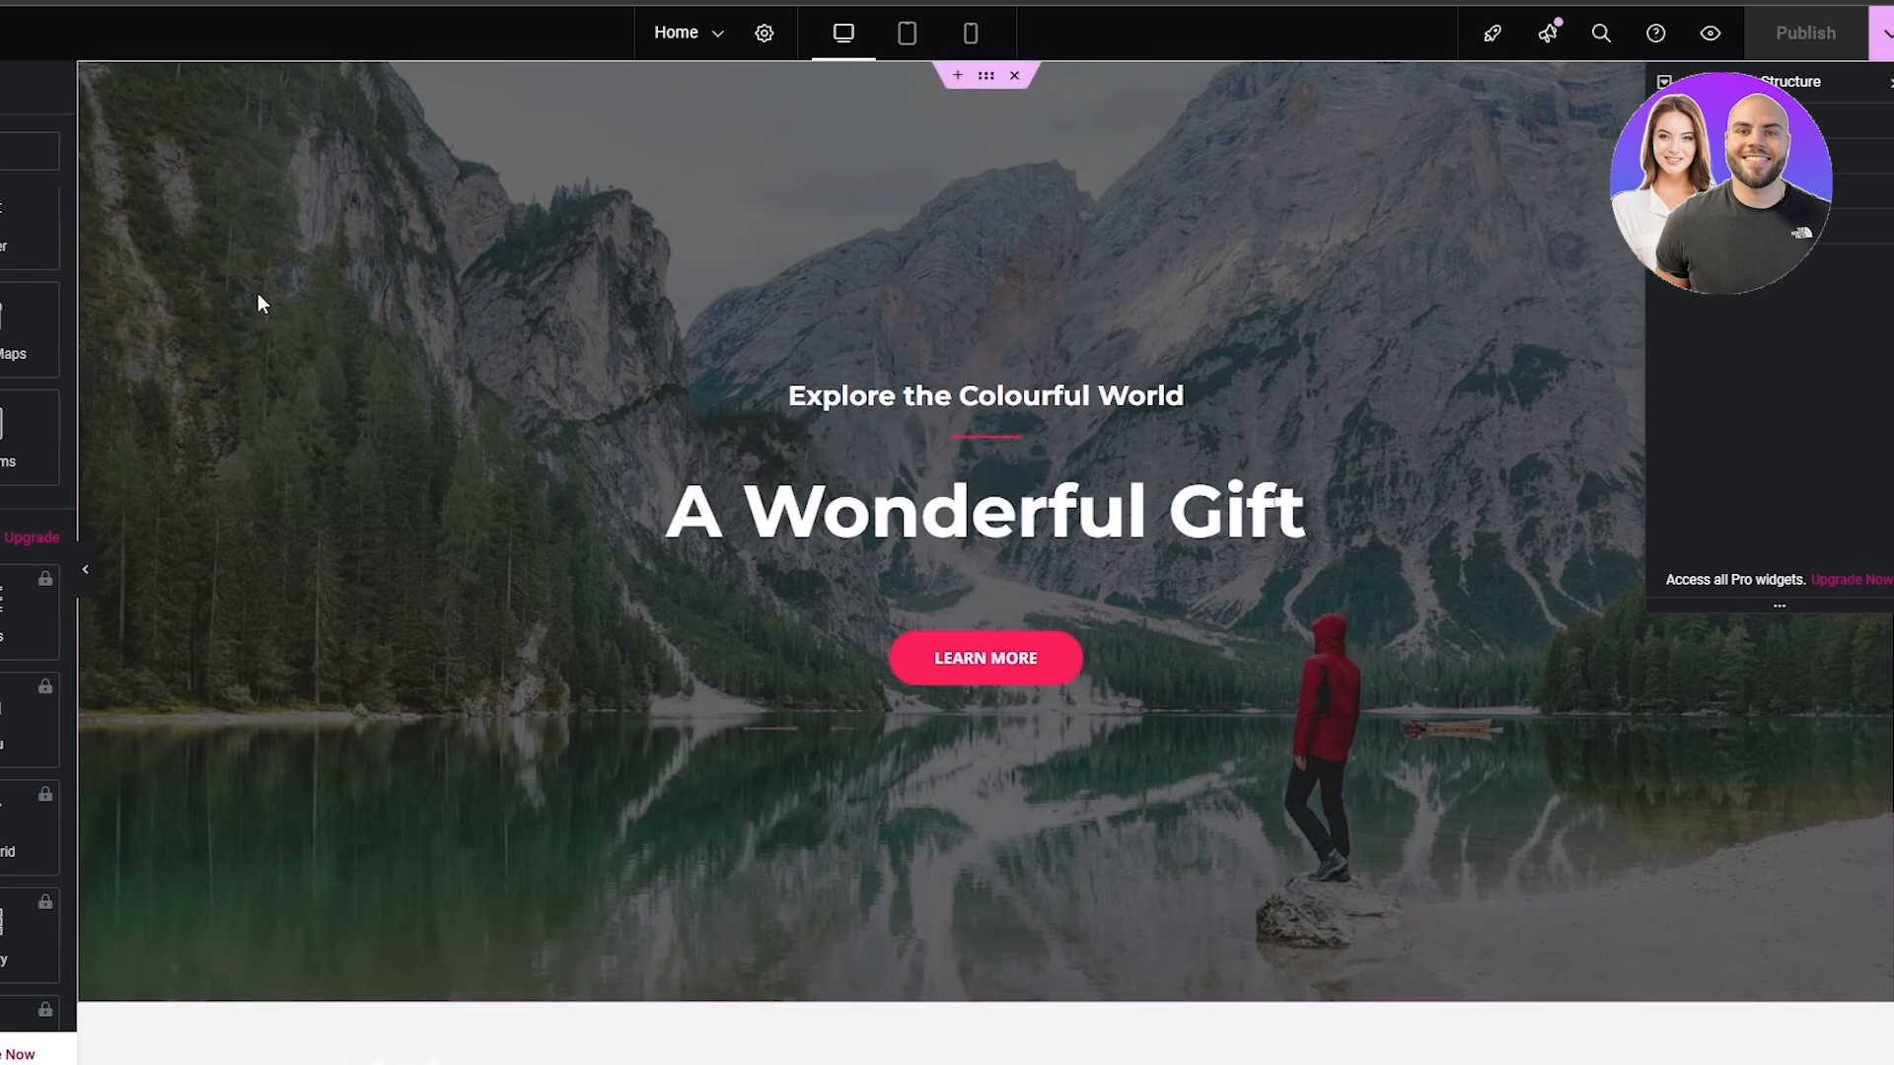
{"action": "scroll", "coordinate": [280, 305], "scroll_direction": "up", "scroll_amount": 5}
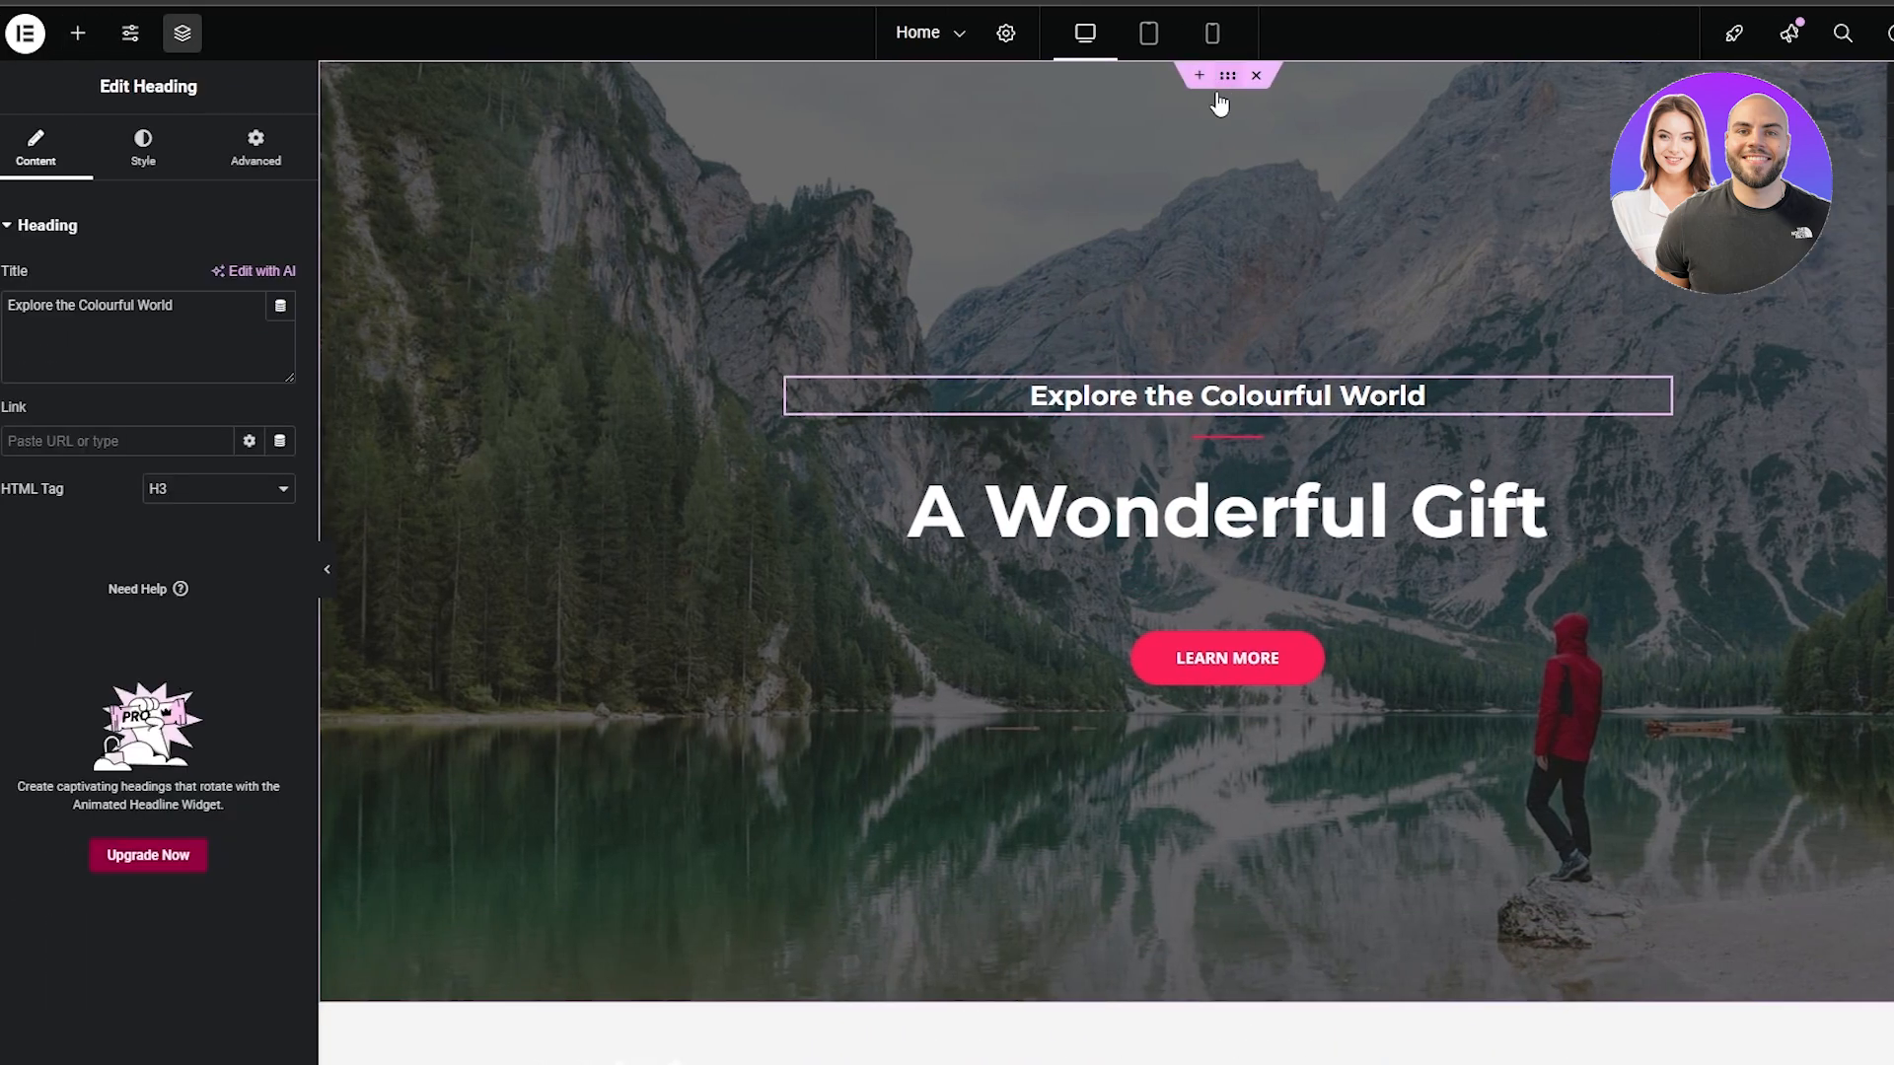
Replace the hero container's background image with an uploaded black-and-white photo of mountains and a river
{"action": "left_click", "coordinate": [1219, 96]}
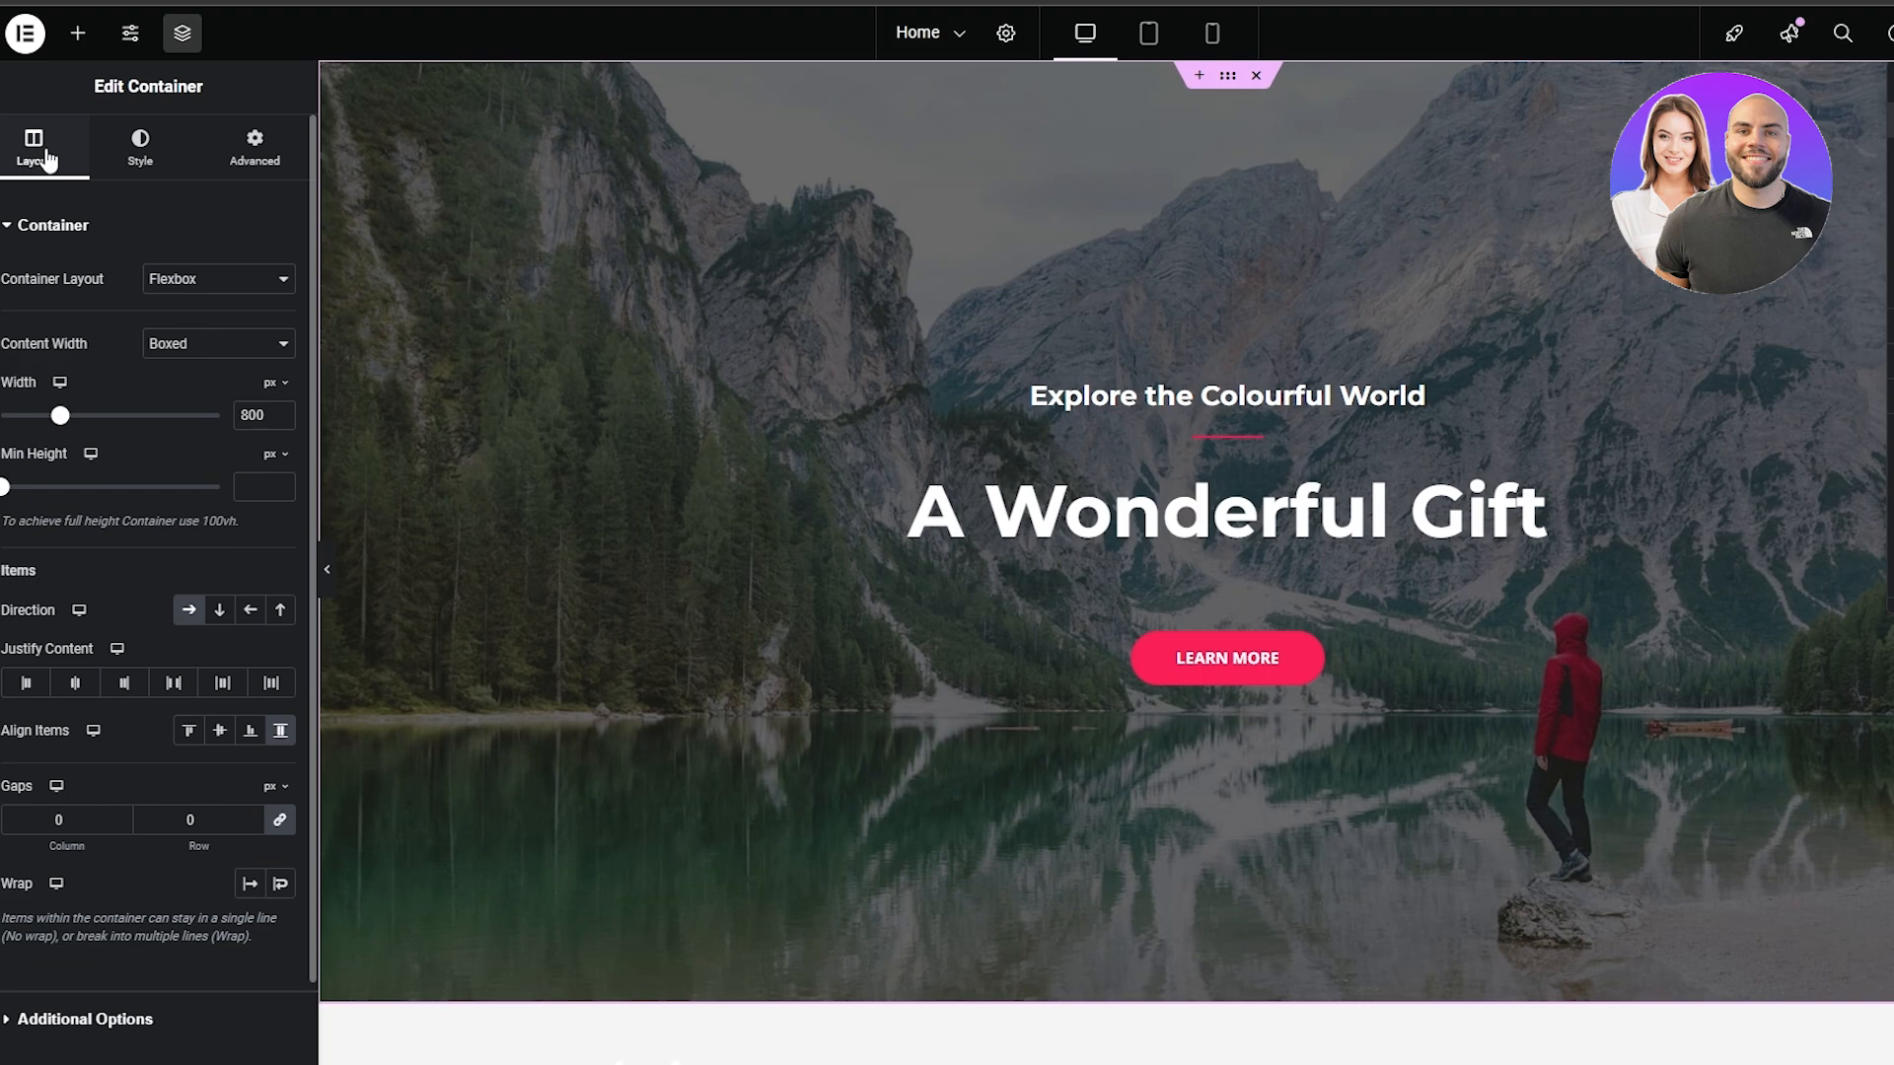
{"action": "left_click", "coordinate": [141, 148]}
{"action": "mouse_move", "coordinate": [232, 517]}
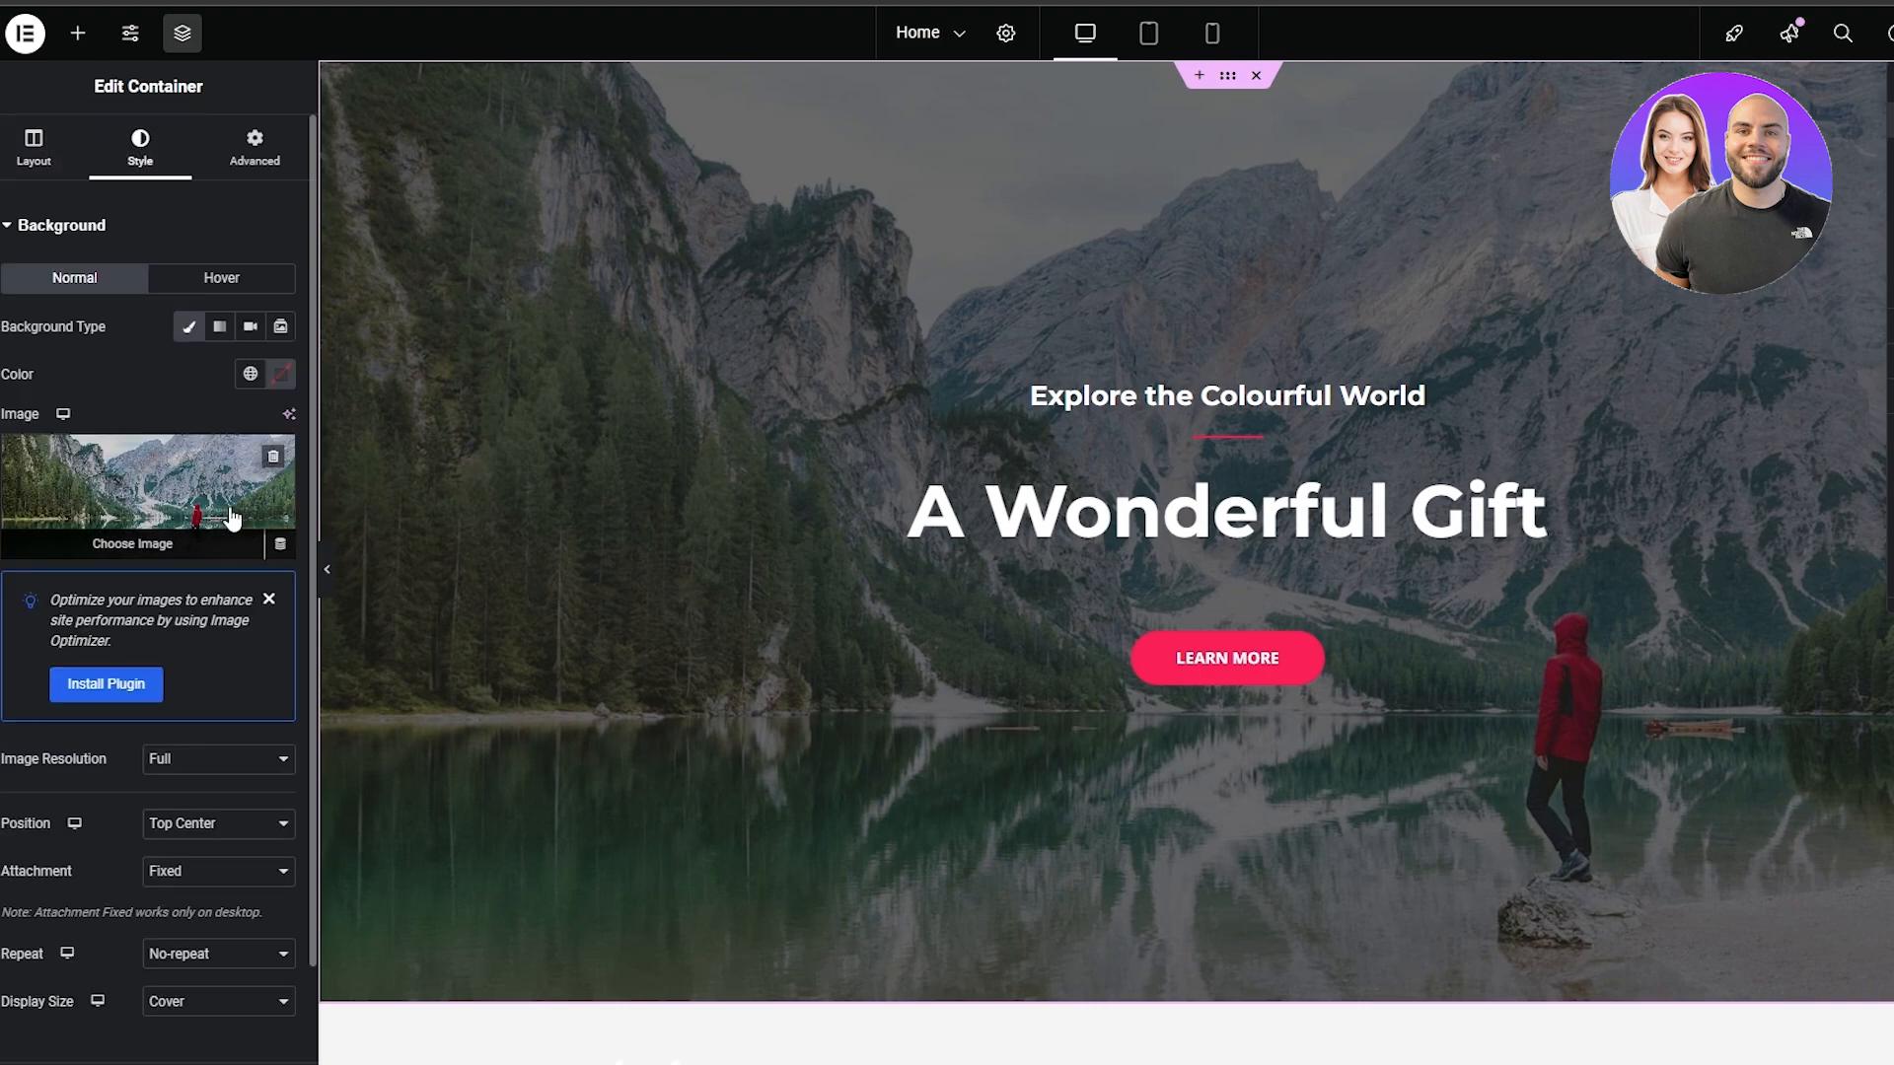
{"action": "left_click", "coordinate": [170, 549]}
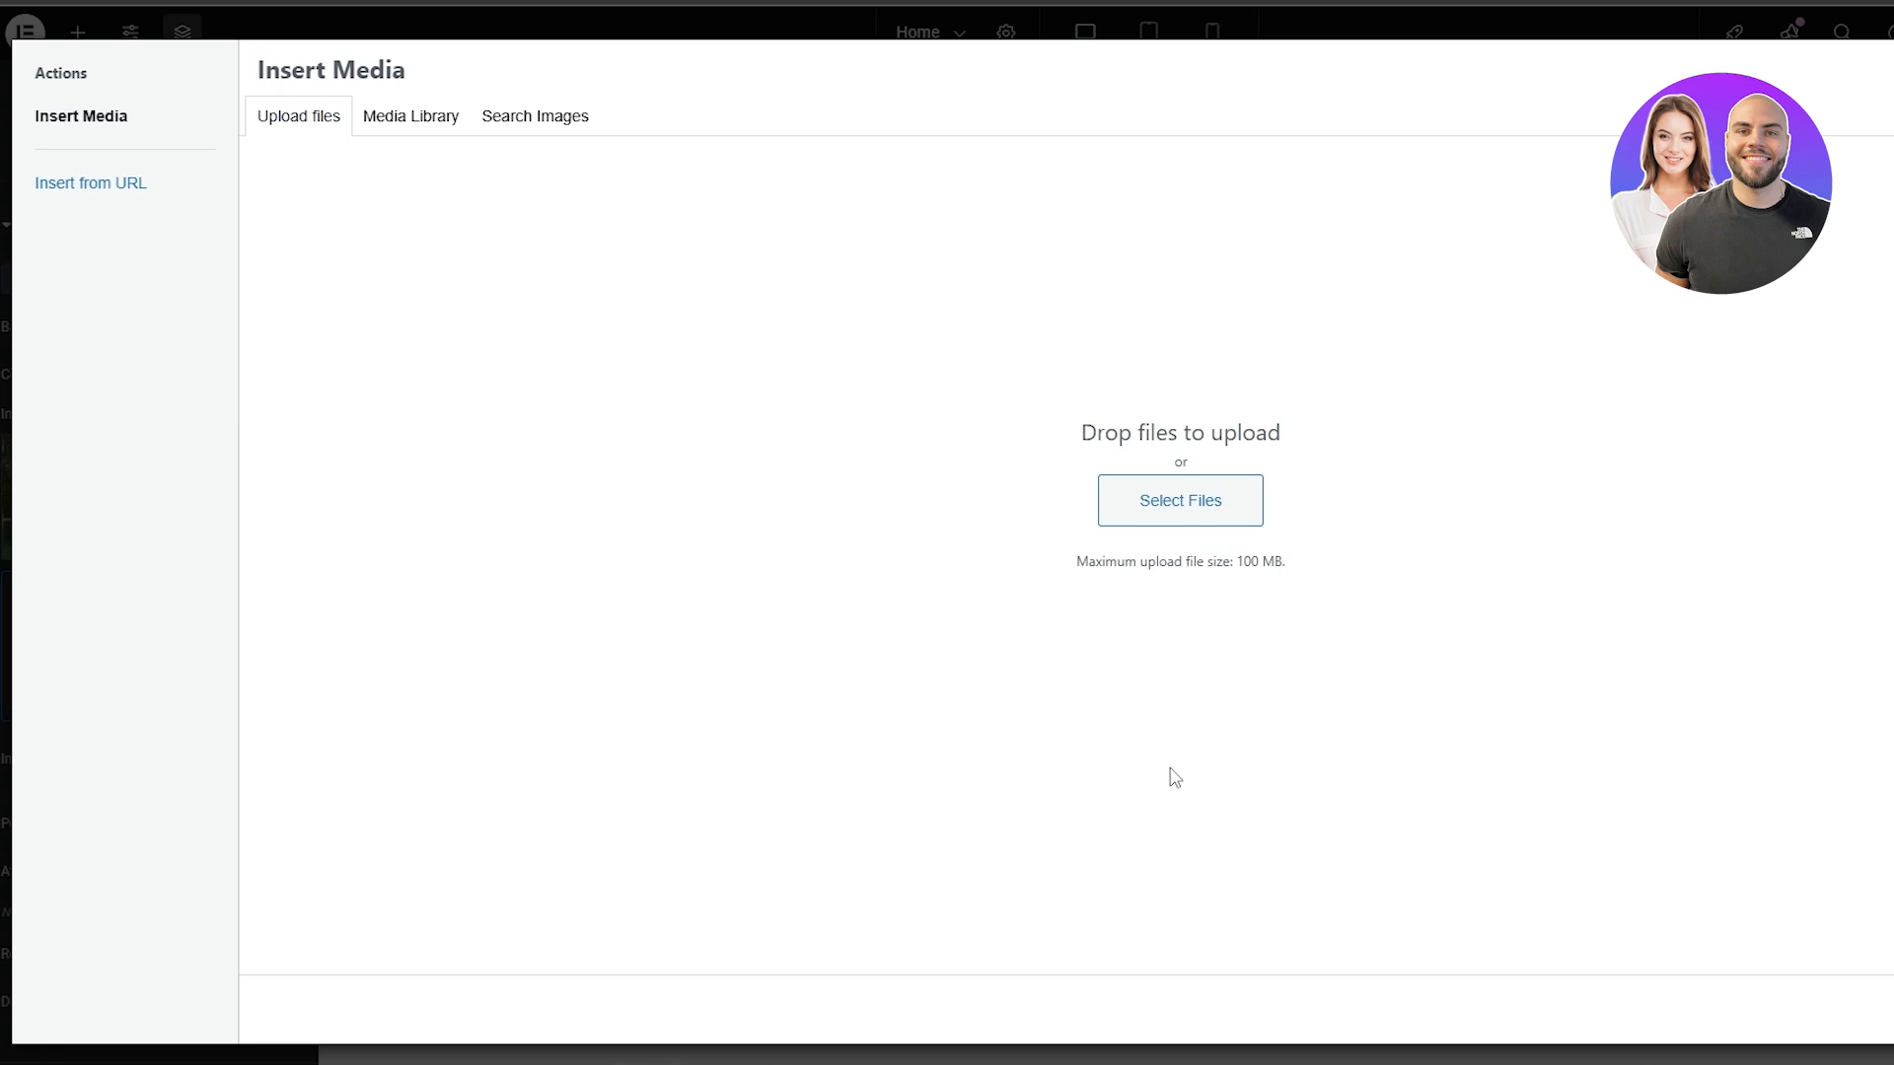
{"action": "left_click", "coordinate": [1167, 501]}
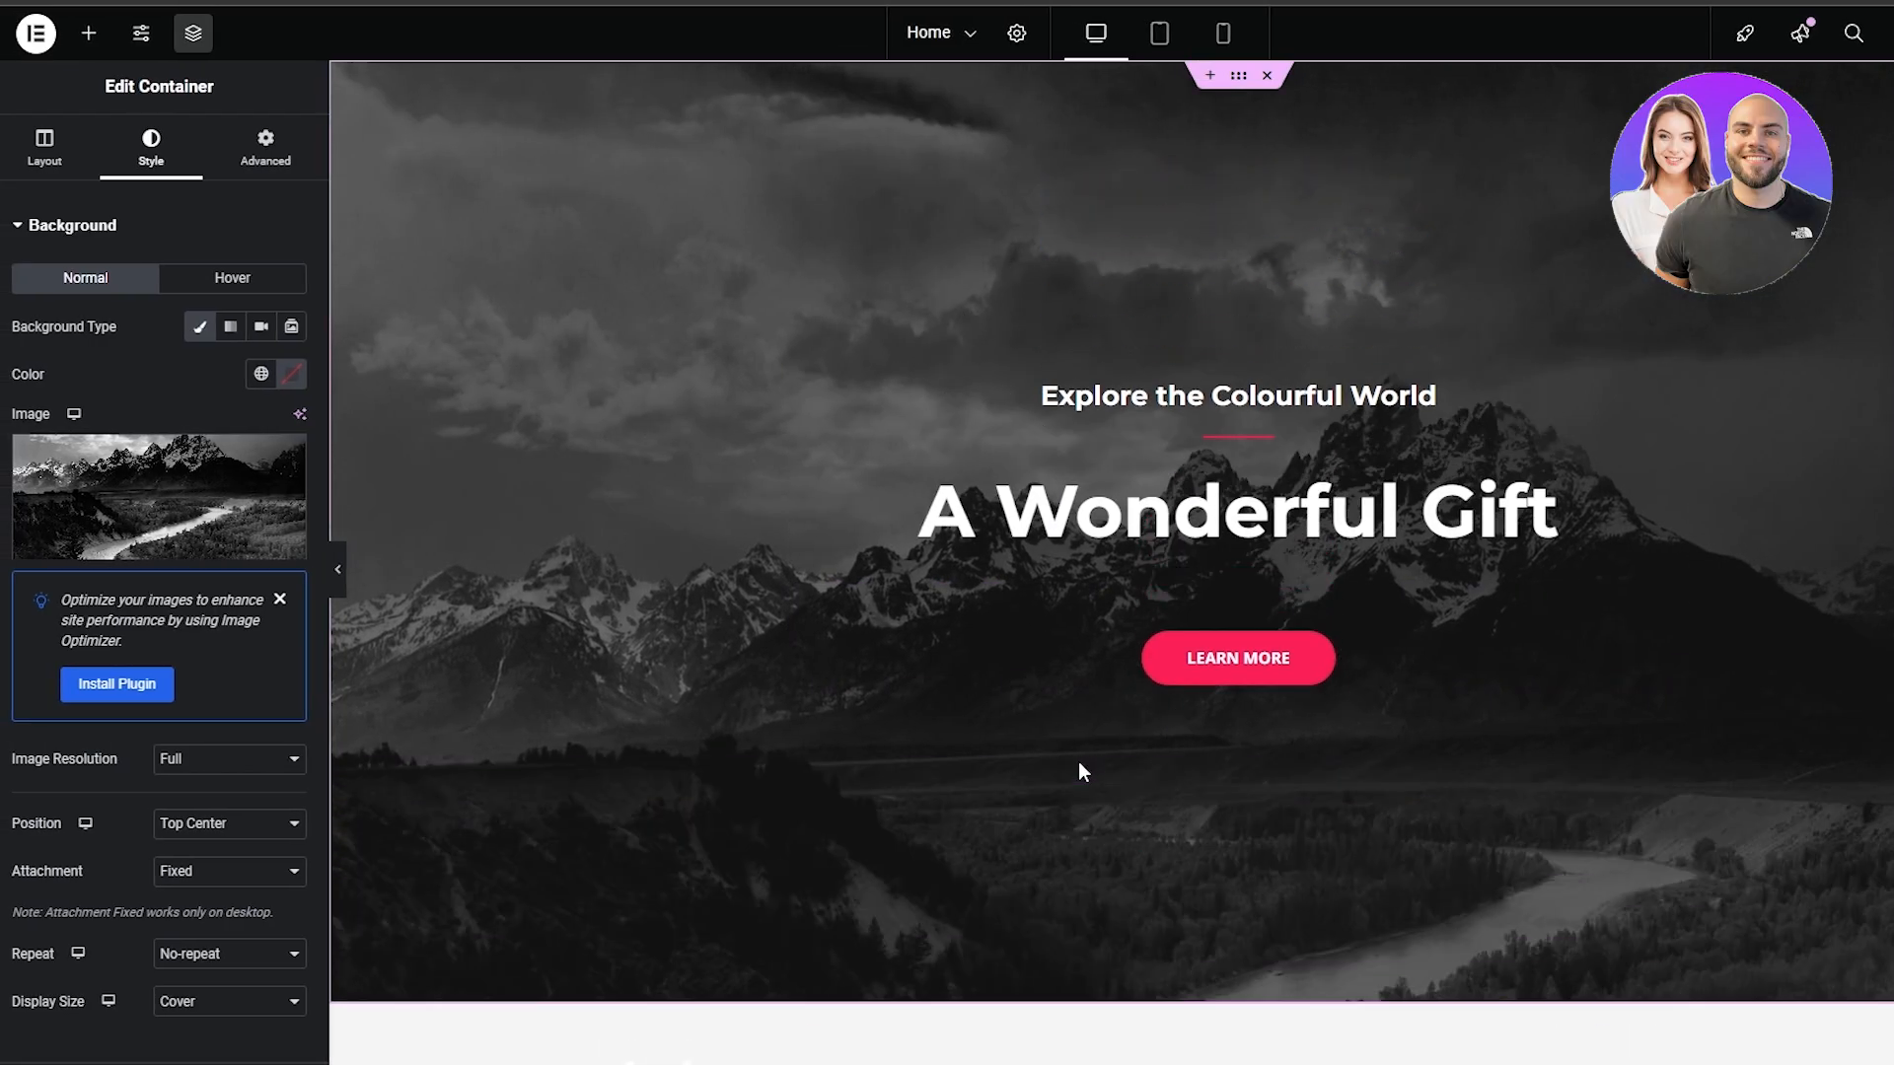
Examine the hero container's Style, Advanced and Layout settings, including Motion Effects, and the content settings of the "A Wonderful Gift" heading
{"action": "scroll", "coordinate": [138, 347], "scroll_direction": "down", "scroll_amount": 2}
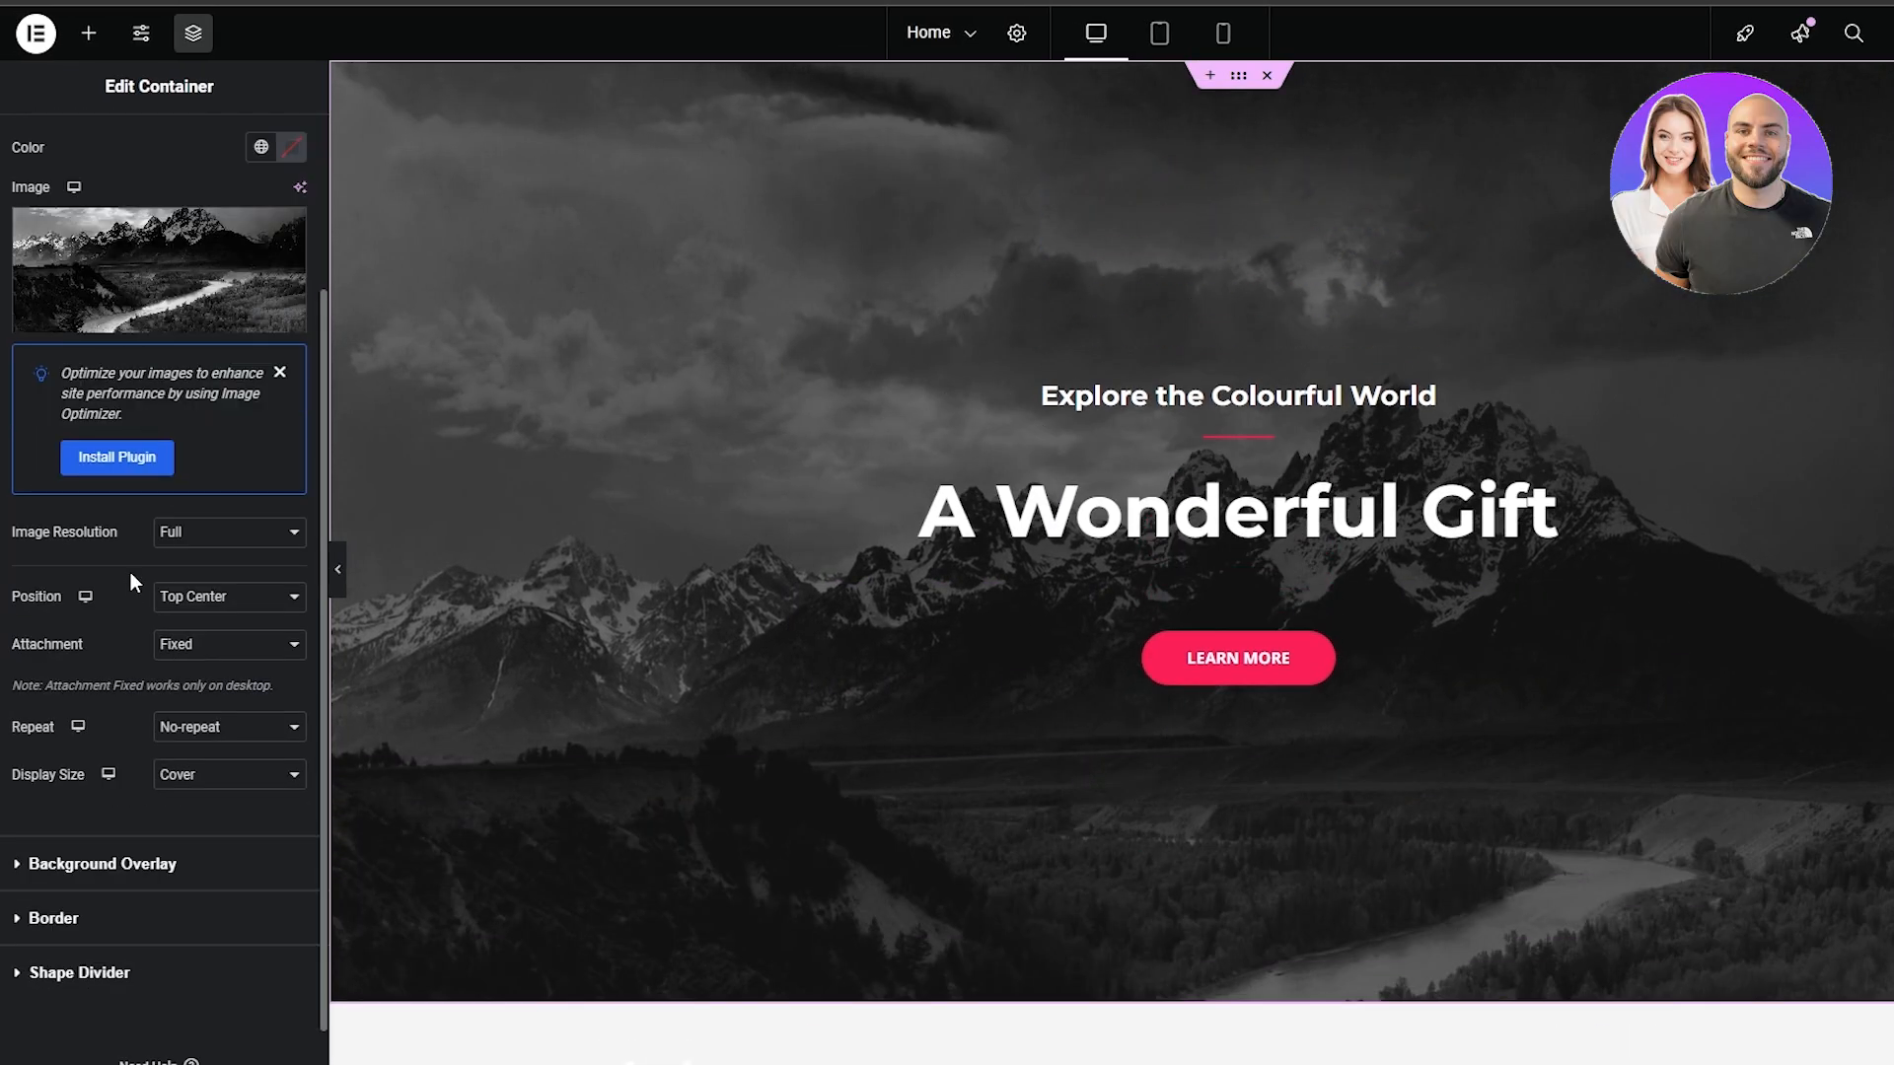
{"action": "scroll", "coordinate": [209, 707], "scroll_direction": "up", "scroll_amount": 2}
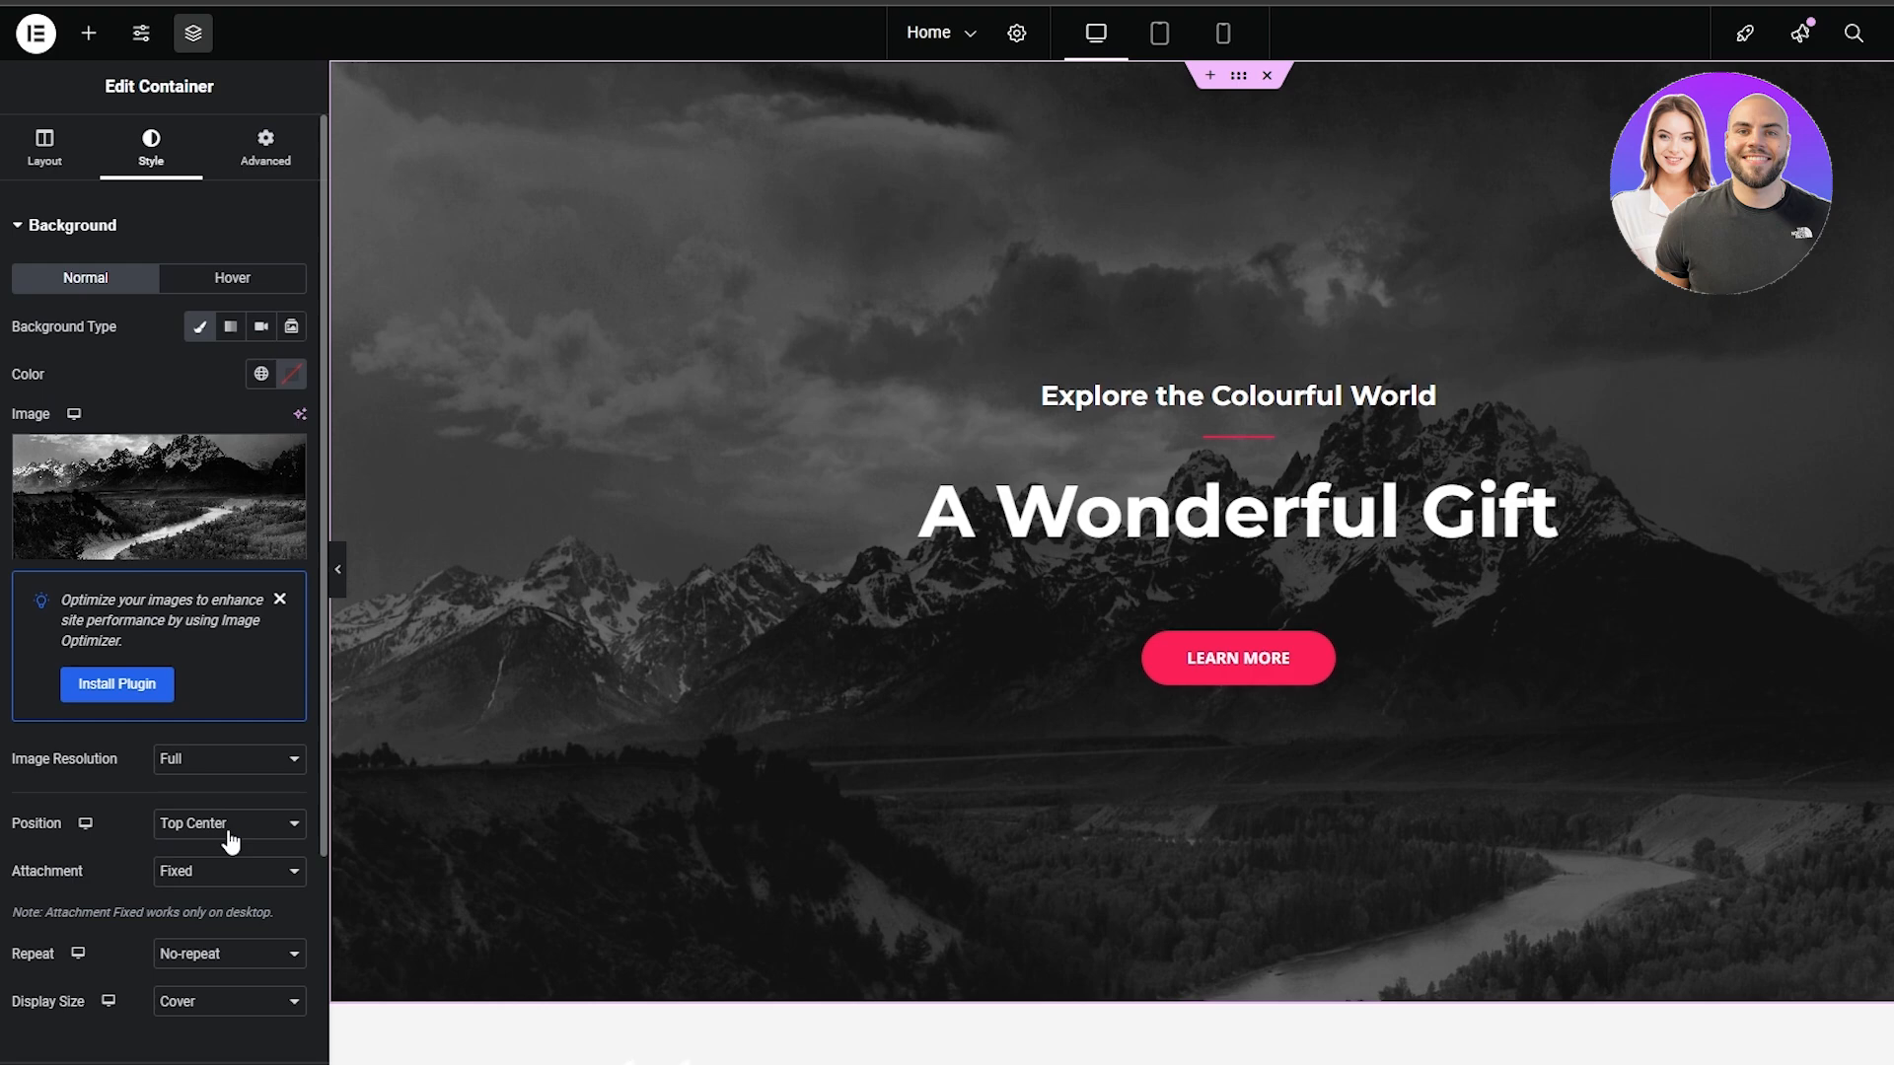
{"action": "scroll", "coordinate": [222, 878], "scroll_direction": "down", "scroll_amount": 3}
{"action": "scroll", "coordinate": [138, 818], "scroll_direction": "up", "scroll_amount": 3}
{"action": "left_click", "coordinate": [246, 148]}
{"action": "scroll", "coordinate": [135, 574], "scroll_direction": "down", "scroll_amount": 3}
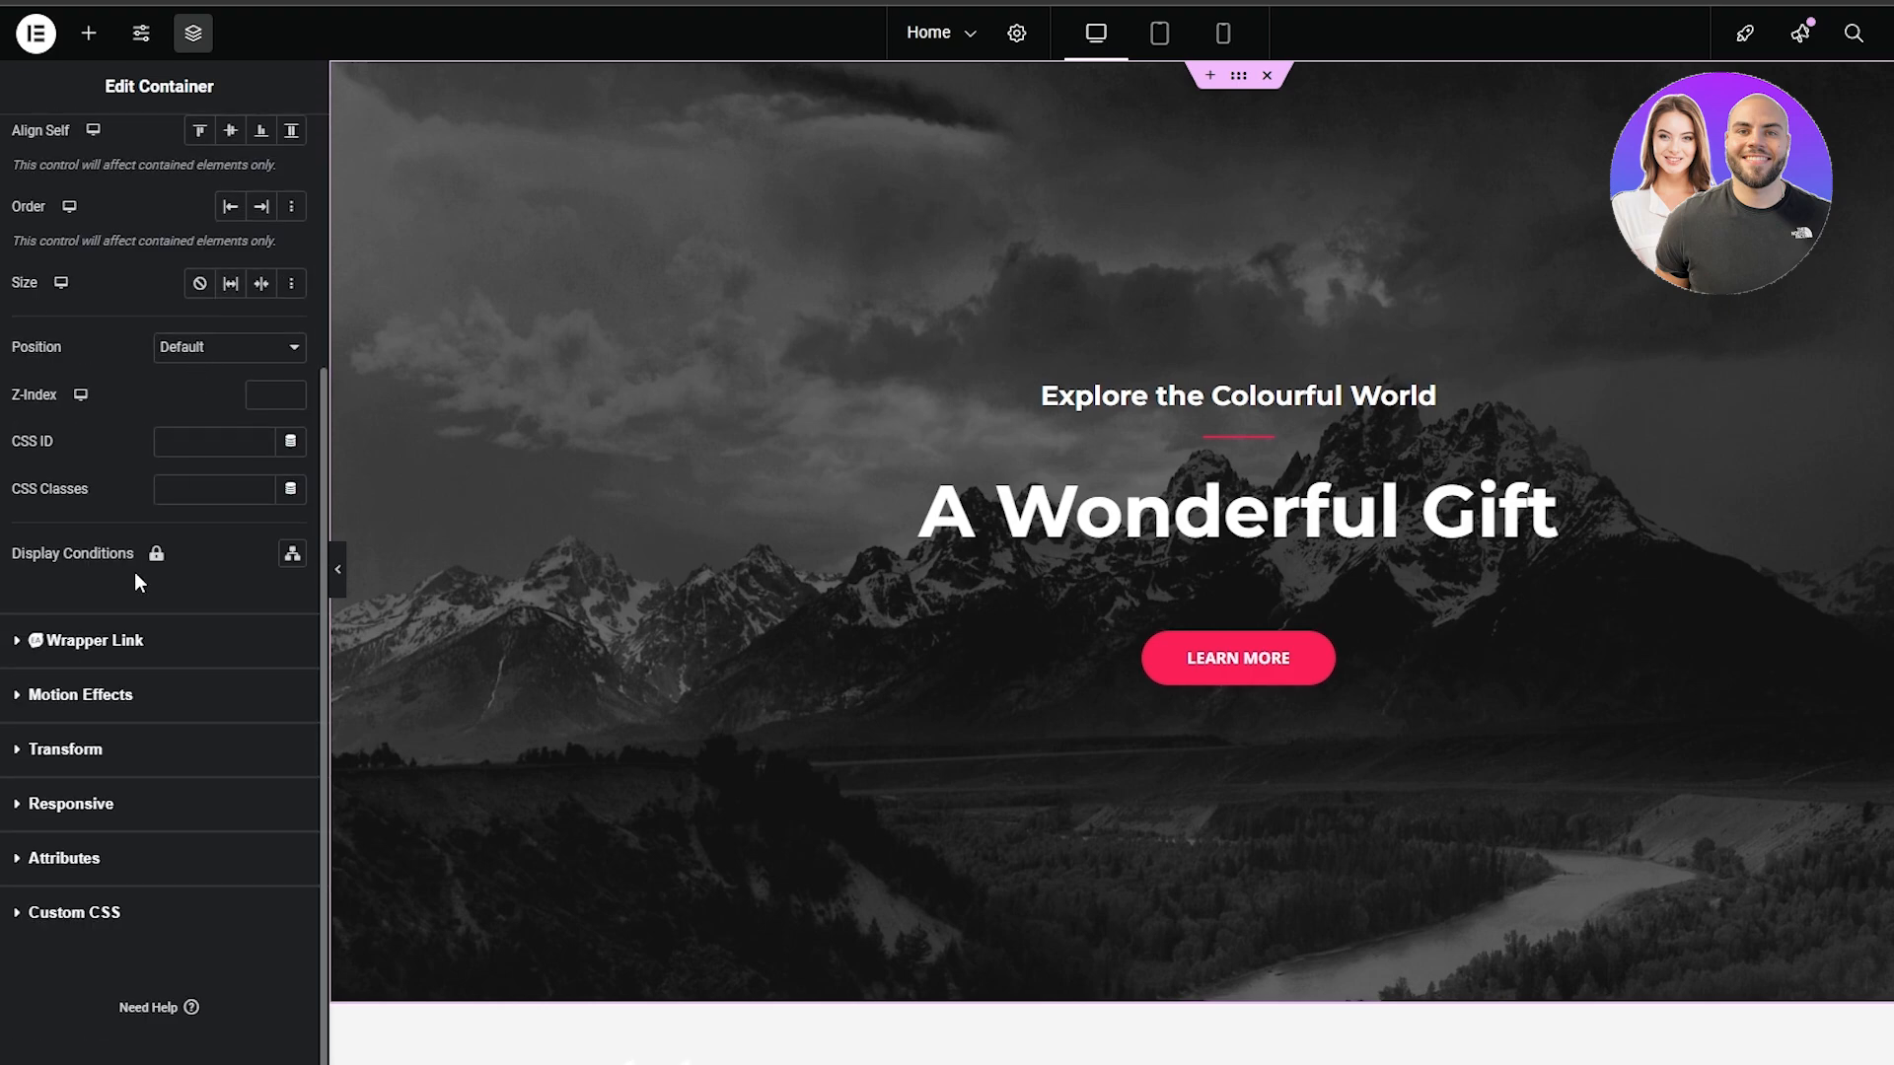
{"action": "left_click", "coordinate": [45, 696]}
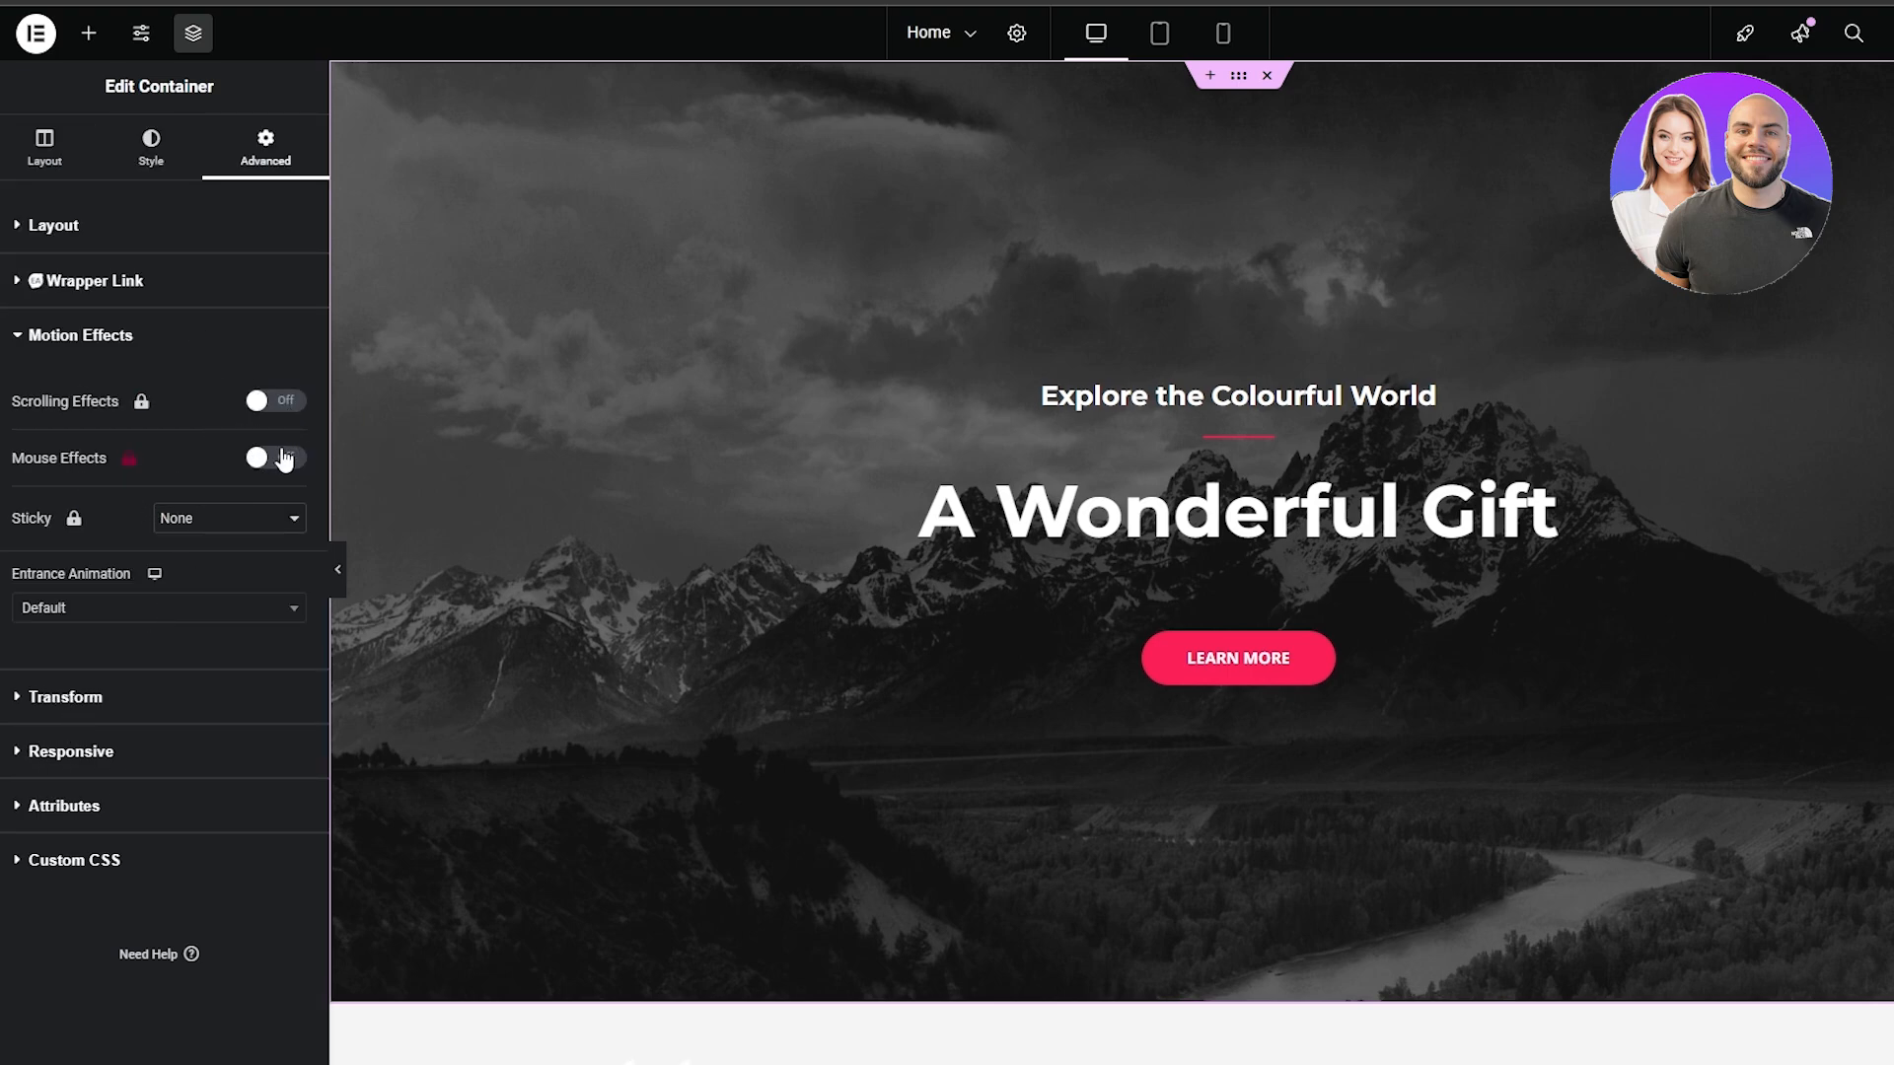
{"action": "left_click", "coordinate": [74, 156]}
{"action": "scroll", "coordinate": [452, 699], "scroll_direction": "down", "scroll_amount": 5}
{"action": "scroll", "coordinate": [603, 790], "scroll_direction": "up", "scroll_amount": 5}
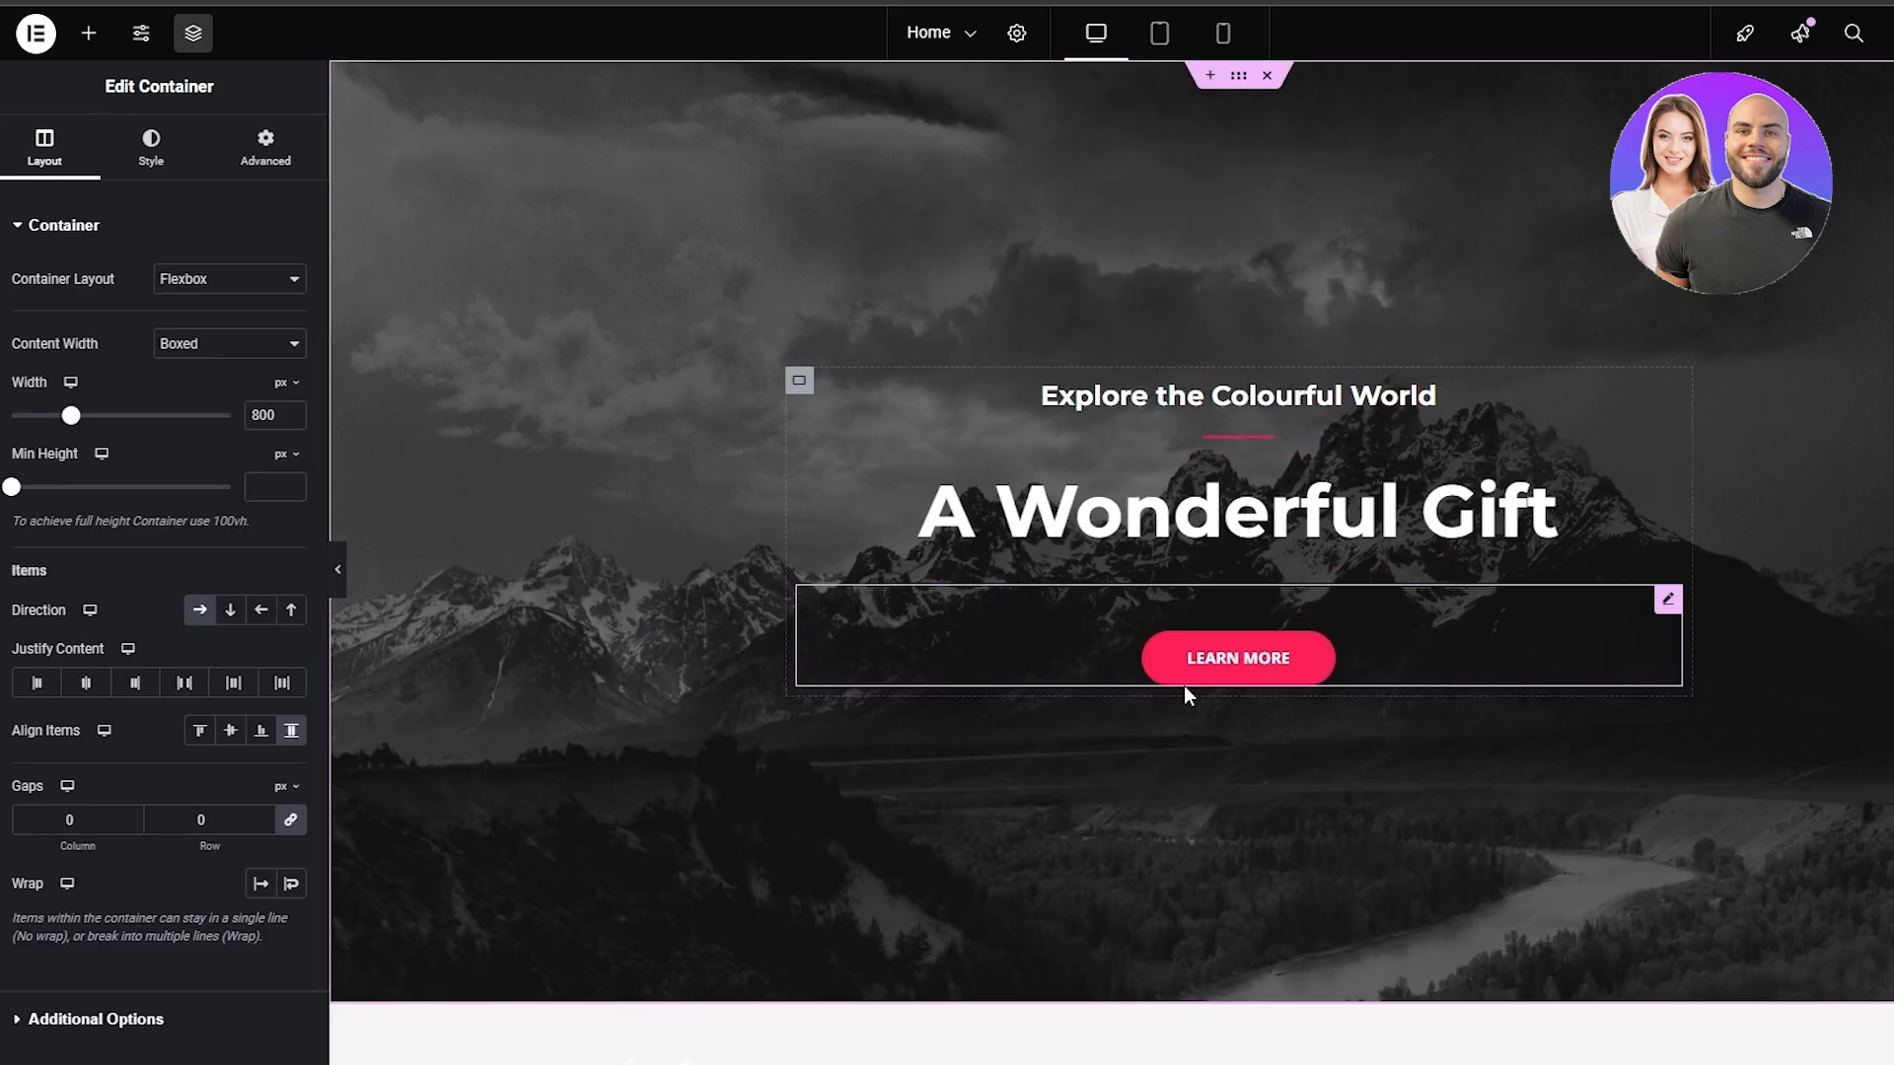
{"action": "left_click", "coordinate": [1150, 523]}
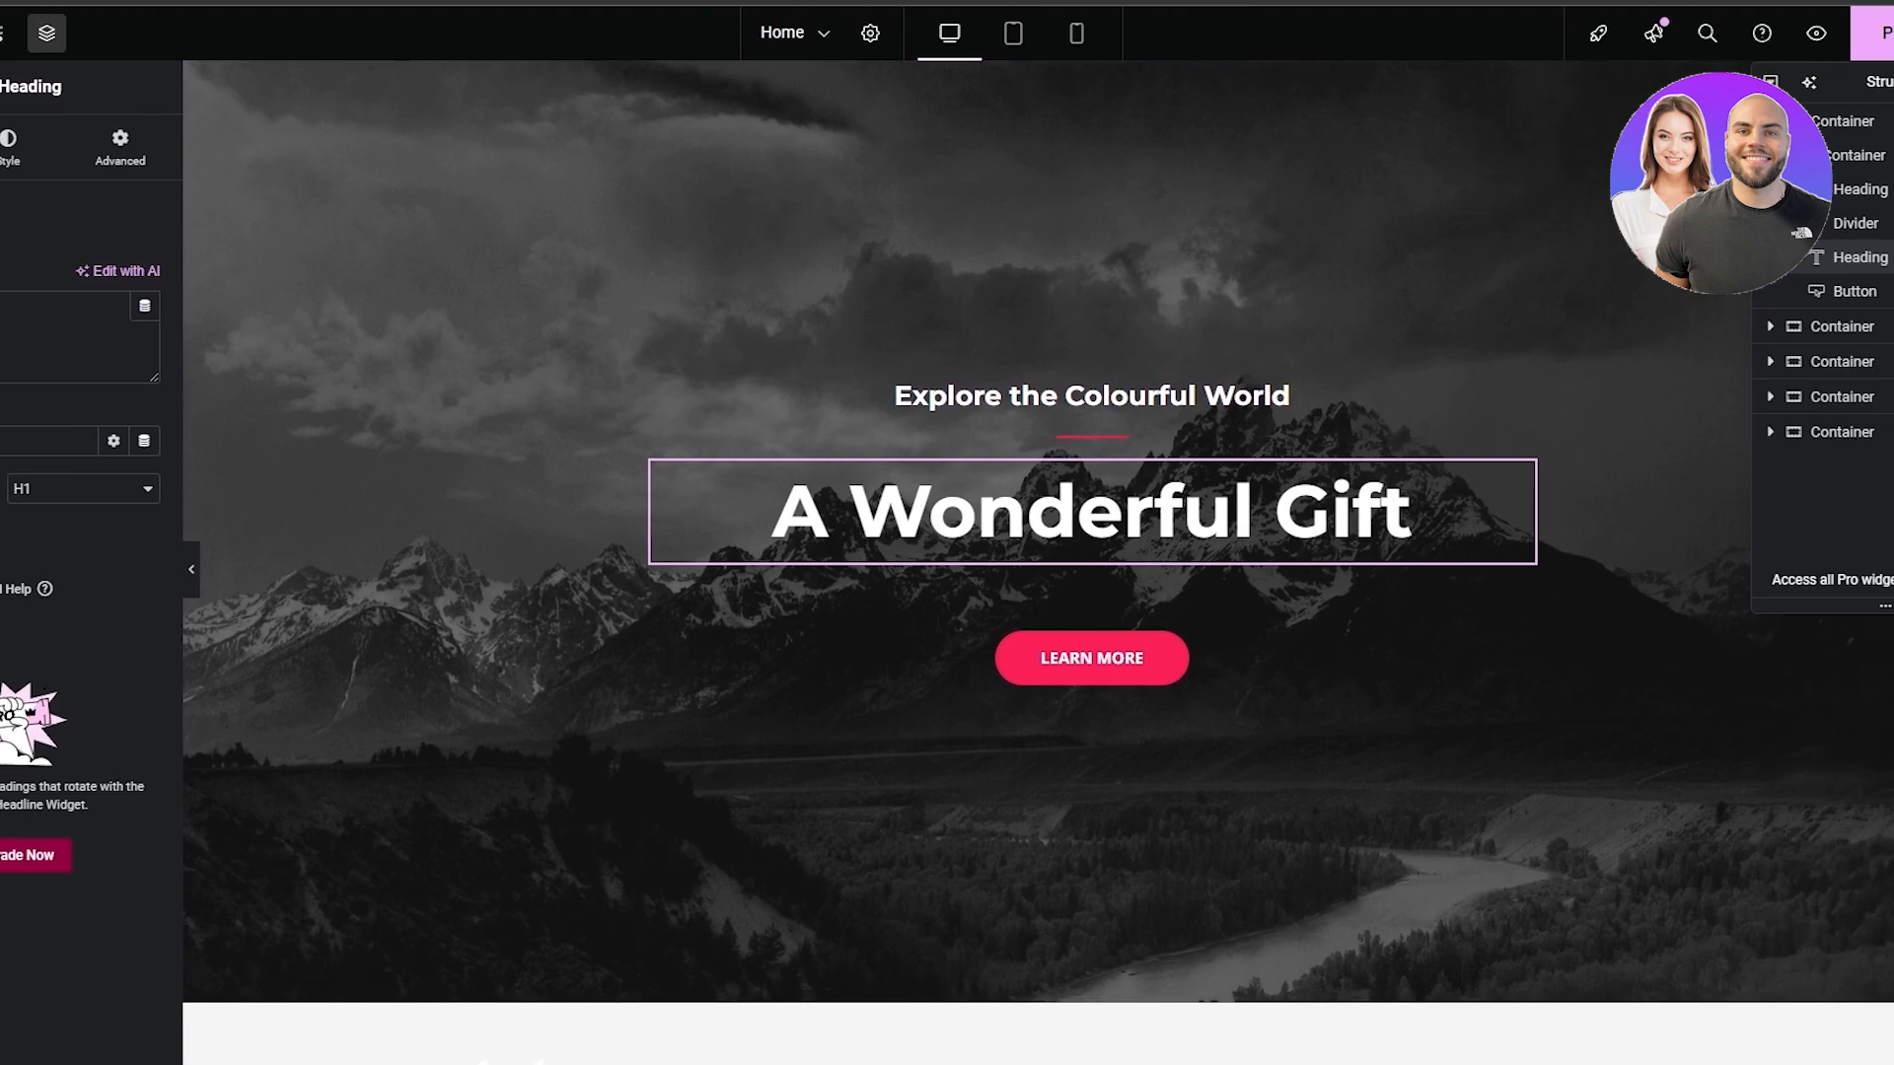
Enlarge the Structure panel, expand the hero section's container and select the inner container that holds its heading and button
{"action": "left_click_drag", "start_coordinate": [1779, 628], "coordinate": [1781, 750]}
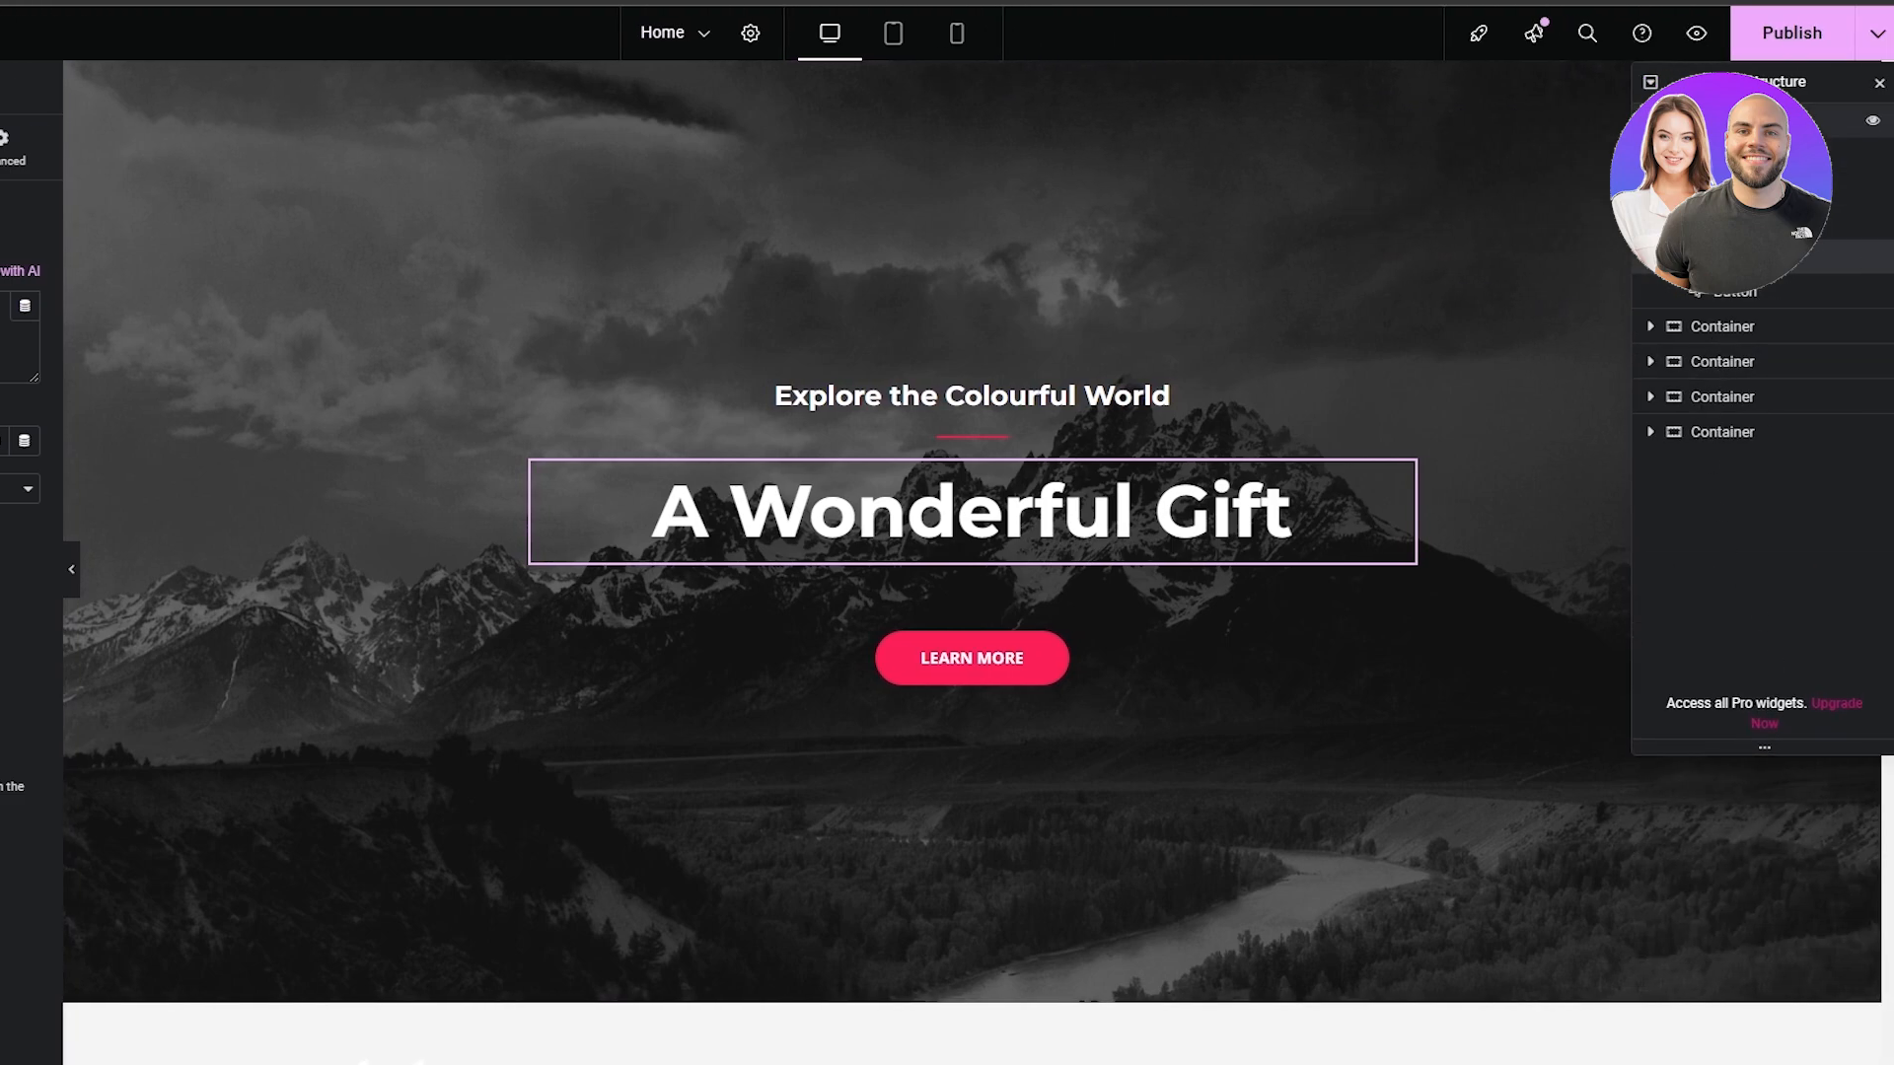
{"action": "left_click", "coordinate": [1650, 154]}
{"action": "left_click", "coordinate": [1650, 155]}
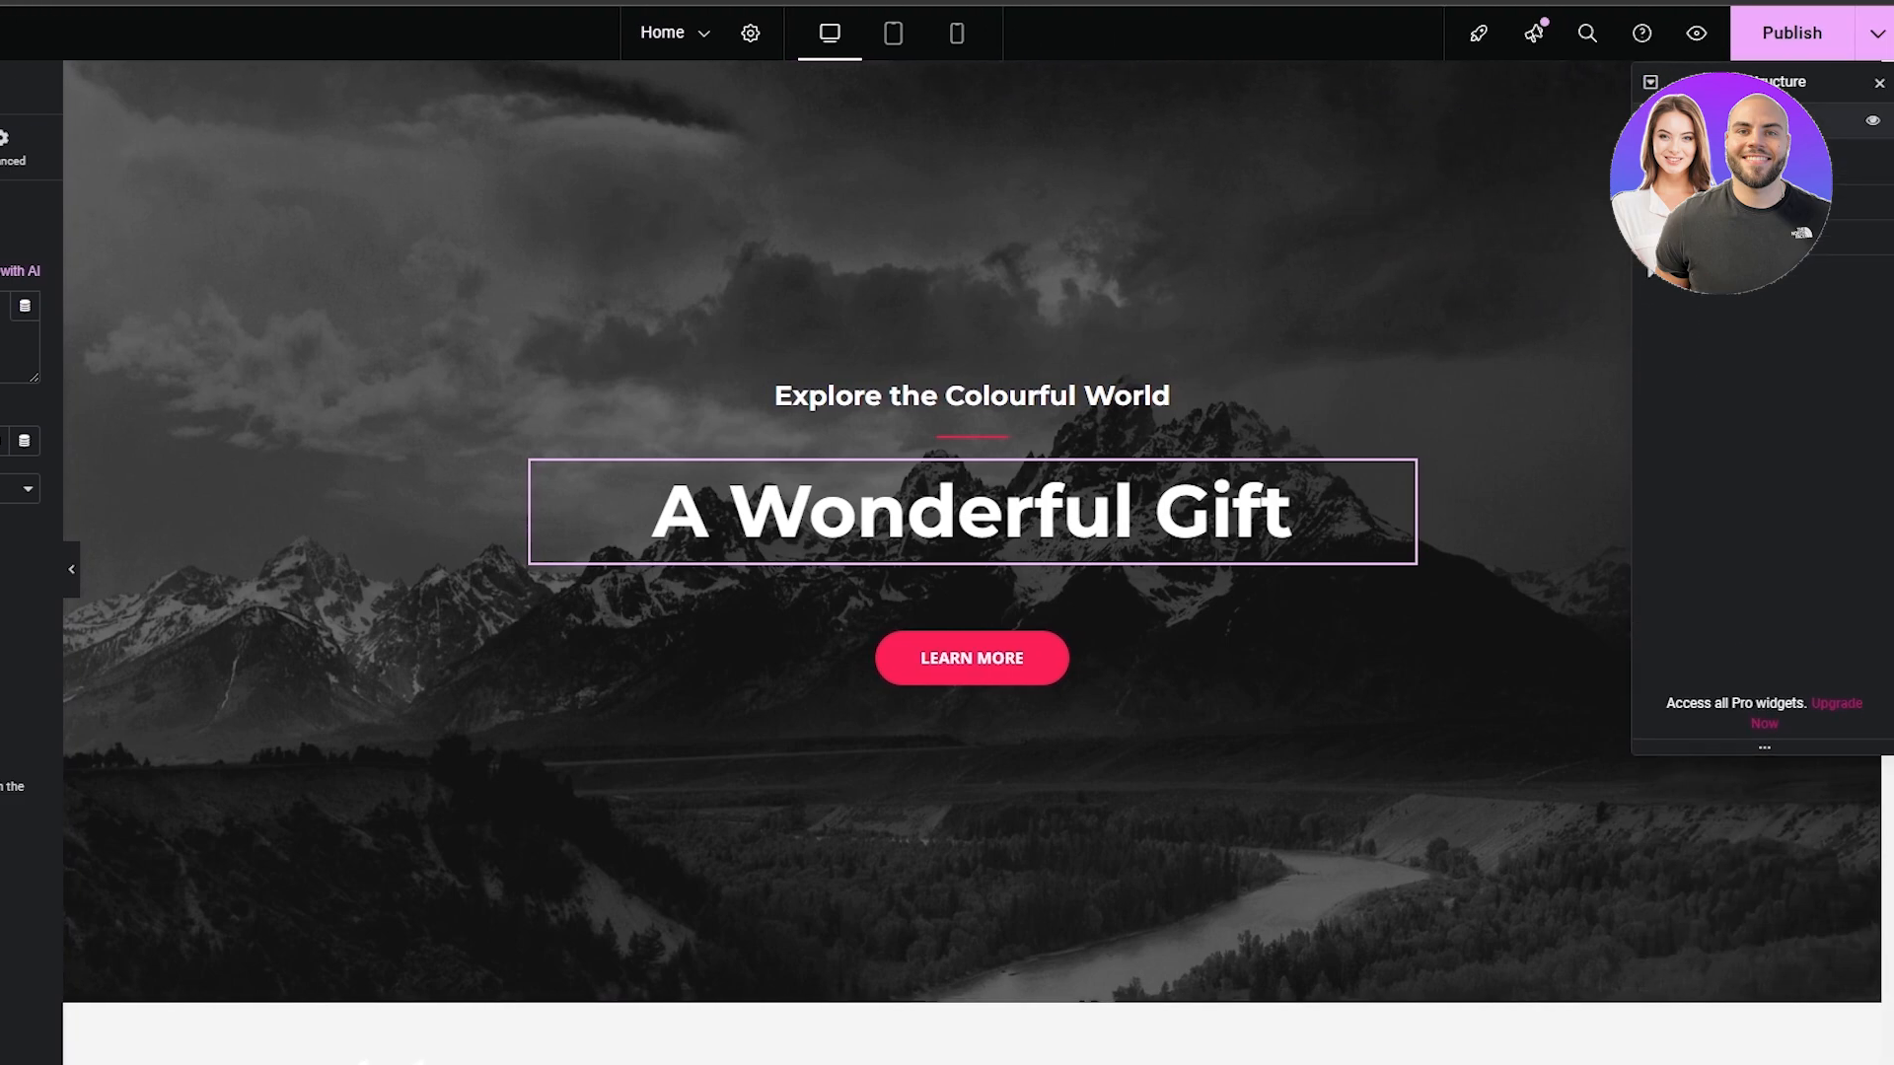
{"action": "left_click", "coordinate": [1650, 120]}
{"action": "left_click", "coordinate": [1726, 155]}
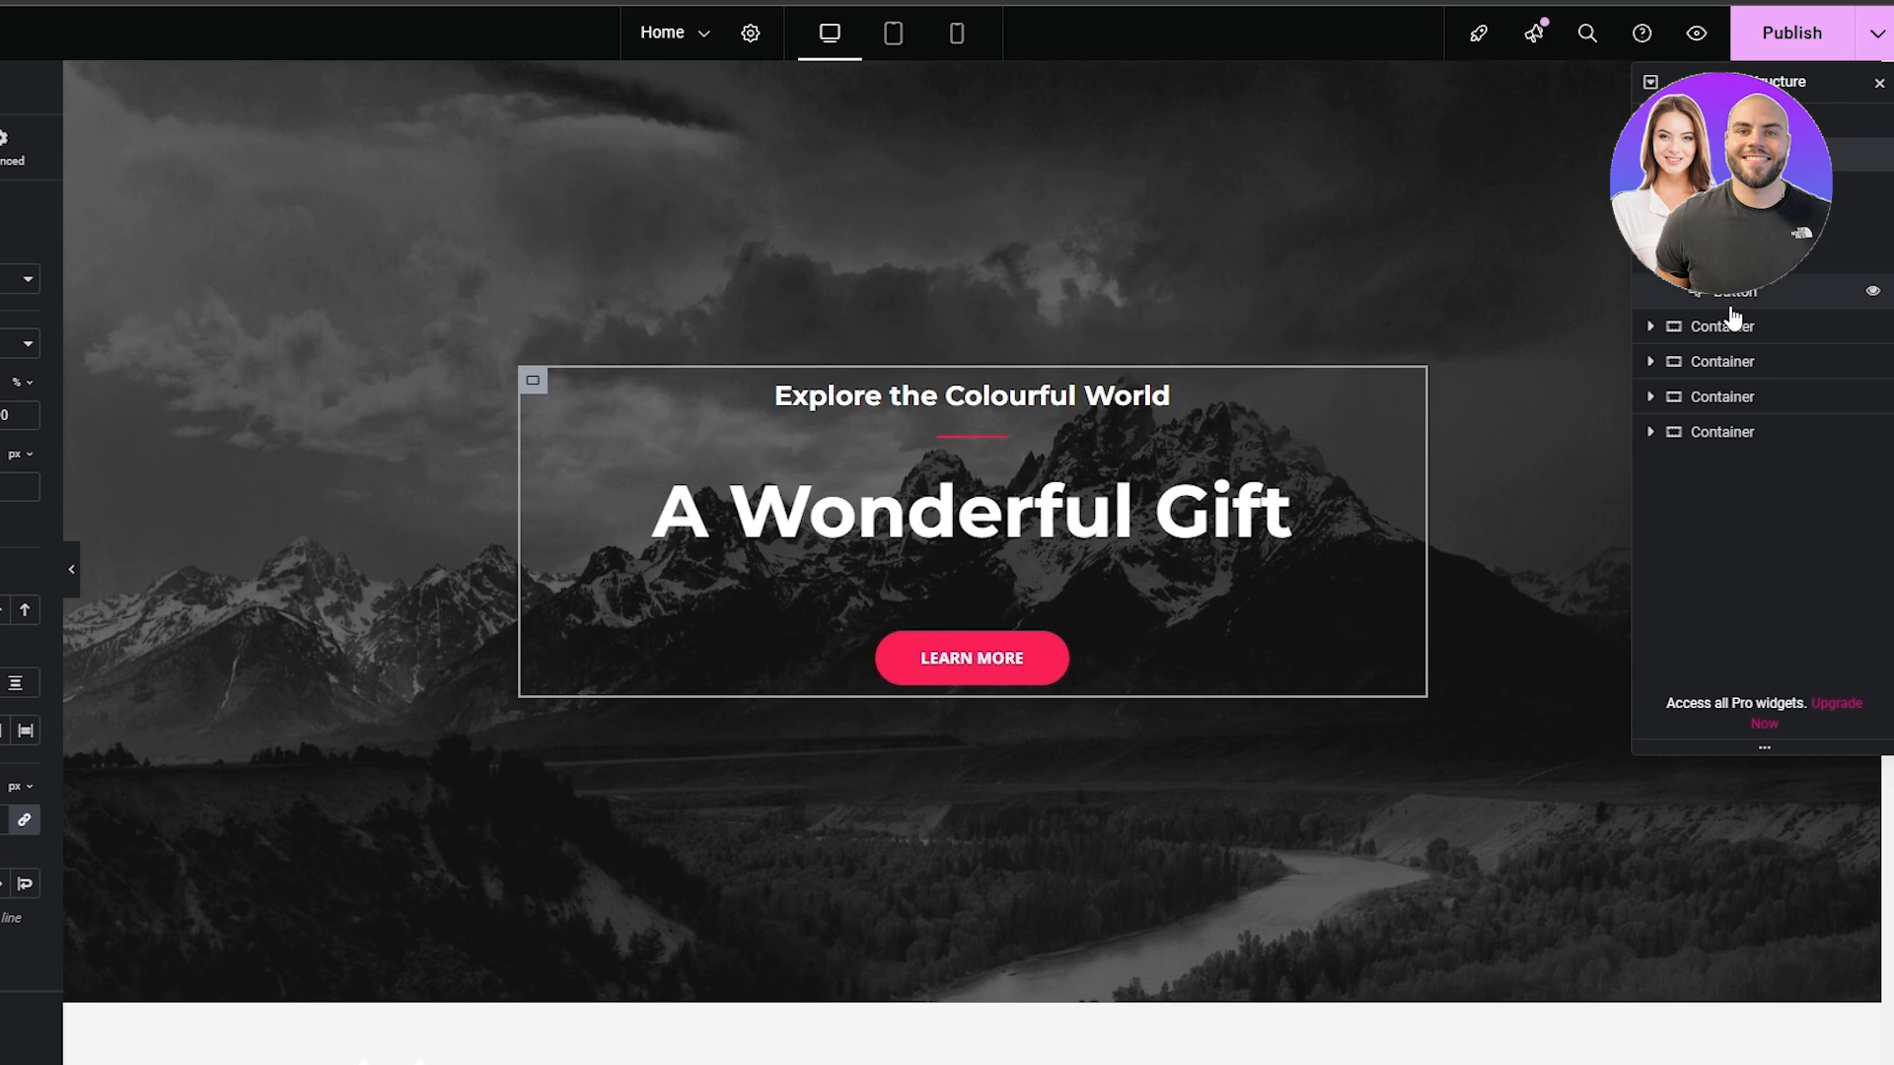
Expand the testimonial section's container and its two nested containers in the page structure, inspecting the quote image
{"action": "left_click", "coordinate": [1667, 339]}
{"action": "left_click", "coordinate": [1652, 333]}
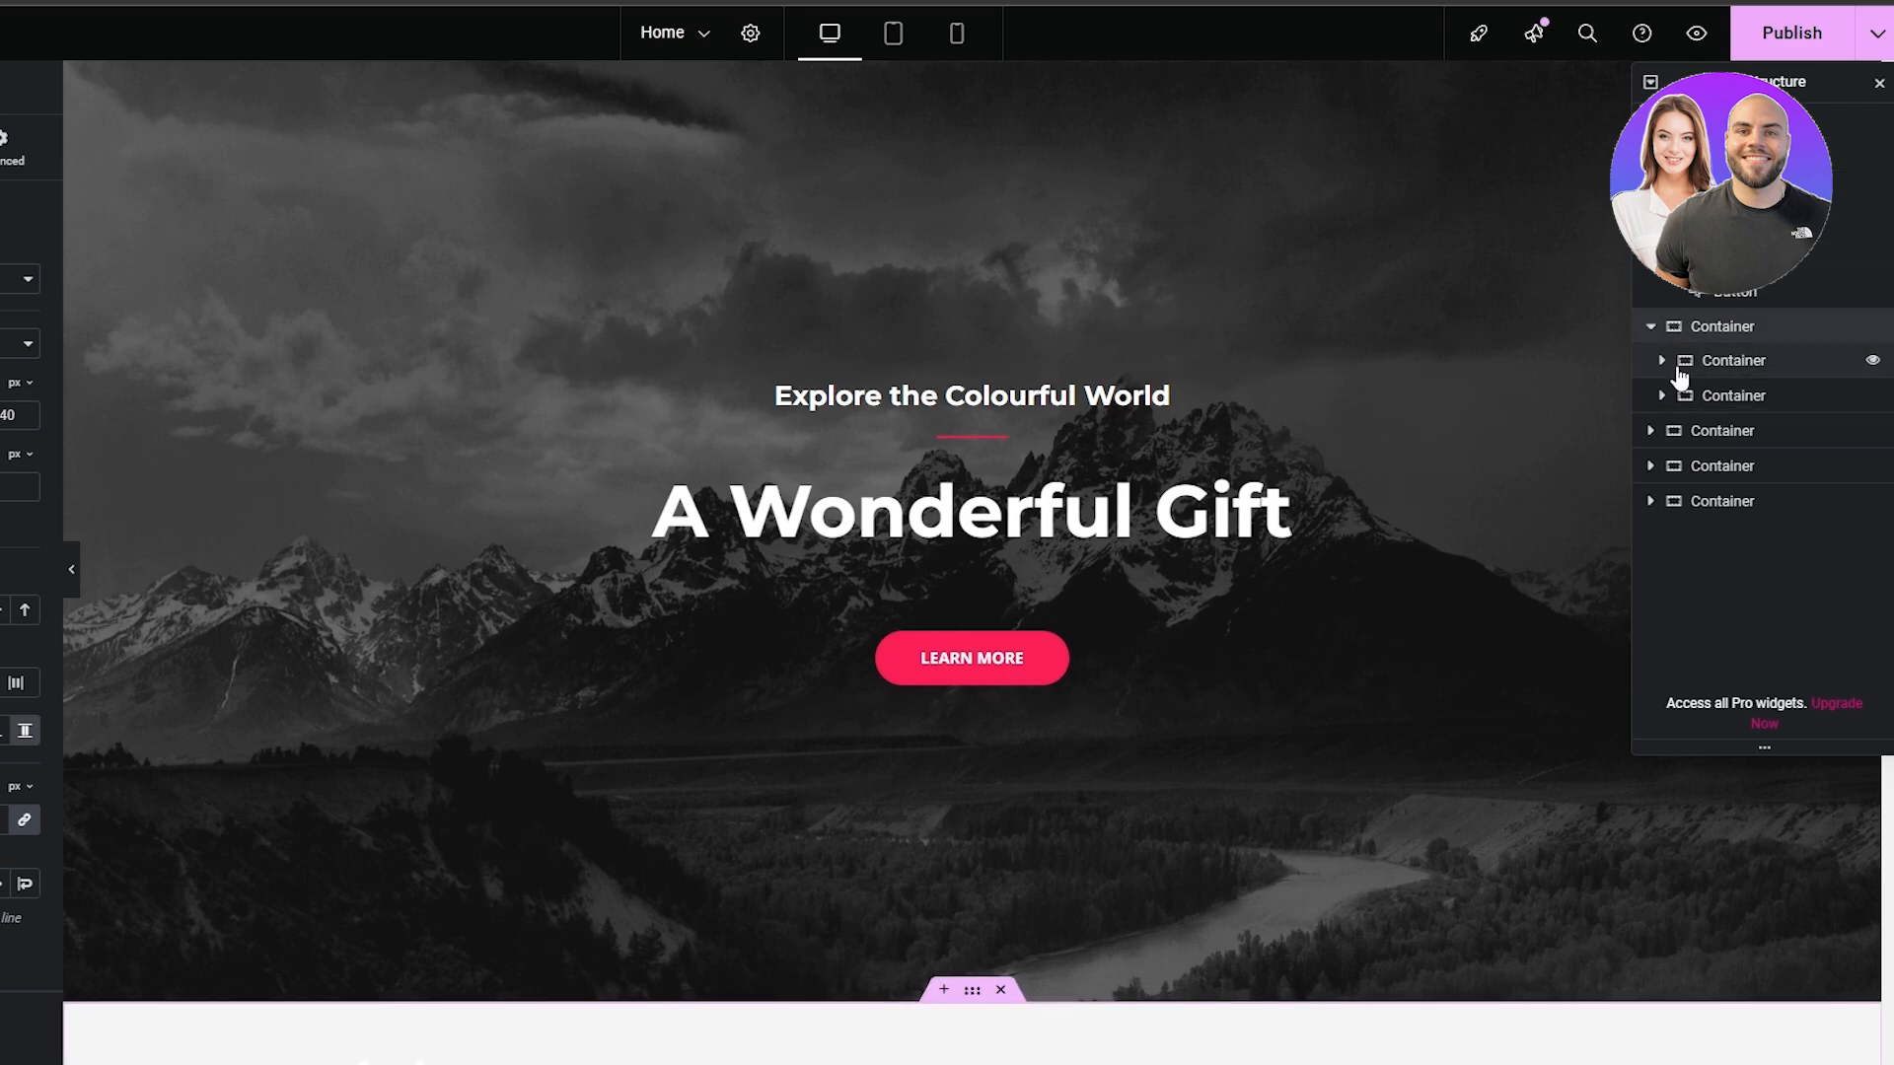
{"action": "left_click", "coordinate": [1659, 361]}
{"action": "scroll", "coordinate": [1365, 523], "scroll_direction": "down", "scroll_amount": 10}
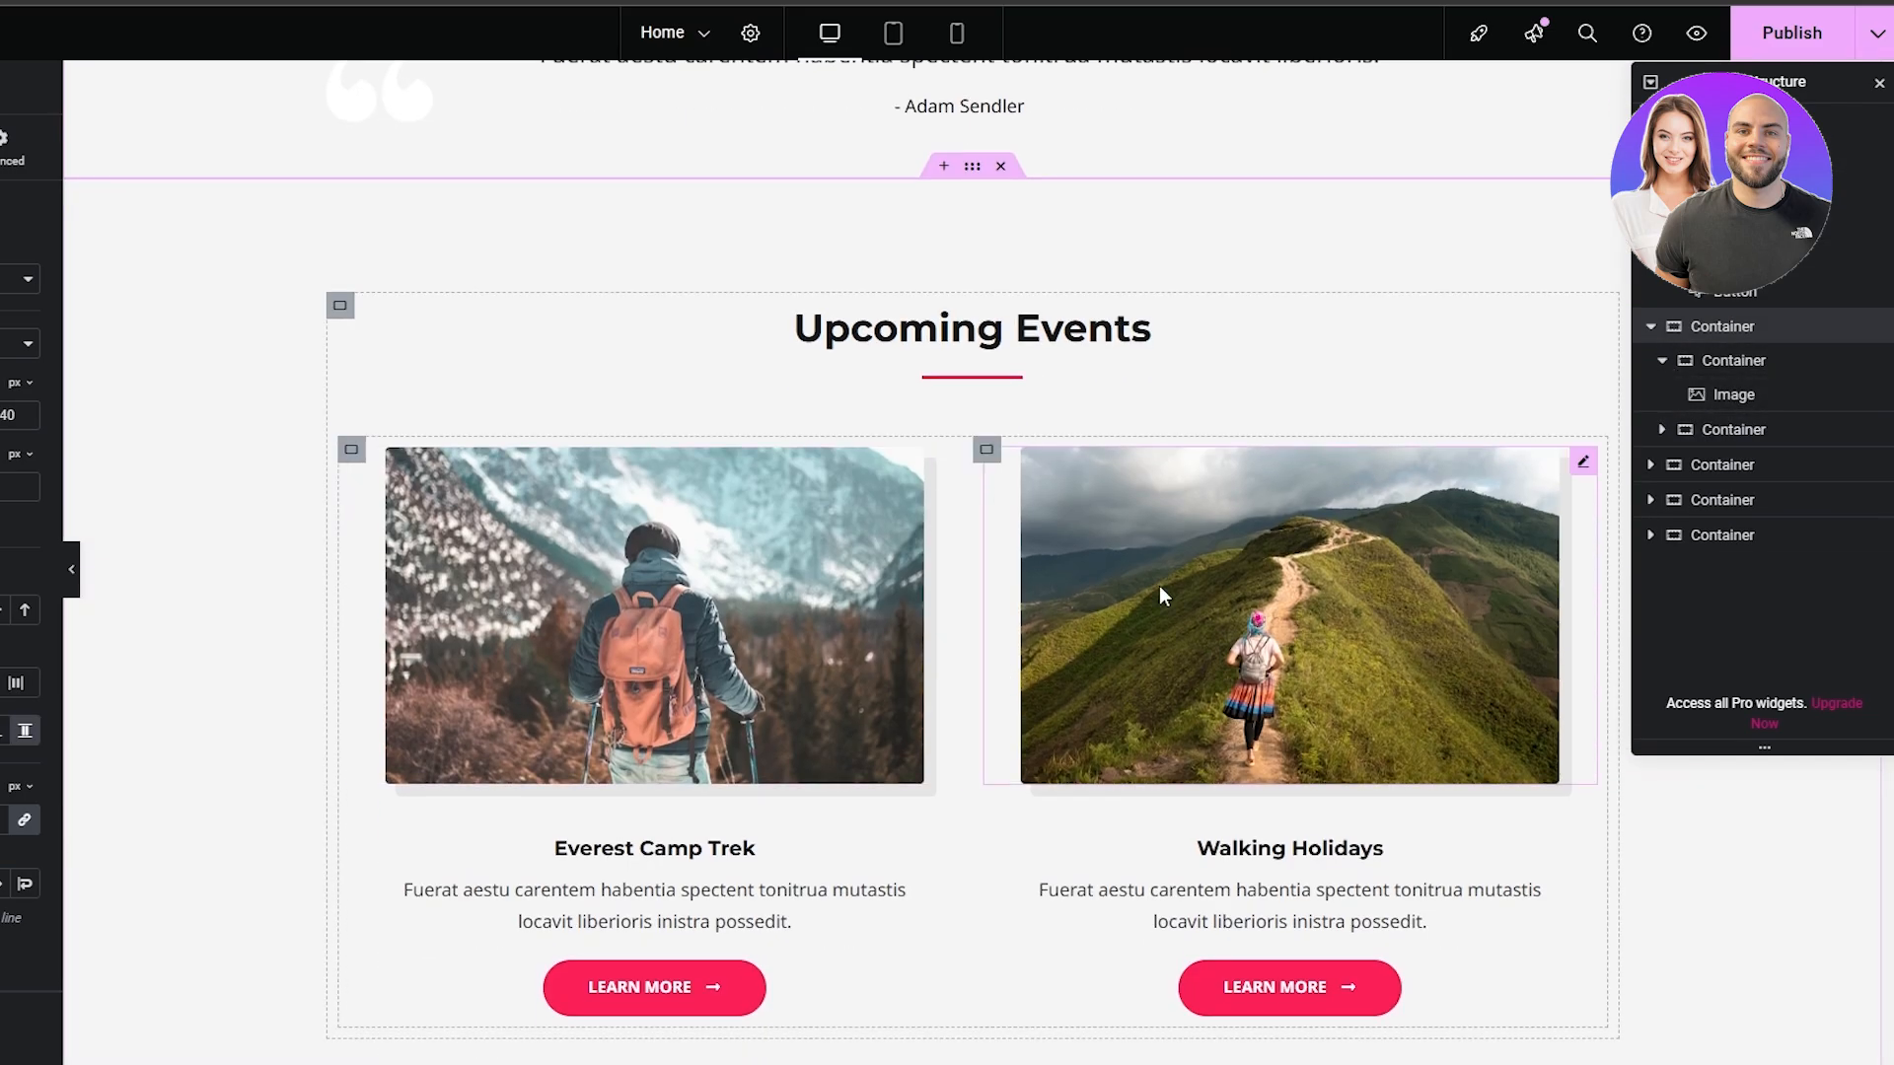
{"action": "left_click", "coordinate": [1746, 402]}
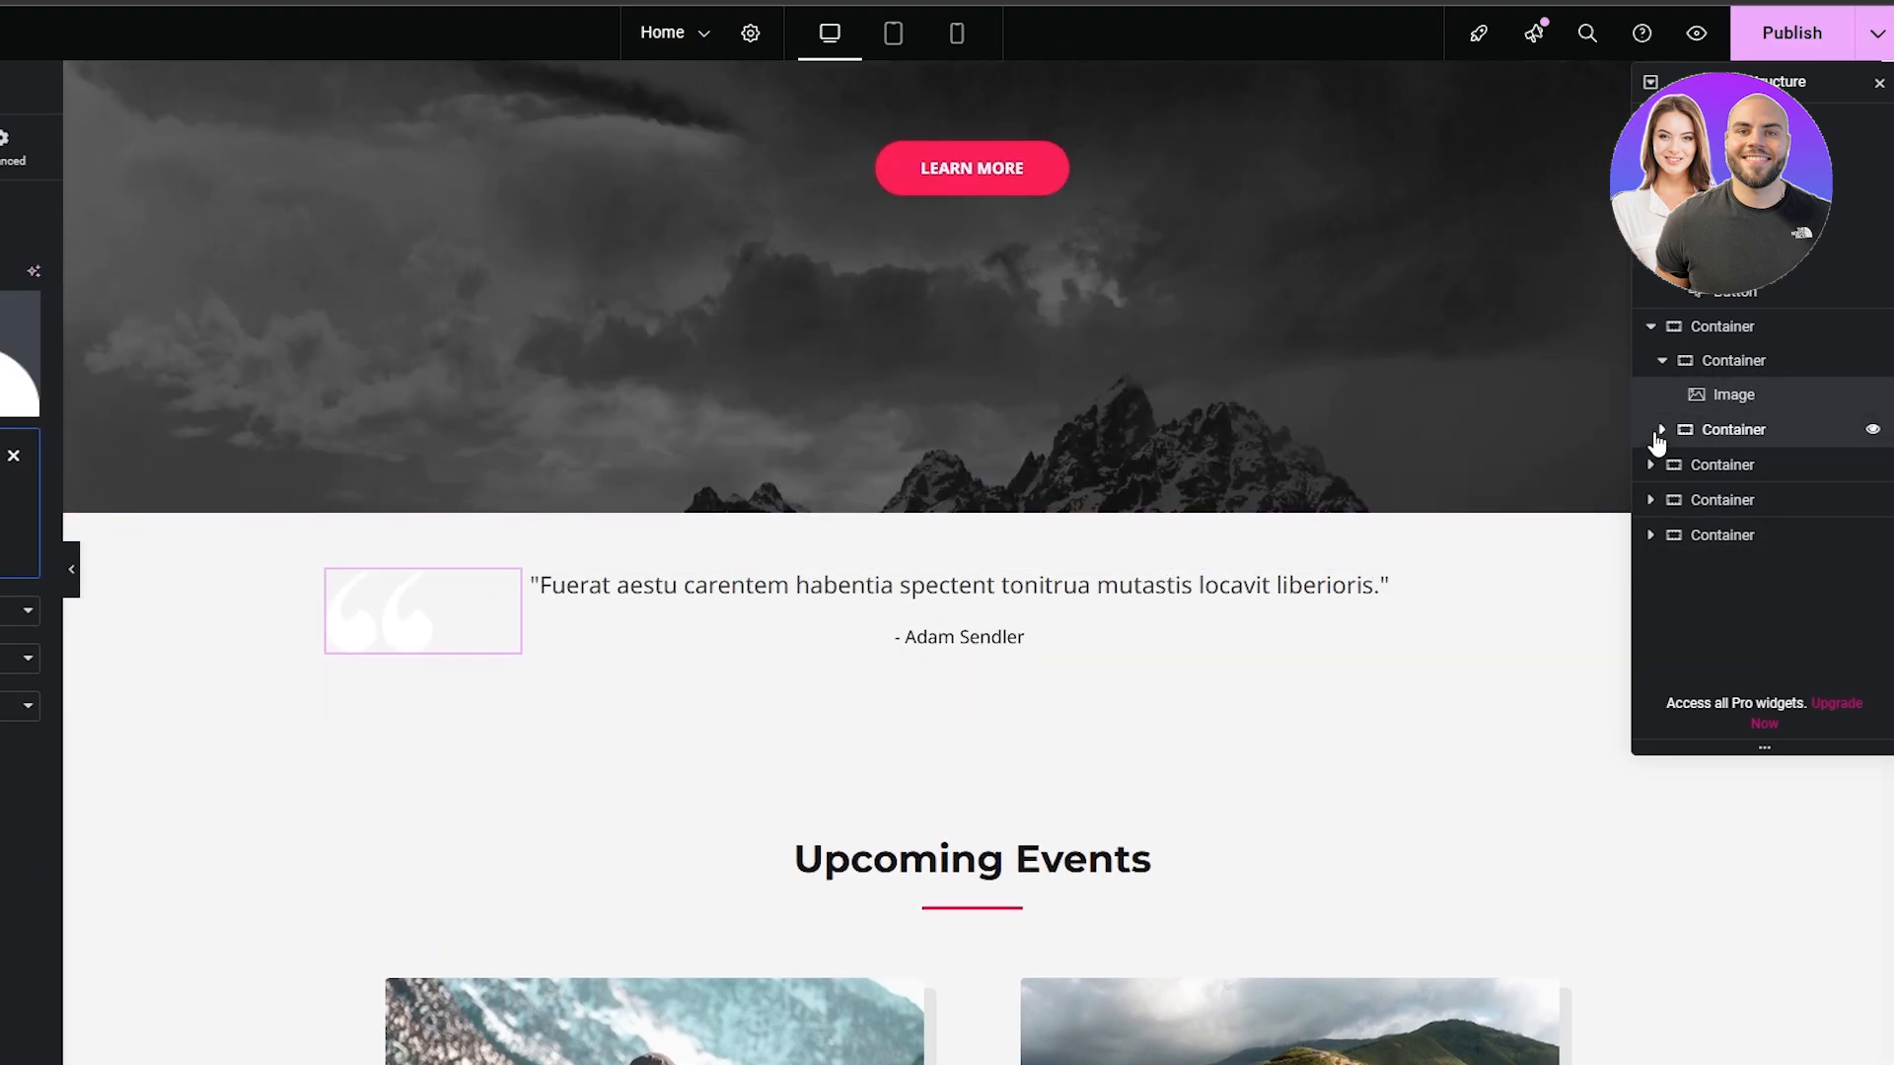
{"action": "left_click", "coordinate": [1659, 434]}
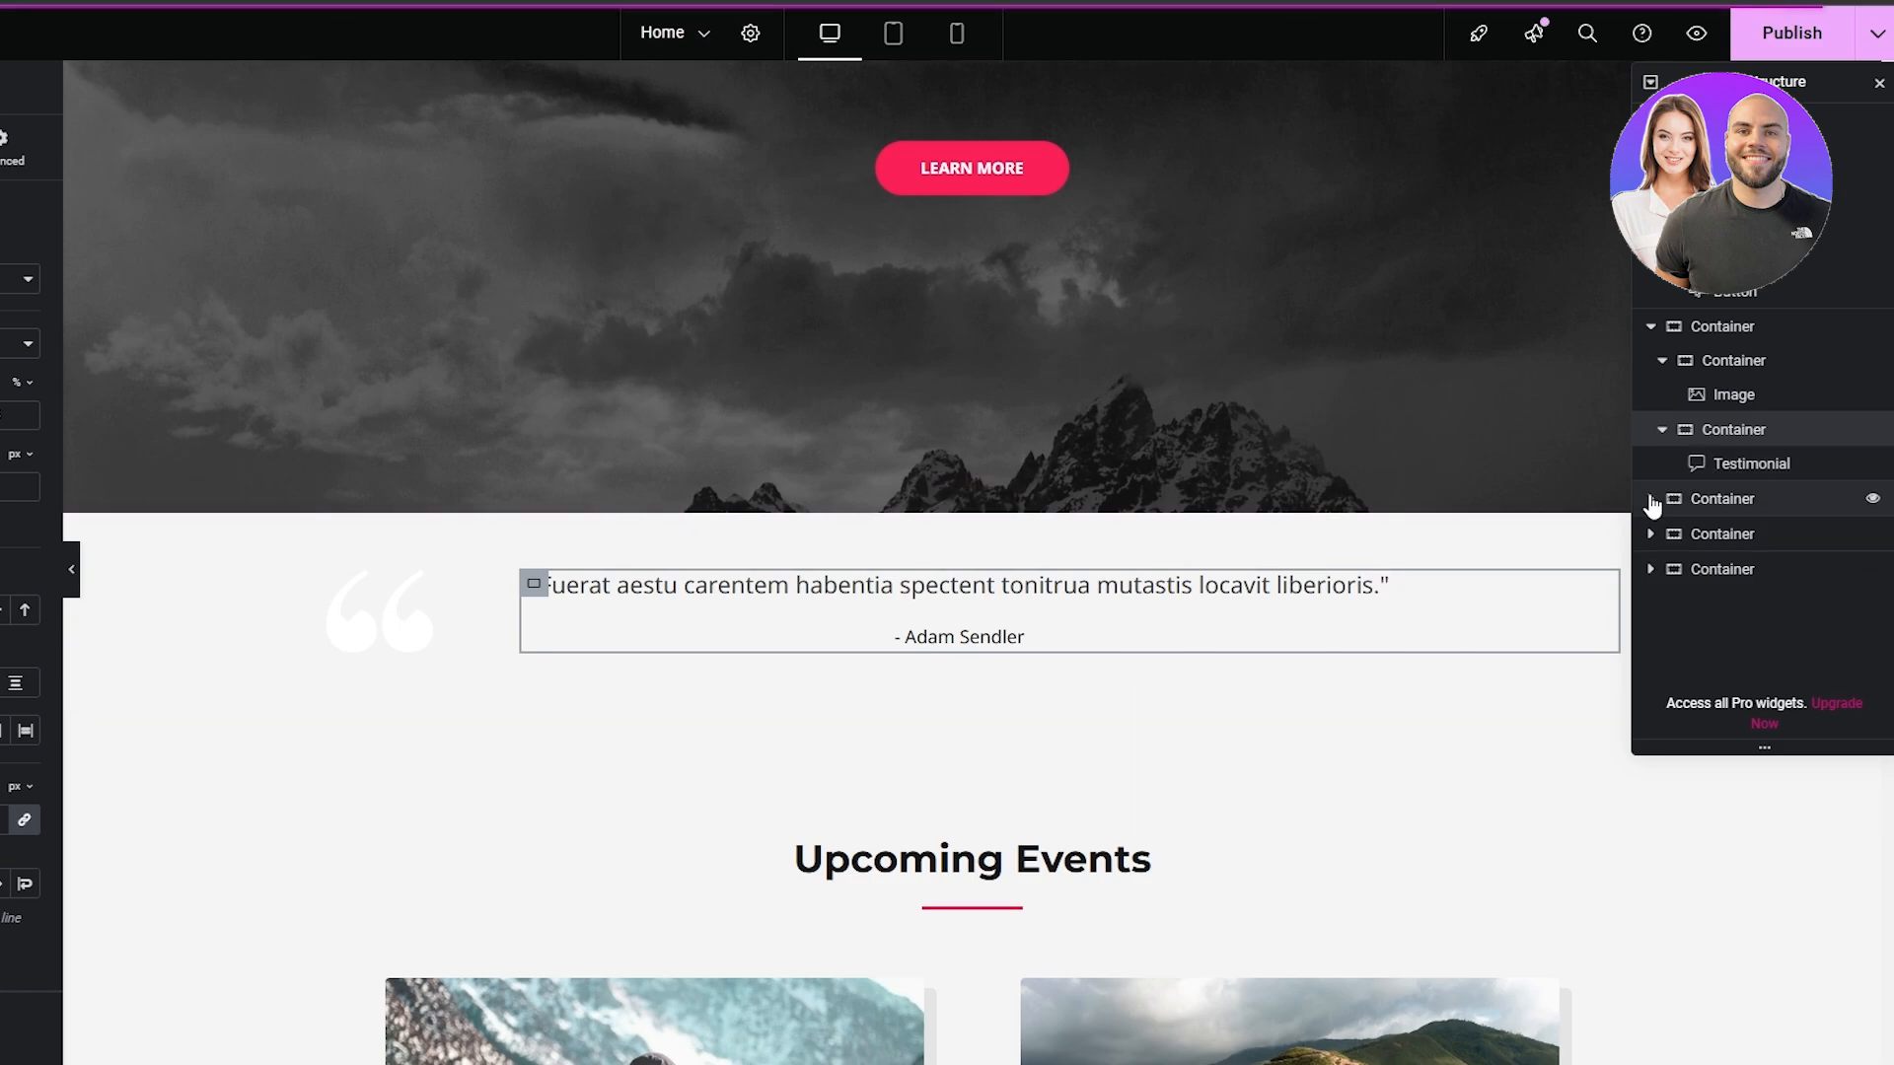
Expand the Upcoming Events section's container and its inner container in the page structure, and collapse all elements of the tree
{"action": "left_click", "coordinate": [1650, 499]}
{"action": "left_click", "coordinate": [1664, 533]}
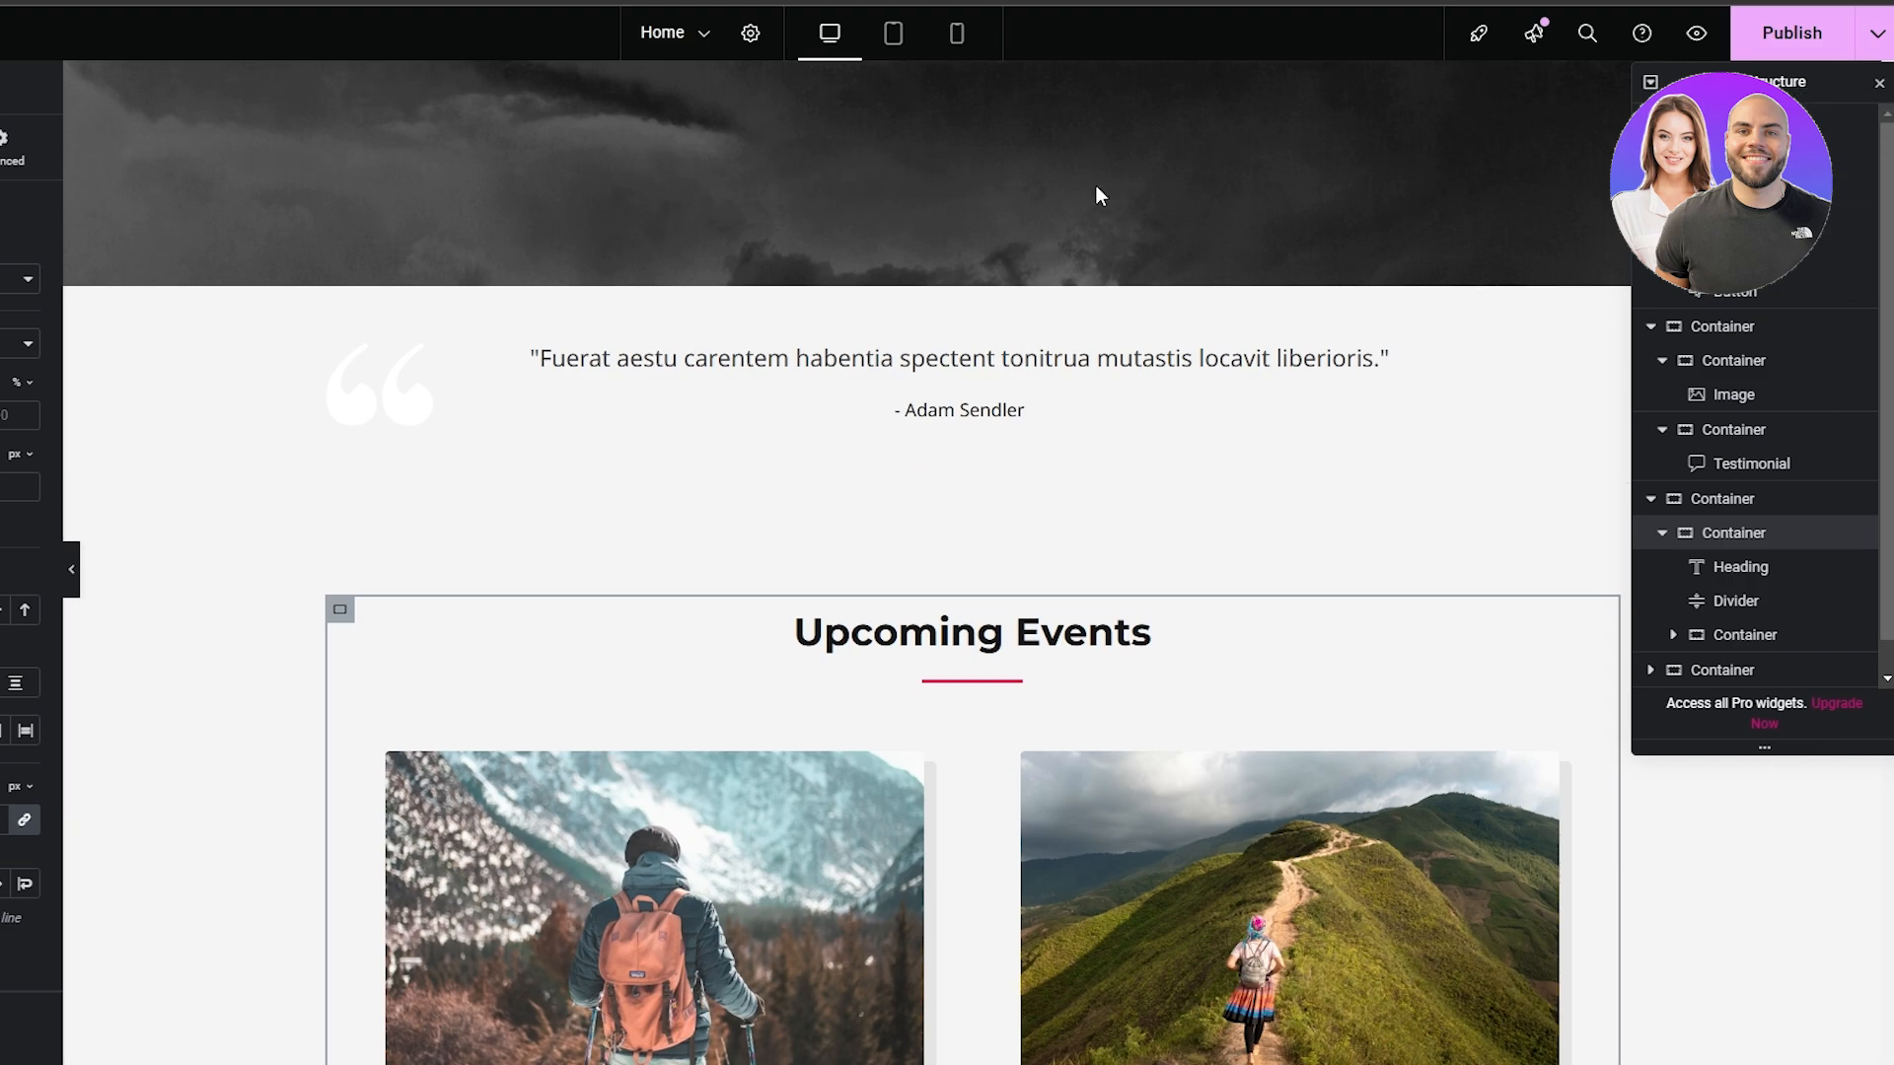
{"action": "left_click", "coordinate": [1650, 83]}
{"action": "left_click", "coordinate": [1650, 83]}
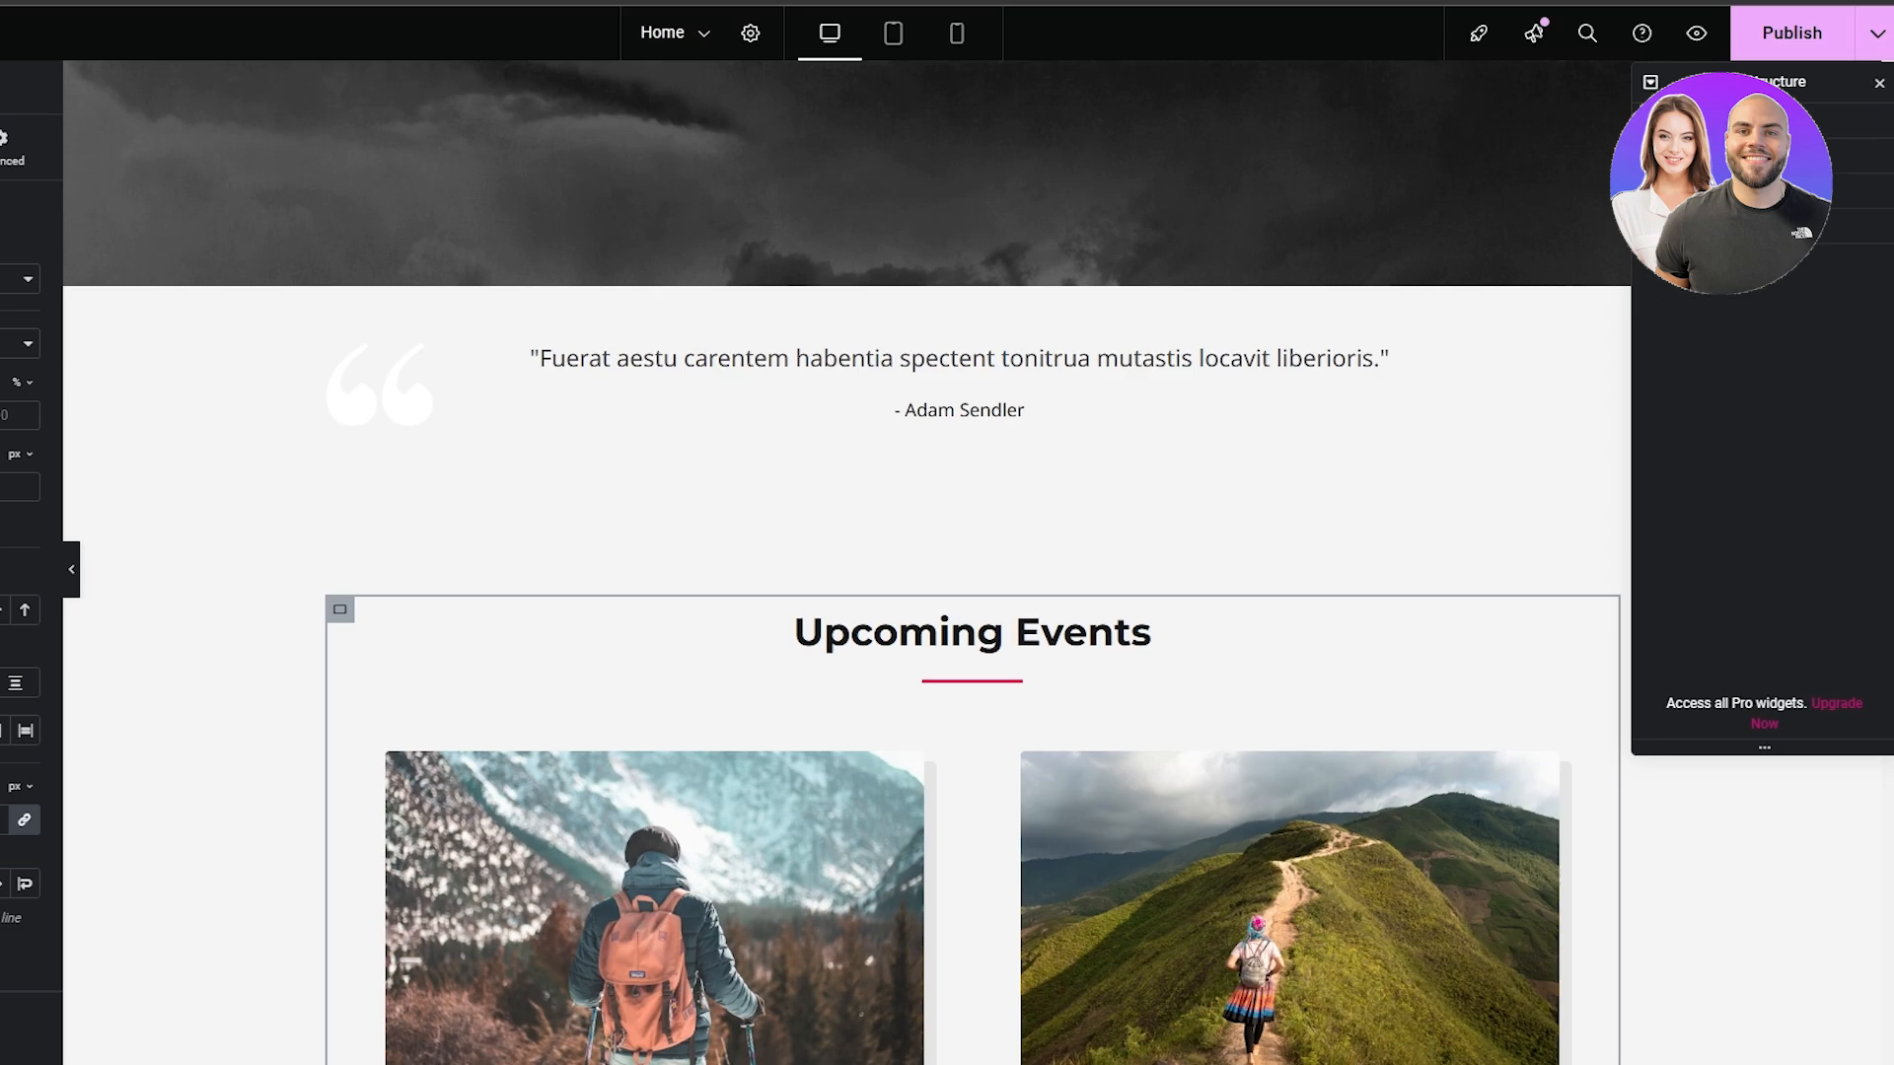
Review the home page's sections from the hero through Explore The World to the Upcoming Tours & Destination gallery
{"action": "scroll", "coordinate": [962, 507], "scroll_direction": "up", "scroll_amount": 7}
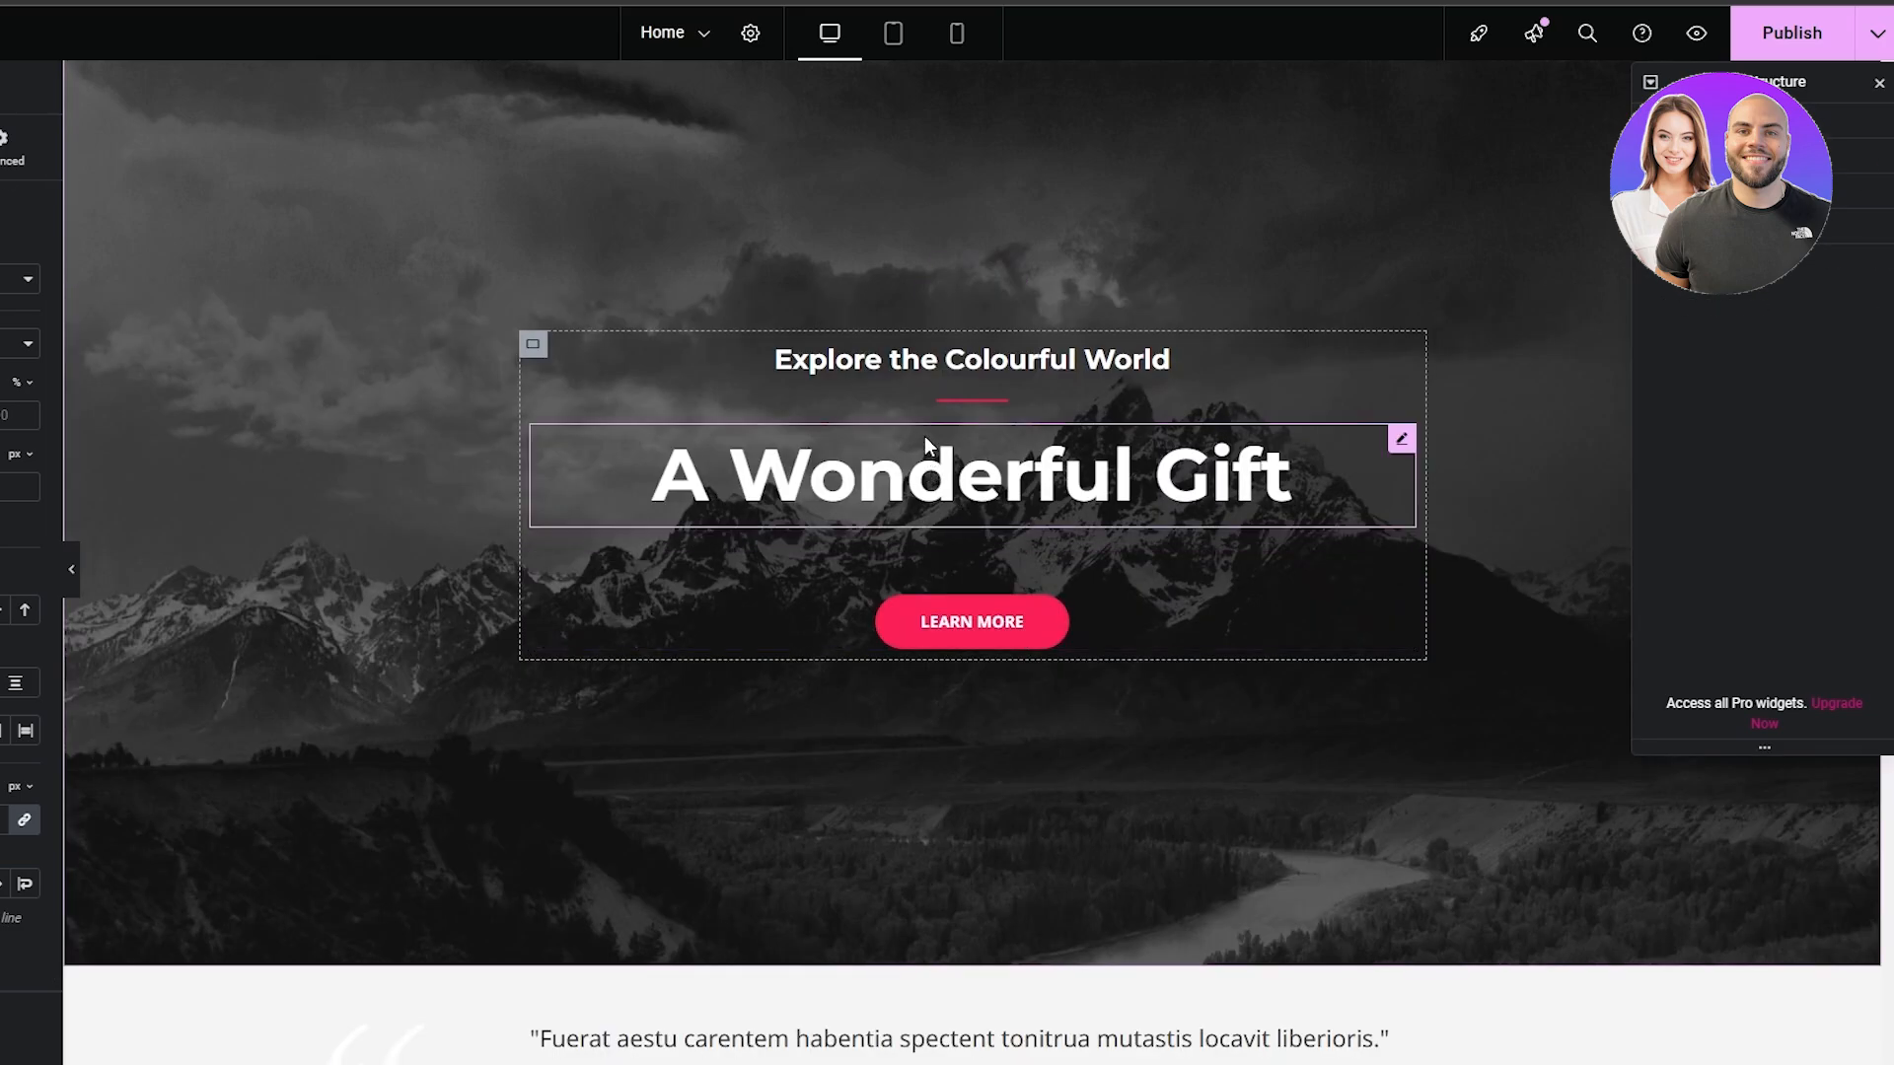
{"action": "scroll", "coordinate": [936, 444], "scroll_direction": "down", "scroll_amount": 20}
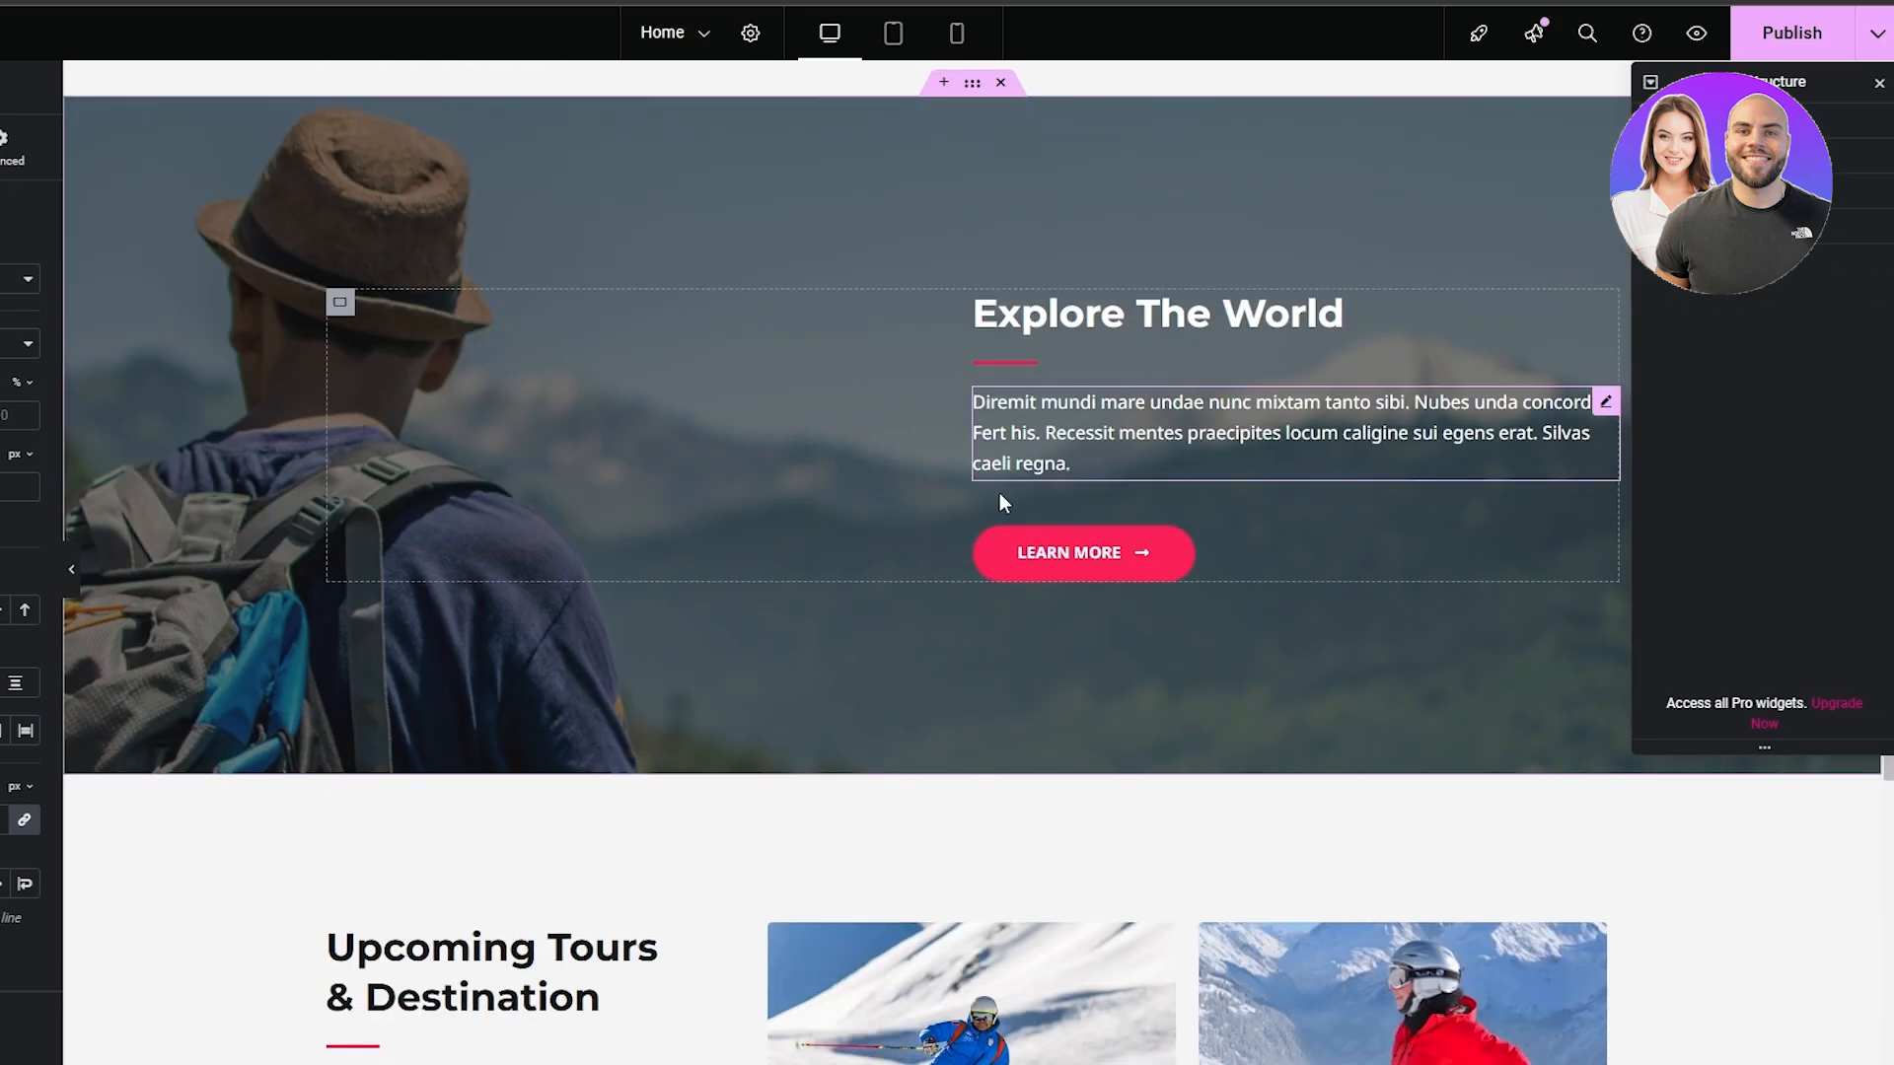
{"action": "scroll", "coordinate": [1001, 532], "scroll_direction": "up", "scroll_amount": 11}
{"action": "scroll", "coordinate": [917, 444], "scroll_direction": "down", "scroll_amount": 6}
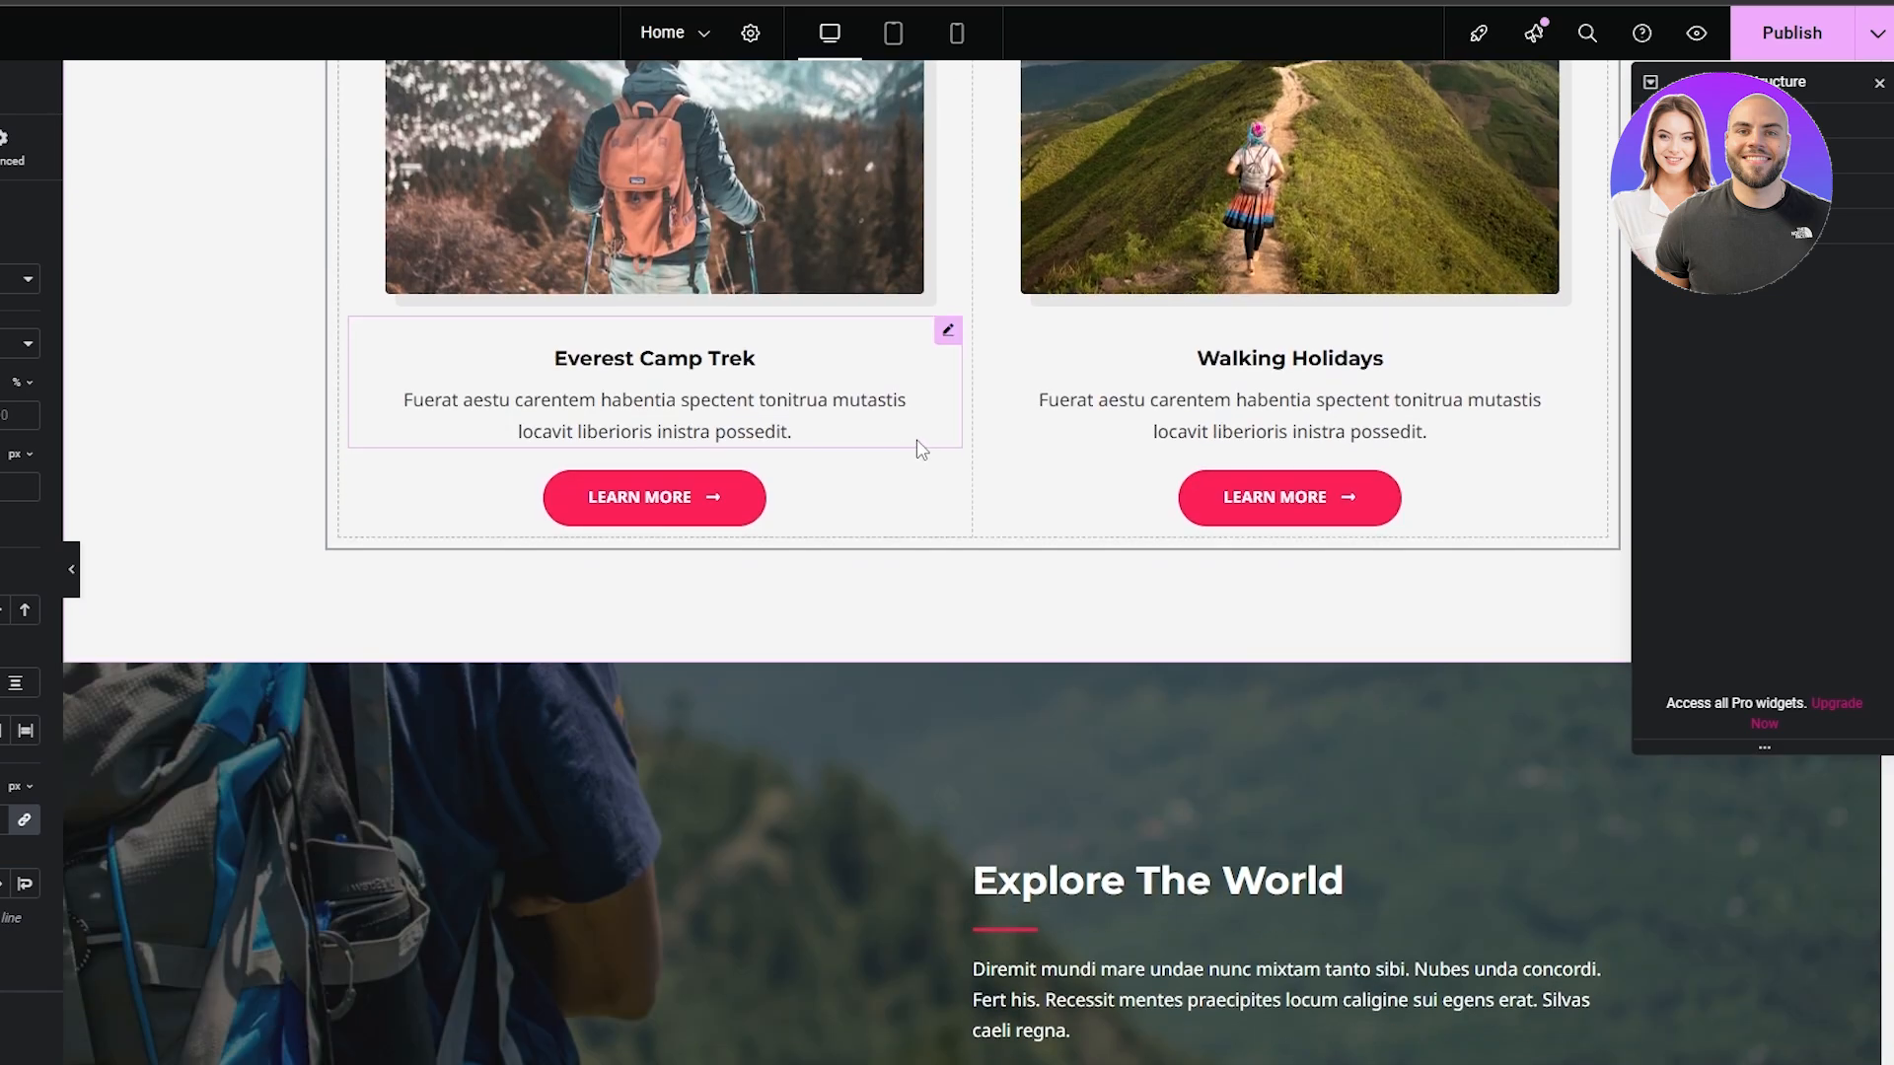
{"action": "scroll", "coordinate": [499, 708], "scroll_direction": "down", "scroll_amount": 8}
{"action": "scroll", "coordinate": [489, 394], "scroll_direction": "up", "scroll_amount": 2}
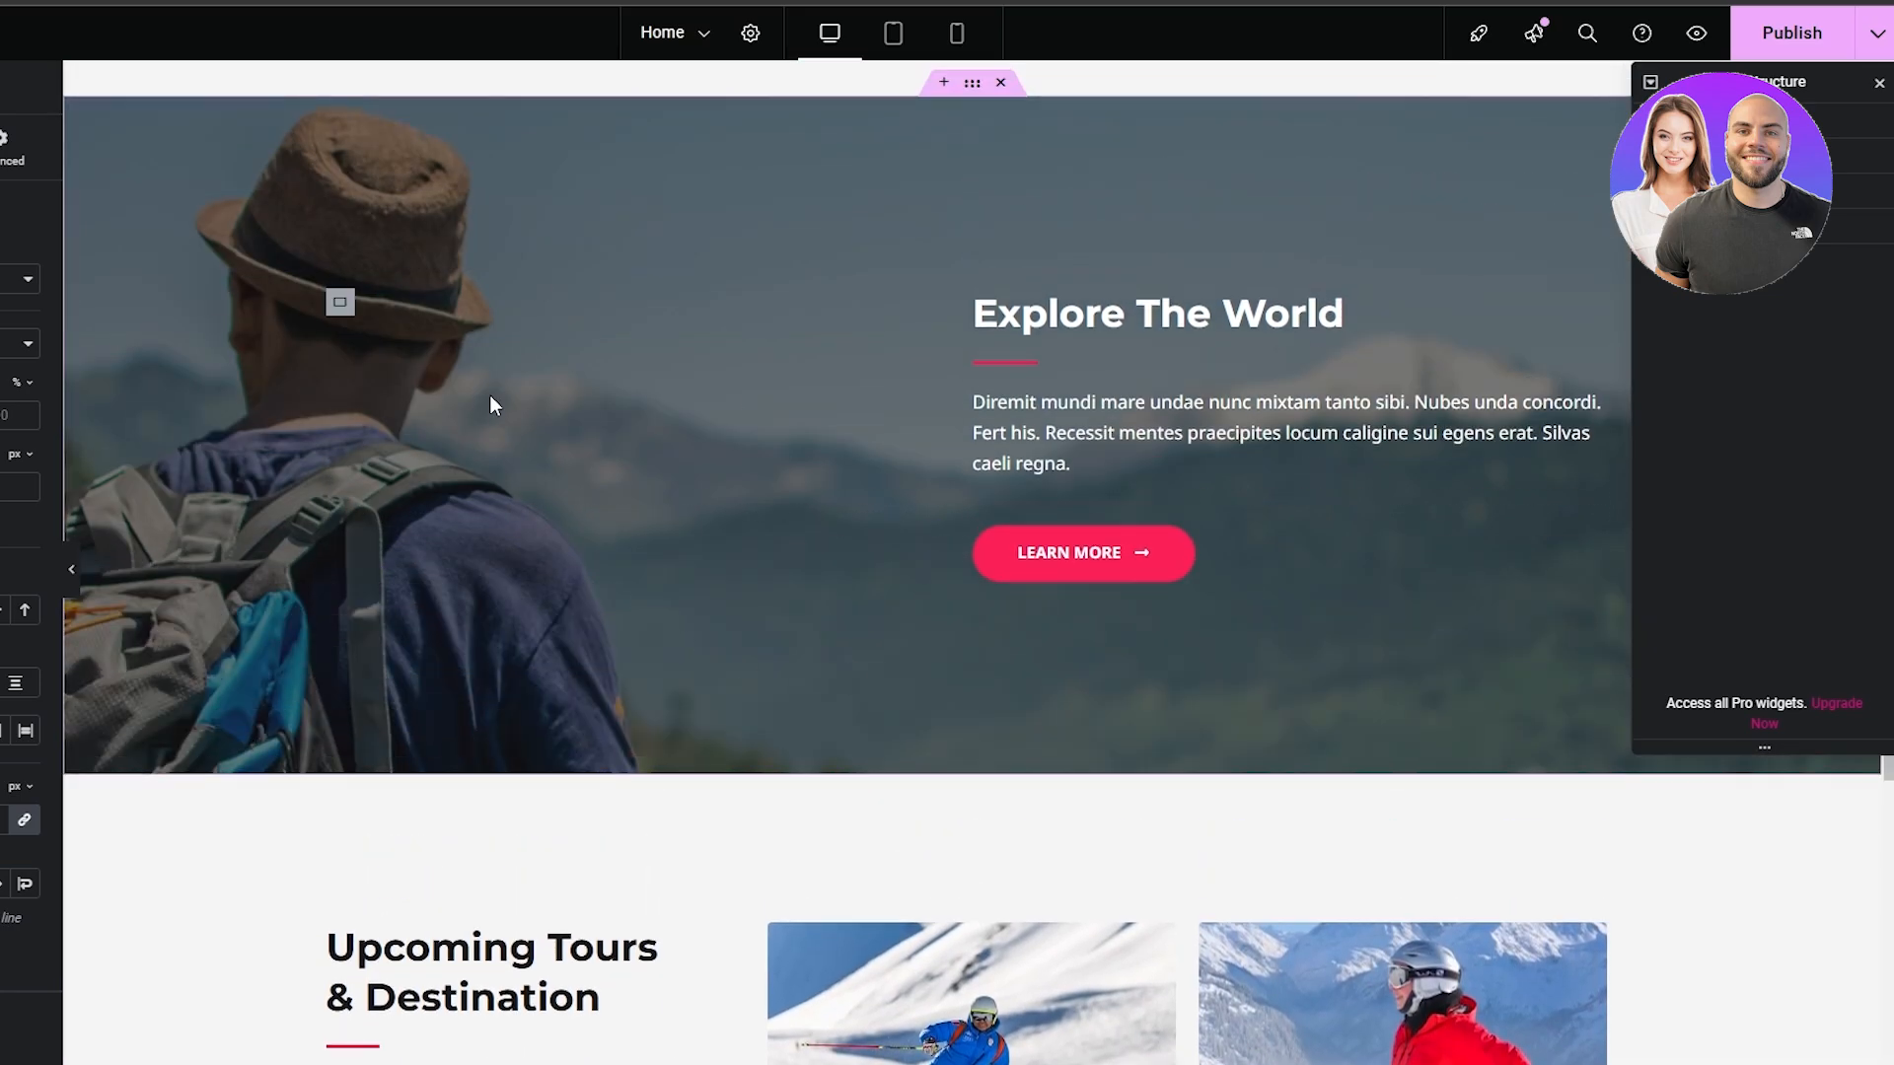
{"action": "scroll", "coordinate": [304, 582], "scroll_direction": "down", "scroll_amount": 5}
{"action": "scroll", "coordinate": [580, 478], "scroll_direction": "down", "scroll_amount": 5}
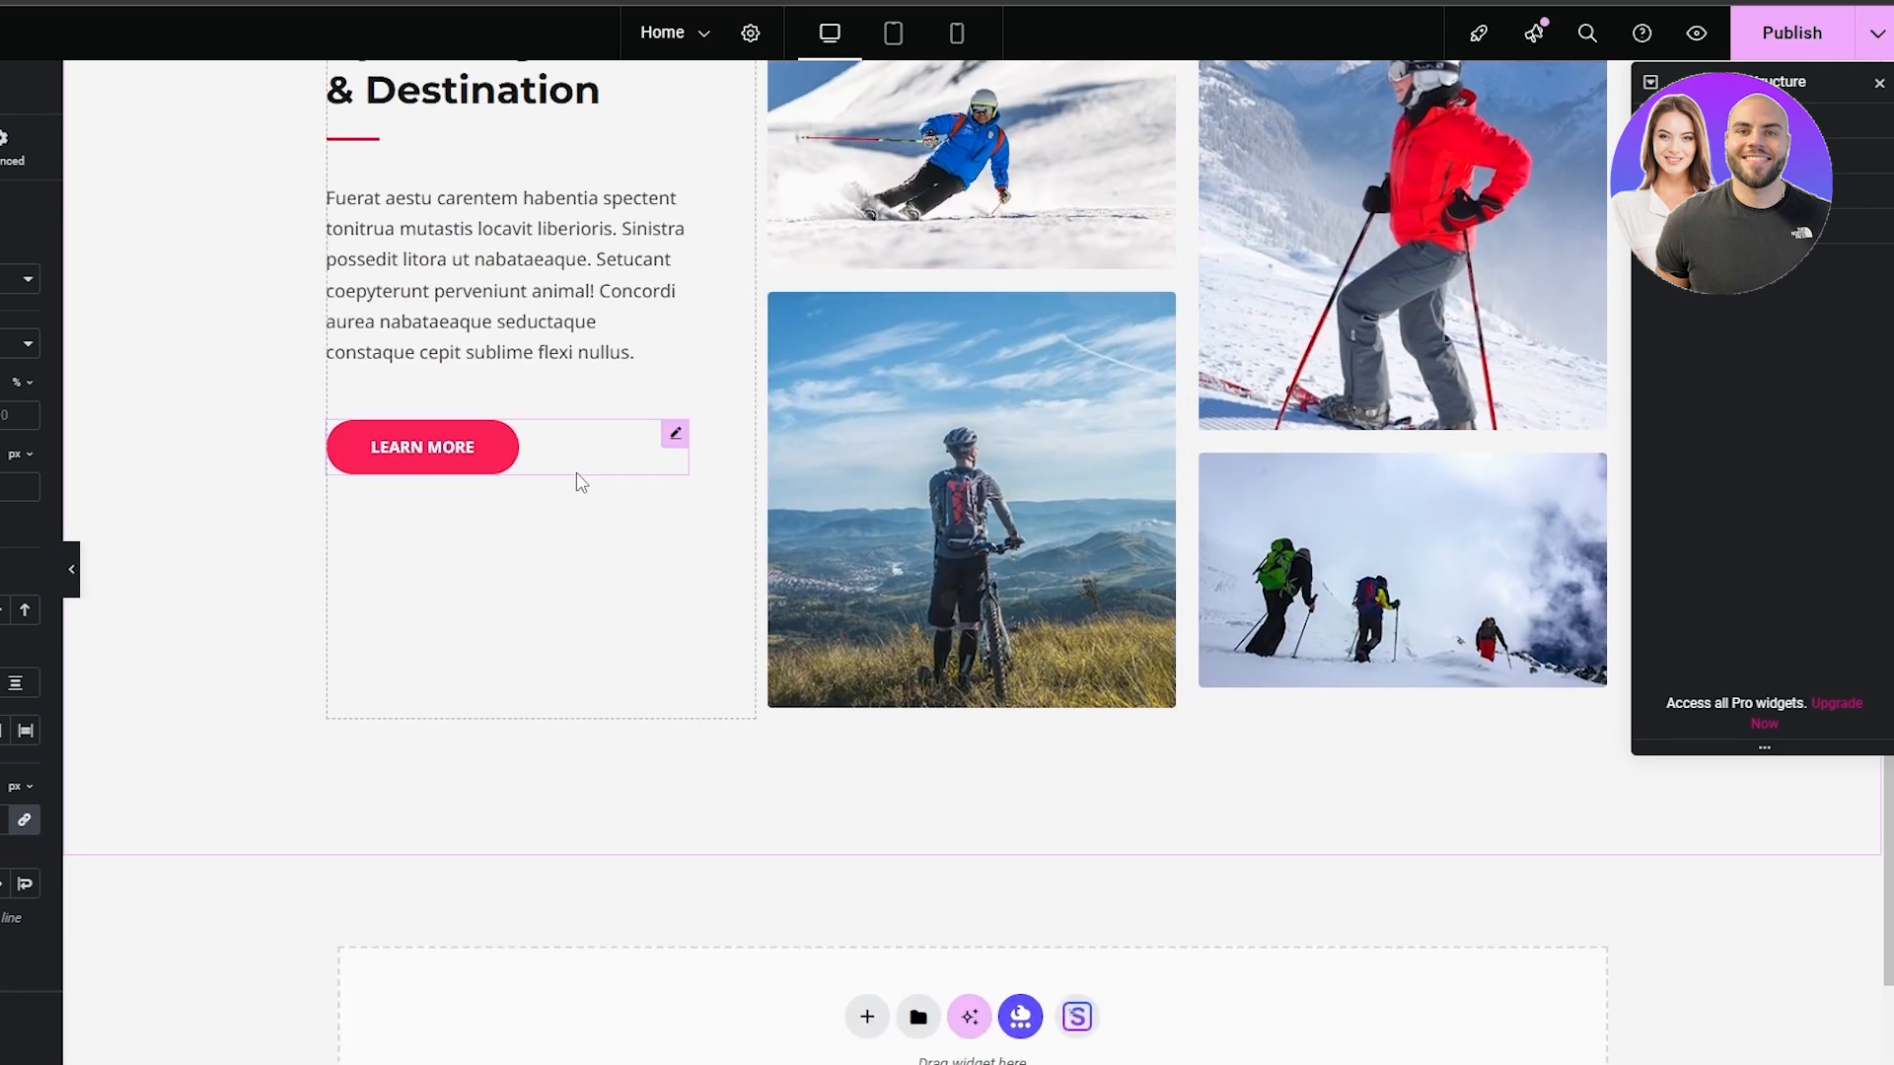
{"action": "scroll", "coordinate": [734, 651], "scroll_direction": "up", "scroll_amount": 5}
{"action": "scroll", "coordinate": [735, 651], "scroll_direction": "up", "scroll_amount": 20}
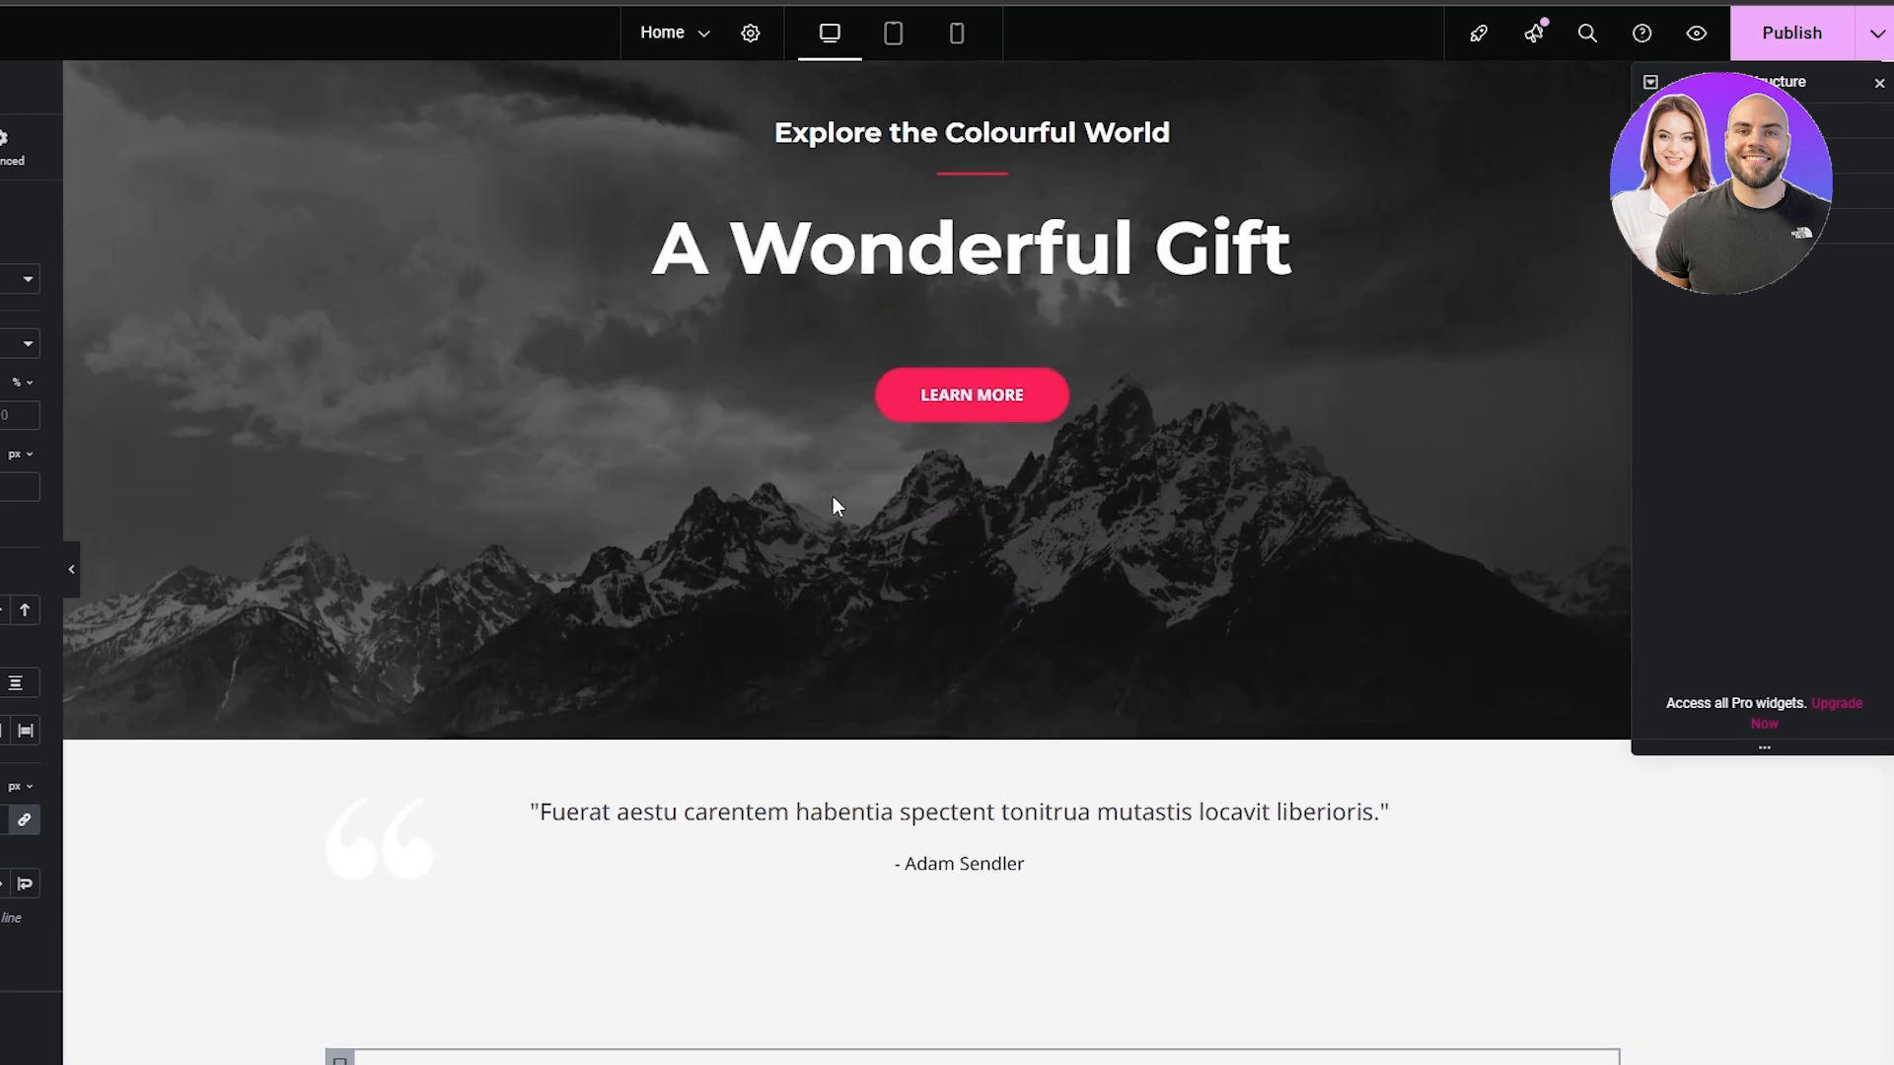
Open the content settings of the testimonial below the hero and examine its quote text, image and name fields
{"action": "left_click", "coordinate": [690, 816]}
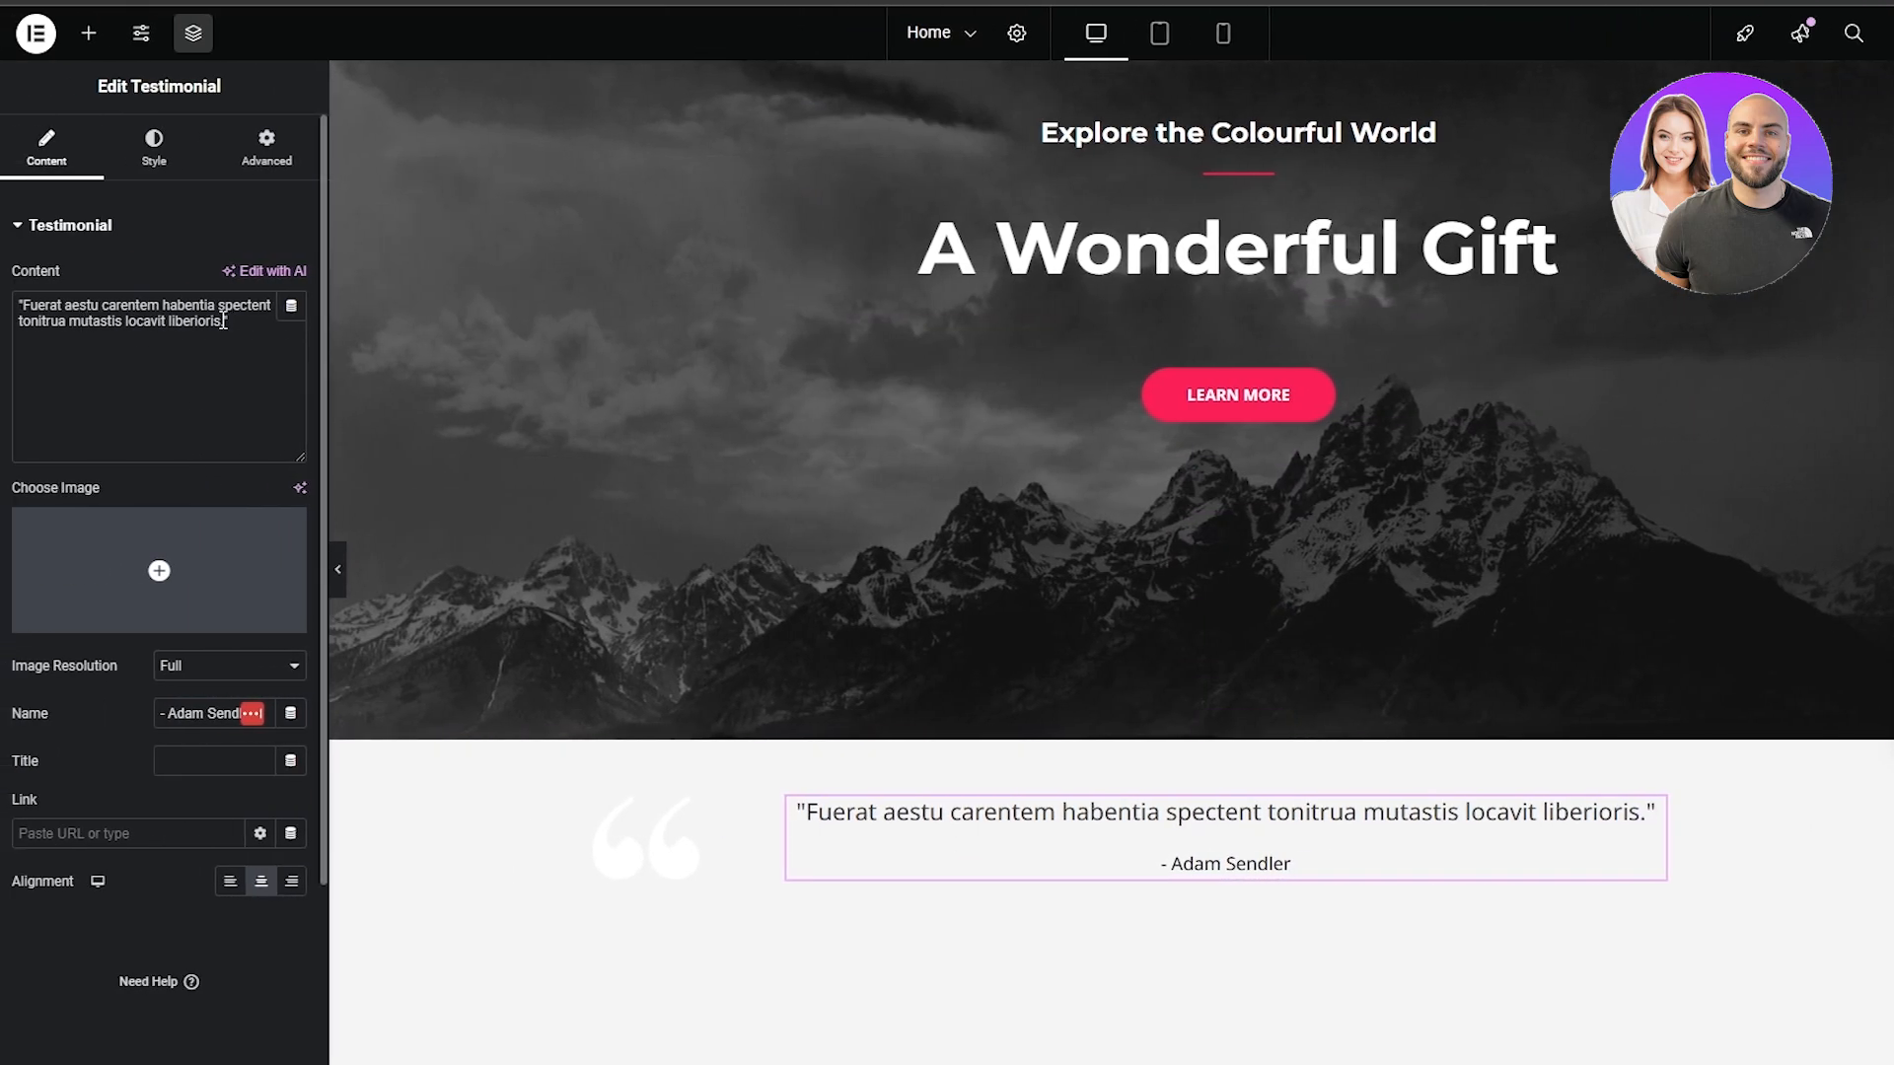
{"action": "left_click_drag", "start_coordinate": [222, 321], "coordinate": [95, 301]}
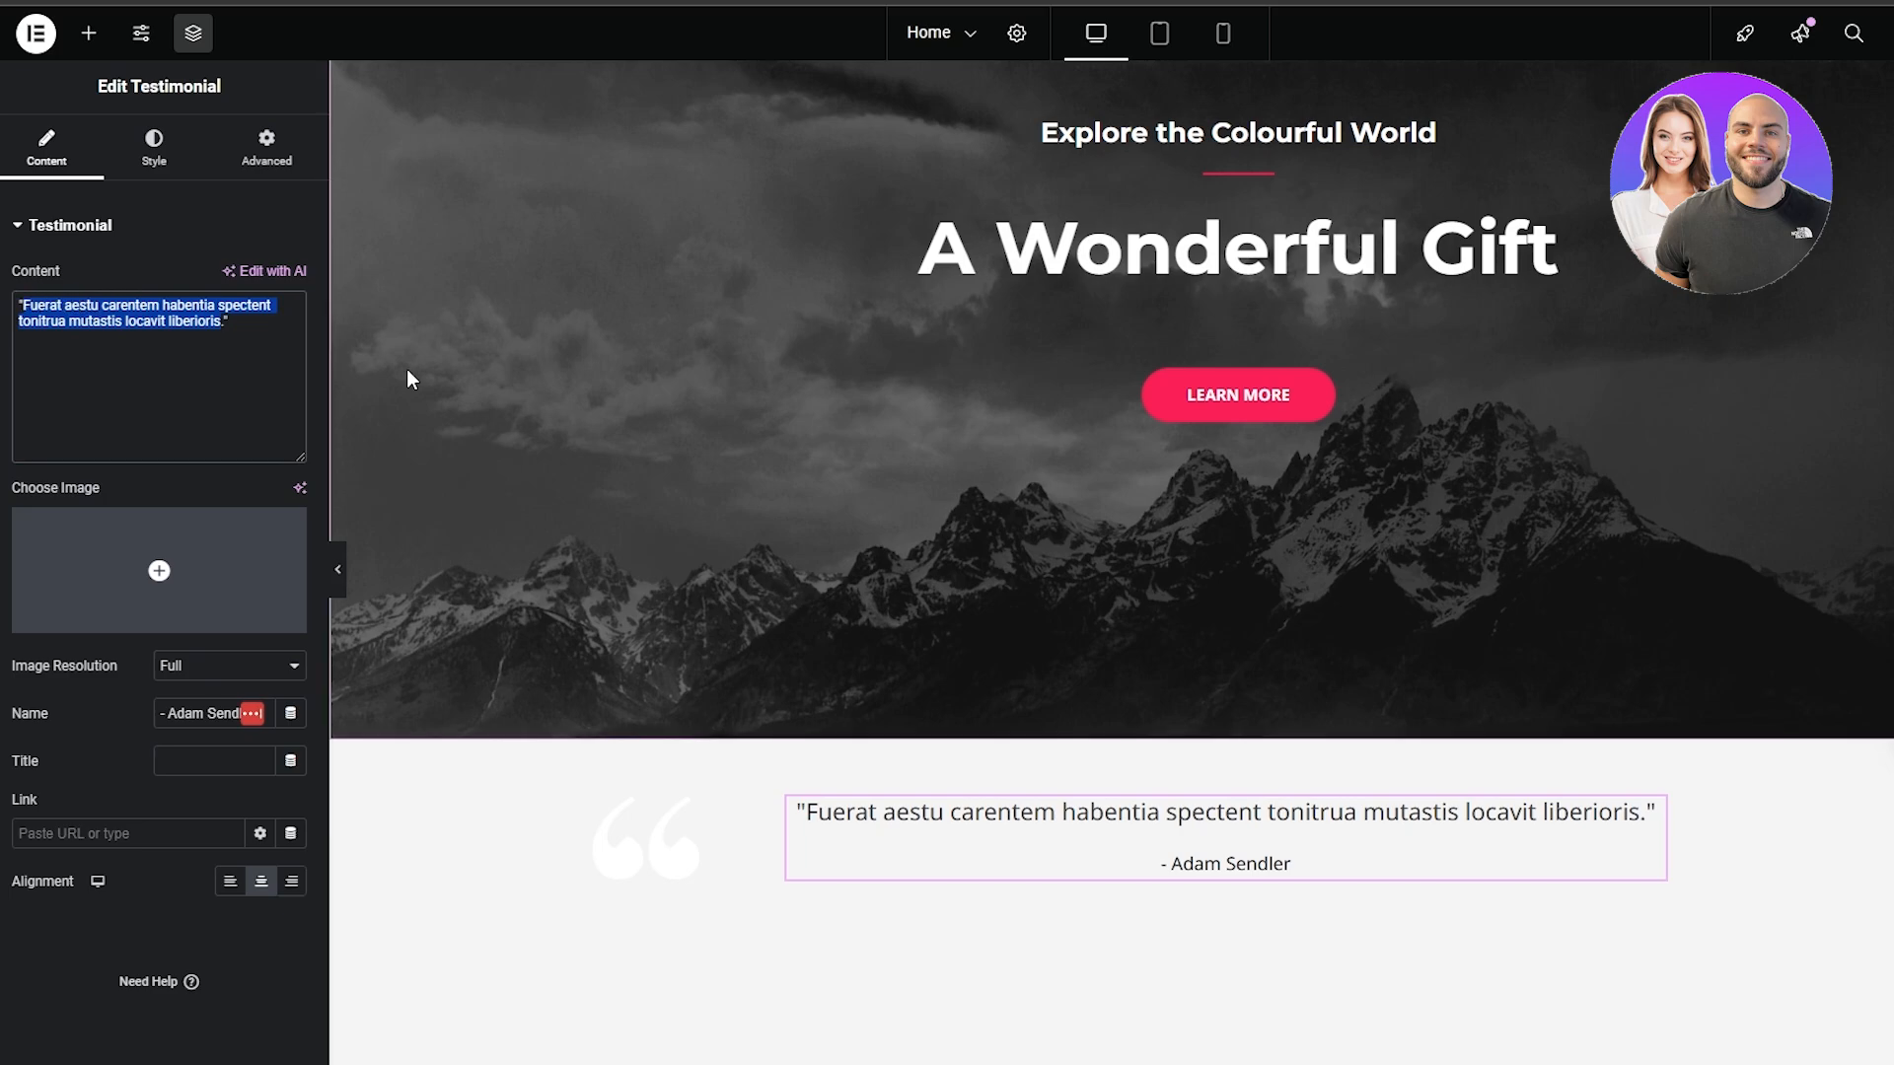
{"action": "mouse_move", "coordinate": [106, 558]}
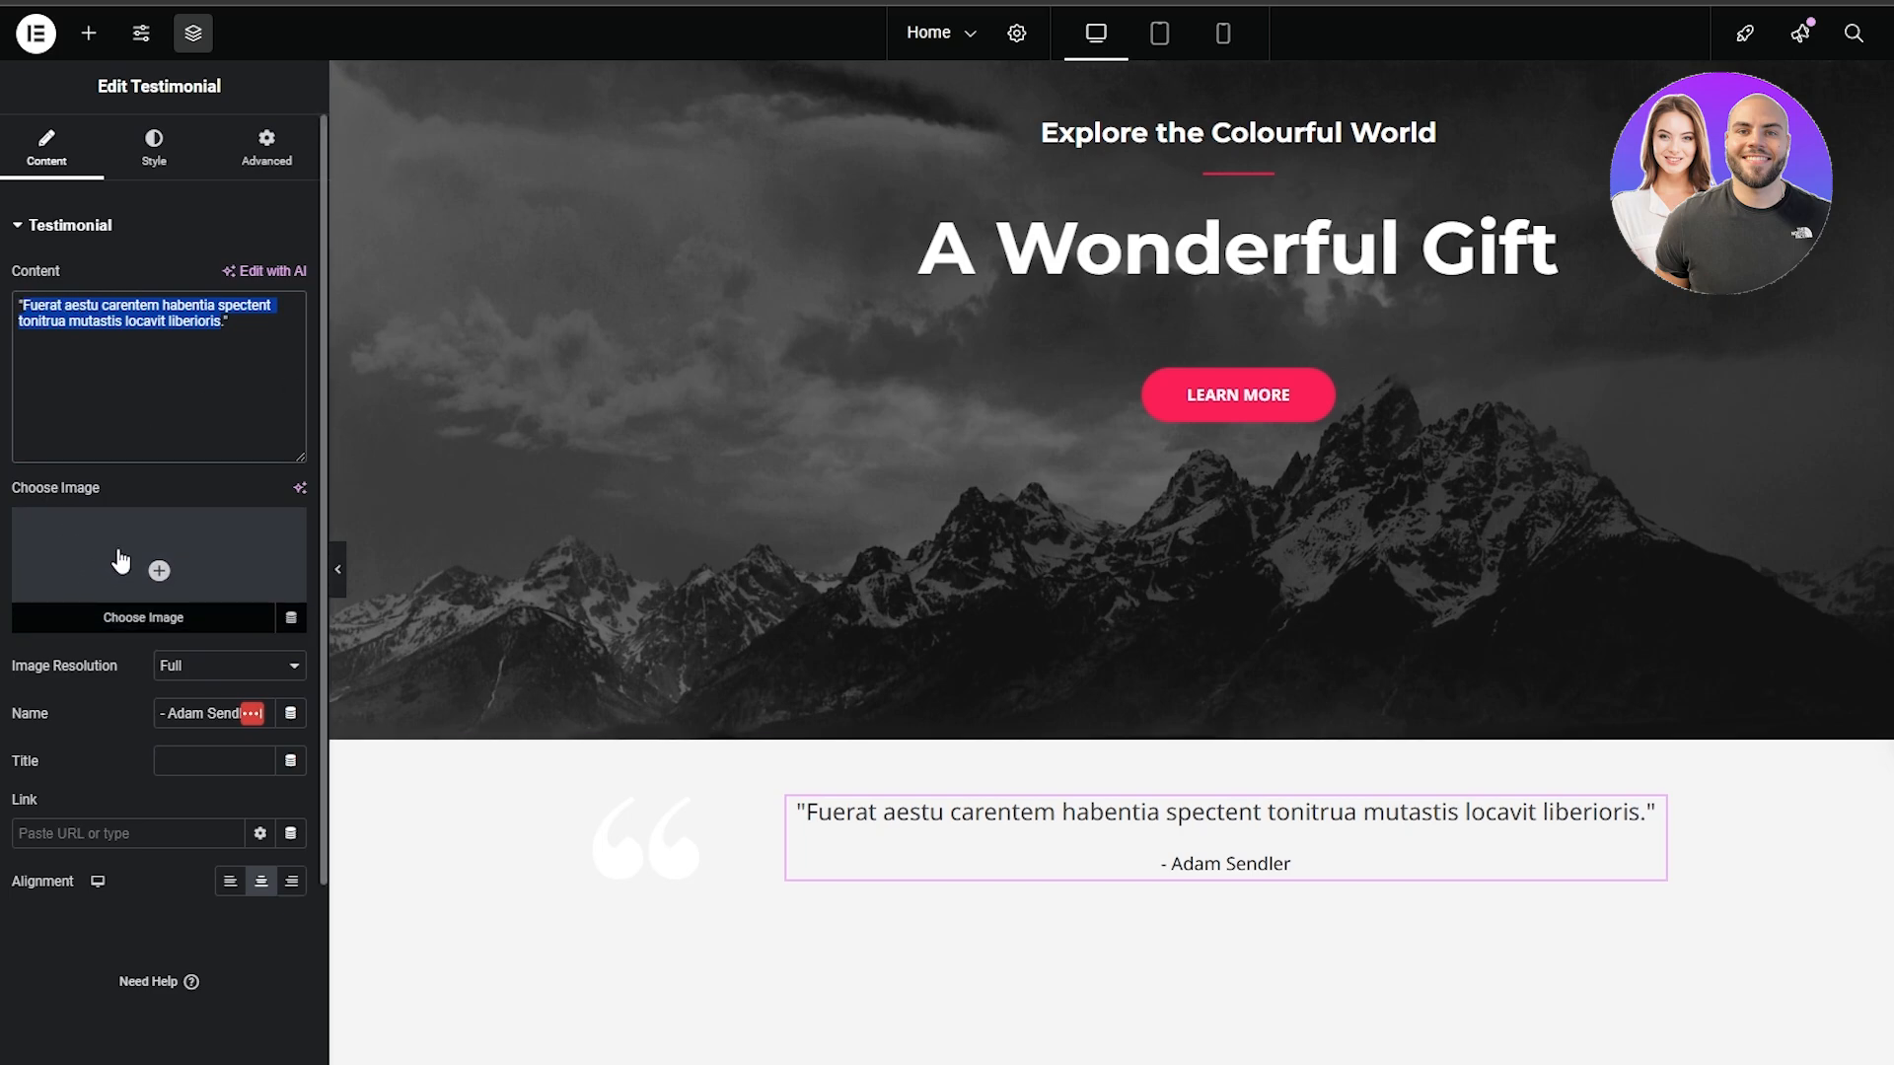
{"action": "left_click", "coordinate": [156, 734]}
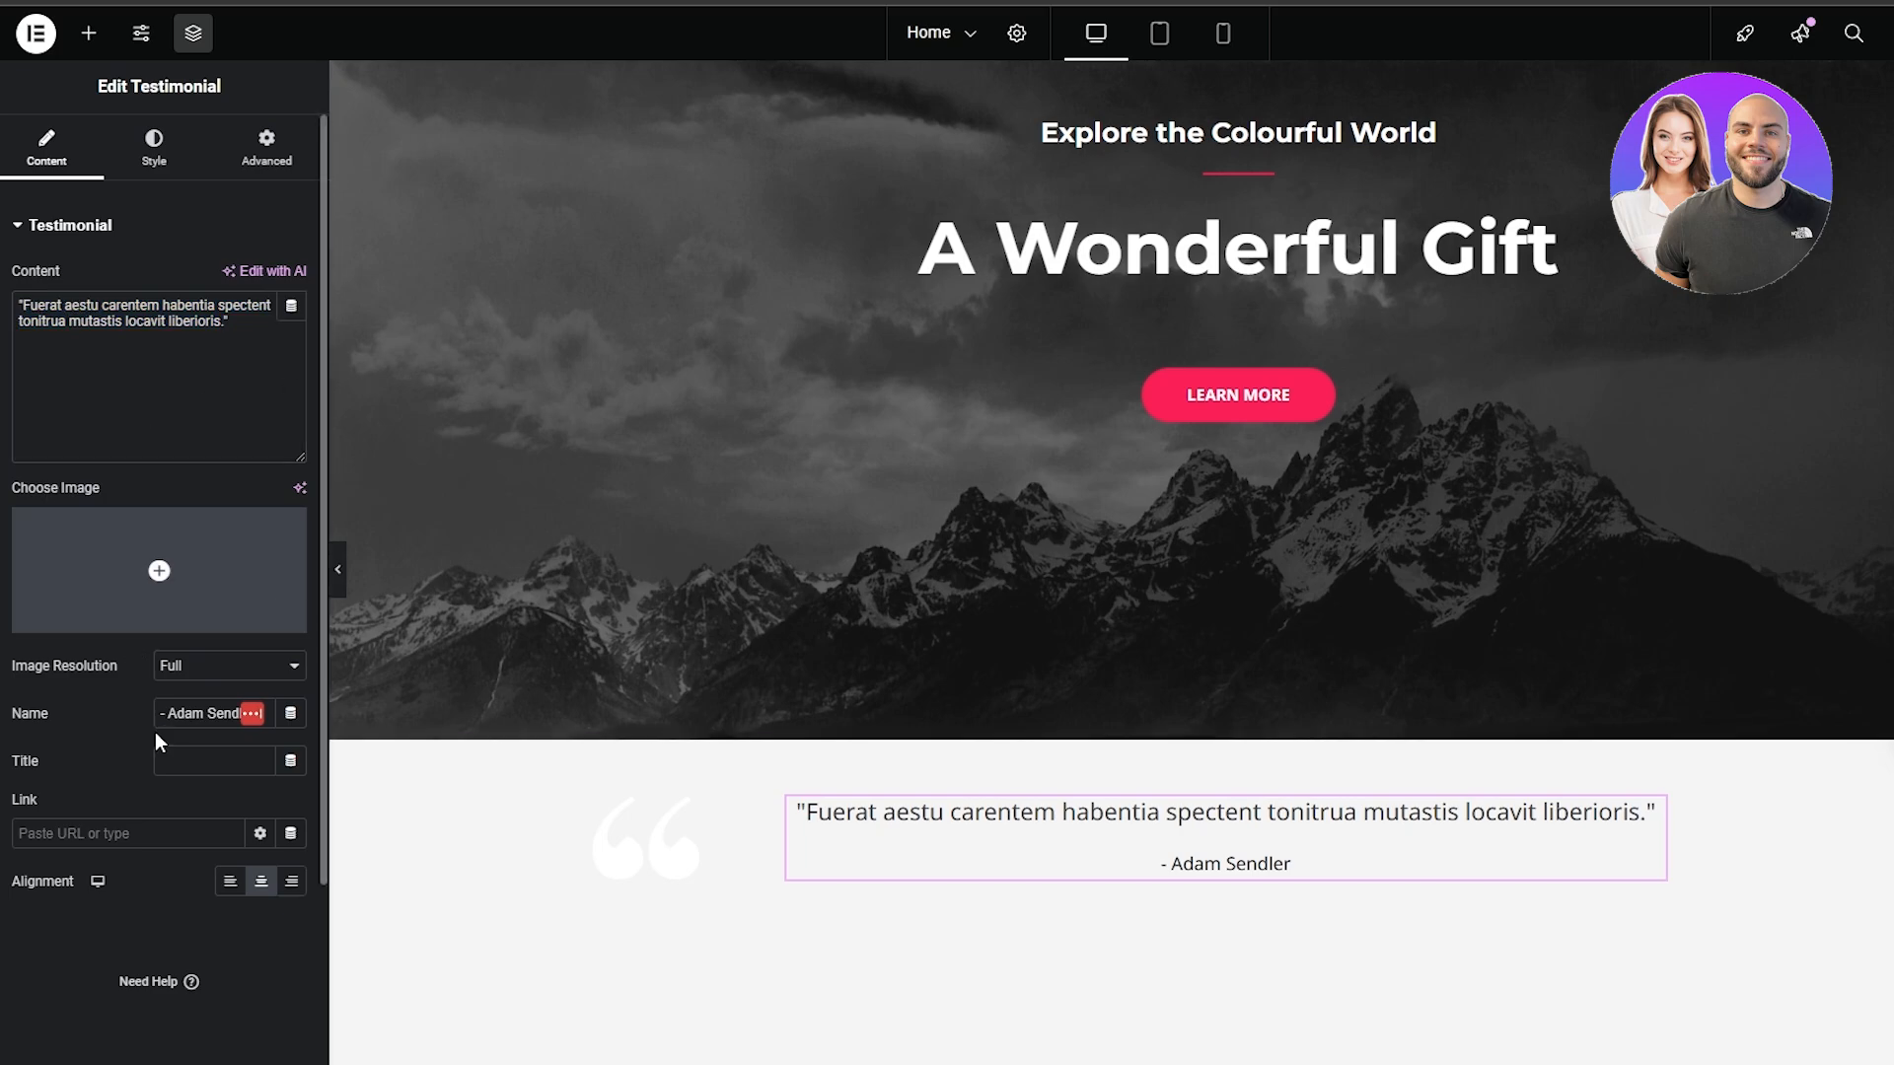
Examine the testimonial's content typography settings and the available font families, and dismiss the Global Fonts tip
{"action": "left_click", "coordinate": [148, 156]}
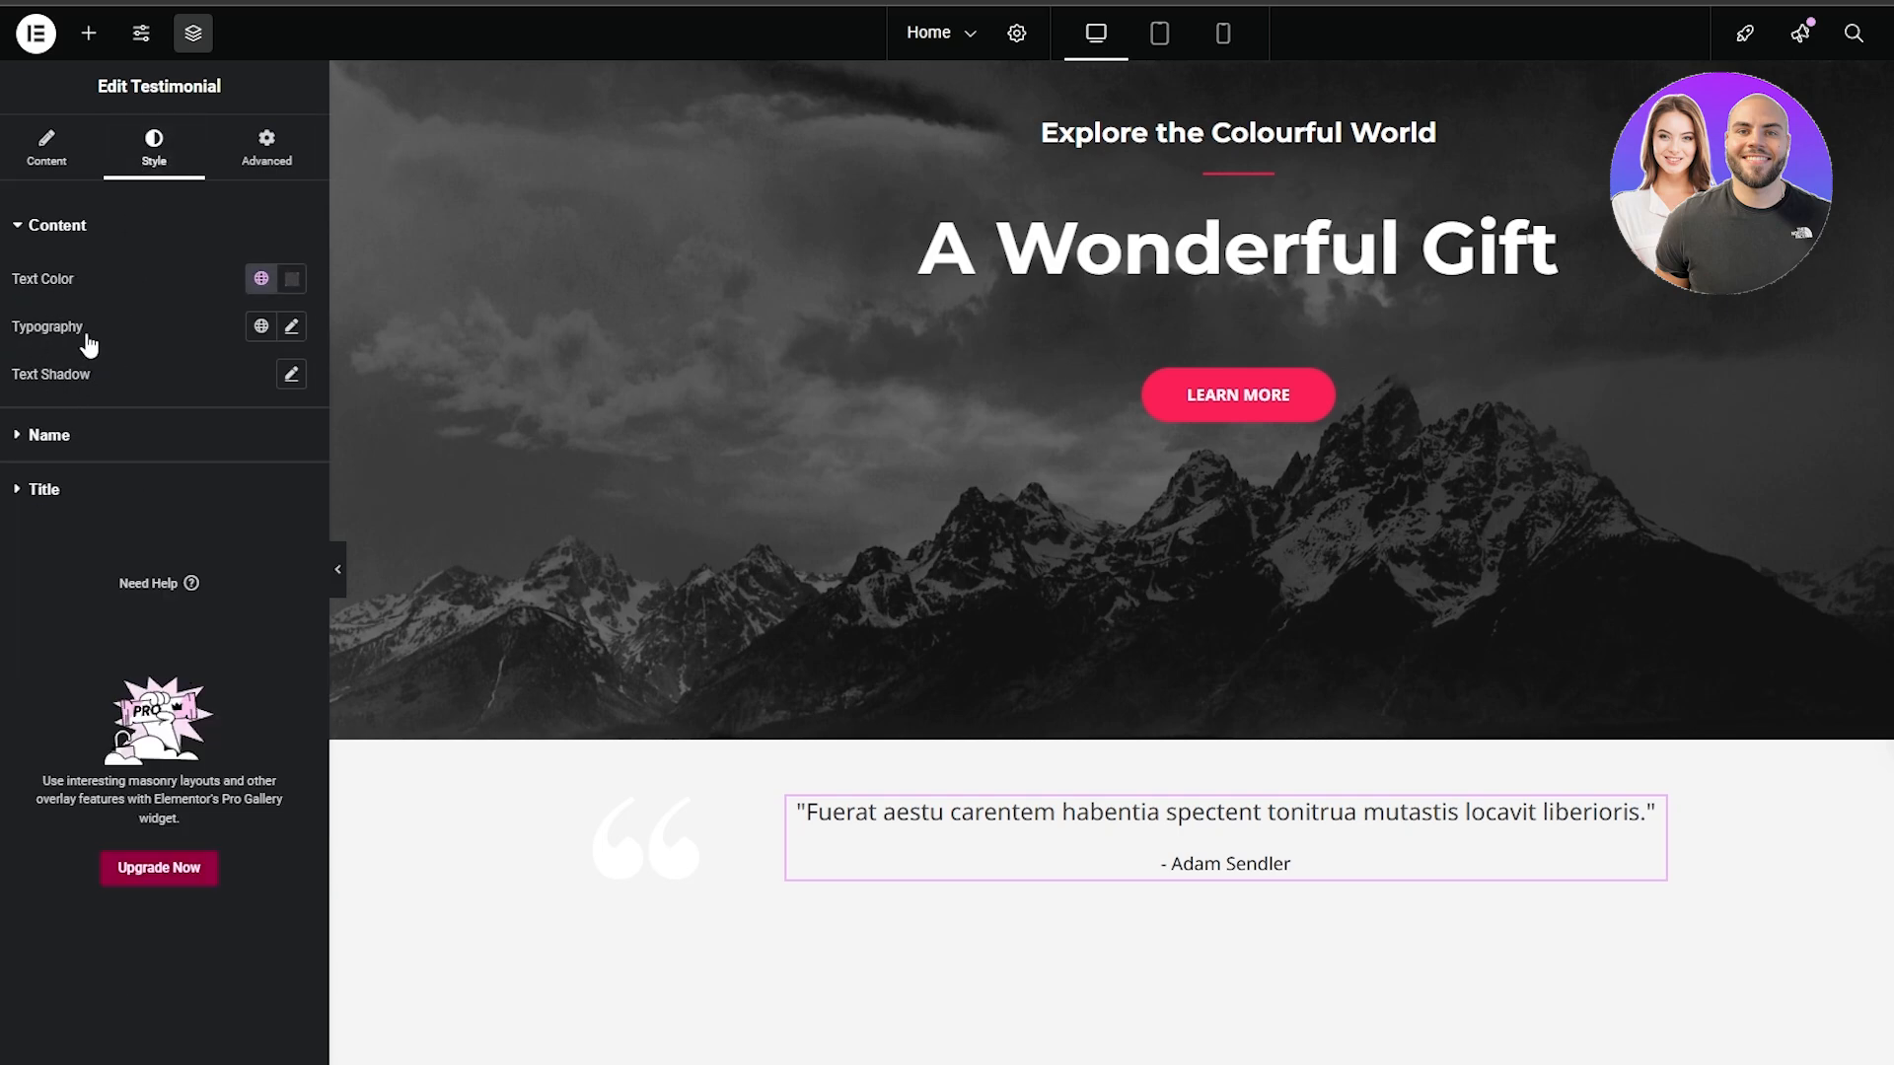
{"action": "left_click", "coordinate": [292, 327]}
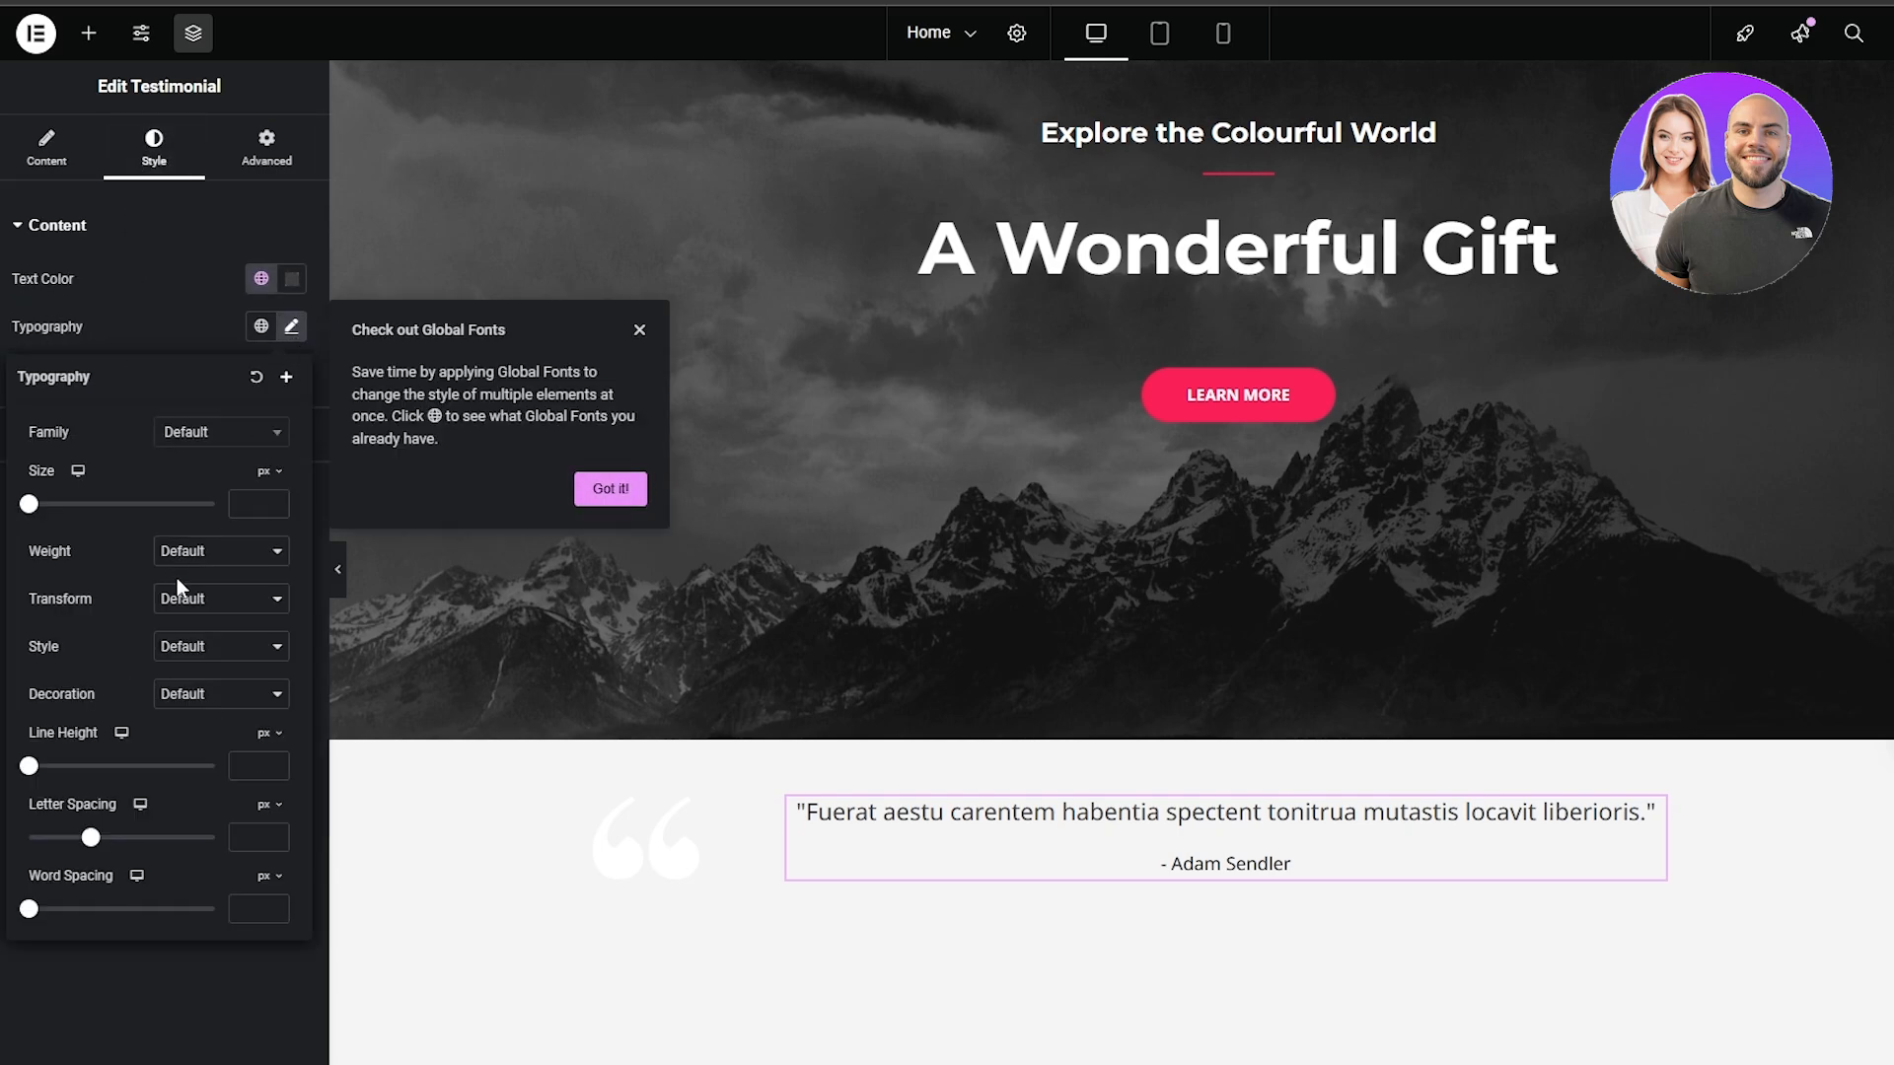
{"action": "left_click", "coordinate": [217, 433]}
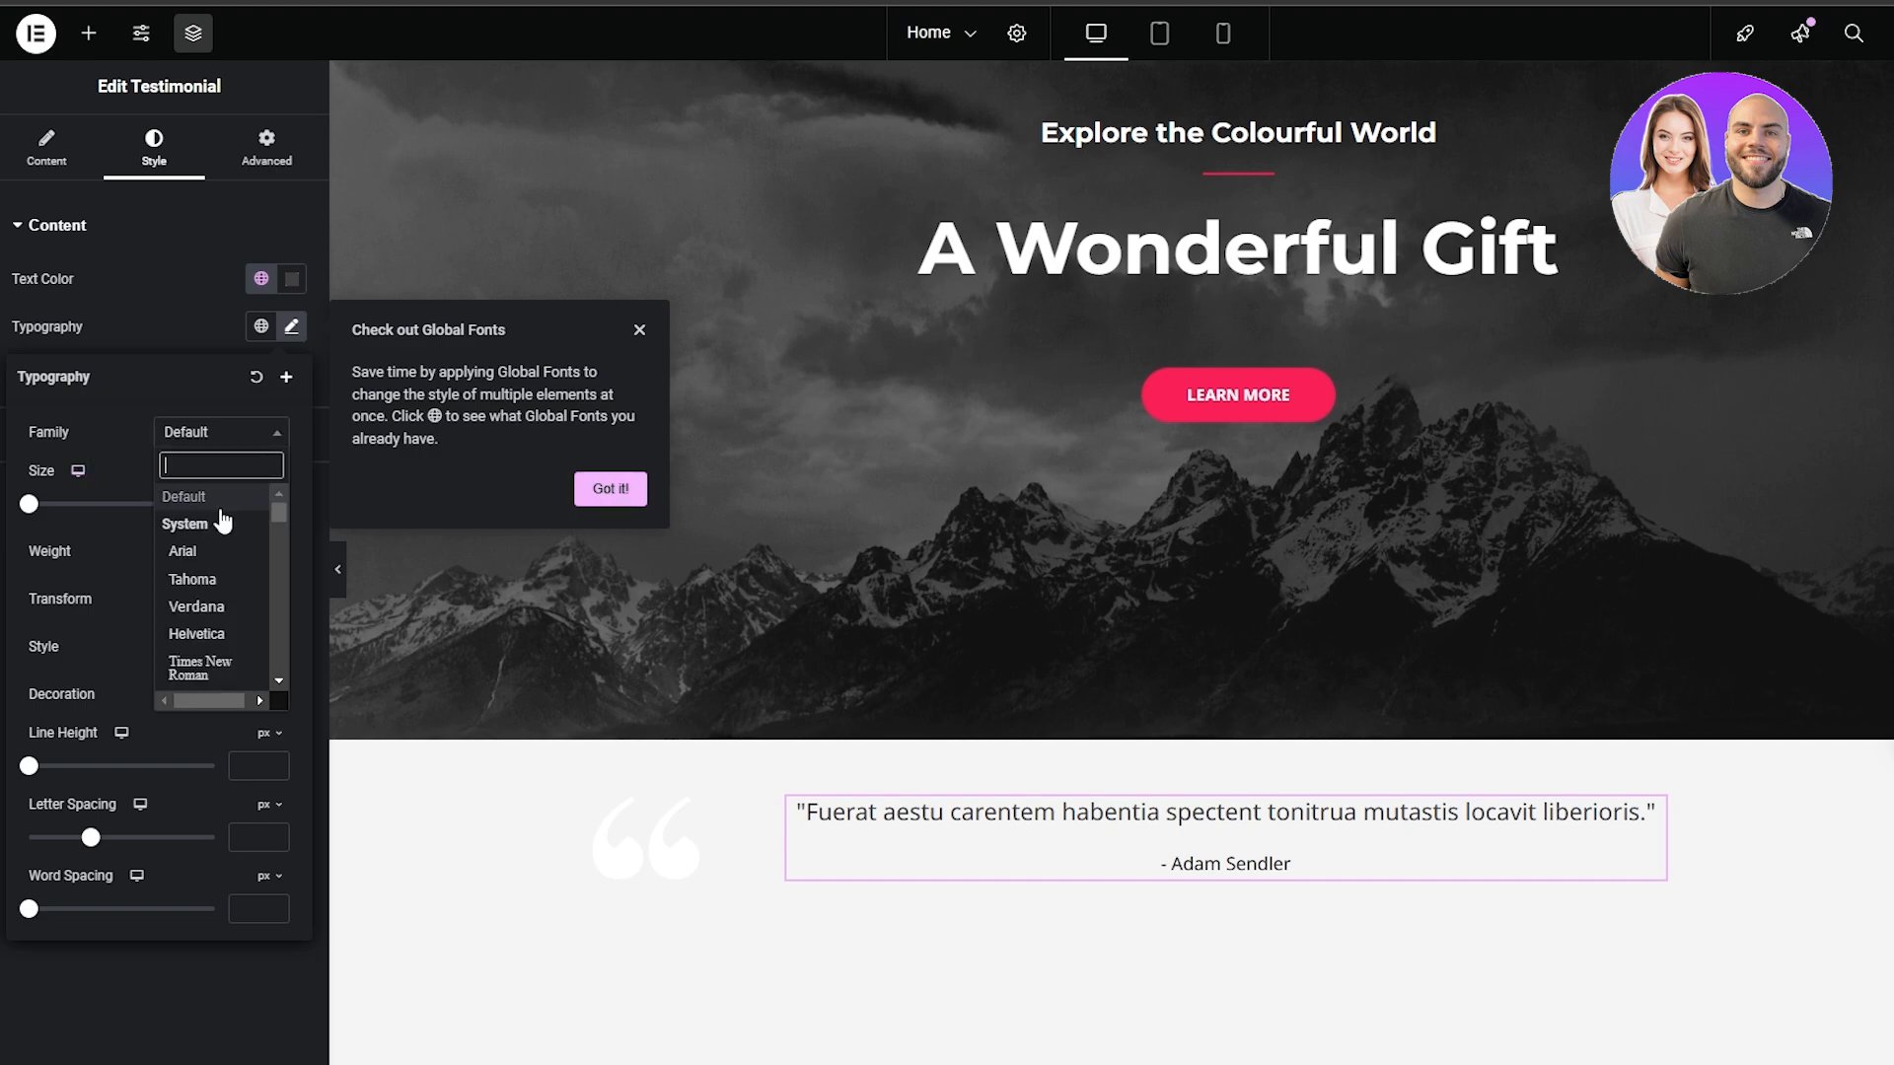
{"action": "scroll", "coordinate": [233, 647], "scroll_direction": "down", "scroll_amount": 10}
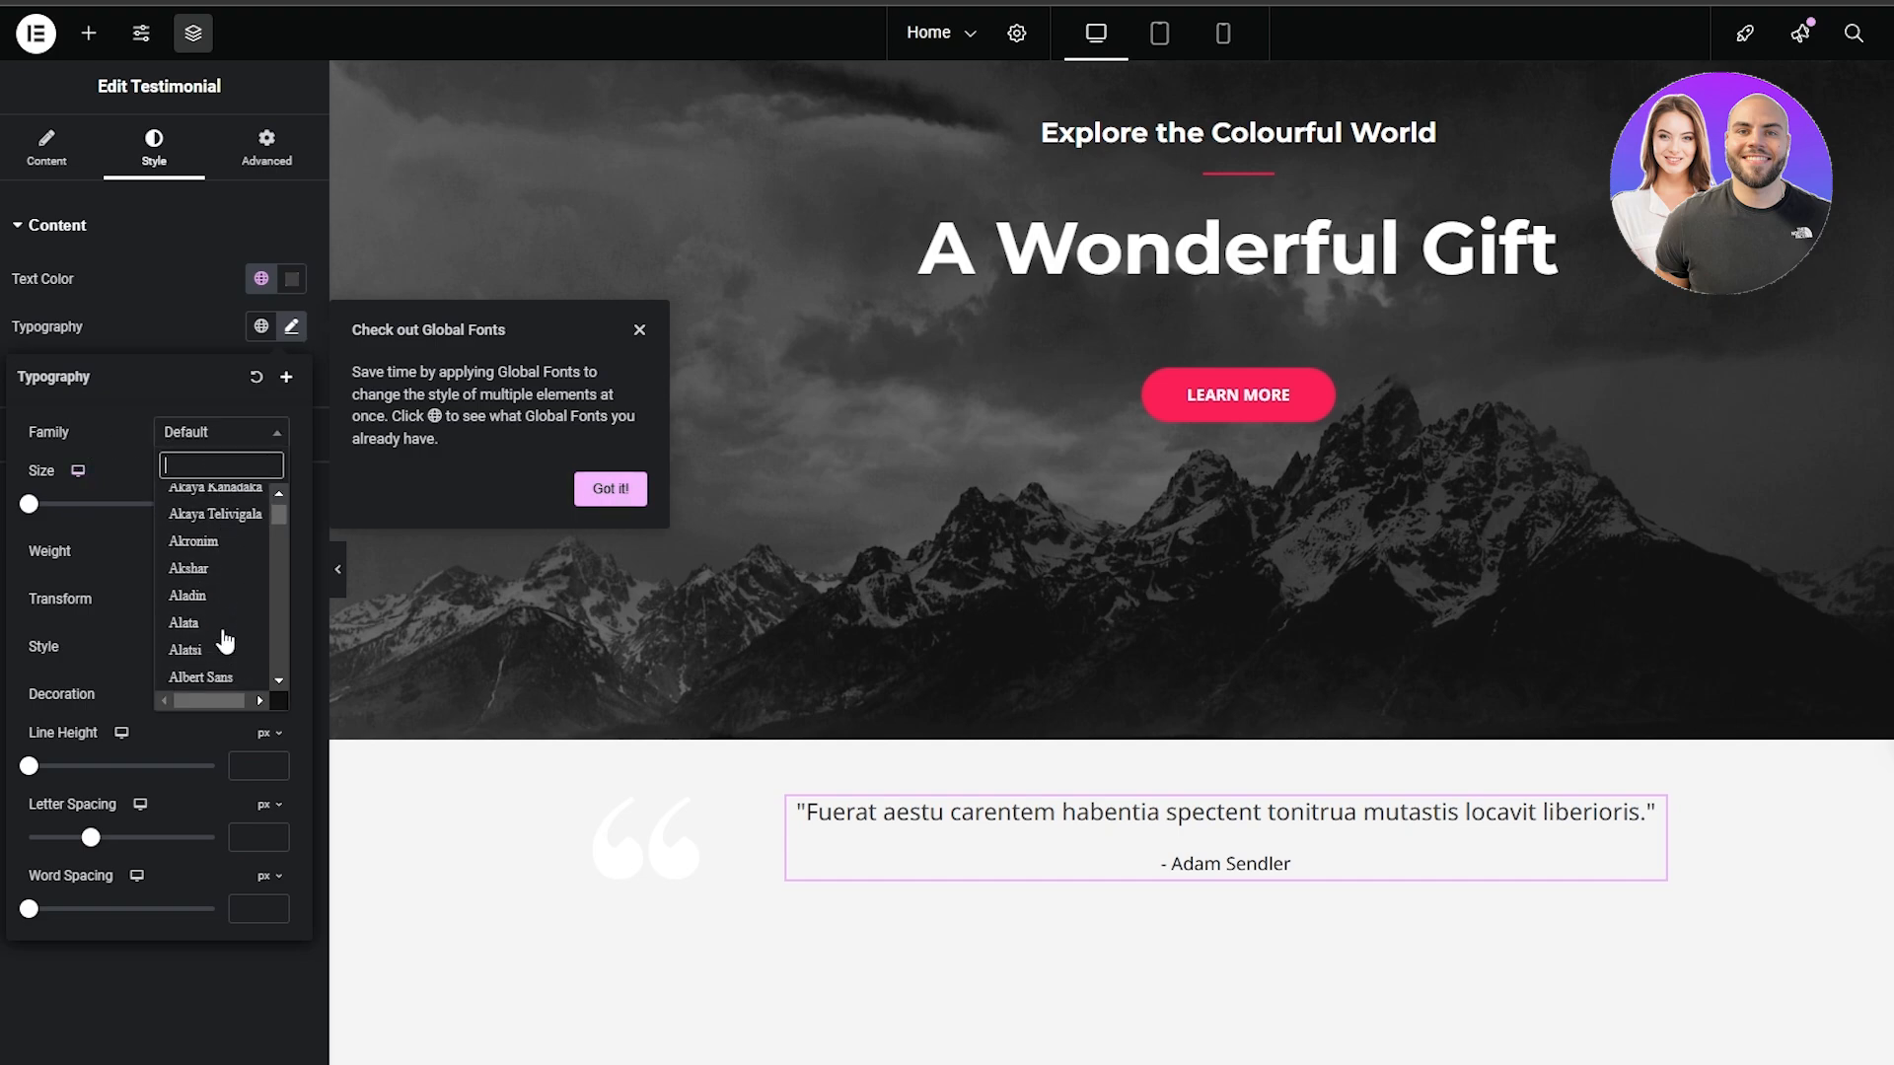
{"action": "left_click", "coordinate": [192, 404]}
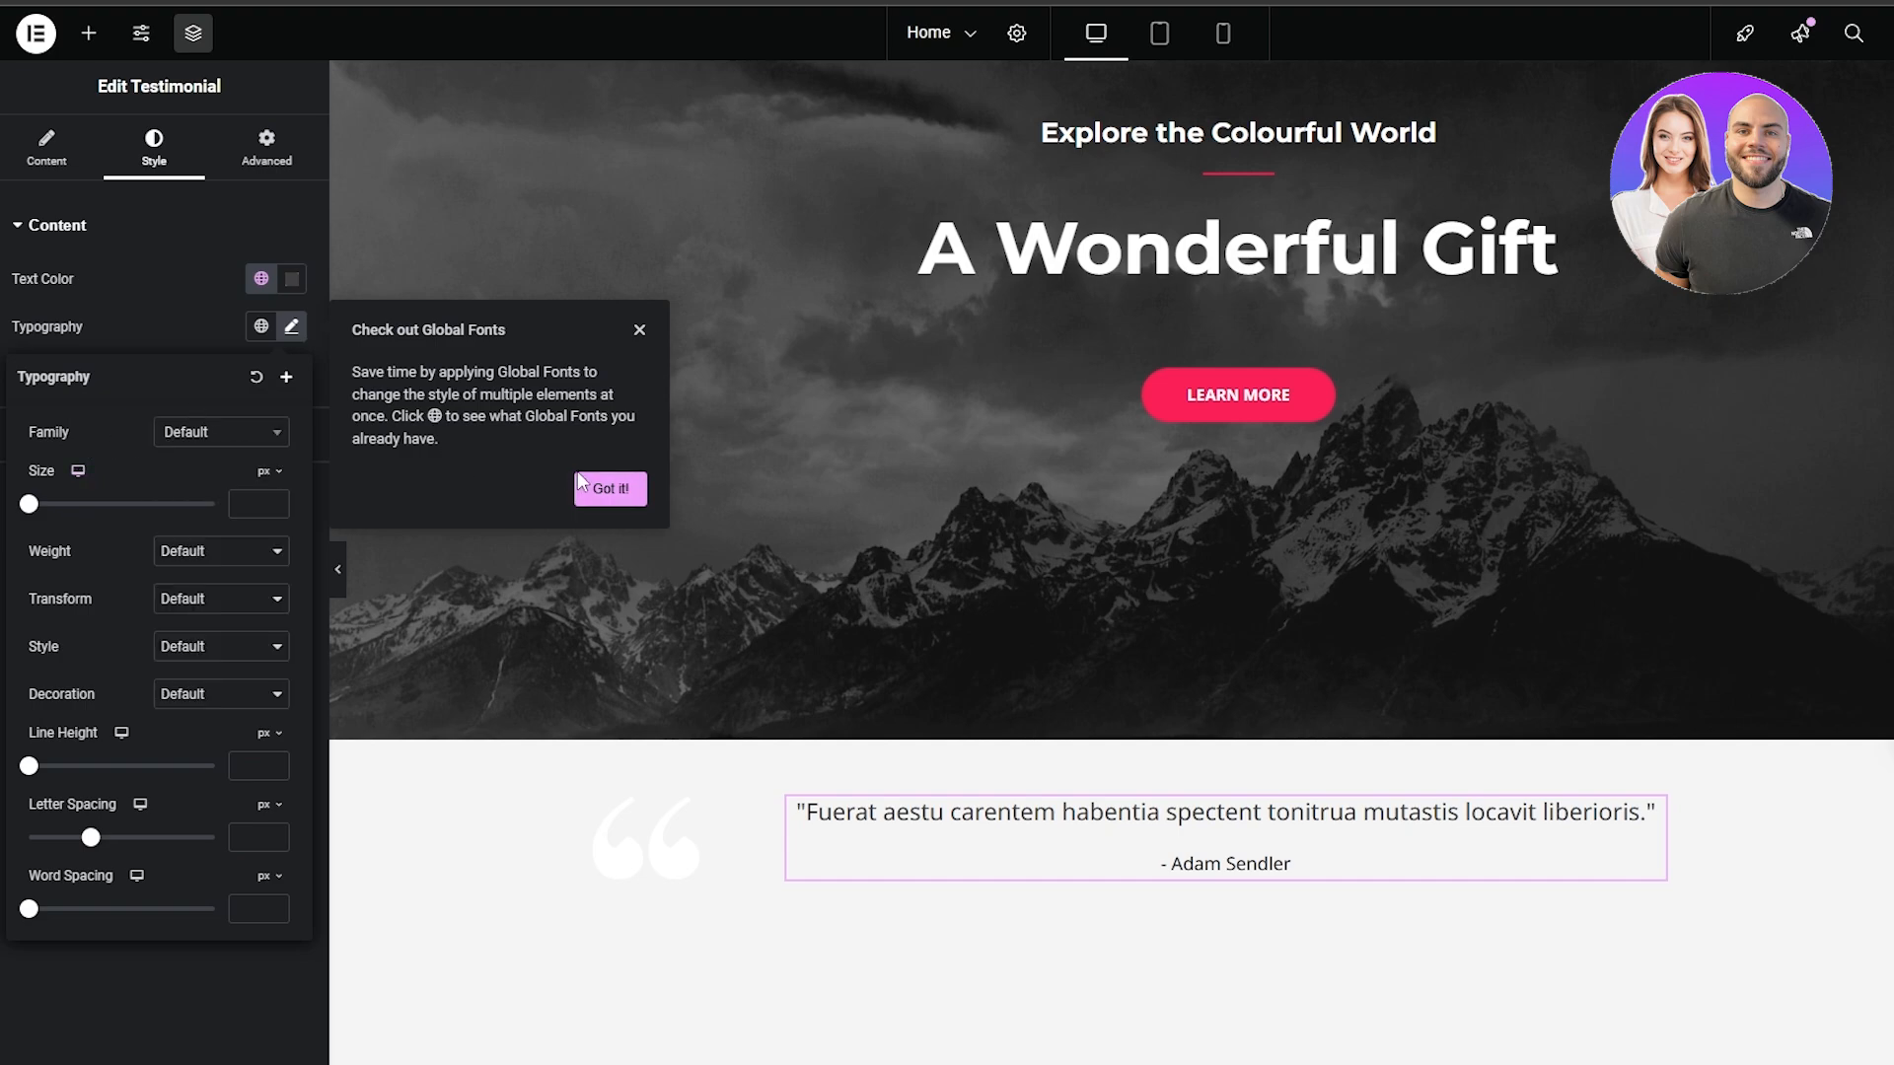
{"action": "left_click", "coordinate": [589, 490]}
Look over the whole home page from the hero to the empty widget area above the footer
{"action": "scroll", "coordinate": [641, 553], "scroll_direction": "down", "scroll_amount": 6}
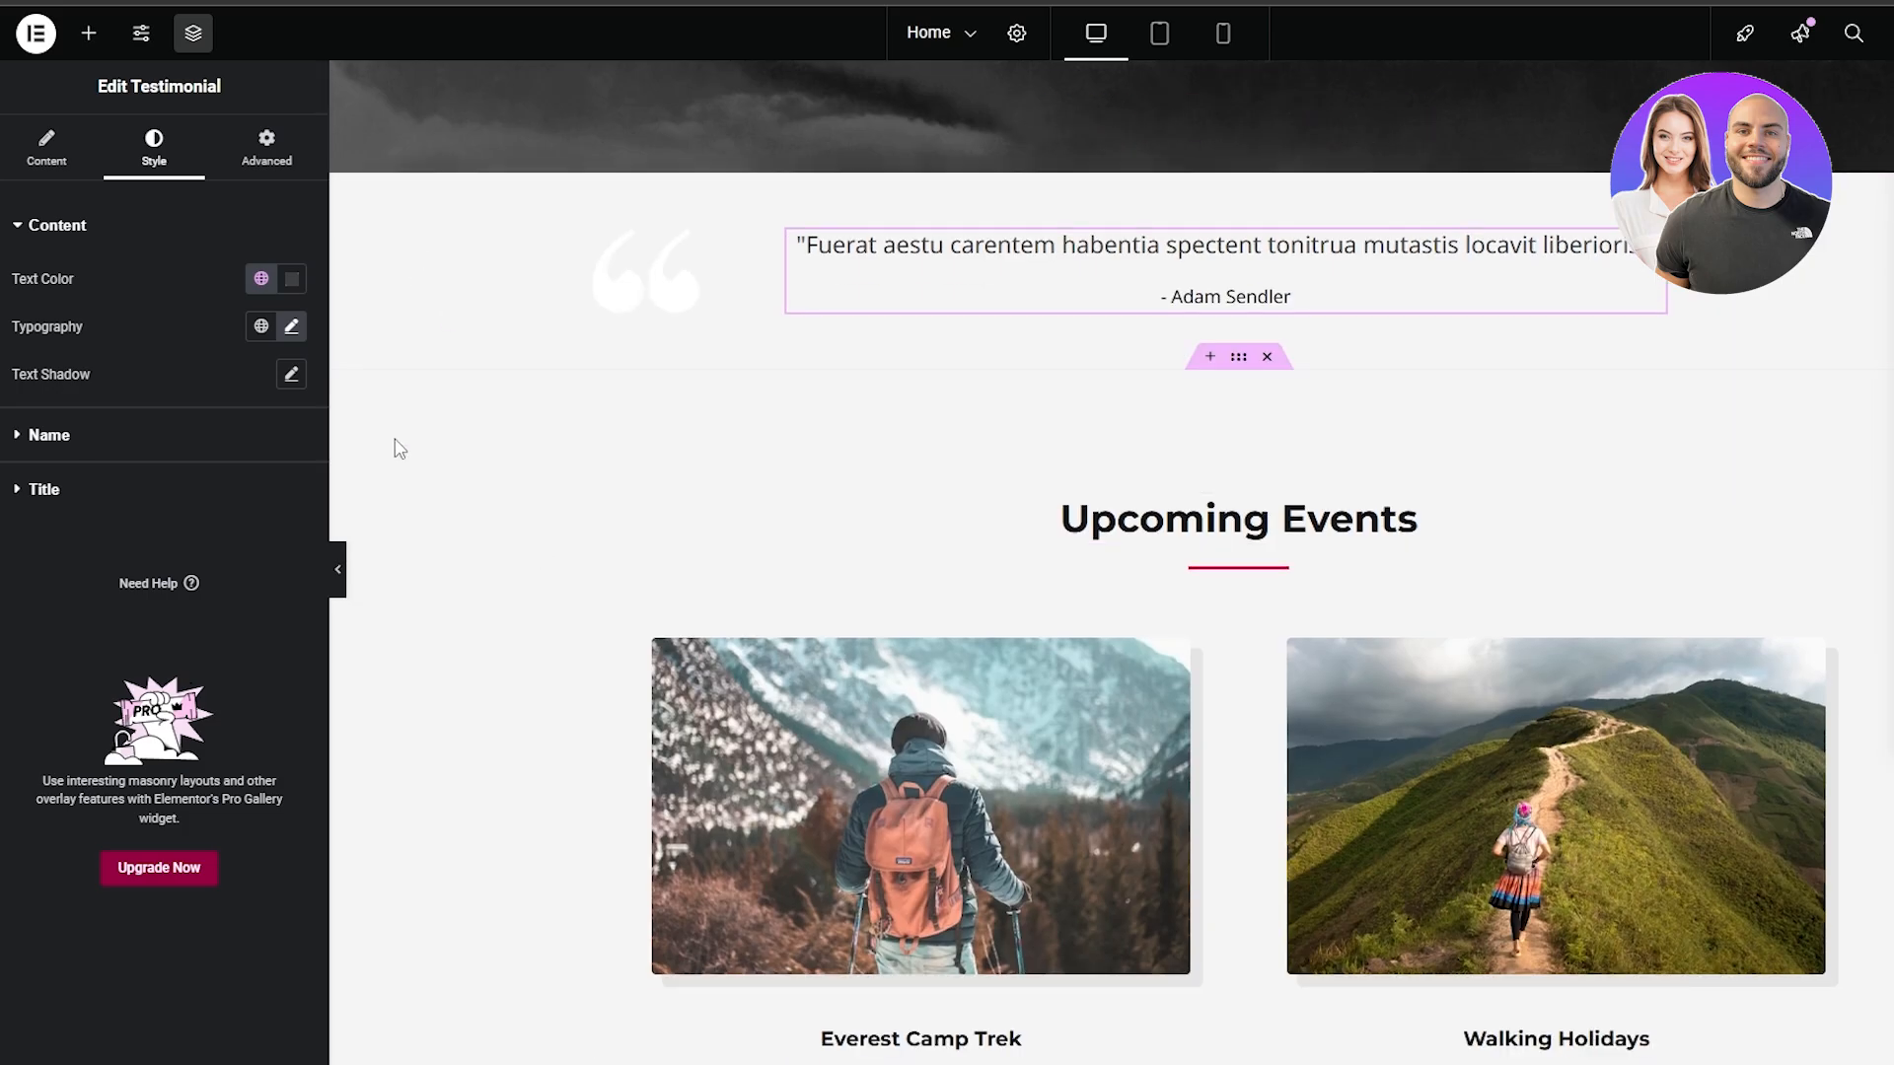
{"action": "scroll", "coordinate": [393, 434], "scroll_direction": "down", "scroll_amount": 10}
{"action": "scroll", "coordinate": [392, 434], "scroll_direction": "down", "scroll_amount": 10}
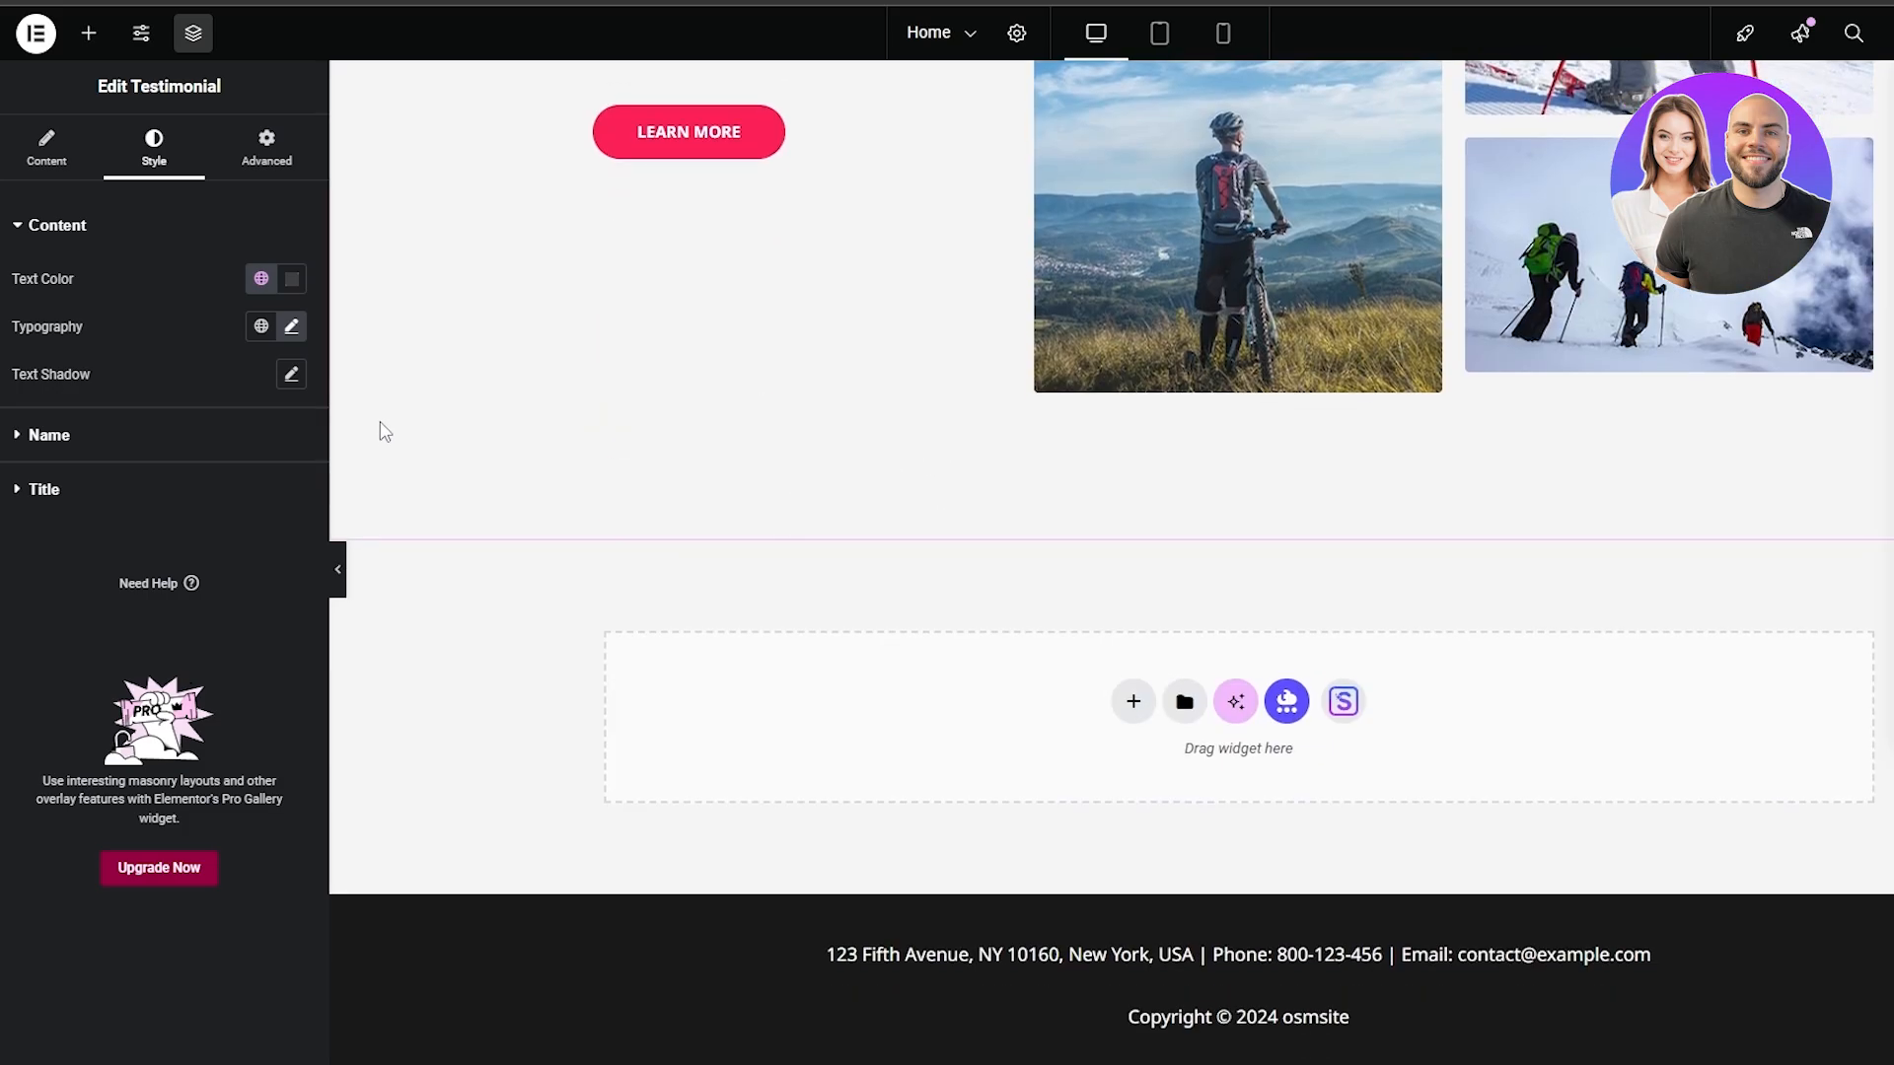
{"action": "scroll", "coordinate": [1223, 636], "scroll_direction": "up", "scroll_amount": 6}
{"action": "scroll", "coordinate": [1177, 600], "scroll_direction": "down", "scroll_amount": 5}
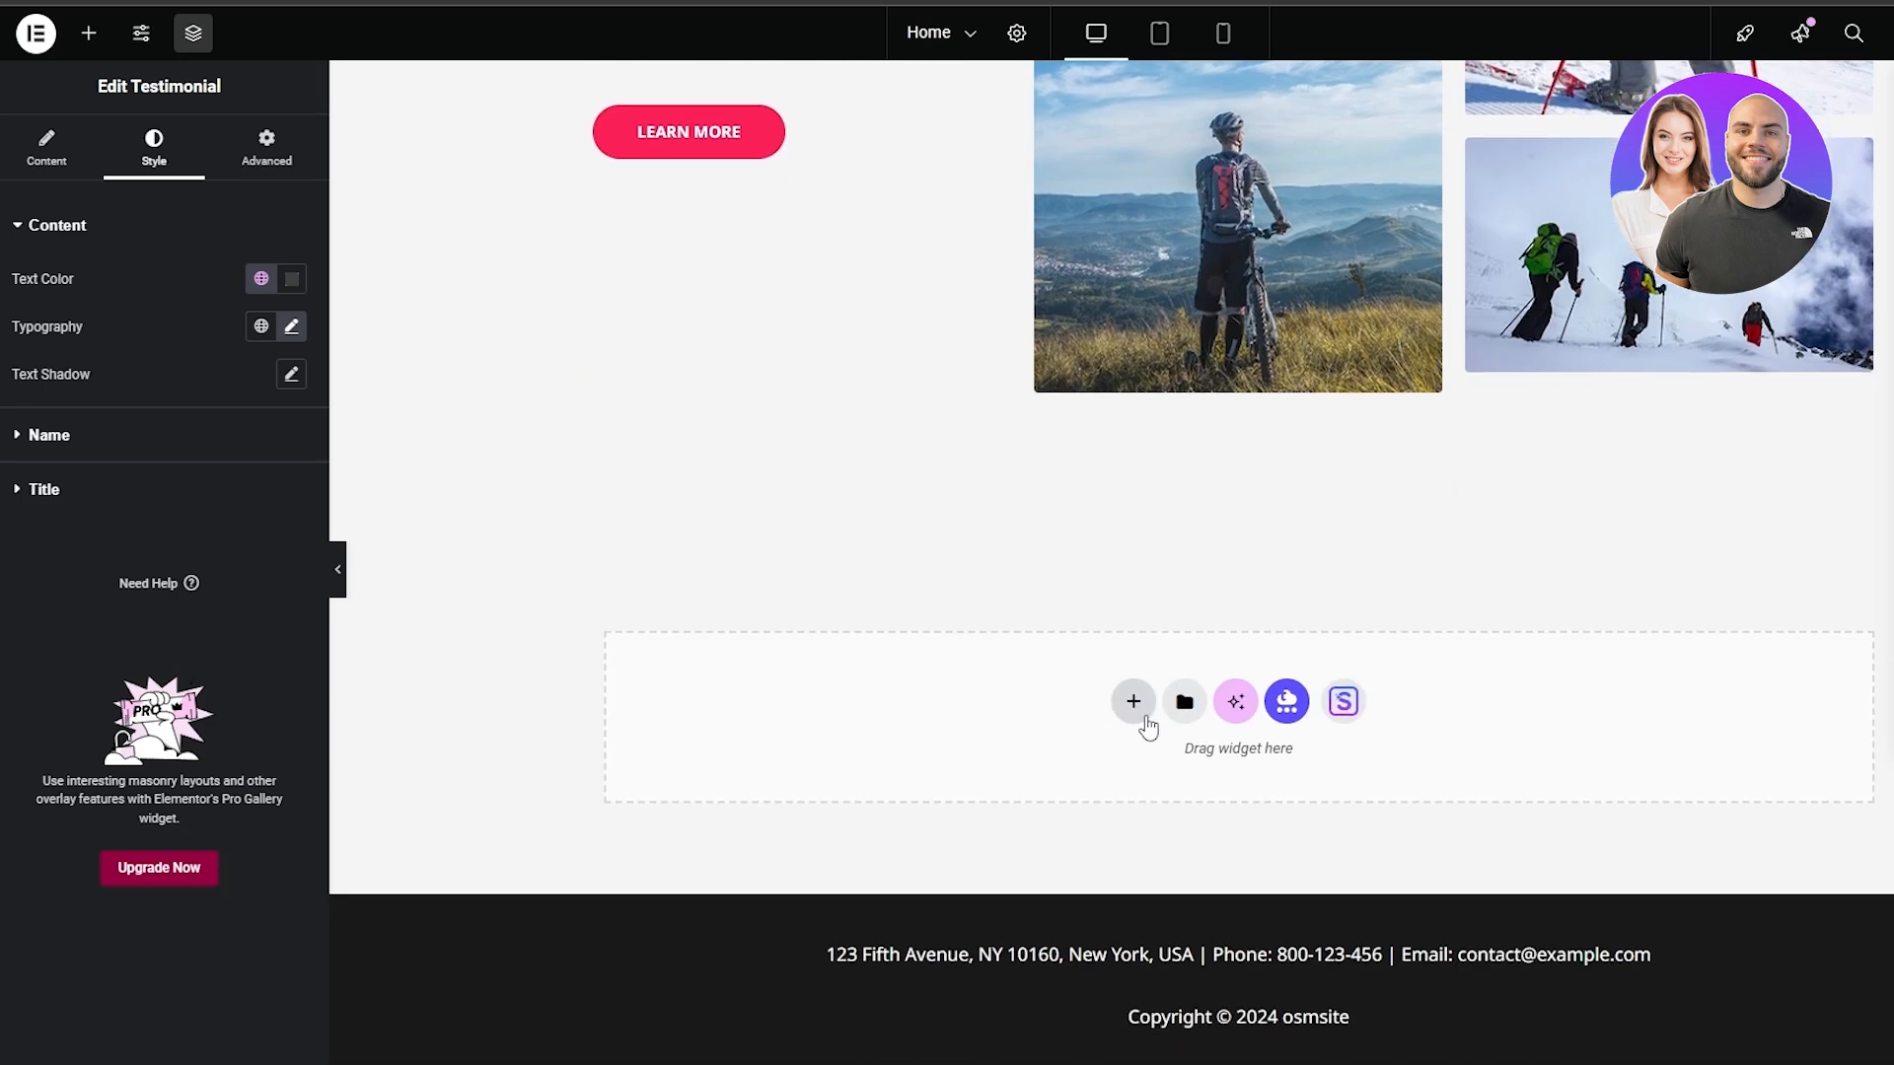
{"action": "scroll", "coordinate": [1137, 704], "scroll_direction": "up", "scroll_amount": 5}
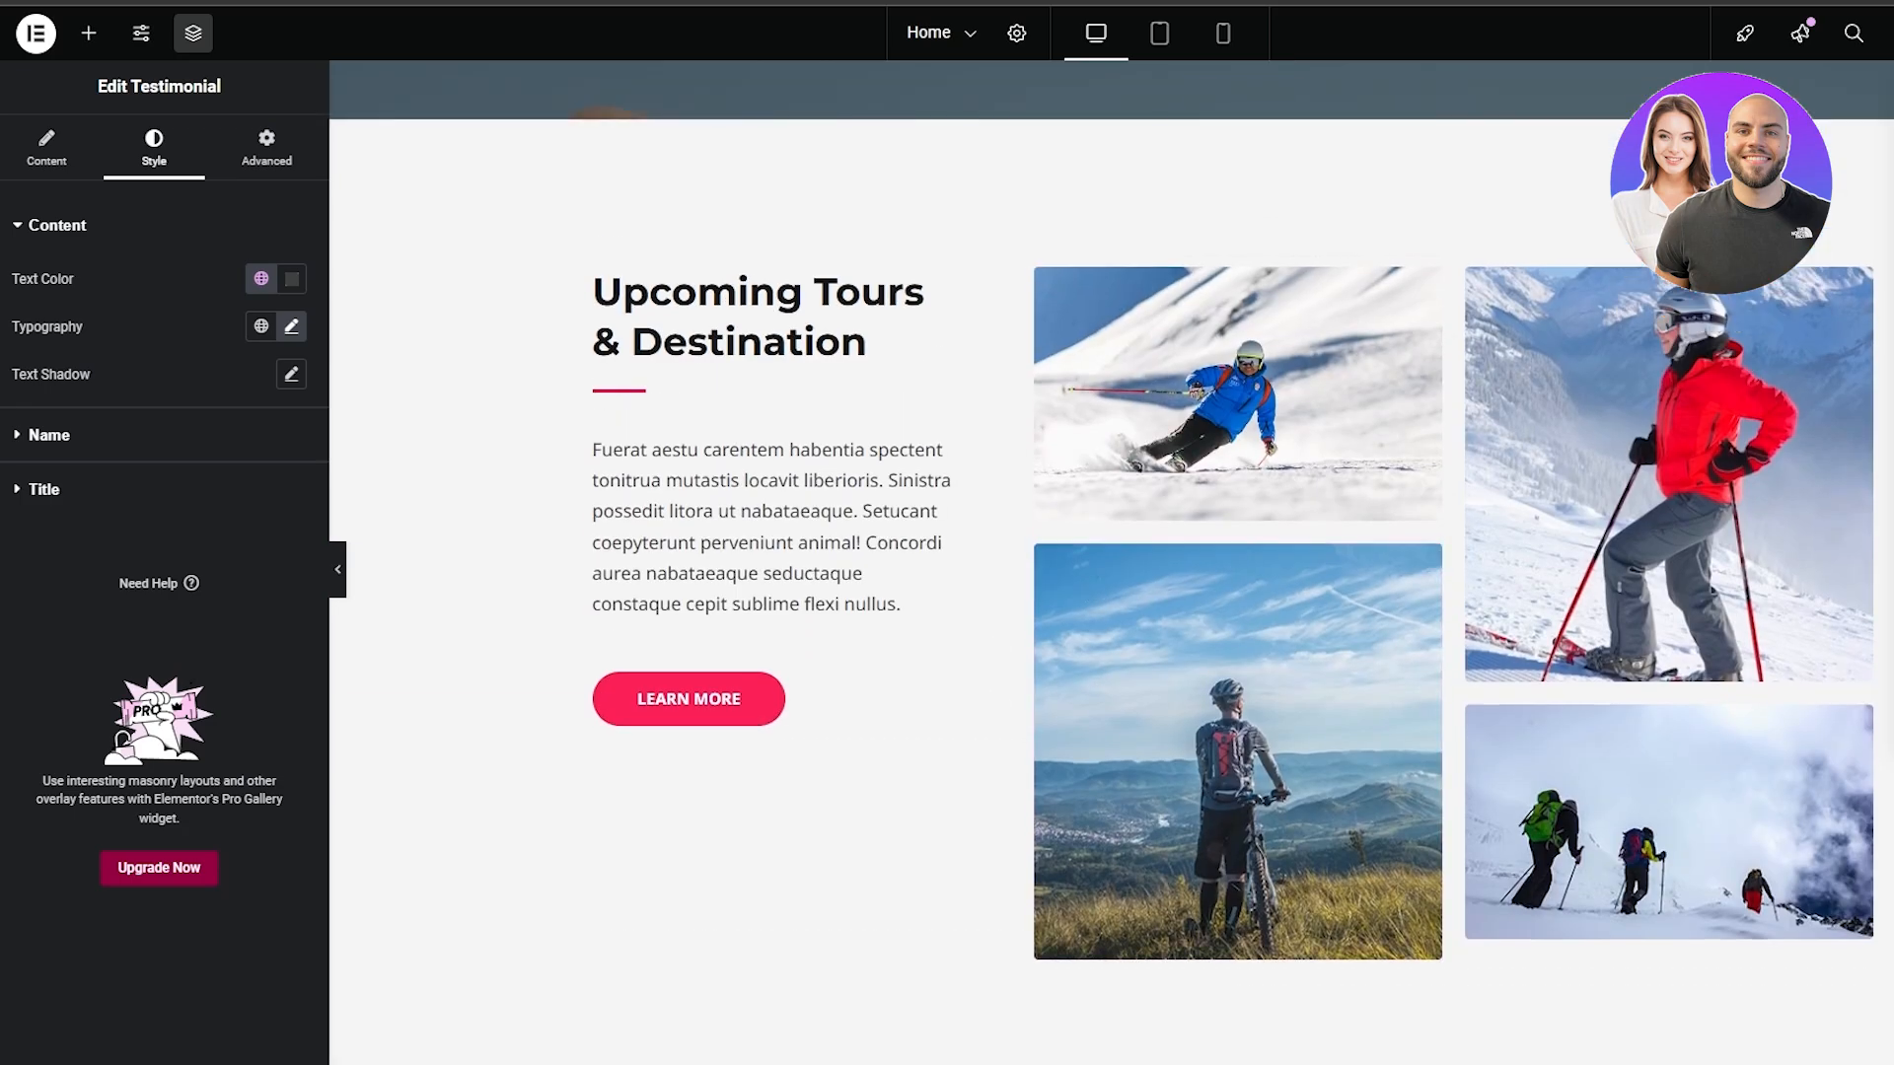
{"action": "scroll", "coordinate": [1320, 369], "scroll_direction": "up", "scroll_amount": 10}
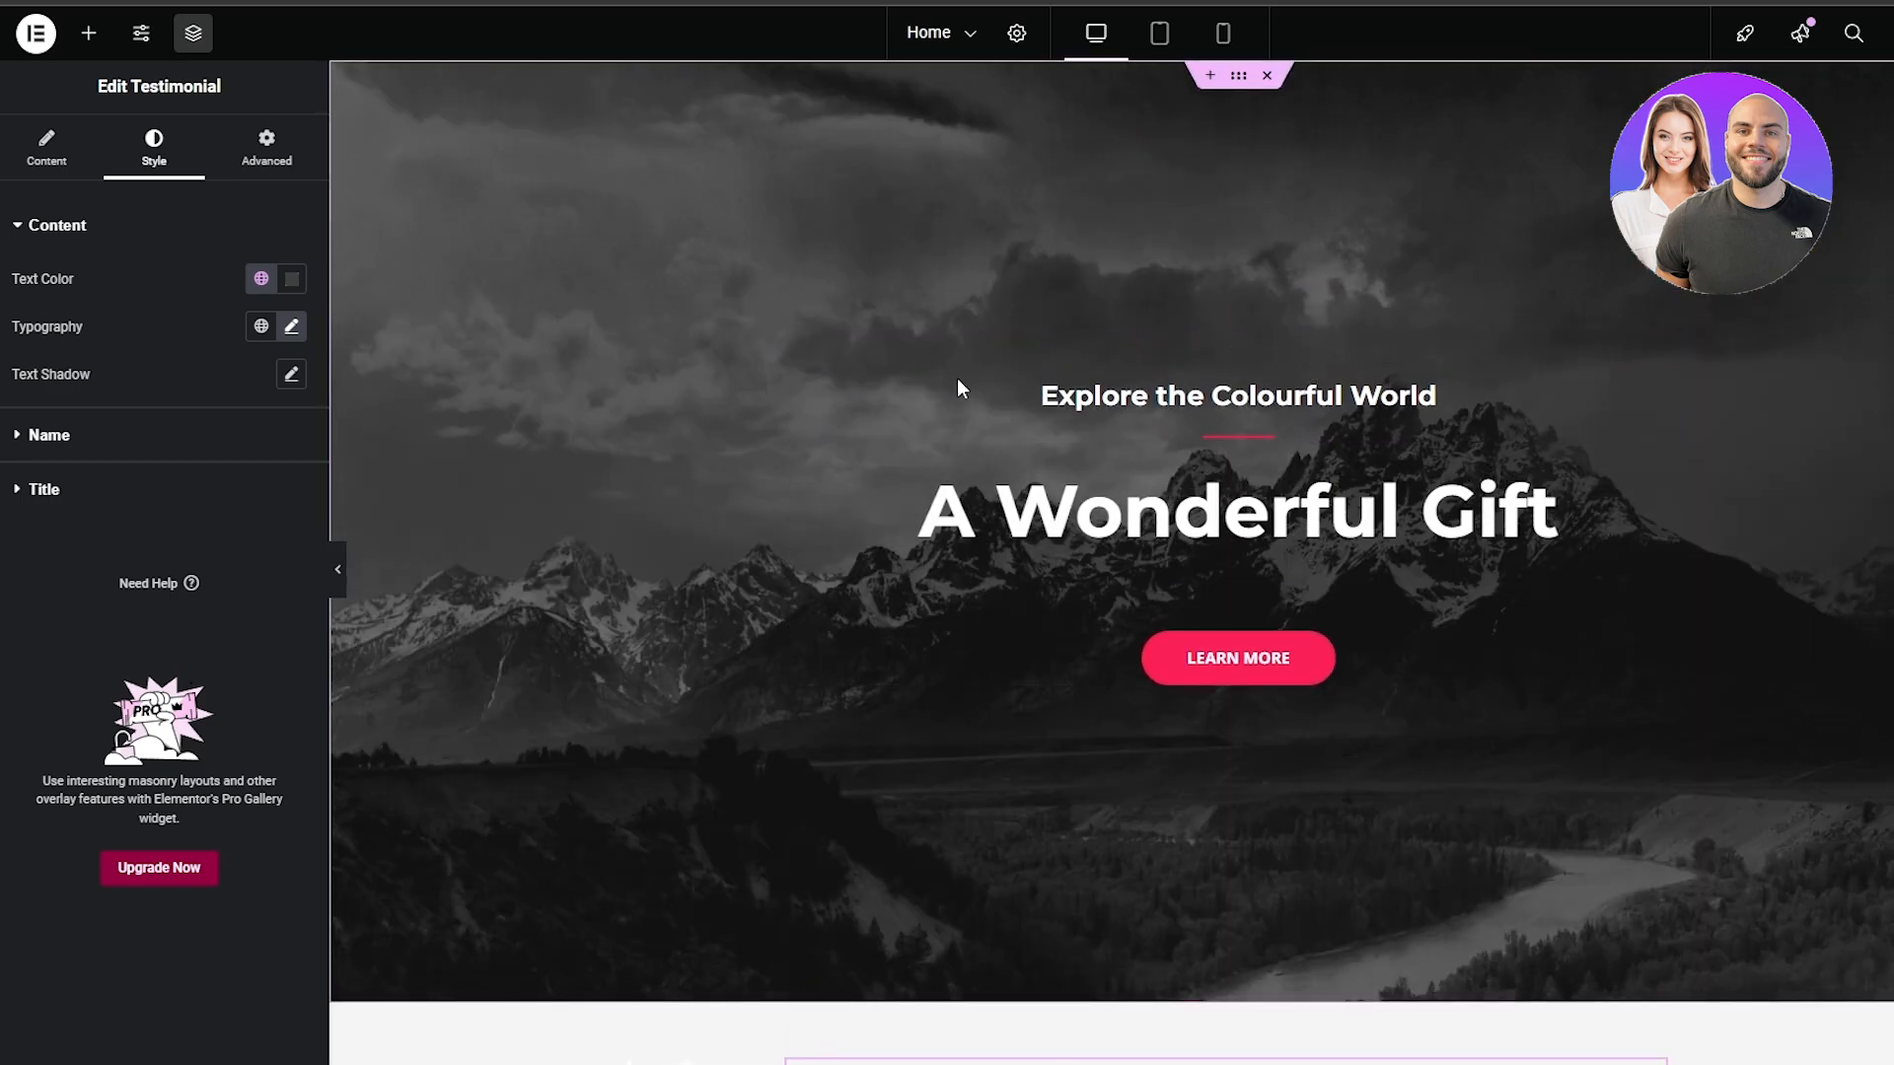
{"action": "scroll", "coordinate": [954, 375], "scroll_direction": "down", "scroll_amount": 6}
{"action": "scroll", "coordinate": [949, 347], "scroll_direction": "down", "scroll_amount": 10}
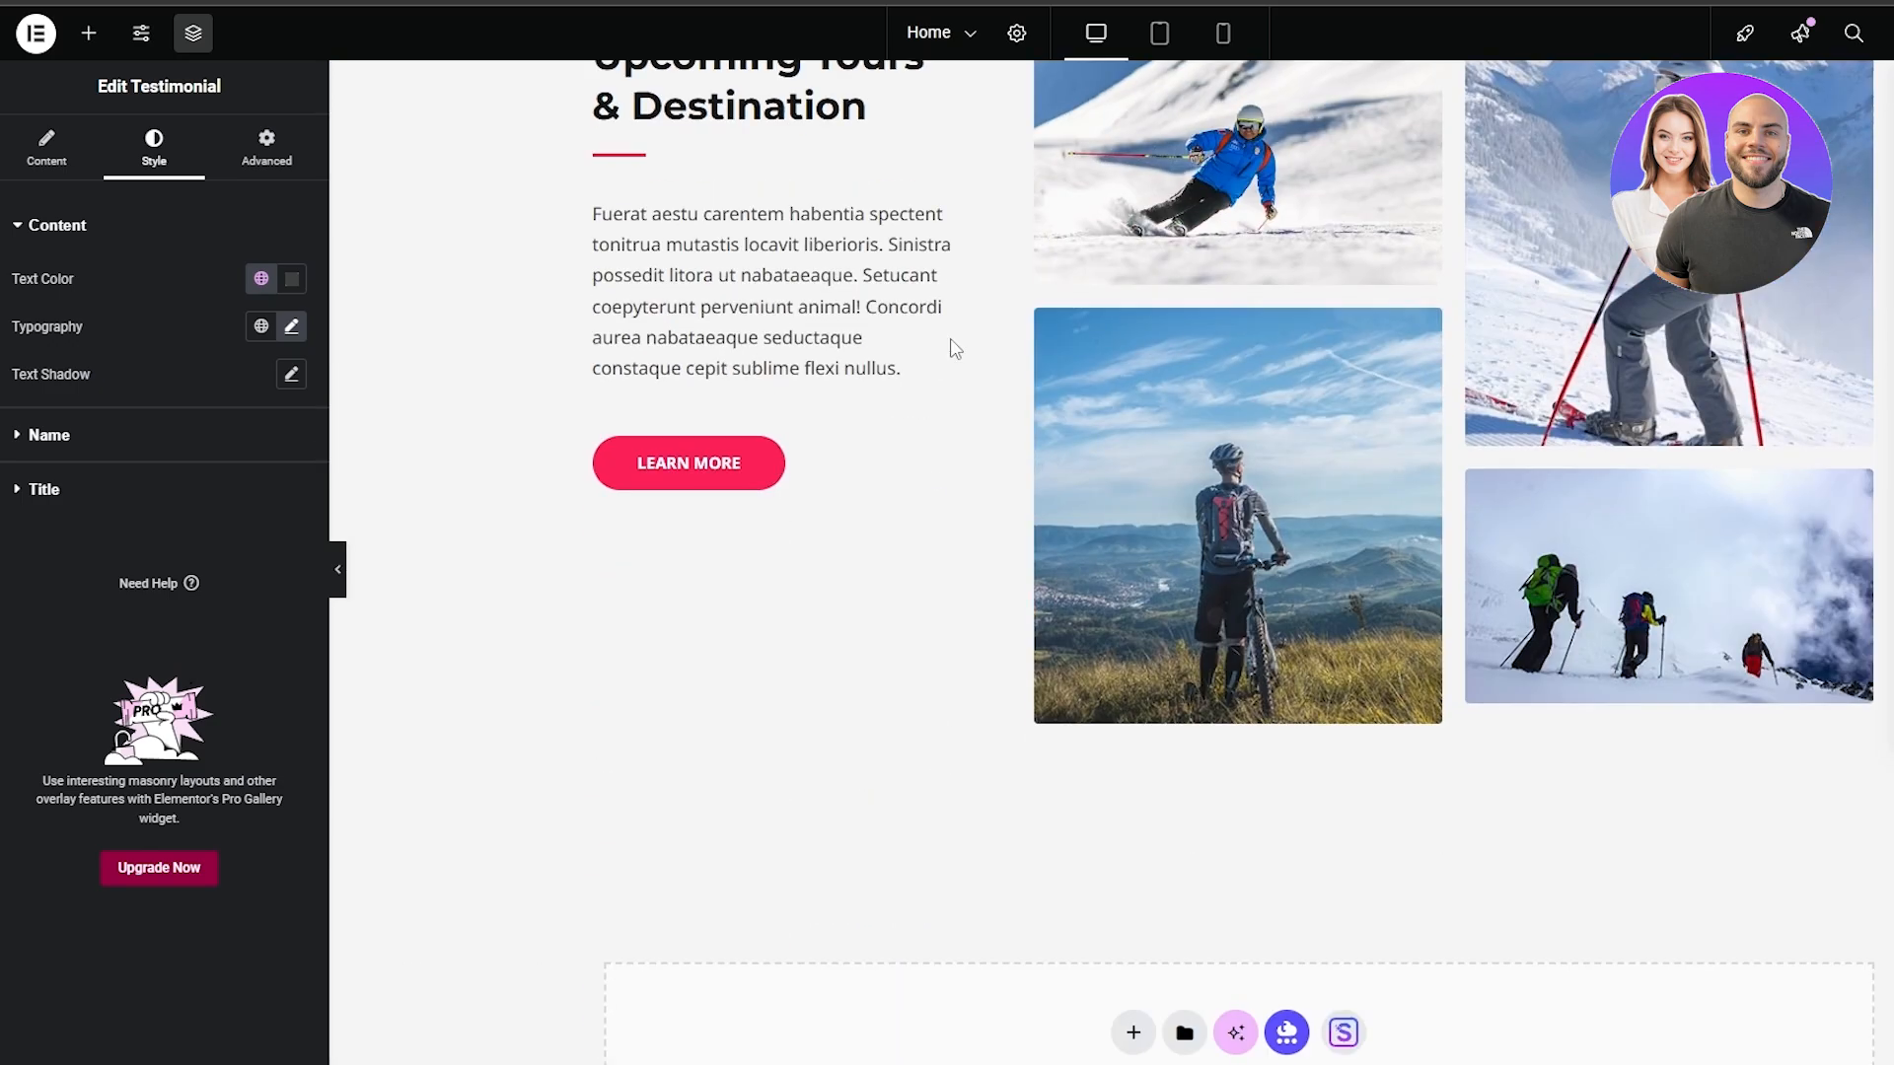
{"action": "scroll", "coordinate": [955, 351], "scroll_direction": "down", "scroll_amount": 2}
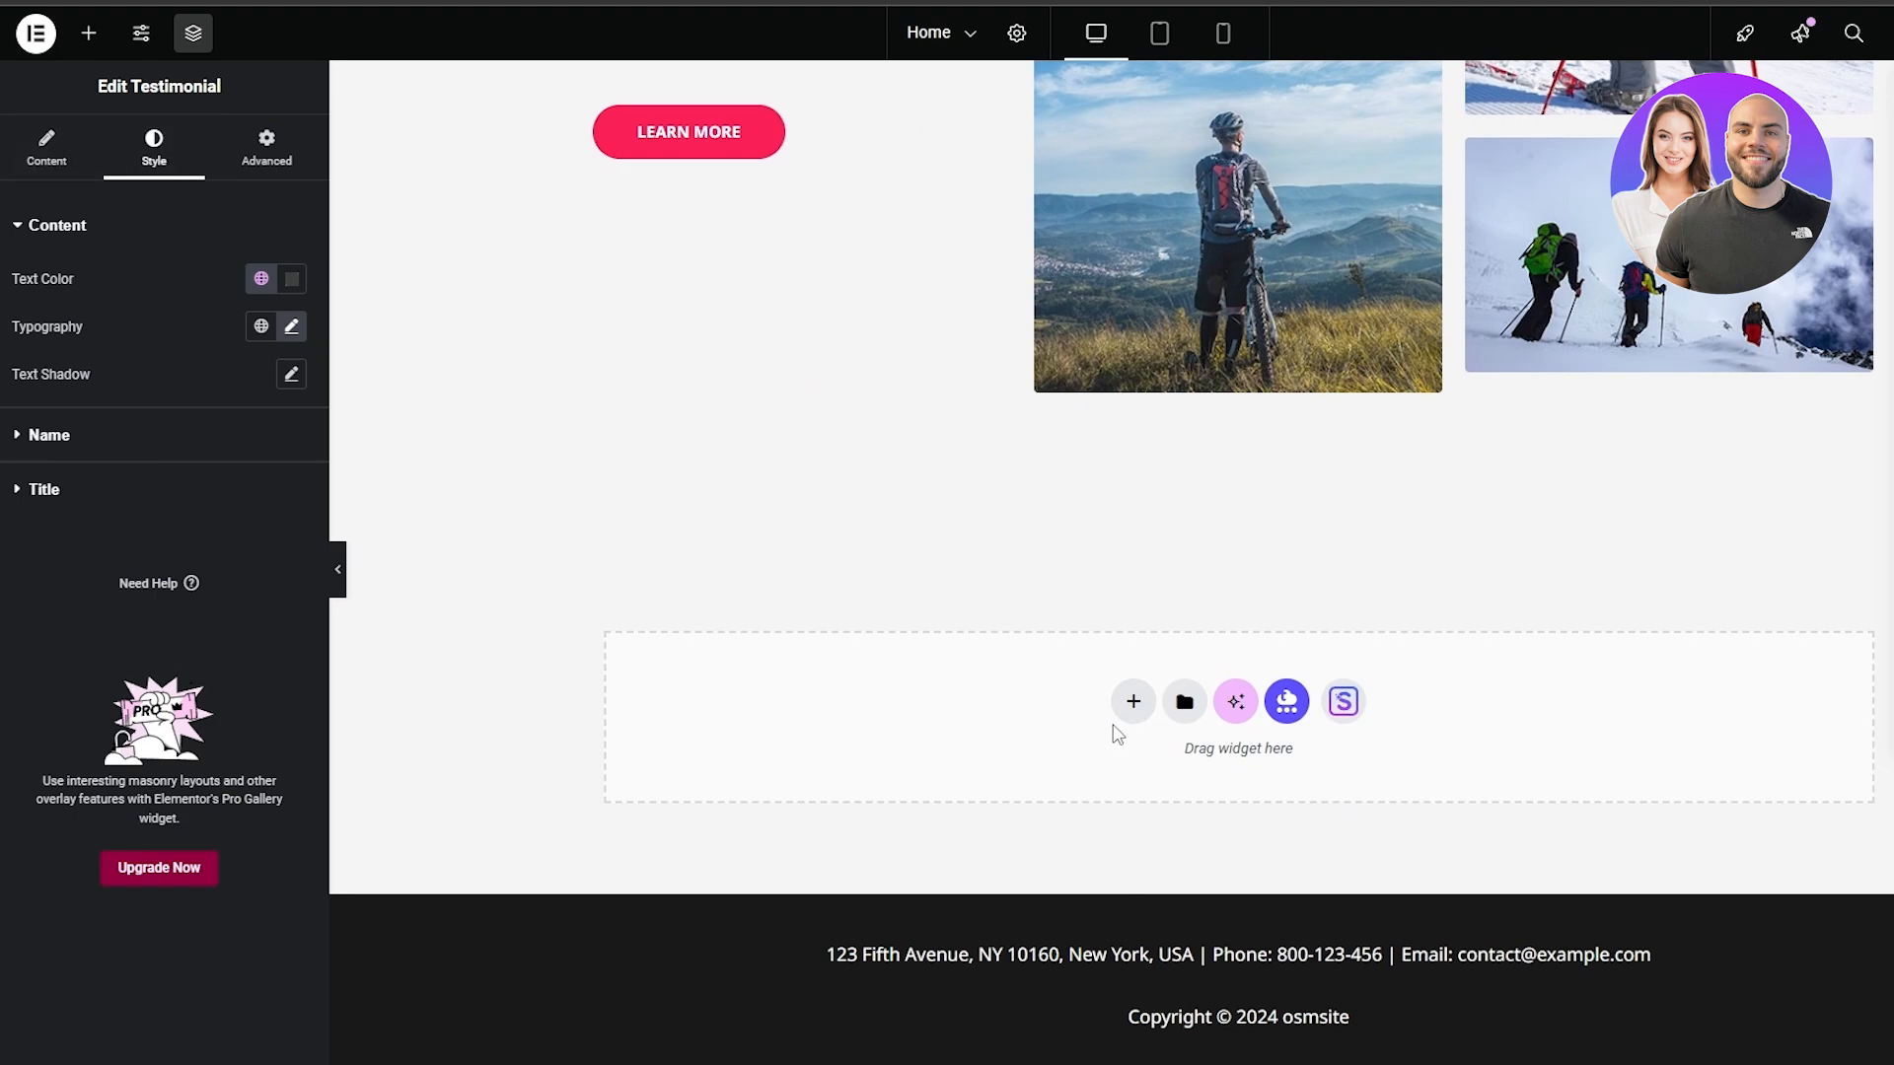
View the Flexbox and Grid layout choices for a new container in the empty area above the footer, and close them
{"action": "left_click", "coordinate": [1134, 702]}
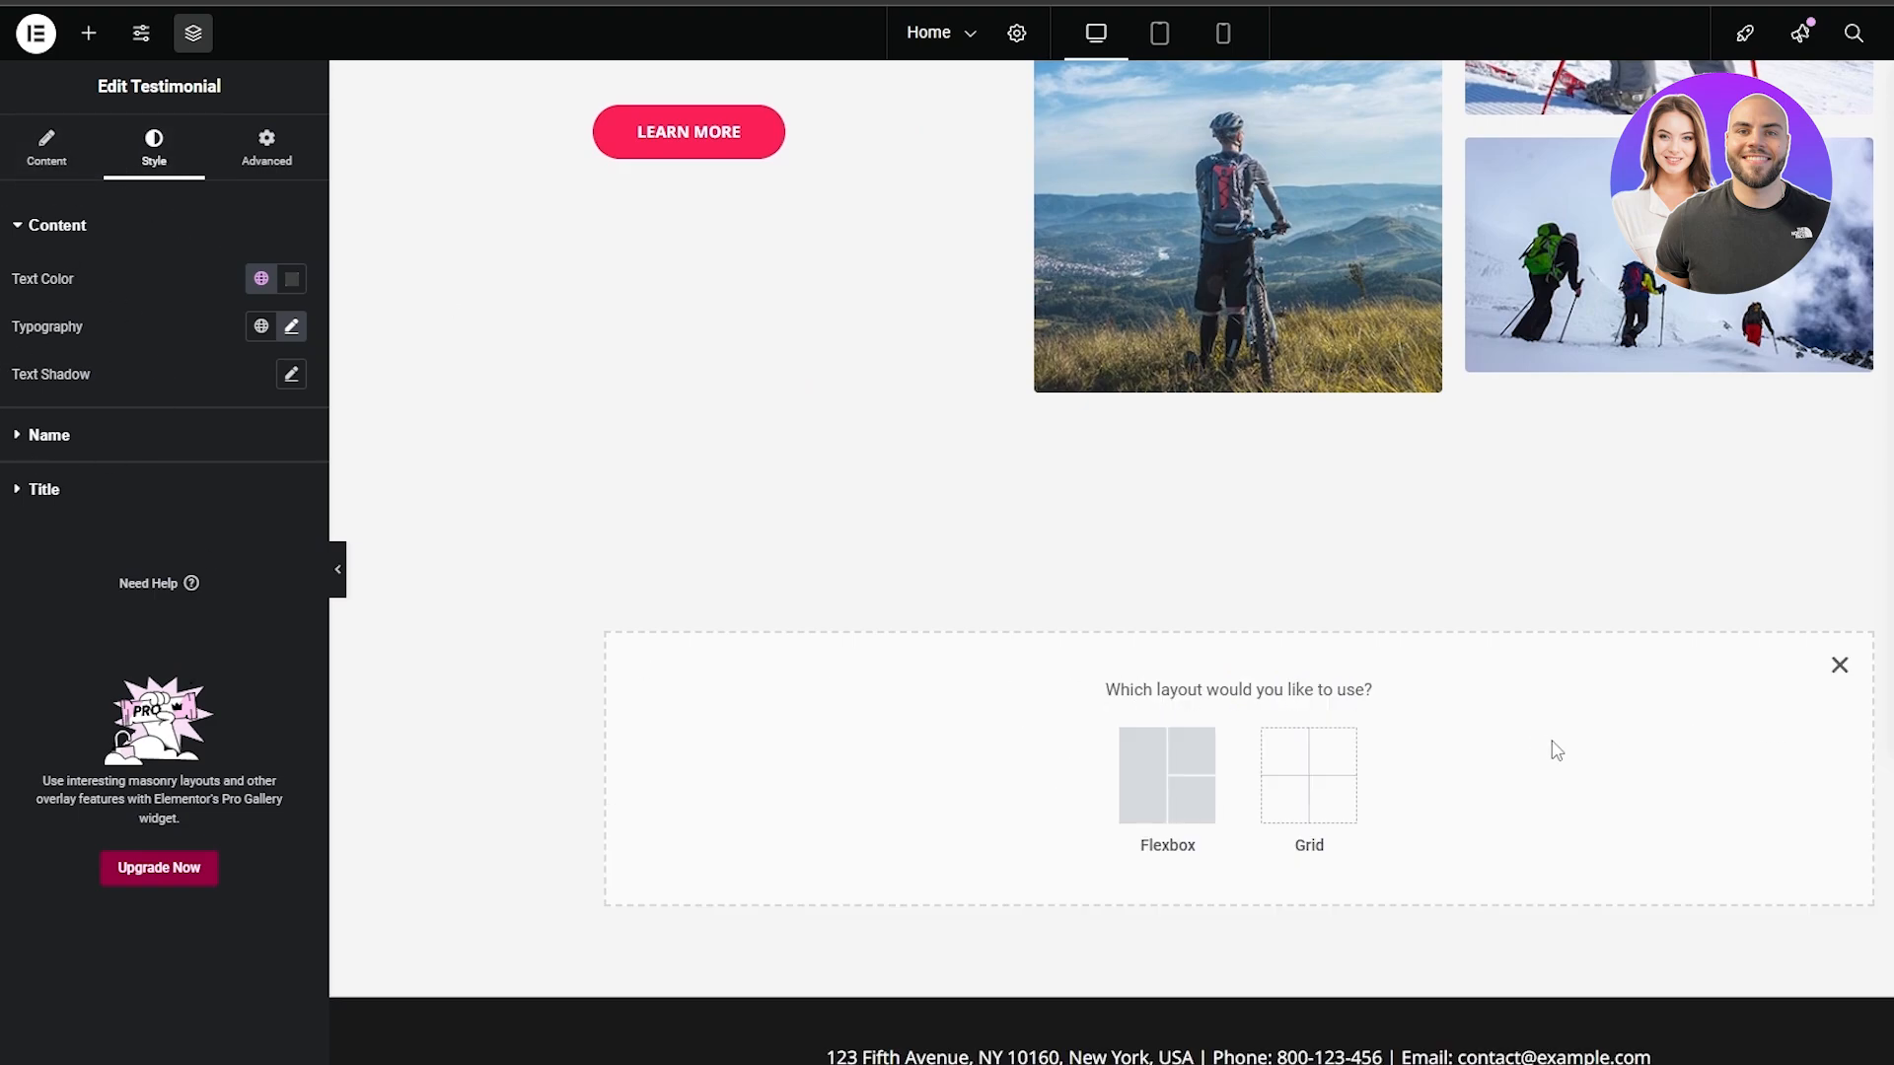
{"action": "scroll", "coordinate": [1556, 752], "scroll_direction": "down", "scroll_amount": 1}
{"action": "left_click", "coordinate": [1840, 564]}
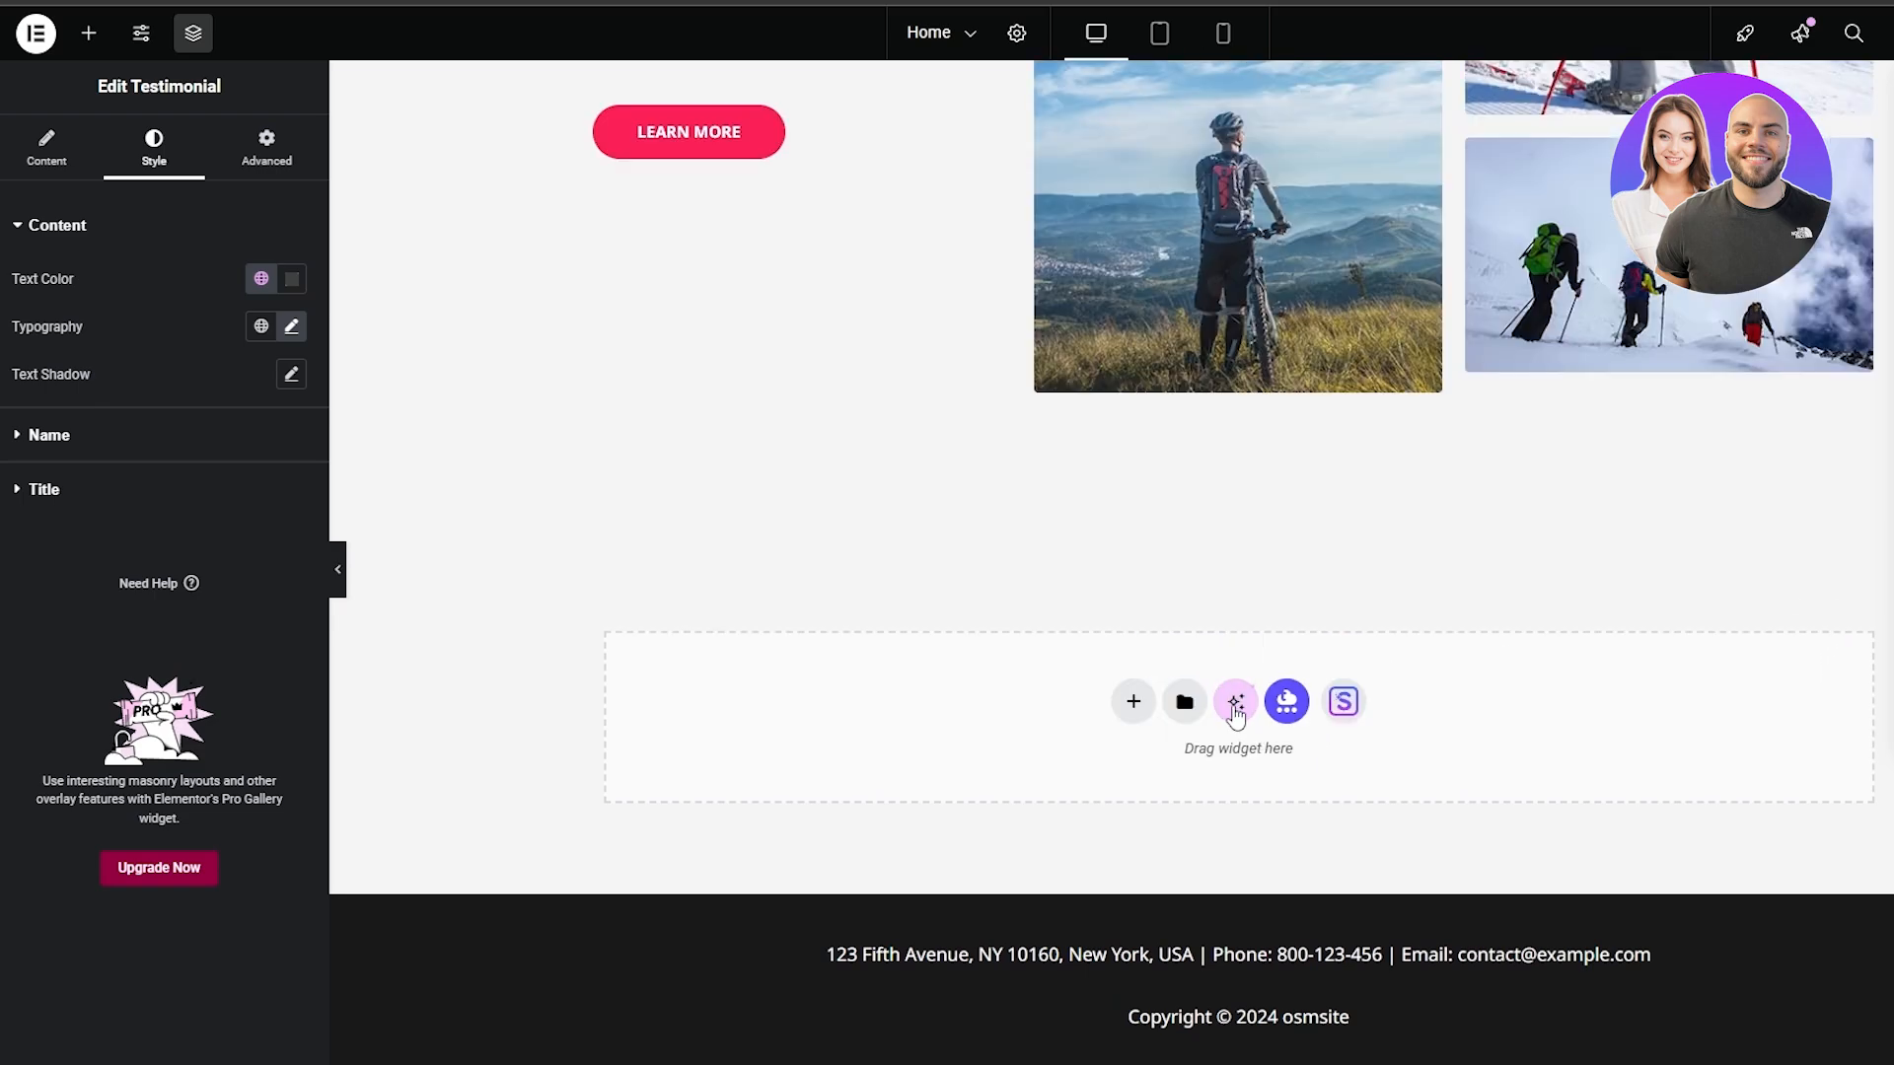
Browse the blocks in the Elementor template library from the empty area above the footer, and close the library
{"action": "left_click", "coordinate": [1185, 702]}
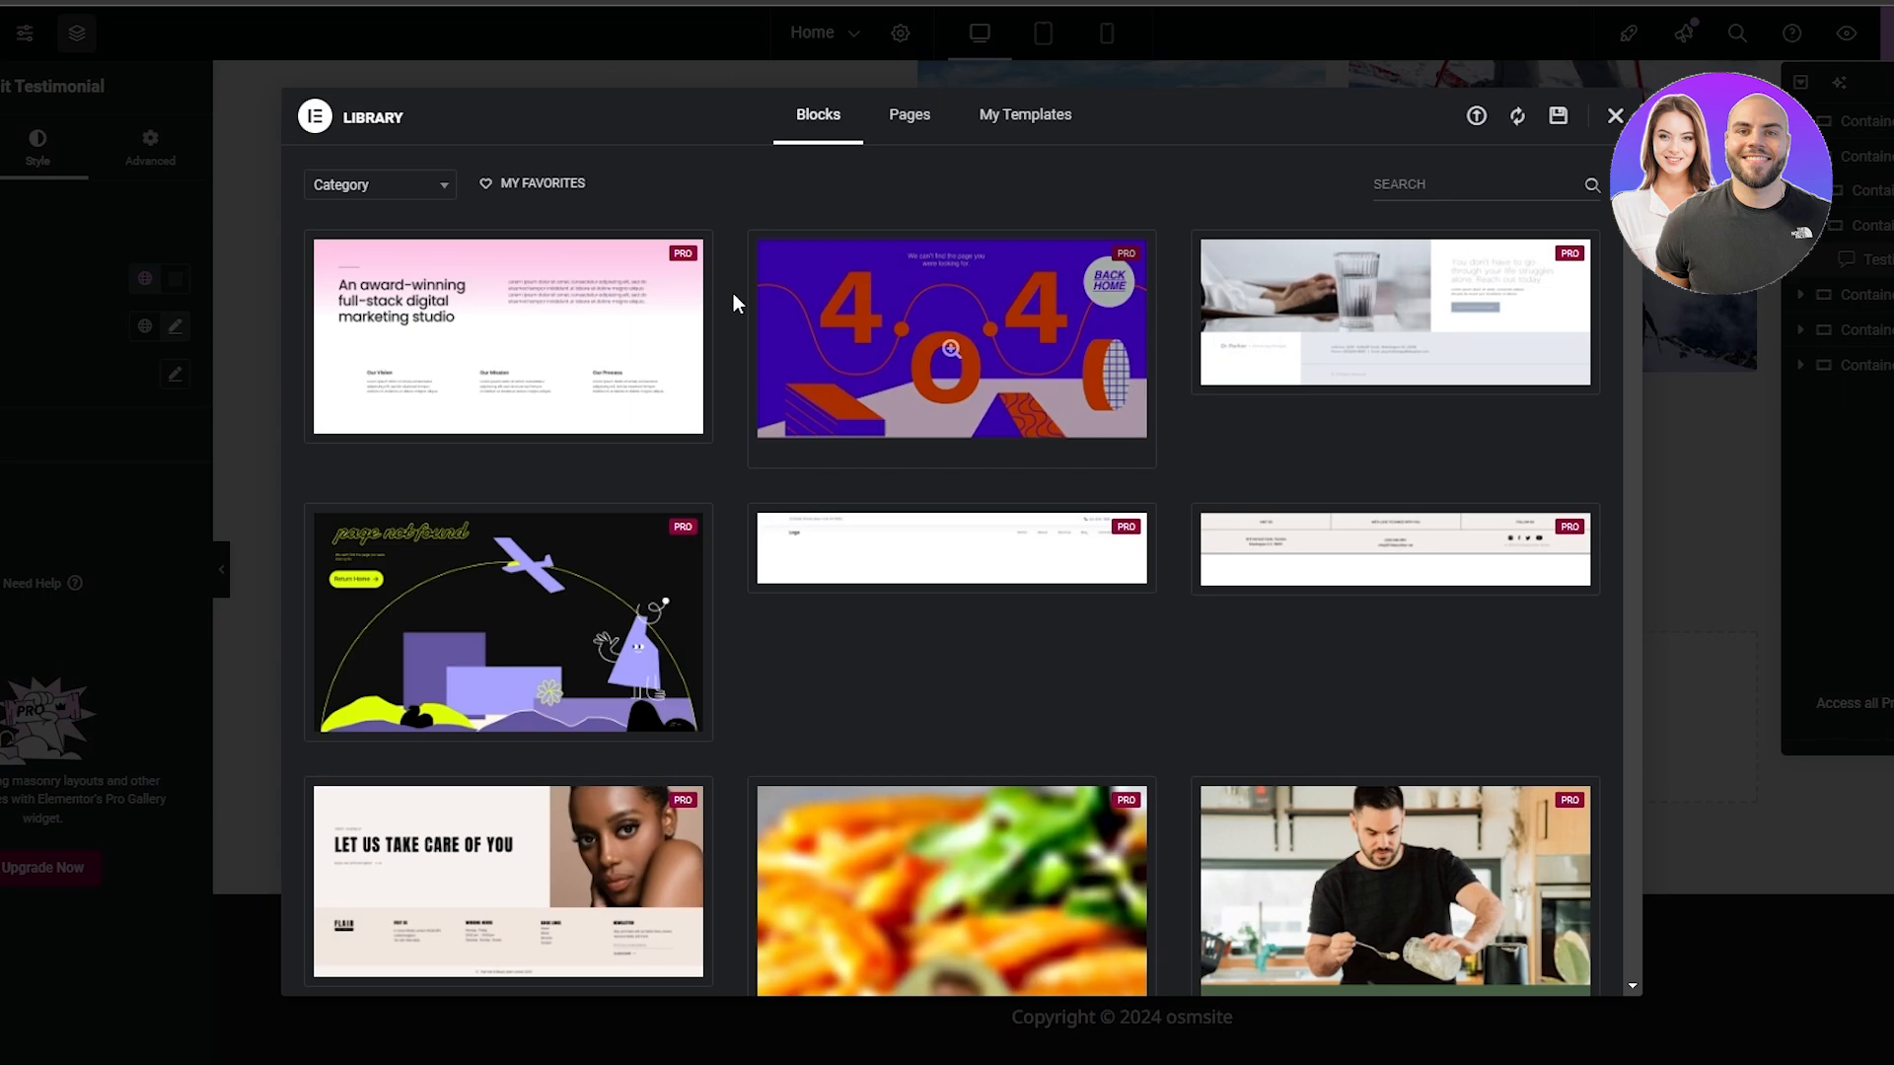
{"action": "scroll", "coordinate": [705, 621], "scroll_direction": "down", "scroll_amount": 5}
{"action": "scroll", "coordinate": [730, 619], "scroll_direction": "down", "scroll_amount": 10}
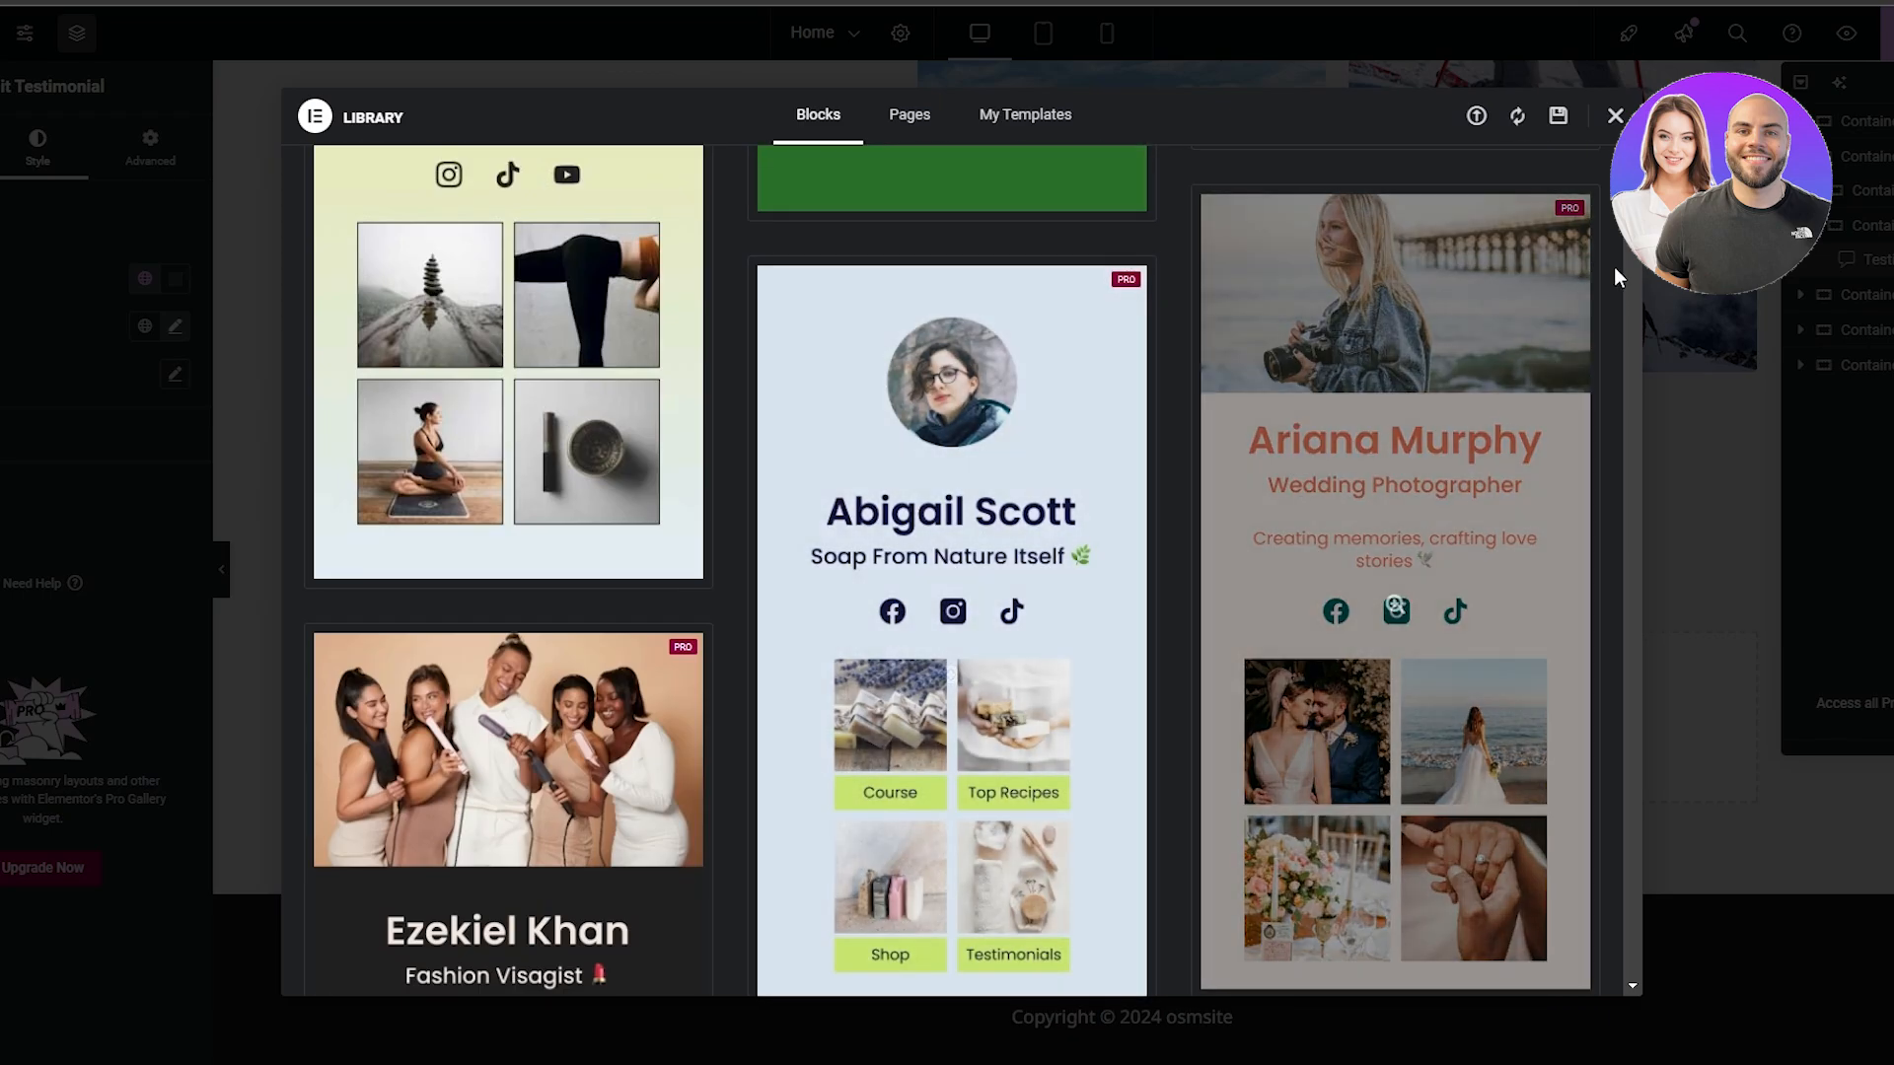
{"action": "left_click", "coordinate": [1616, 117]}
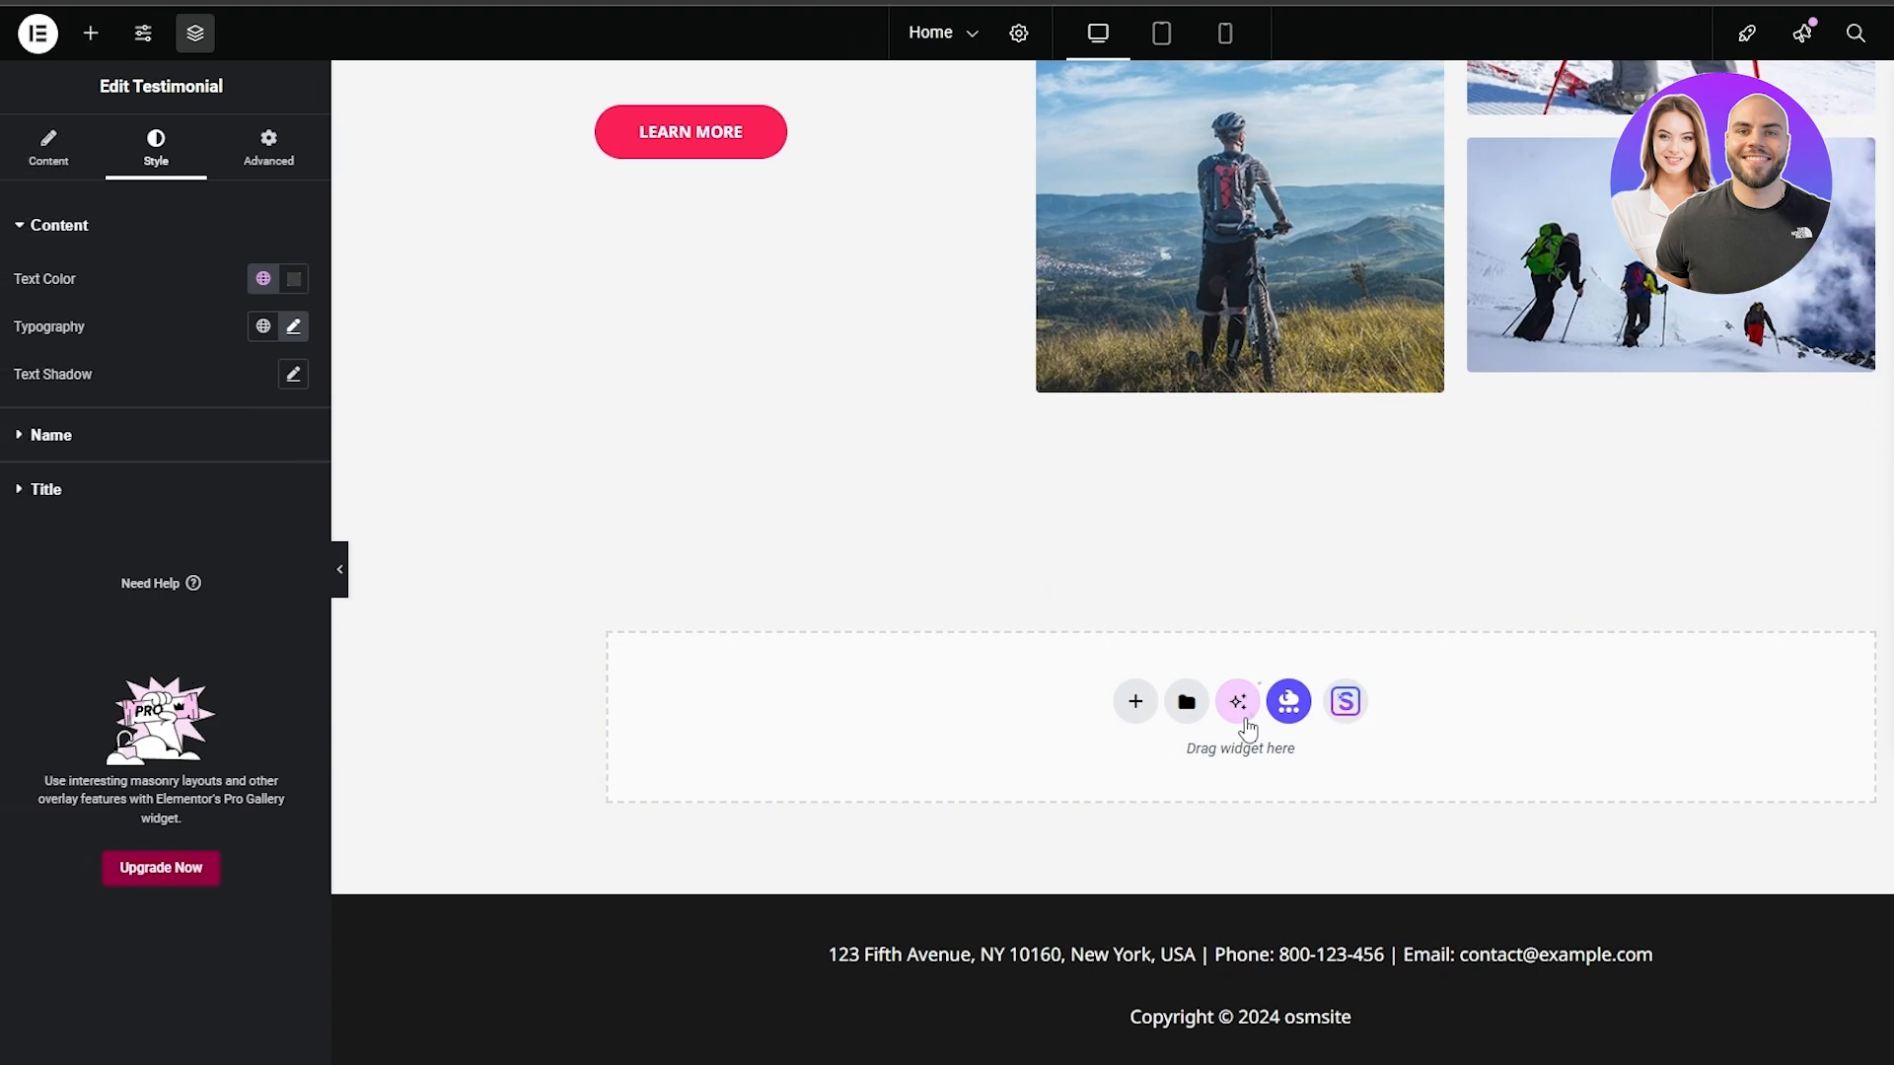
View the Elementor AI connection prompt and the Templately installation offer, closing each without accepting
{"action": "left_click", "coordinate": [1124, 700]}
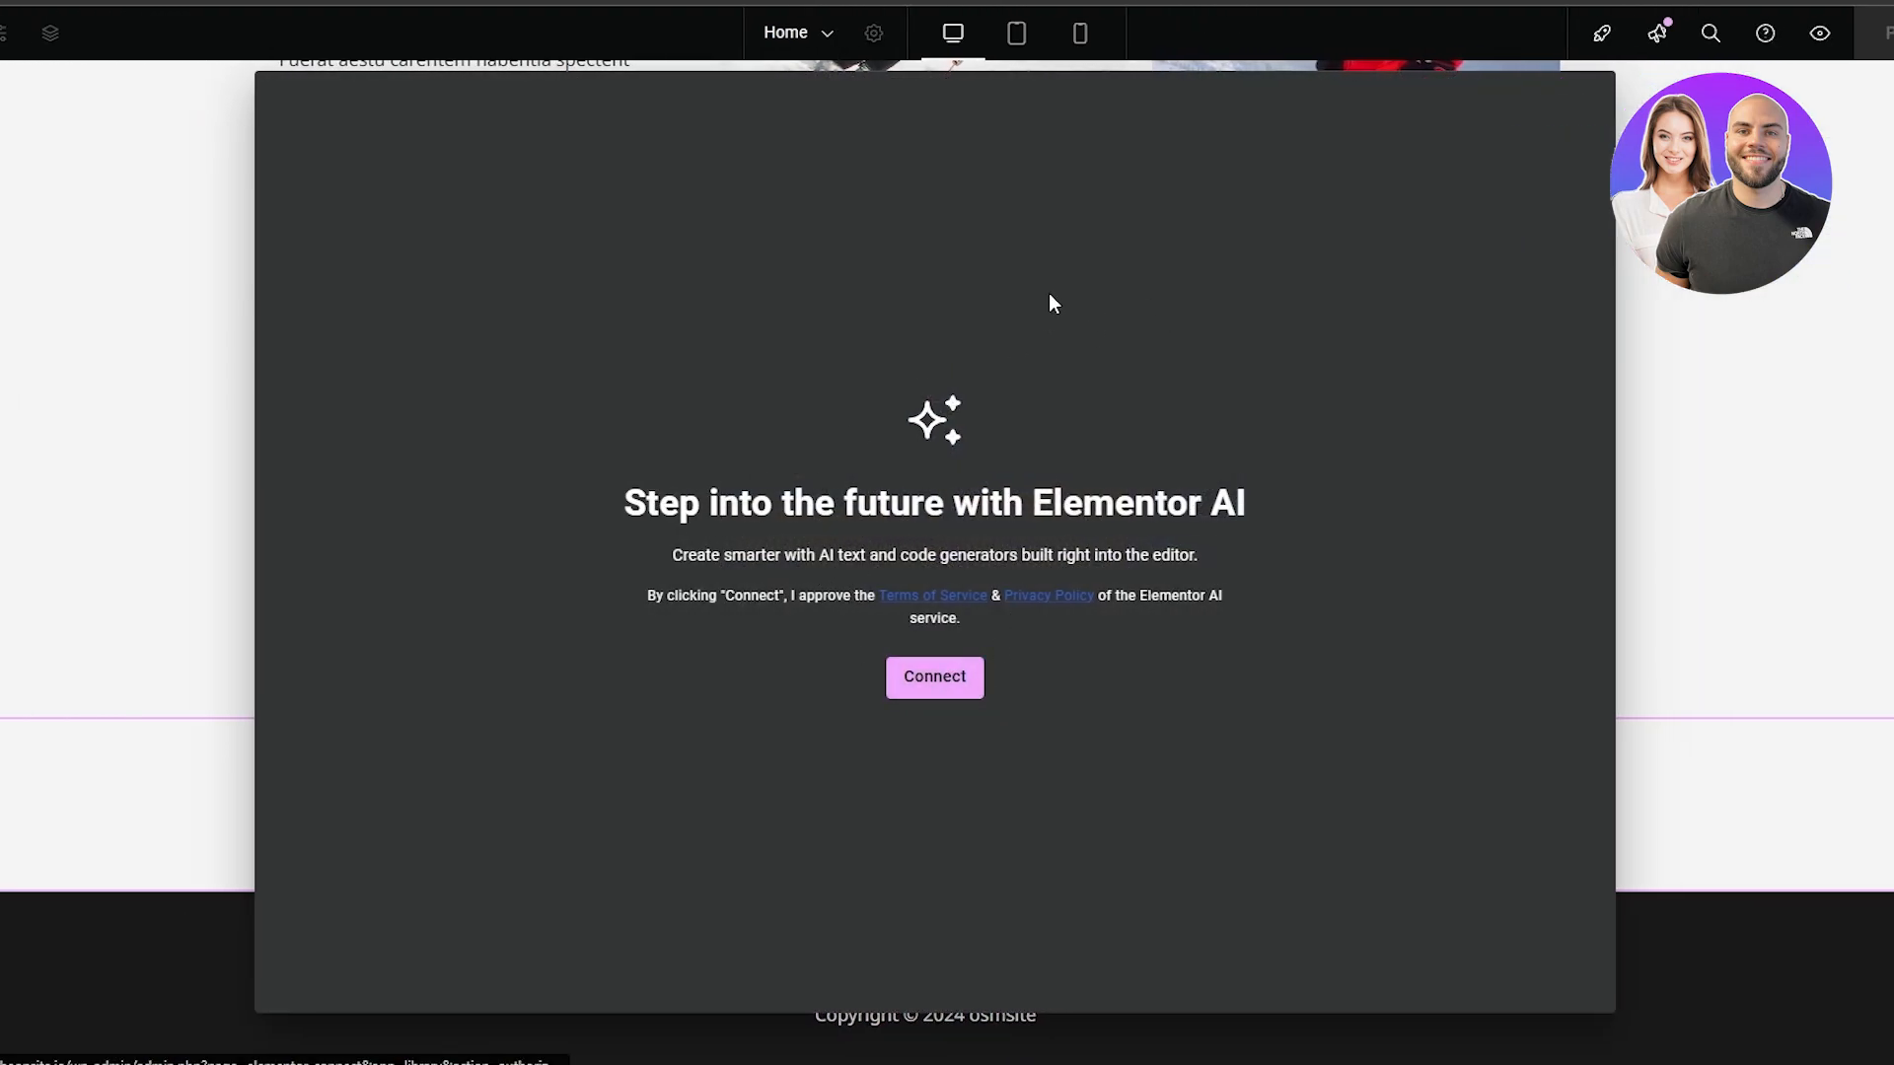
{"action": "left_click", "coordinate": [1670, 507]}
{"action": "left_click", "coordinate": [1144, 700]}
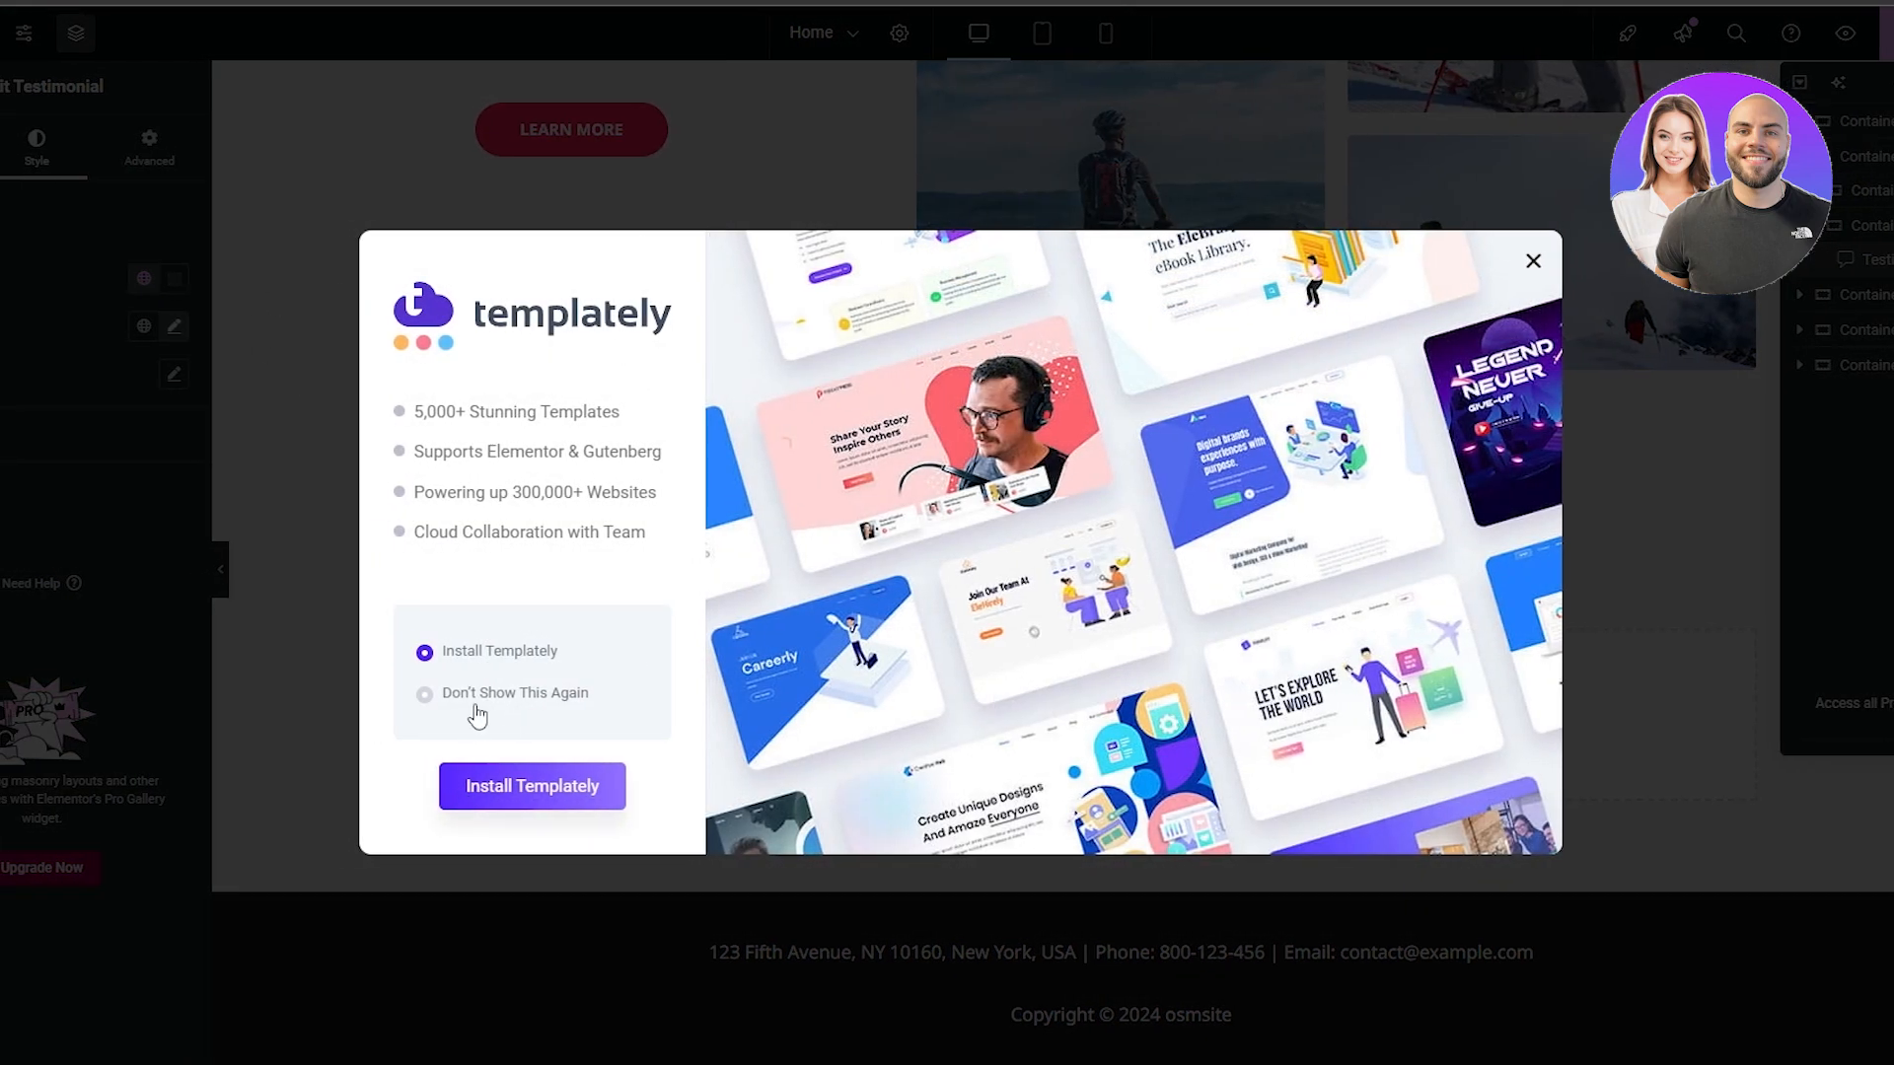
{"action": "left_click", "coordinate": [357, 731]}
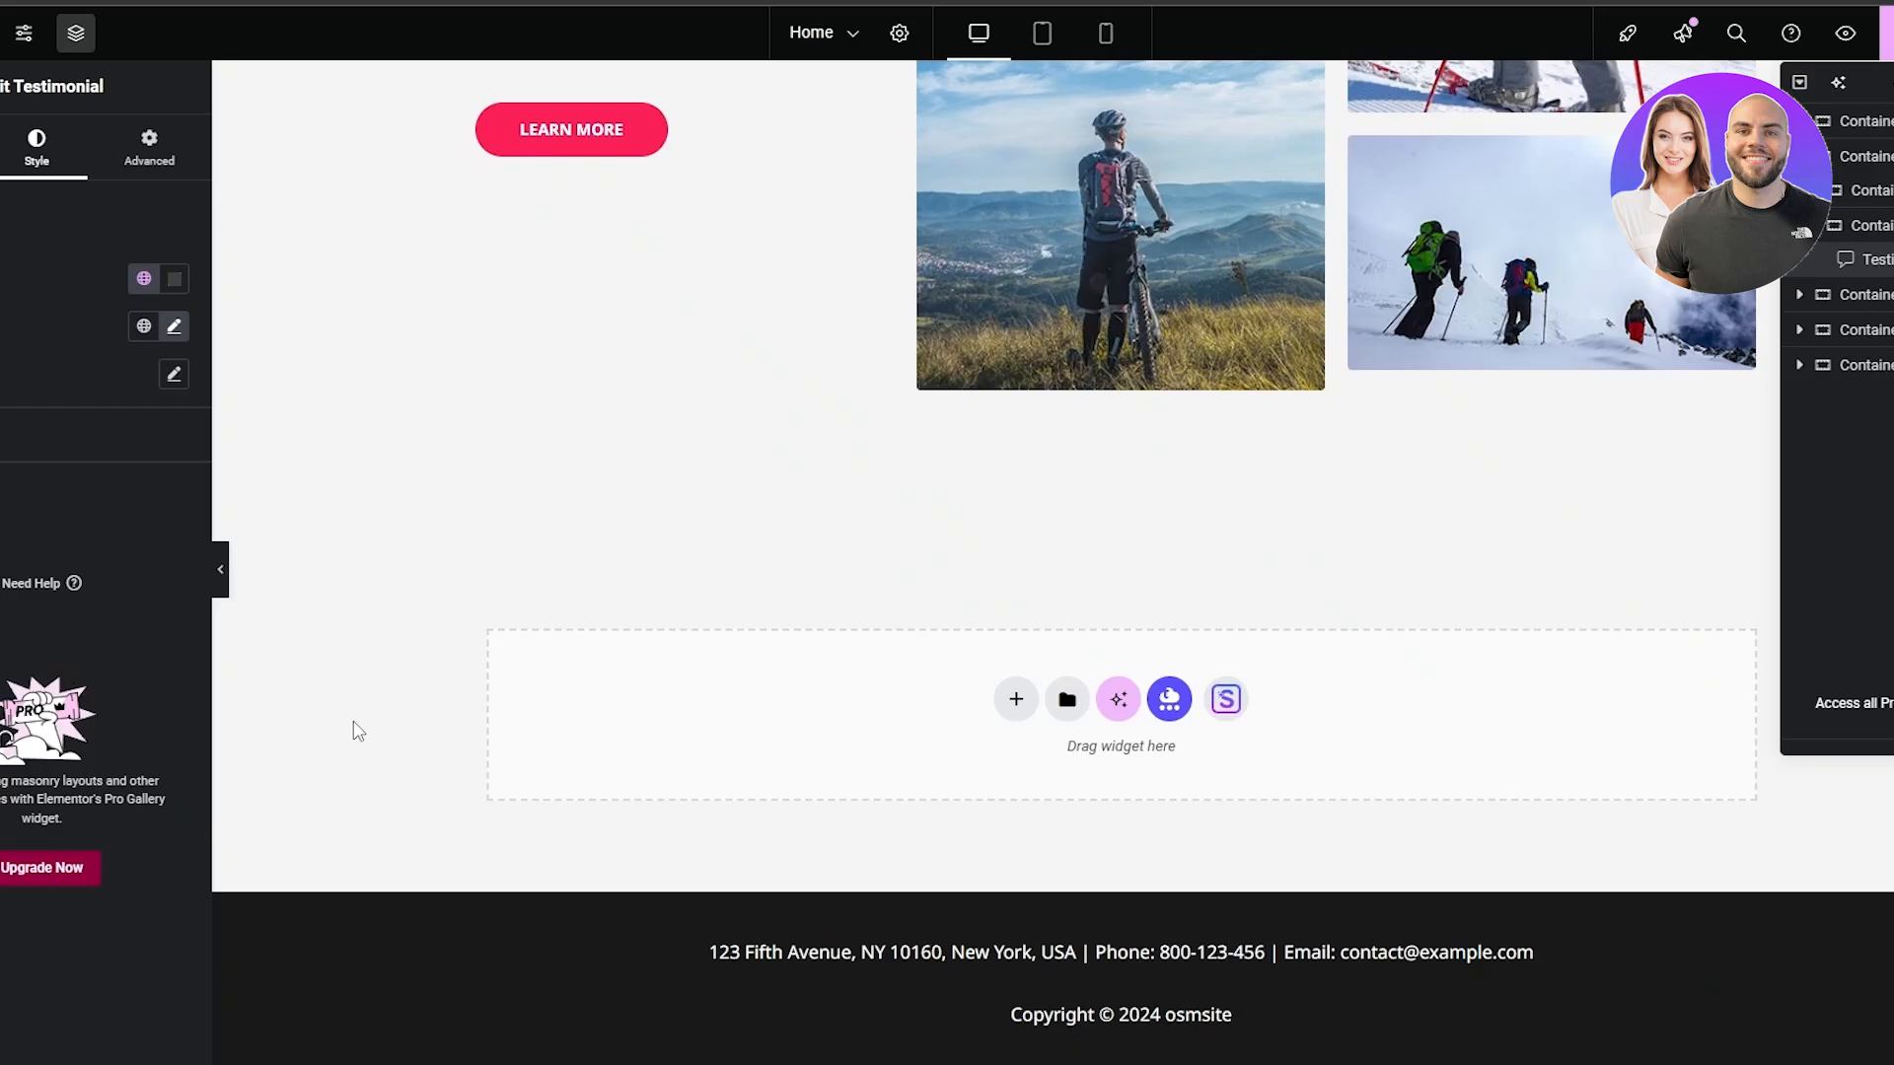
Browse the blocks in the Starter Templates library from the empty area above the footer, and close the library
{"action": "left_click", "coordinate": [1229, 700]}
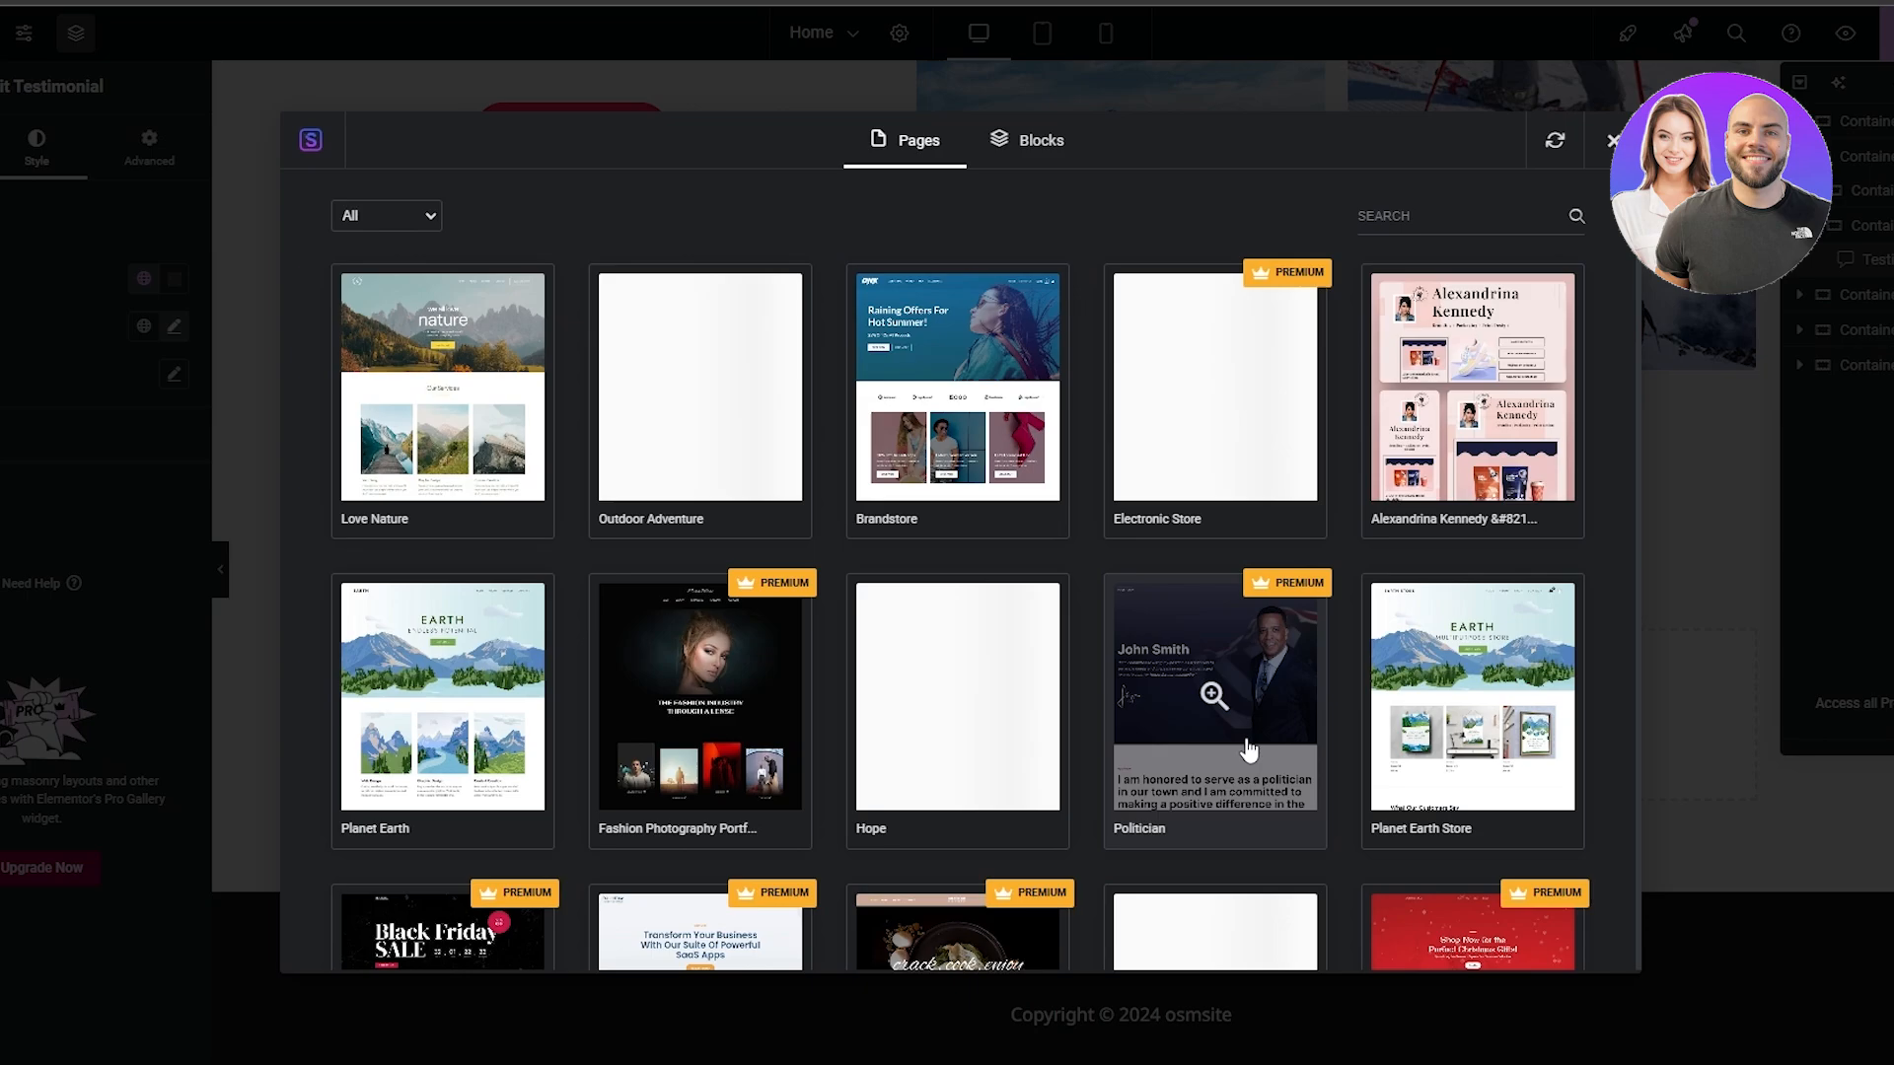
{"action": "left_click", "coordinate": [1026, 158]}
{"action": "scroll", "coordinate": [606, 473], "scroll_direction": "down", "scroll_amount": 3}
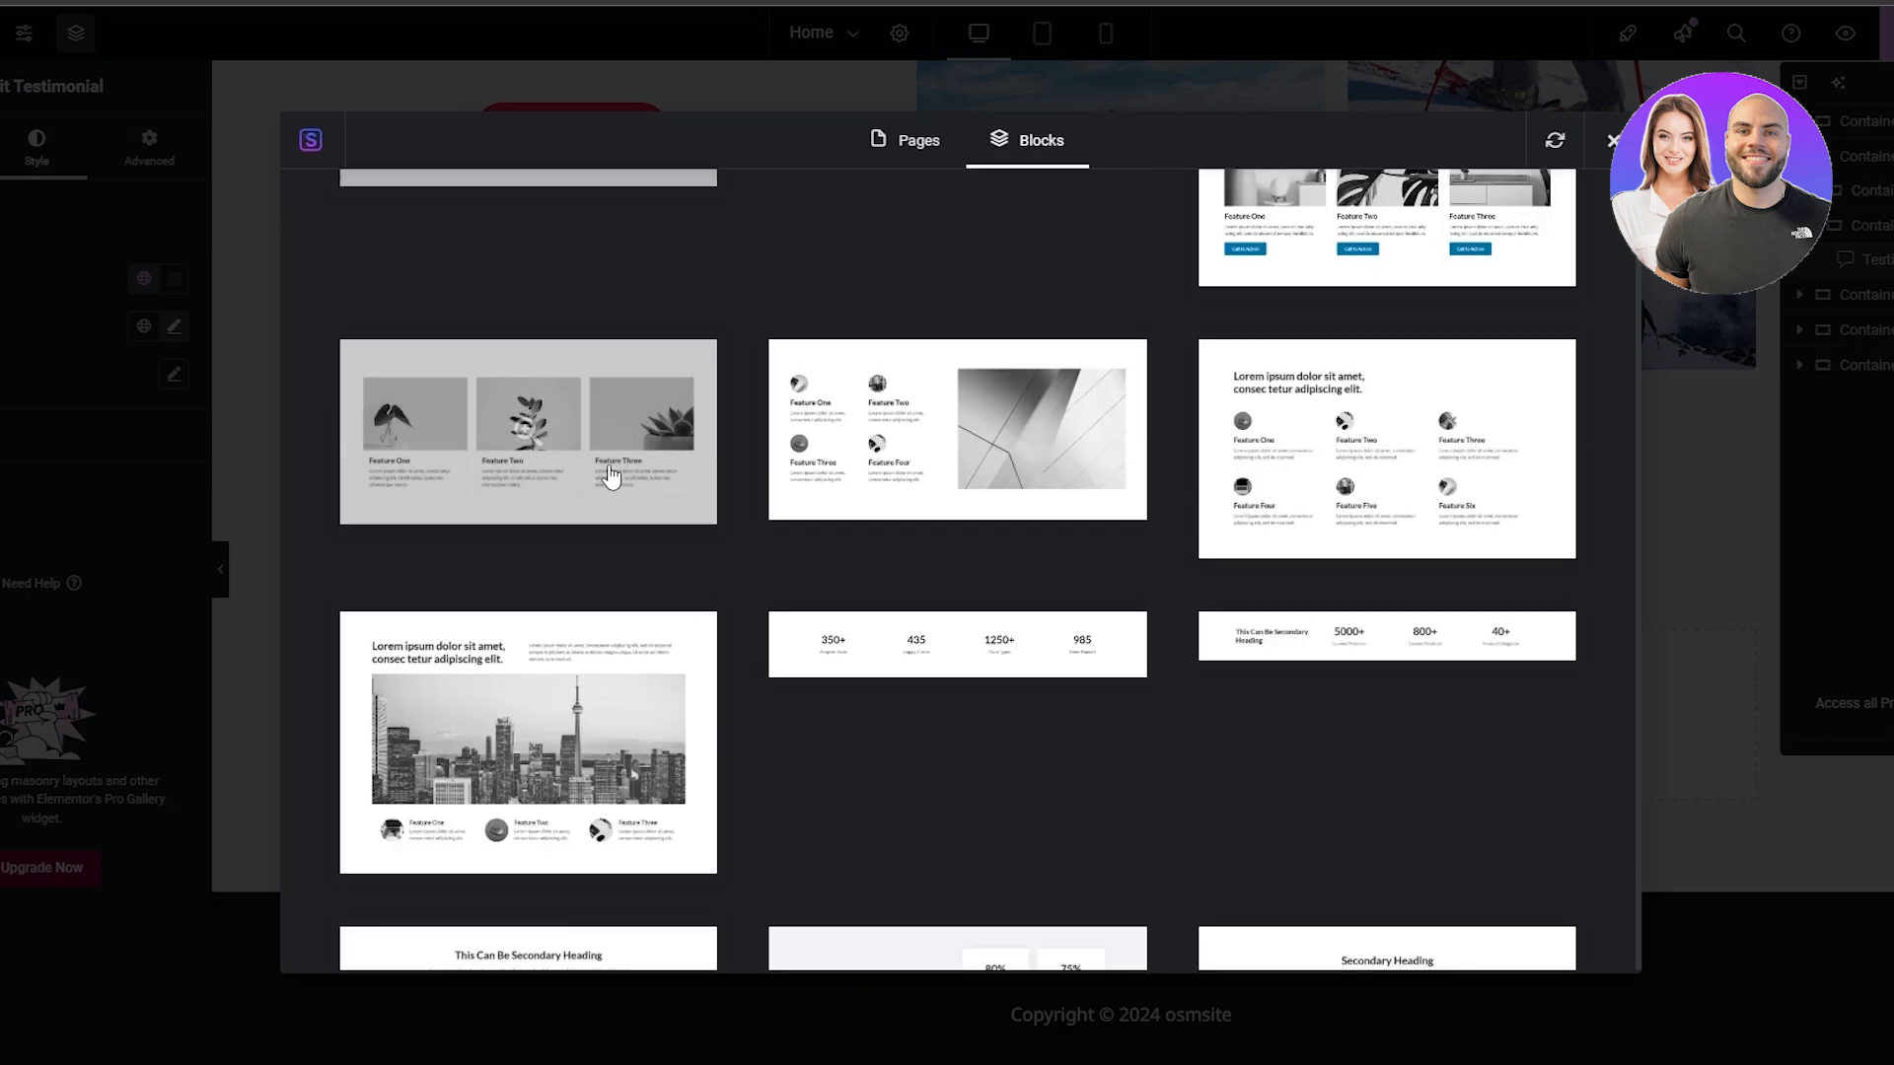
{"action": "scroll", "coordinate": [988, 681], "scroll_direction": "down", "scroll_amount": 7}
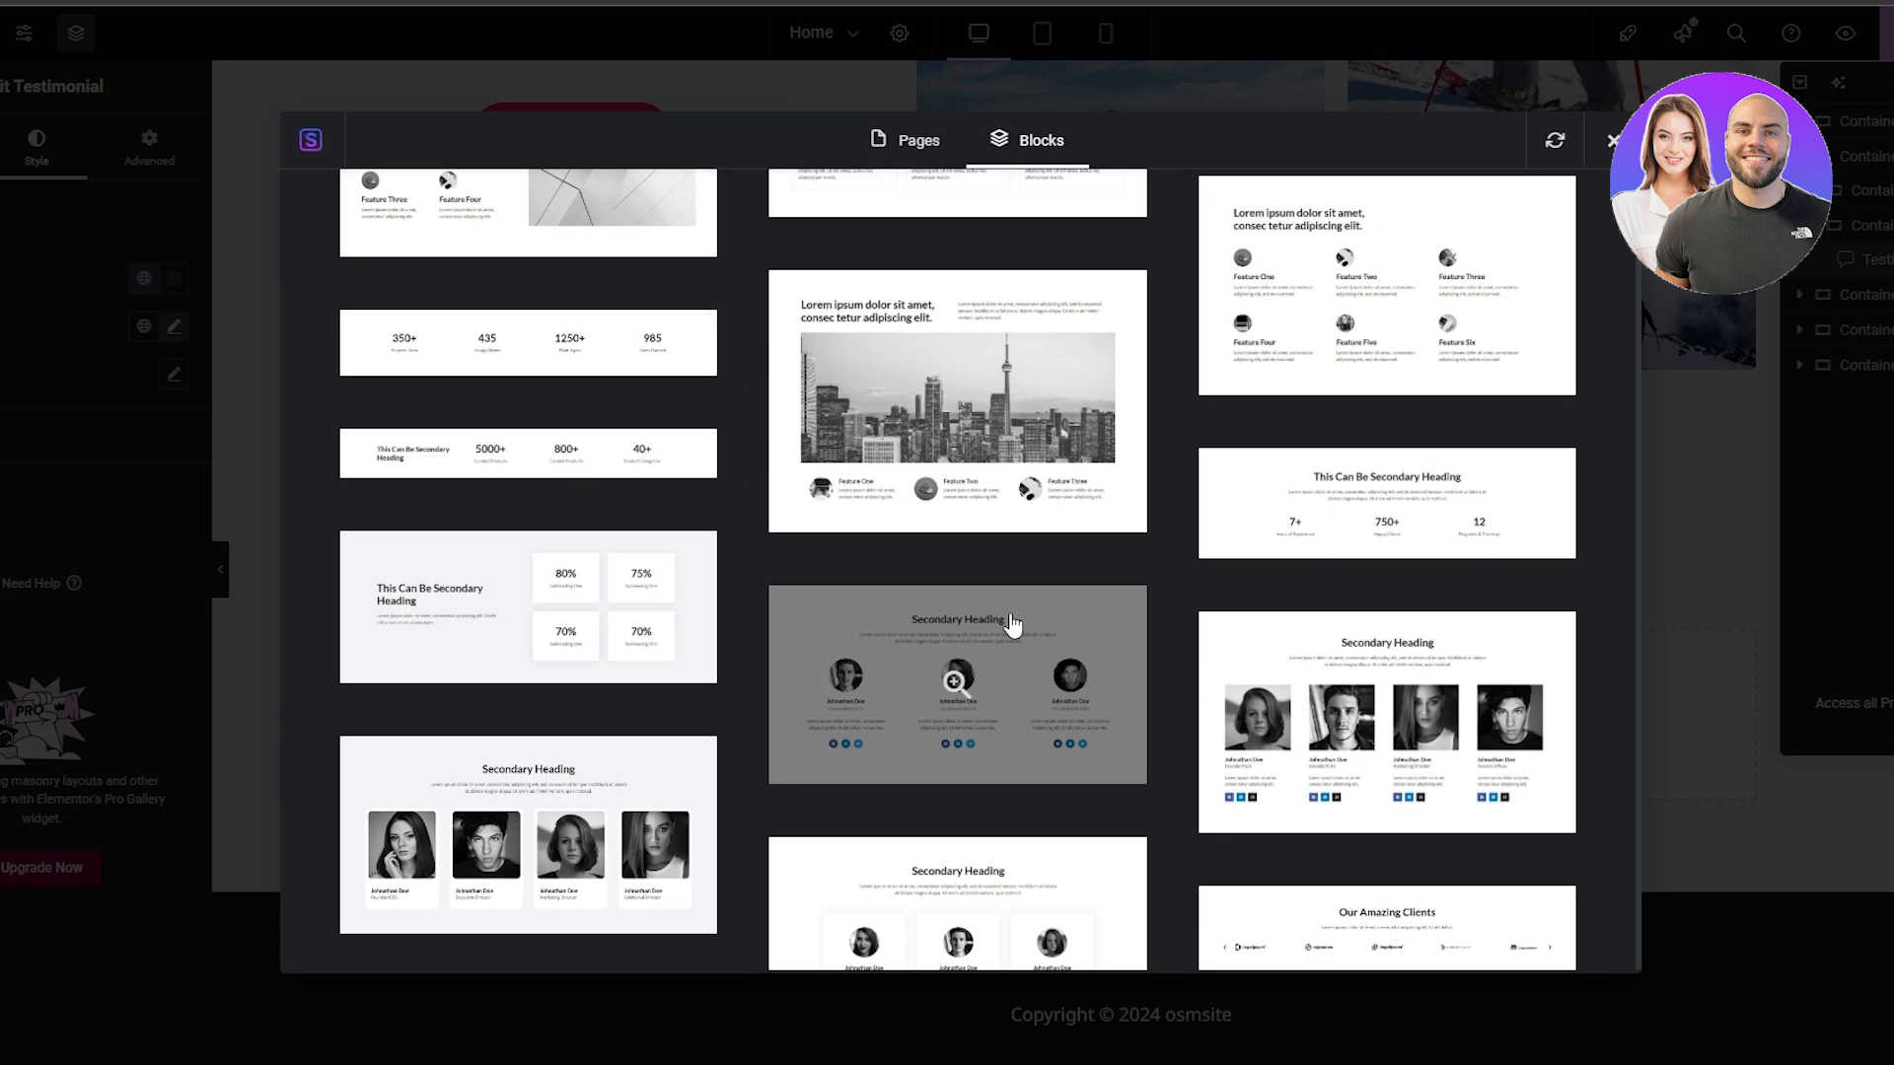
{"action": "scroll", "coordinate": [1009, 636], "scroll_direction": "down", "scroll_amount": 10}
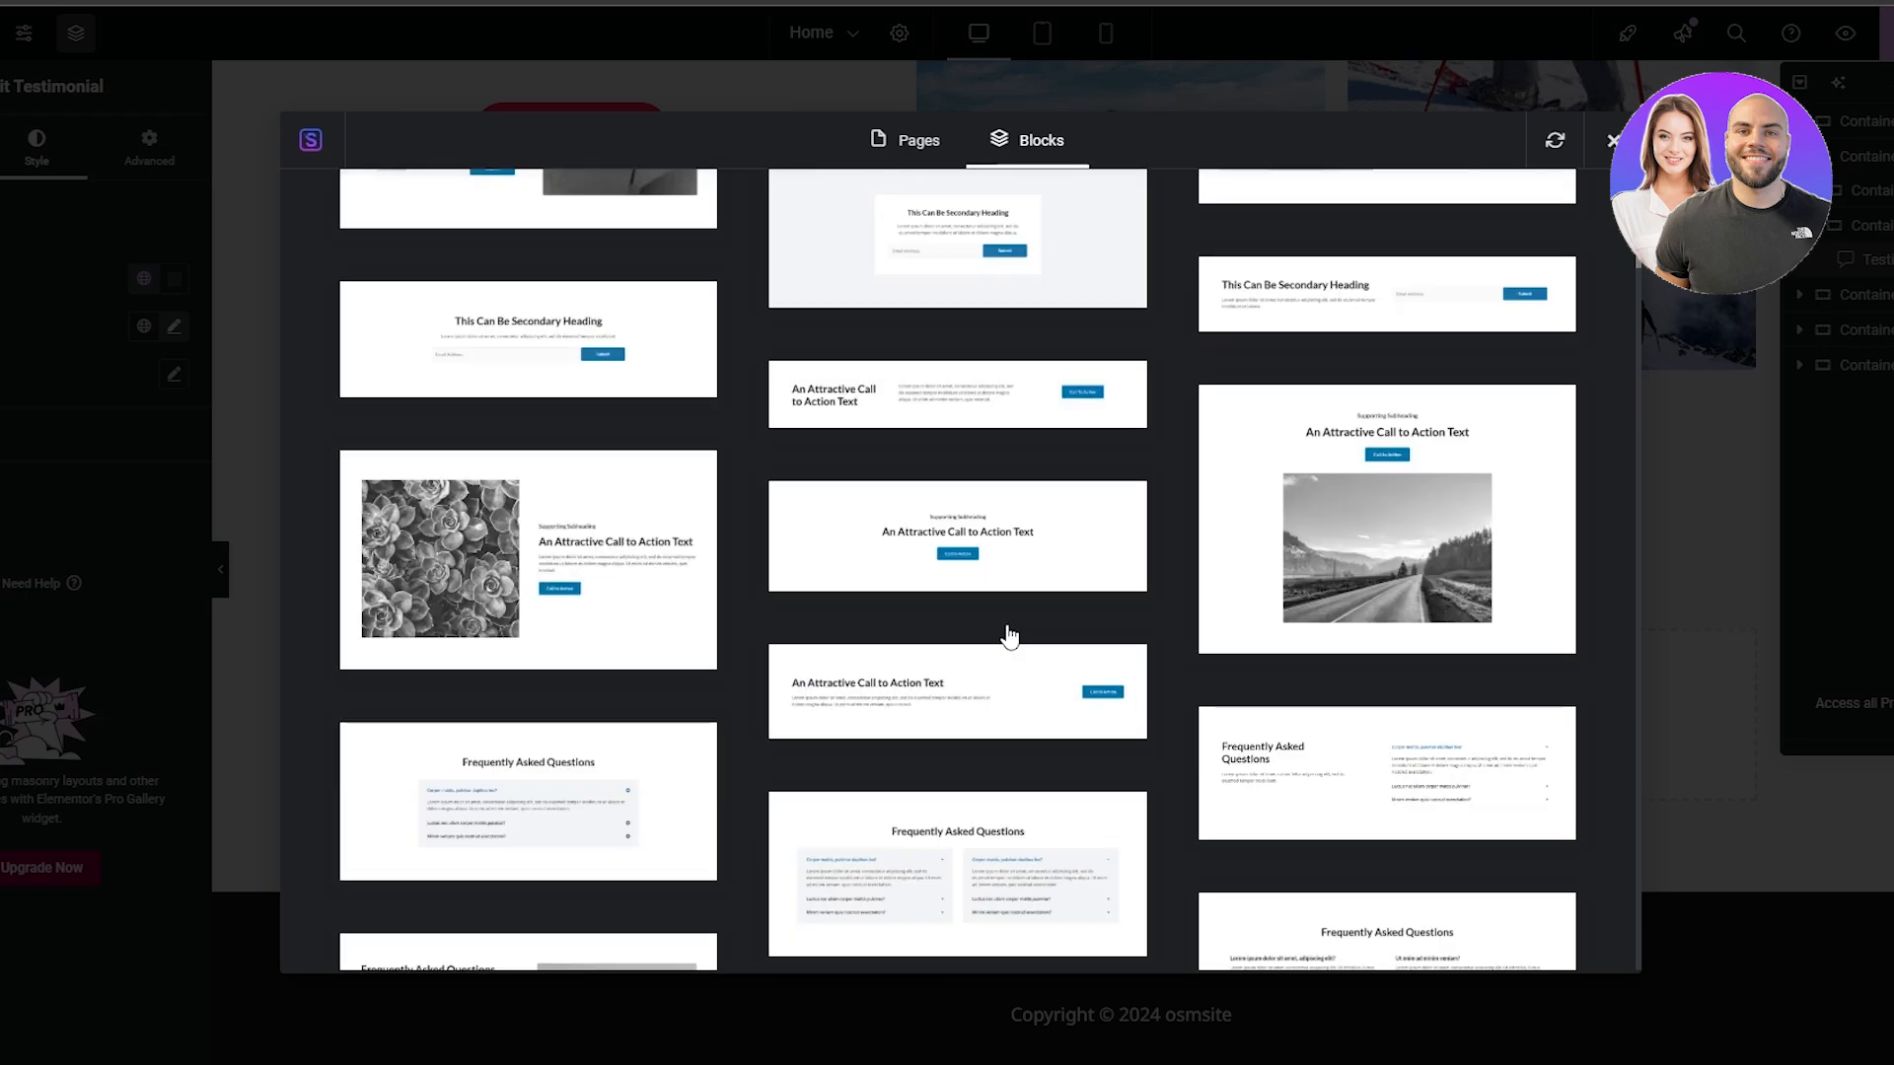
{"action": "scroll", "coordinate": [1008, 636], "scroll_direction": "down", "scroll_amount": 10}
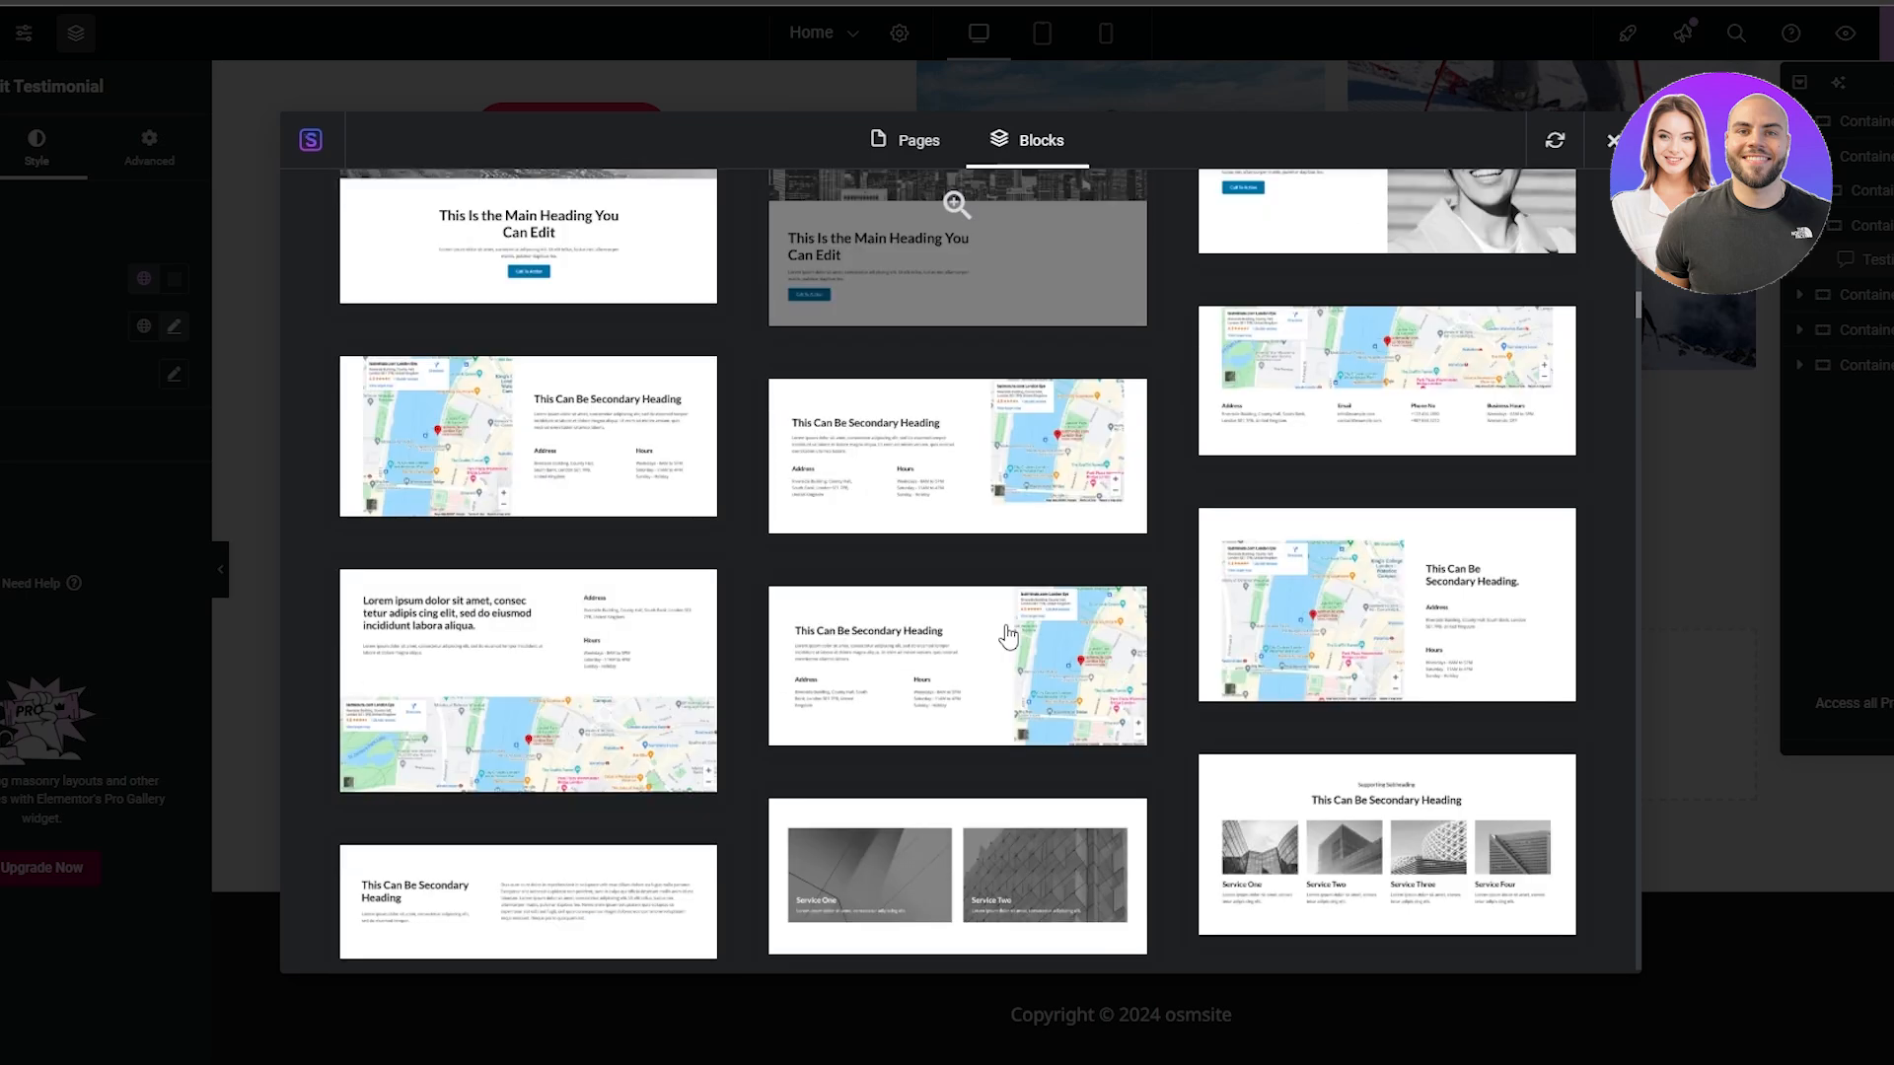
{"action": "scroll", "coordinate": [1005, 636], "scroll_direction": "down", "scroll_amount": 10}
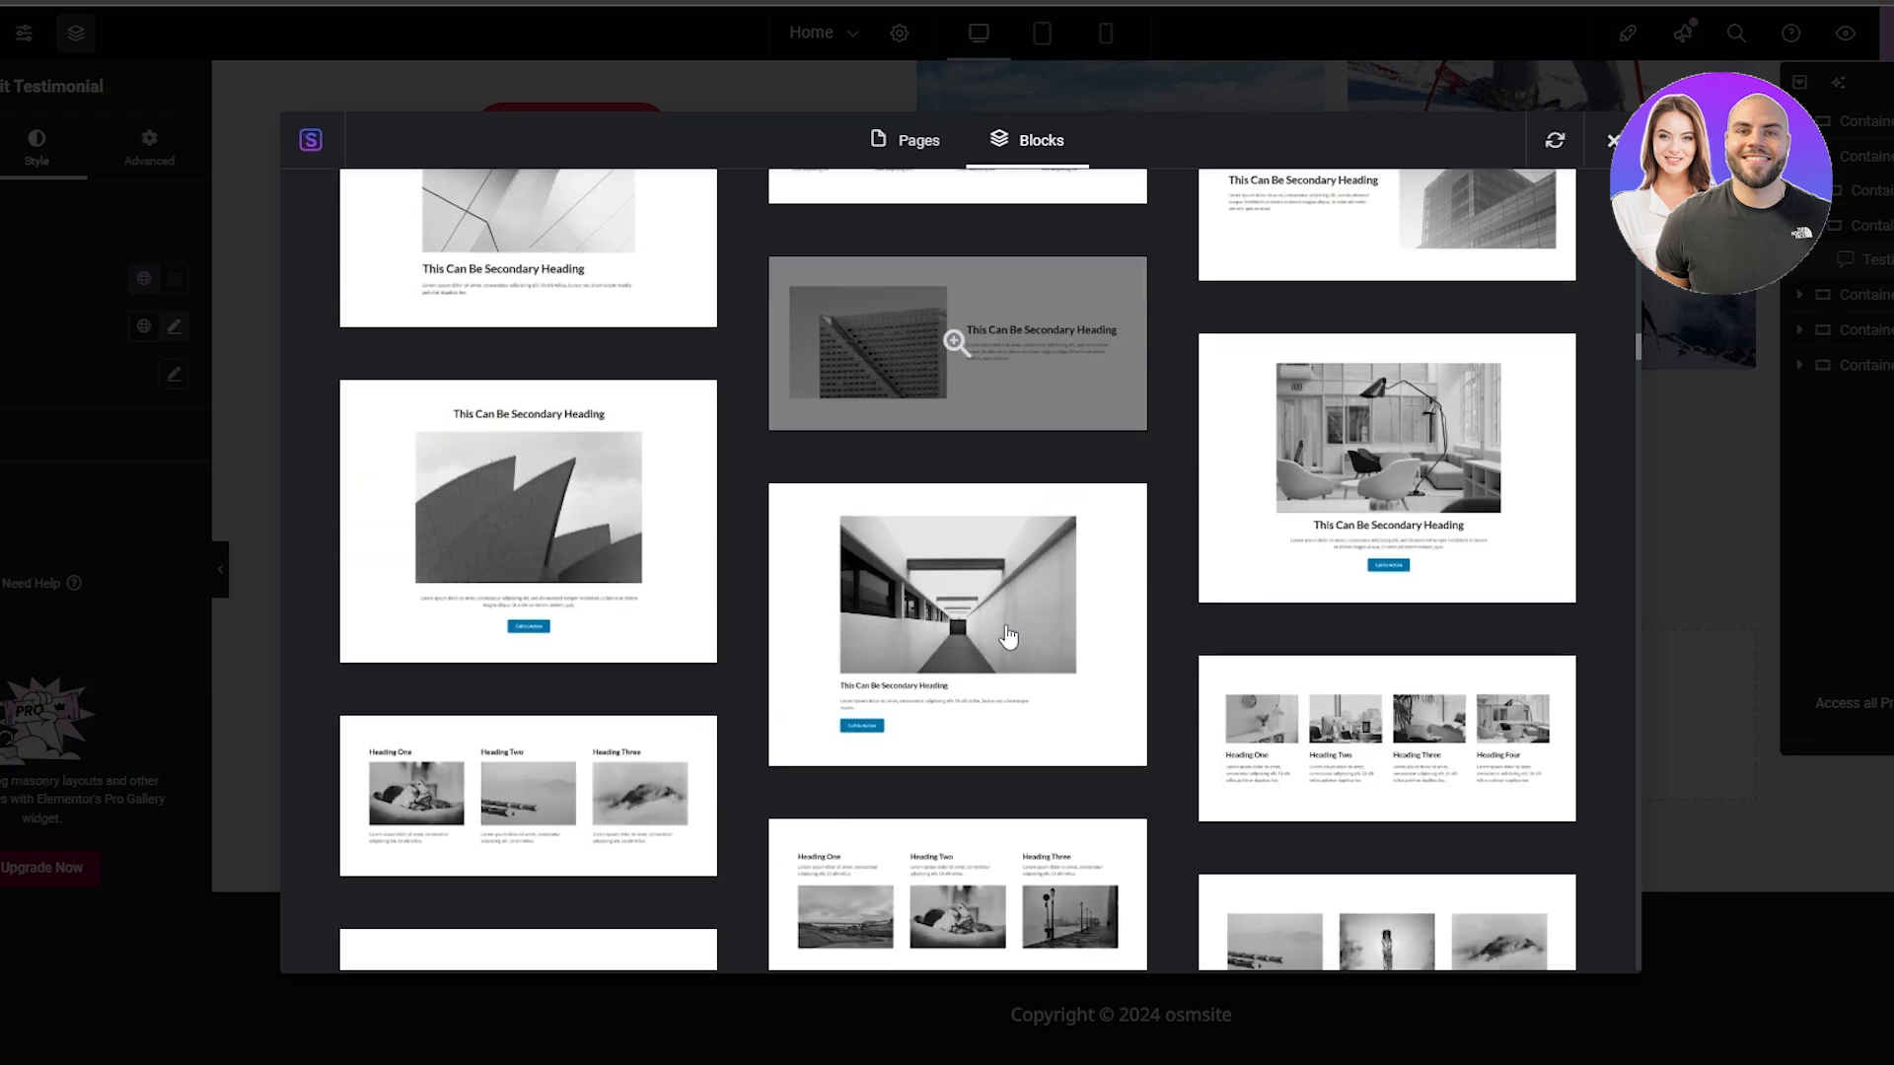
{"action": "scroll", "coordinate": [980, 631], "scroll_direction": "down", "scroll_amount": 10}
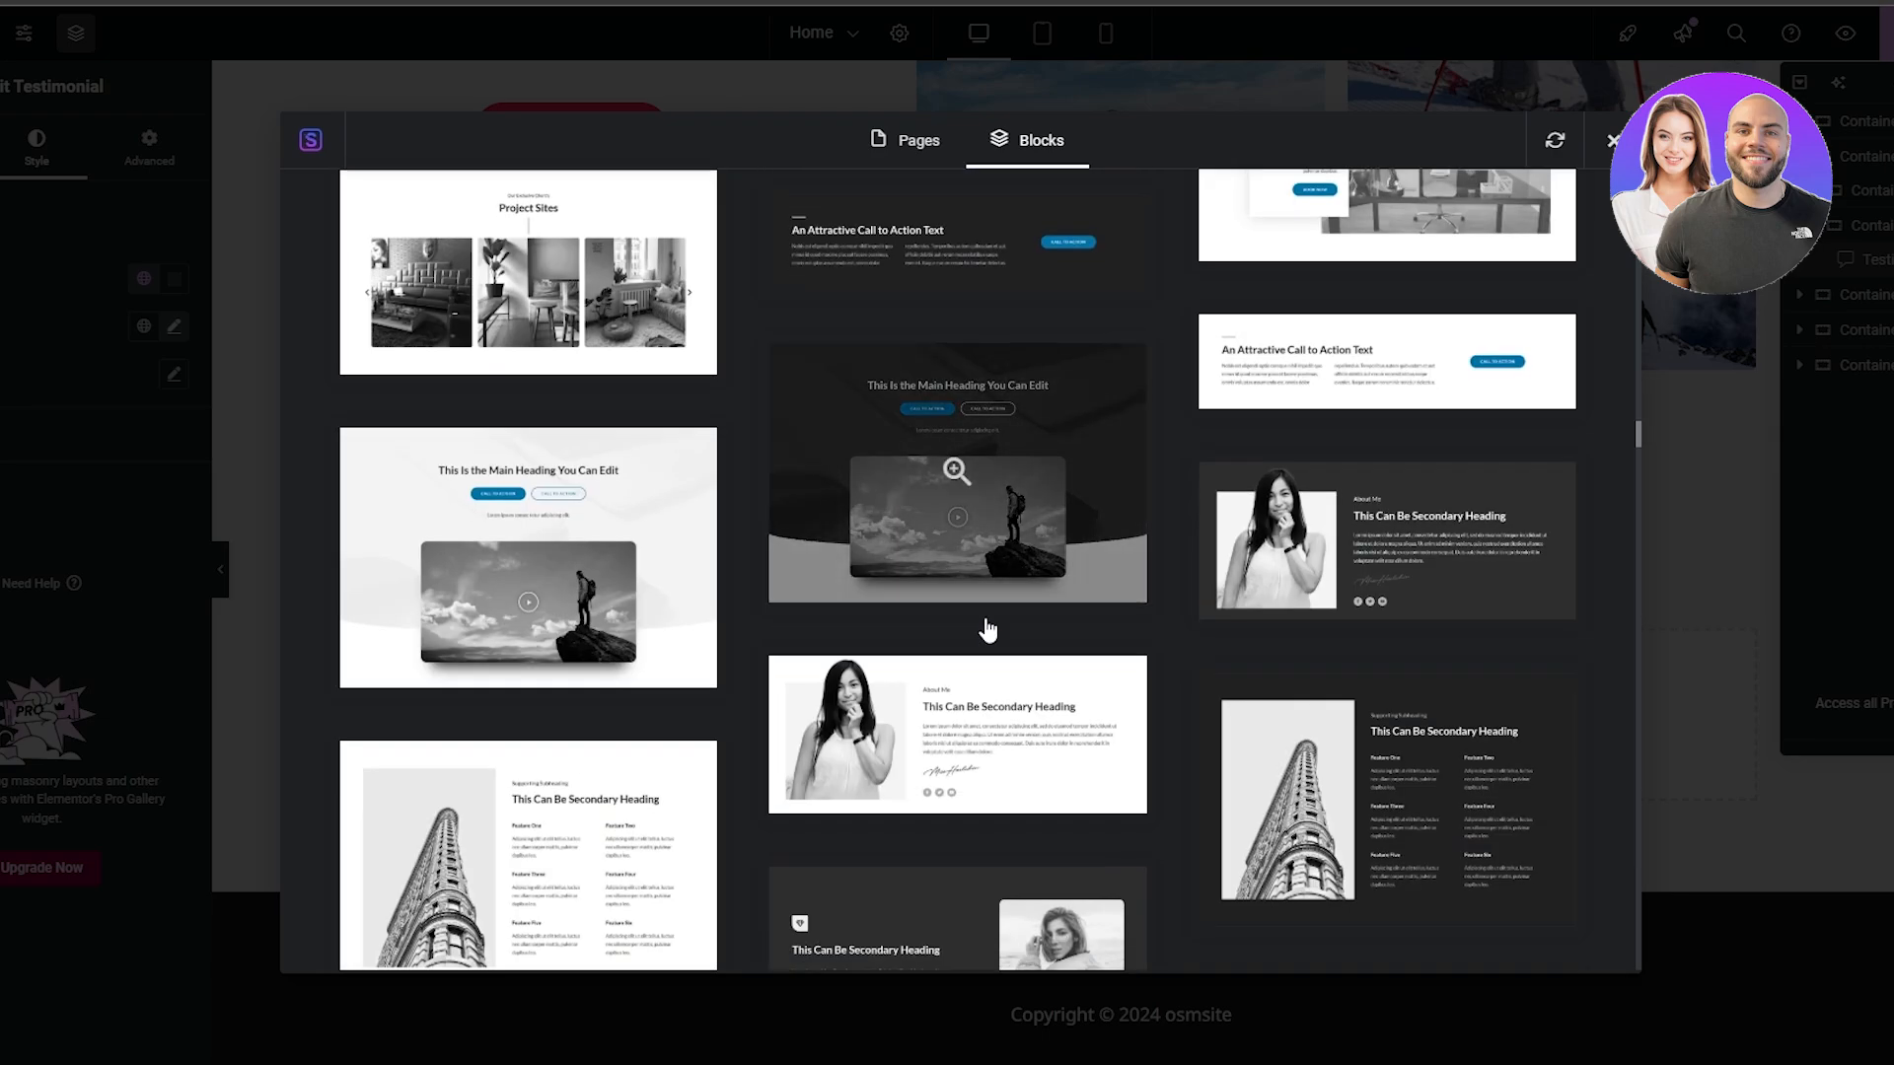
{"action": "scroll", "coordinate": [751, 718], "scroll_direction": "up", "scroll_amount": 5}
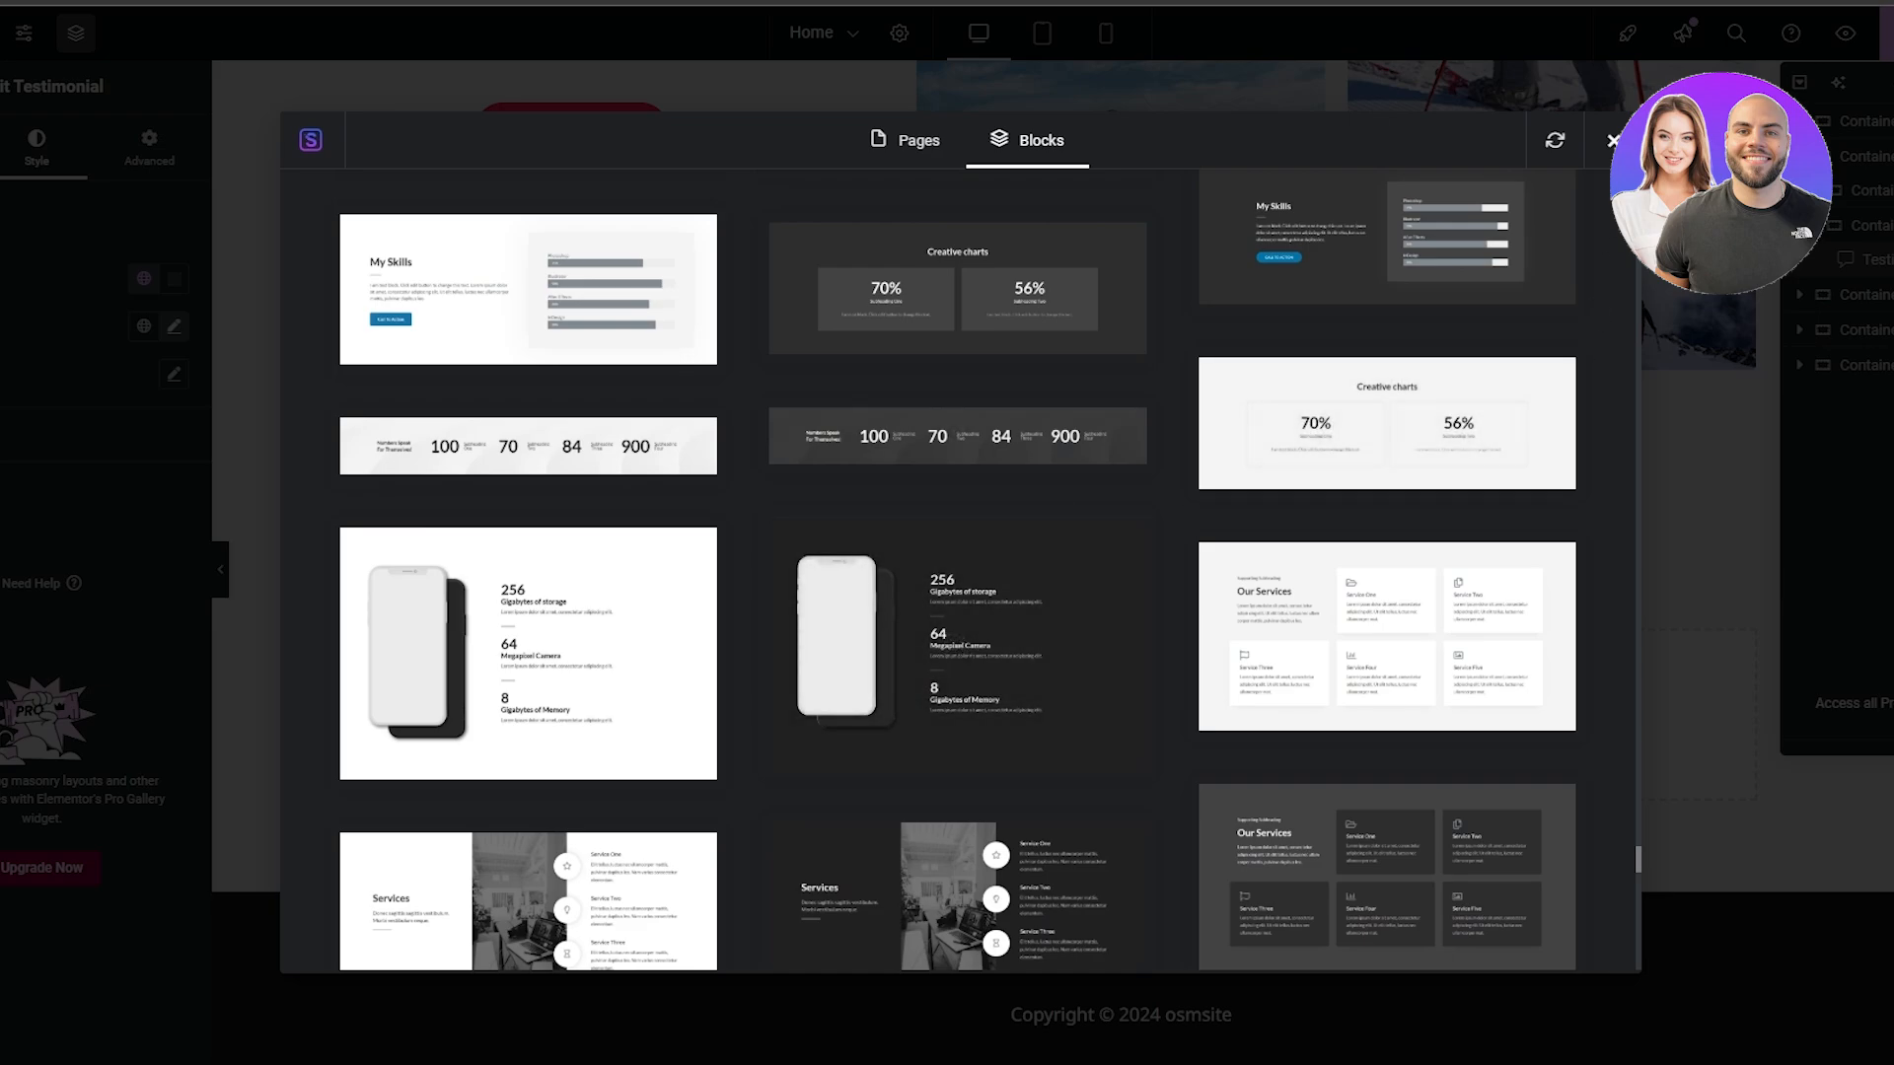
{"action": "left_click", "coordinate": [1614, 141]}
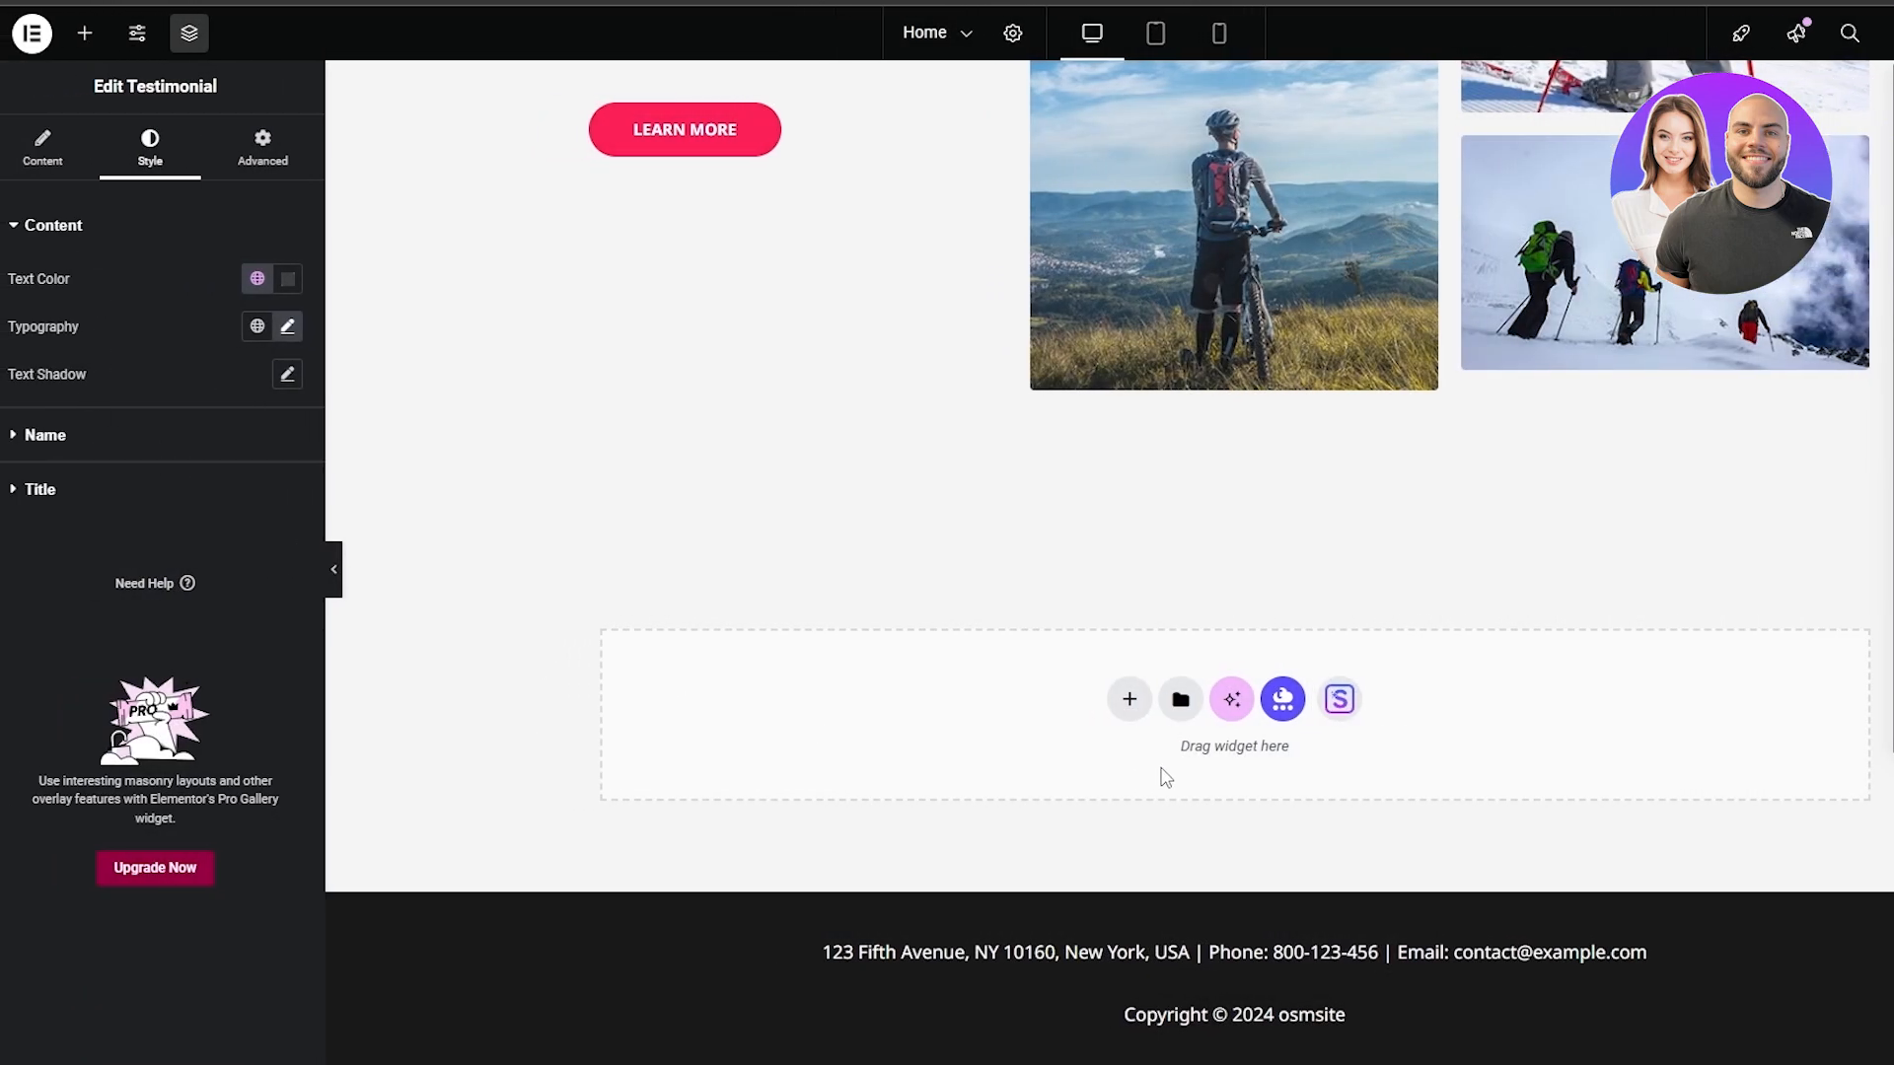
Look through the widget categories in the Elements list, collapsing Essential Addons, down to the Header & Footer Builder and WordPress categories
{"action": "left_click", "coordinate": [1111, 372]}
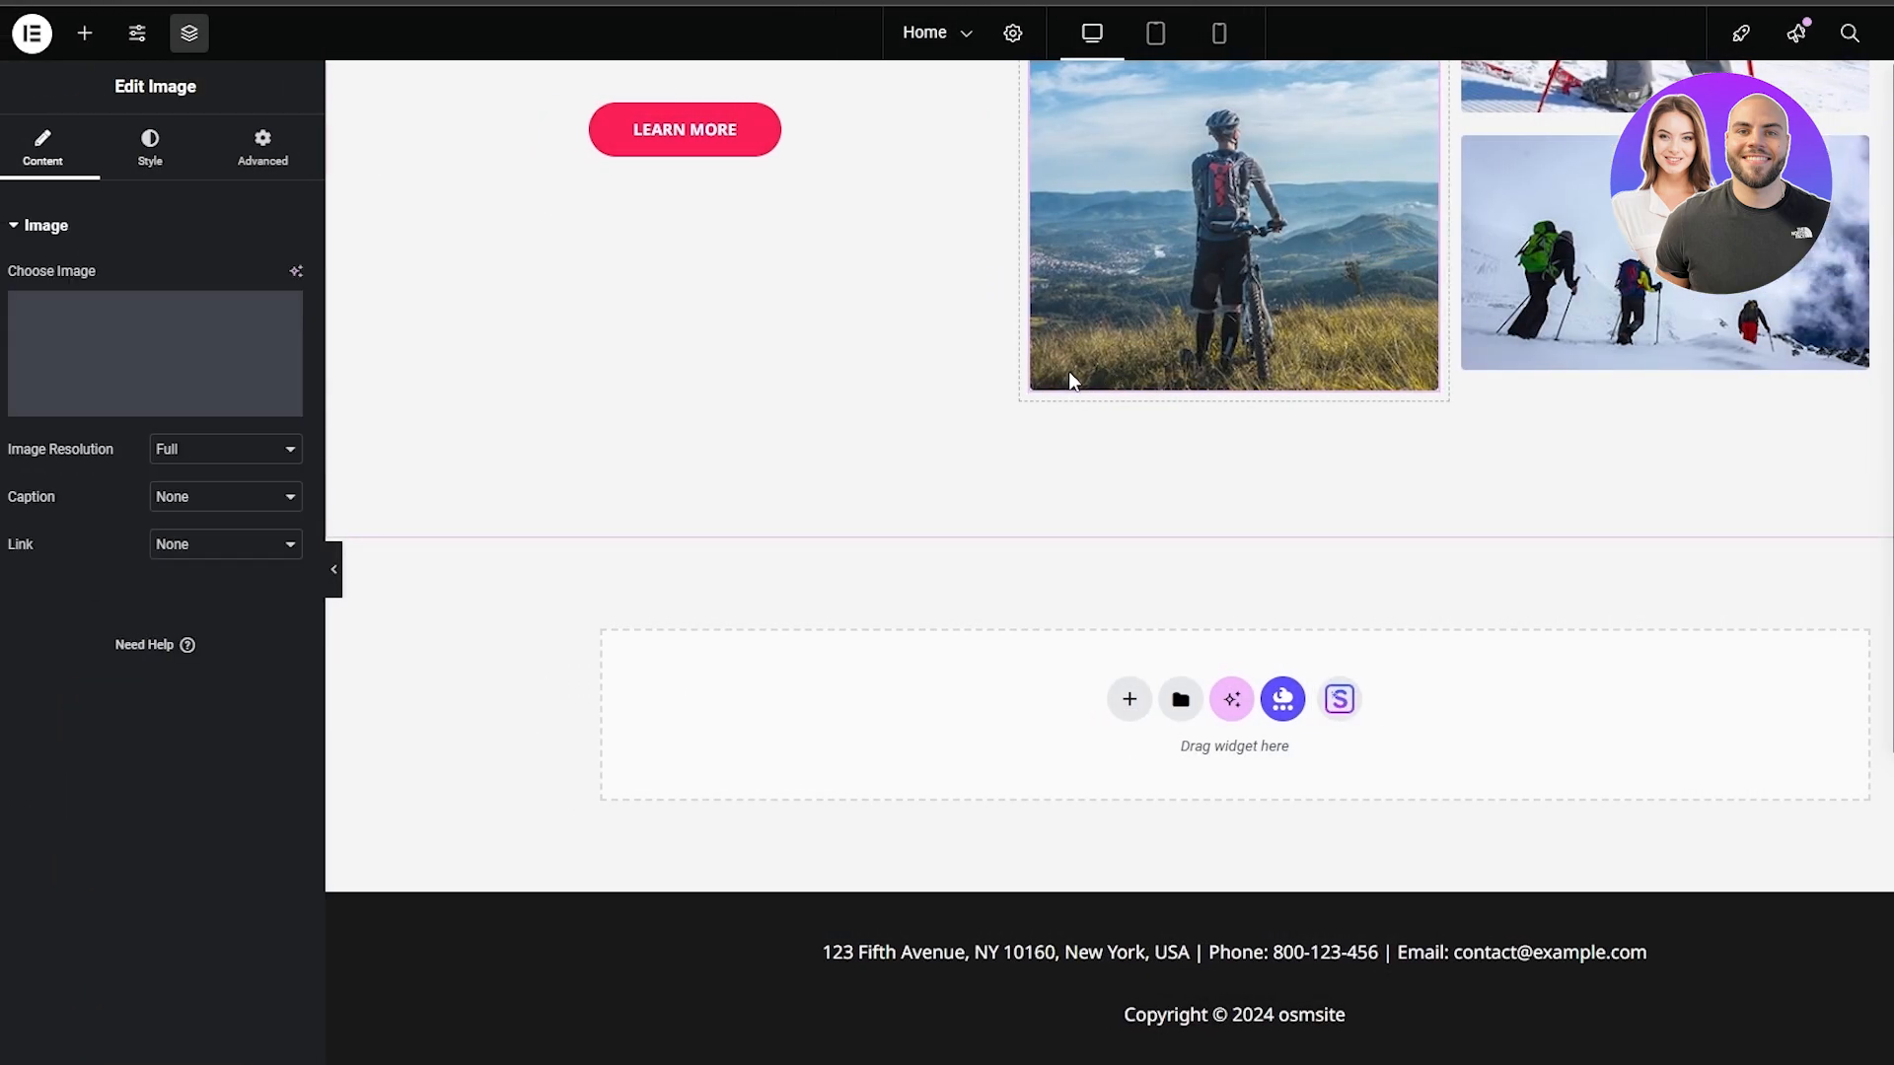
{"action": "scroll", "coordinate": [424, 317], "scroll_direction": "up", "scroll_amount": 3}
{"action": "left_click", "coordinate": [420, 314]}
{"action": "scroll", "coordinate": [175, 266], "scroll_direction": "down", "scroll_amount": 3}
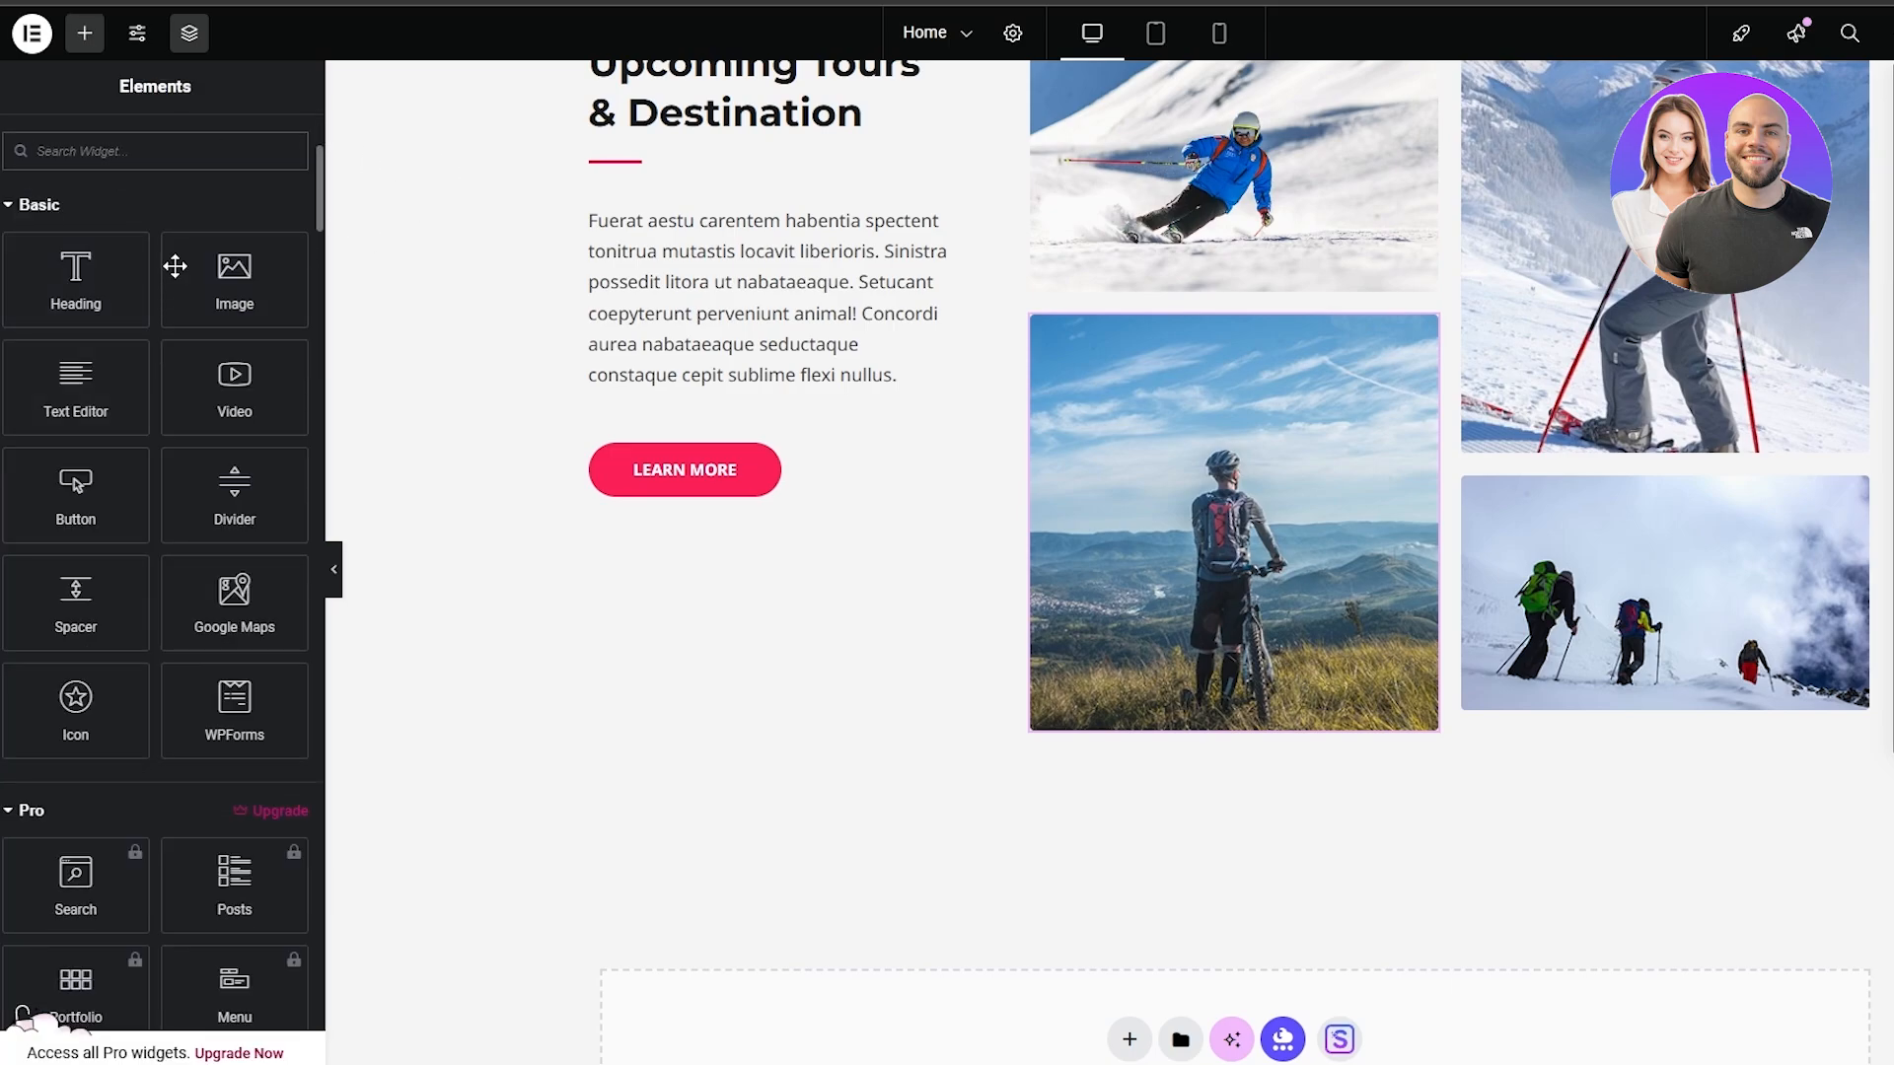
{"action": "scroll", "coordinate": [91, 233], "scroll_direction": "up", "scroll_amount": 2}
{"action": "scroll", "coordinate": [91, 233], "scroll_direction": "down", "scroll_amount": 4}
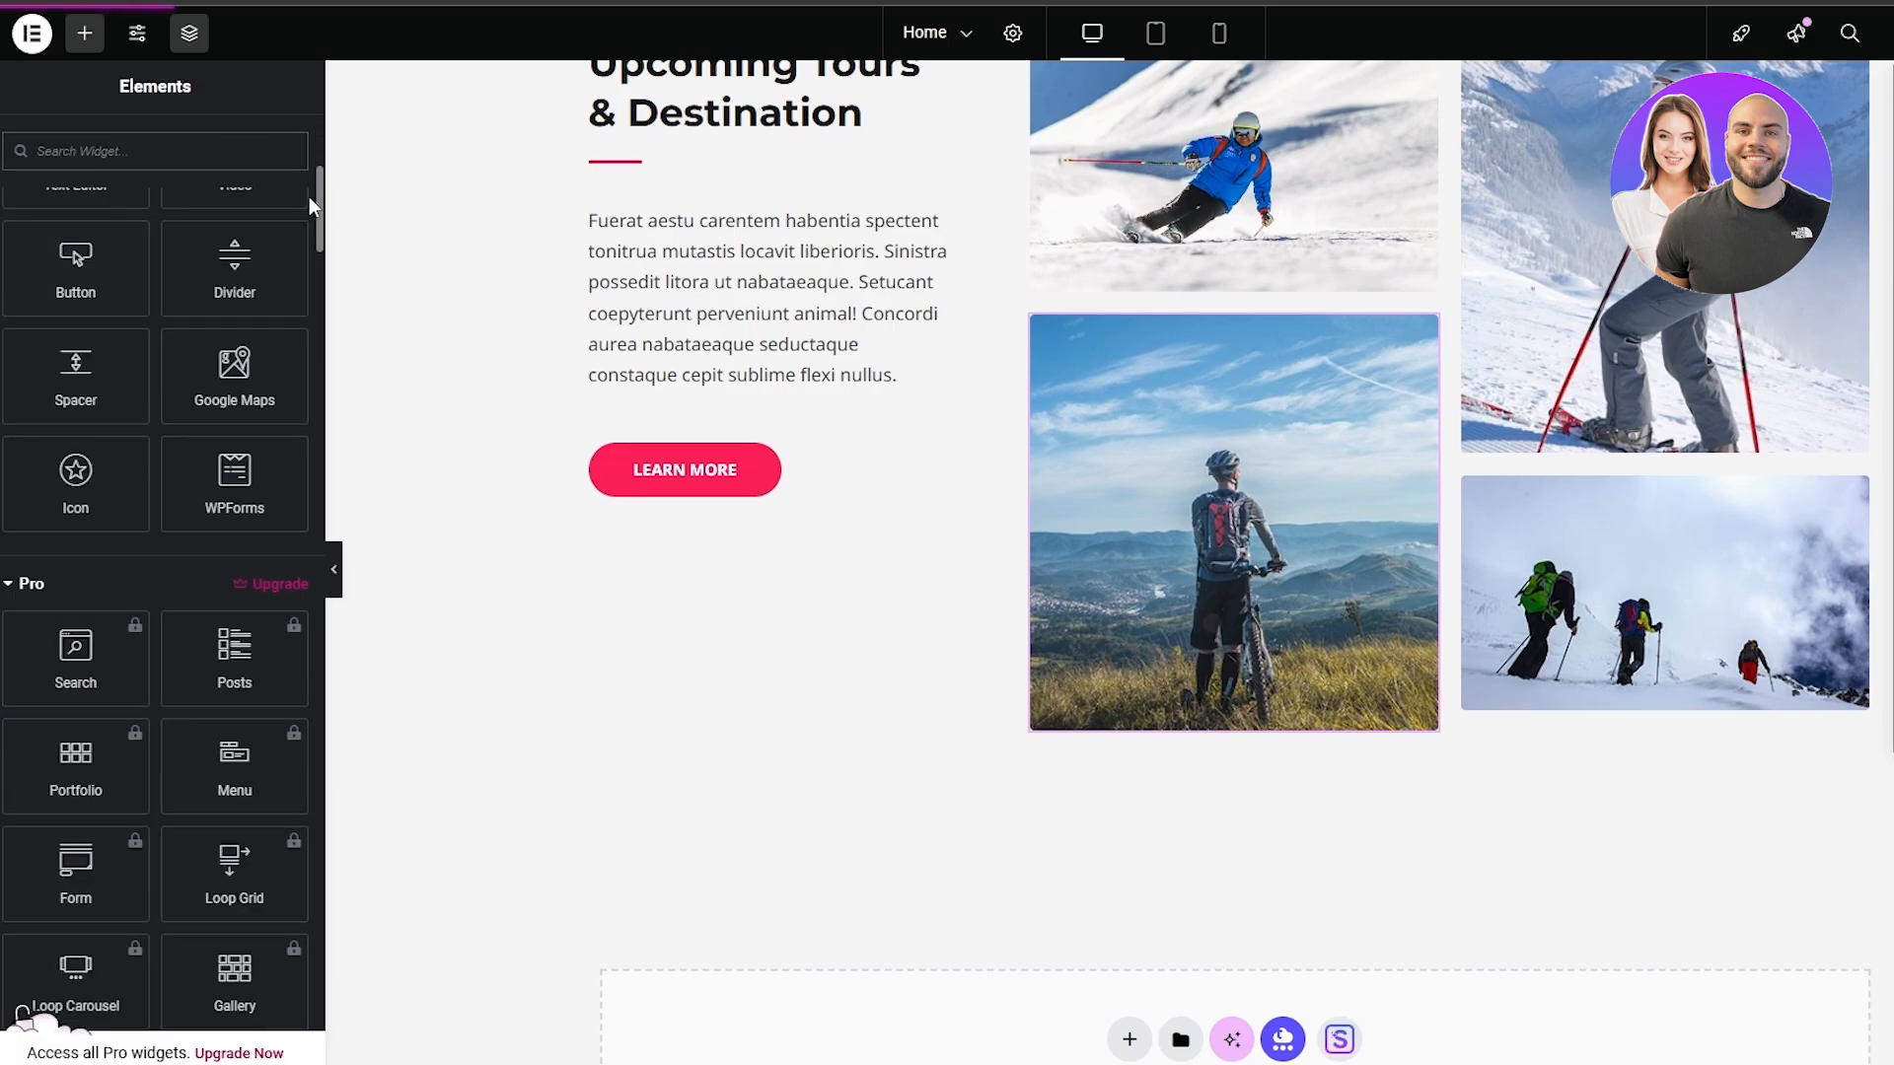
{"action": "left_click_drag", "start_coordinate": [325, 200], "coordinate": [305, 557]}
{"action": "left_click", "coordinate": [5, 640]}
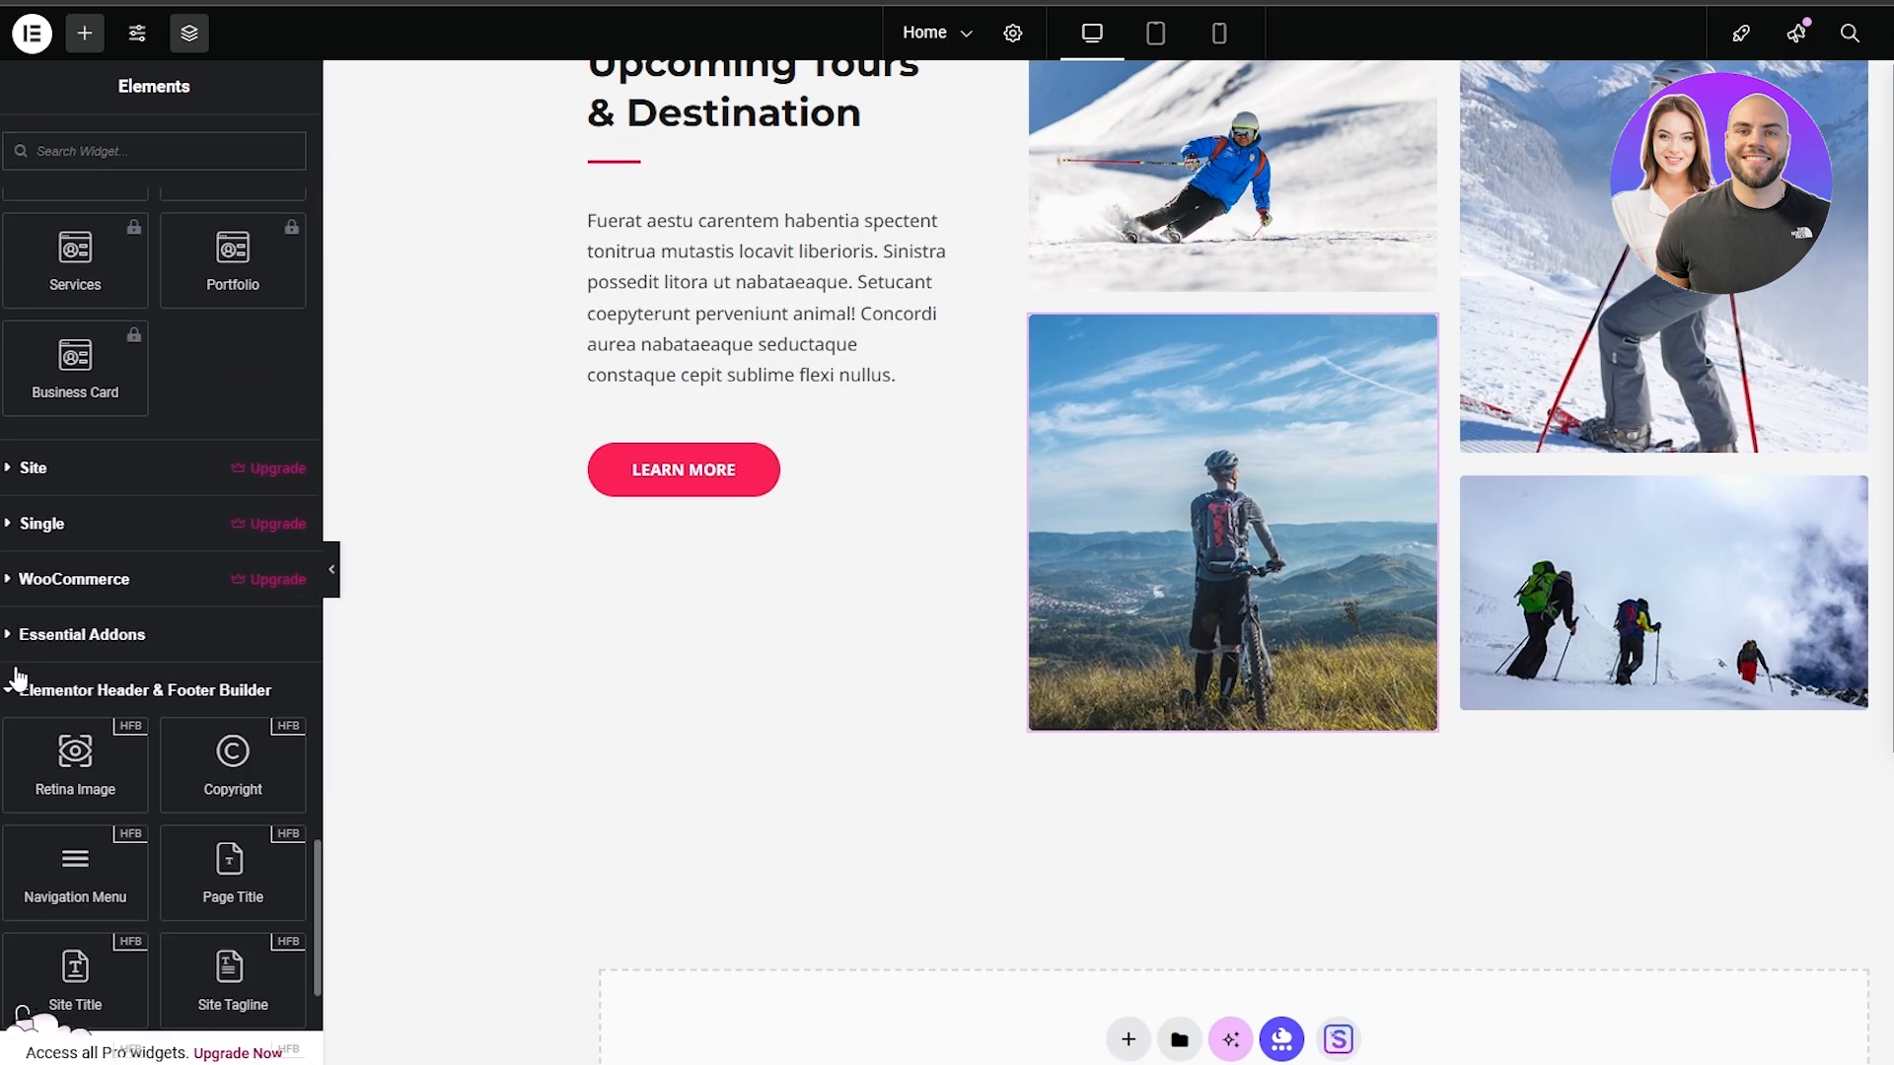
{"action": "scroll", "coordinate": [12, 696], "scroll_direction": "down", "scroll_amount": 5}
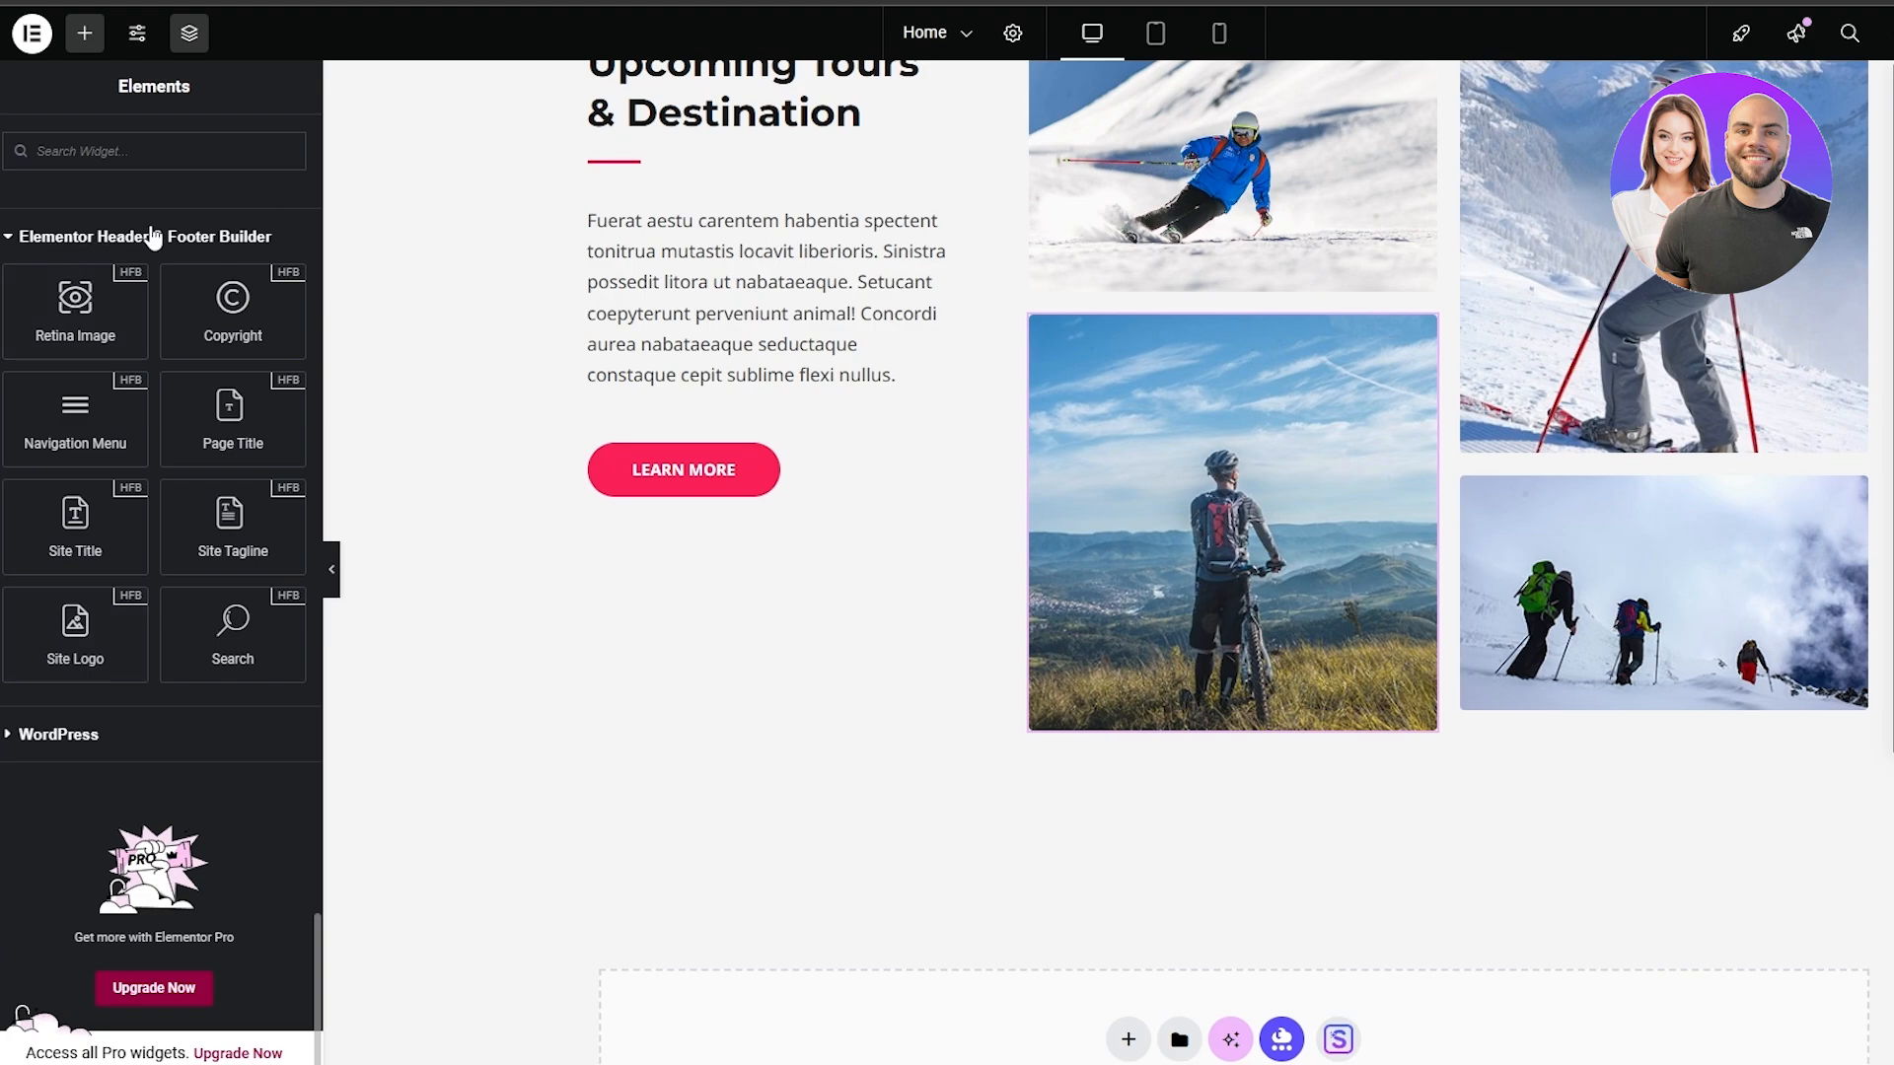
{"action": "scroll", "coordinate": [158, 710], "scroll_direction": "down", "scroll_amount": 1}
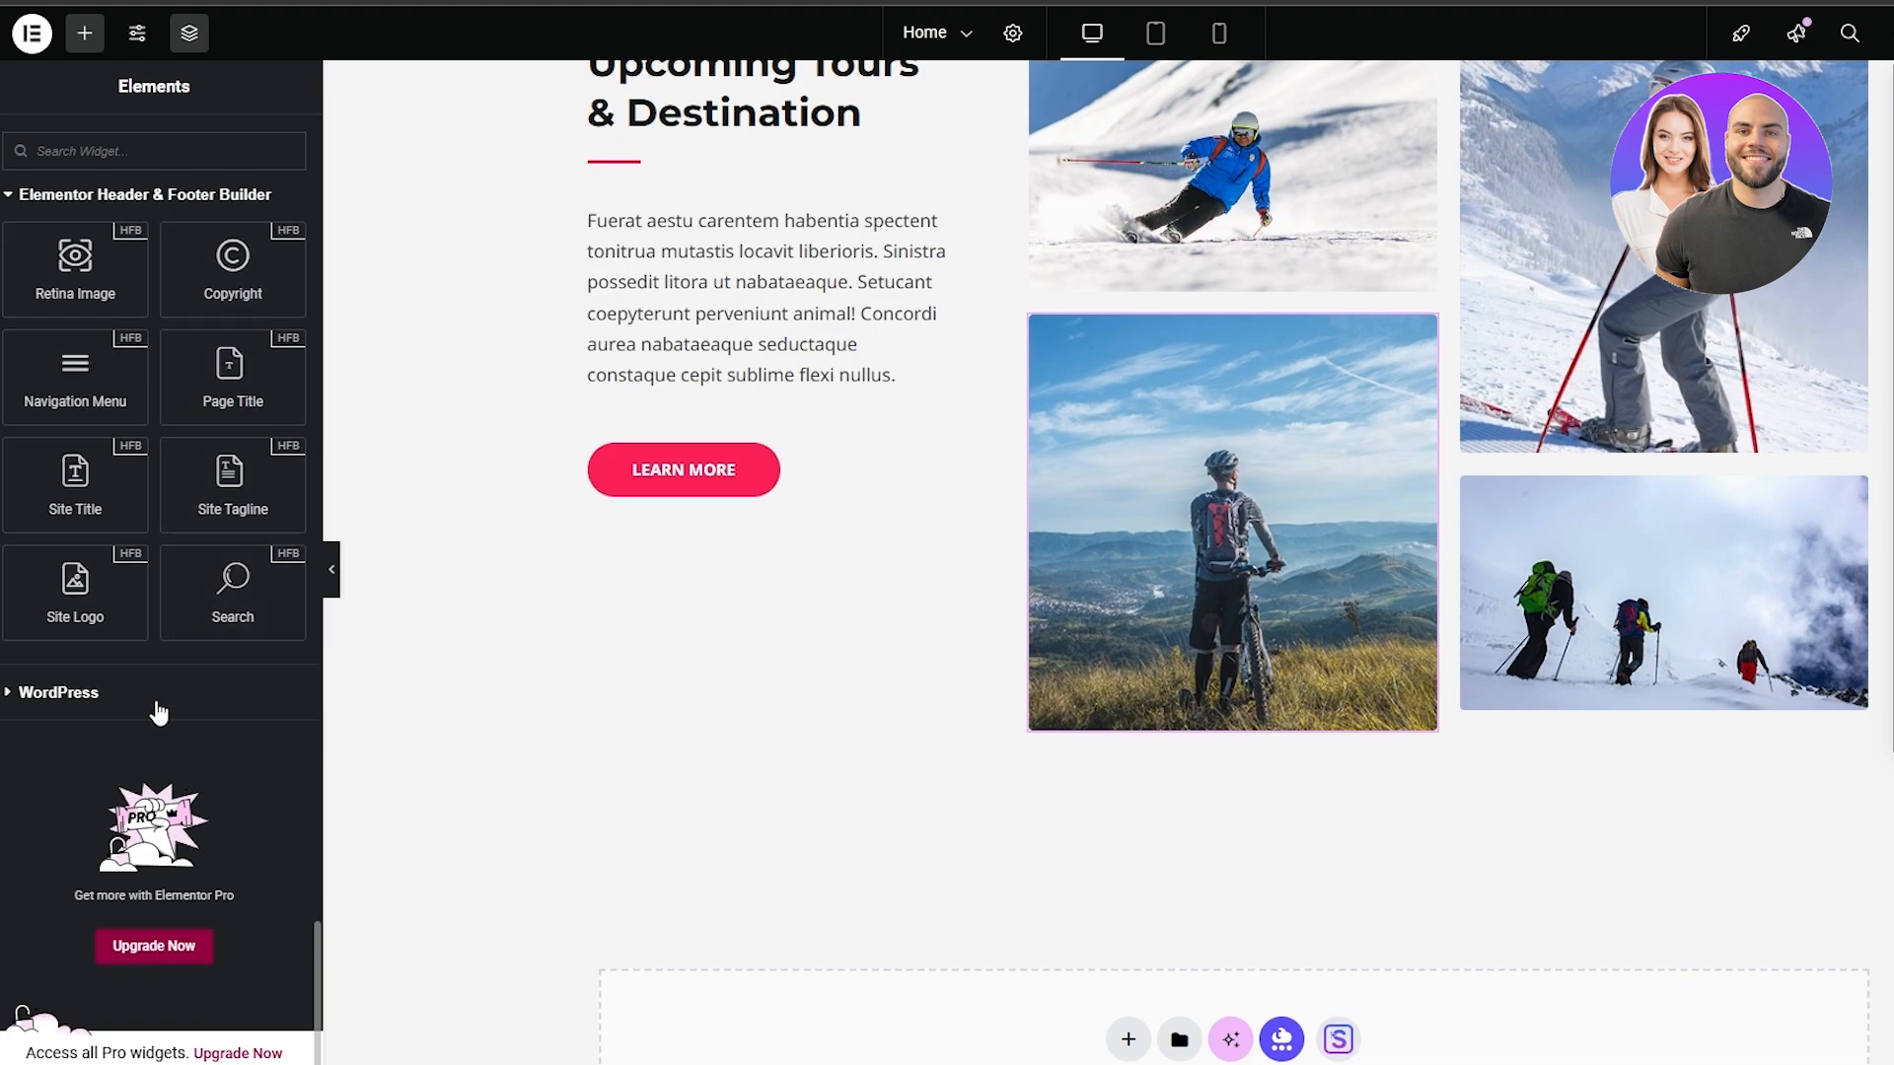
Add the WPForms widget from the WordPress category to the empty area above the footer
{"action": "left_click", "coordinate": [12, 696]}
{"action": "scroll", "coordinate": [80, 704], "scroll_direction": "down", "scroll_amount": 2}
{"action": "scroll", "coordinate": [186, 804], "scroll_direction": "down", "scroll_amount": 3}
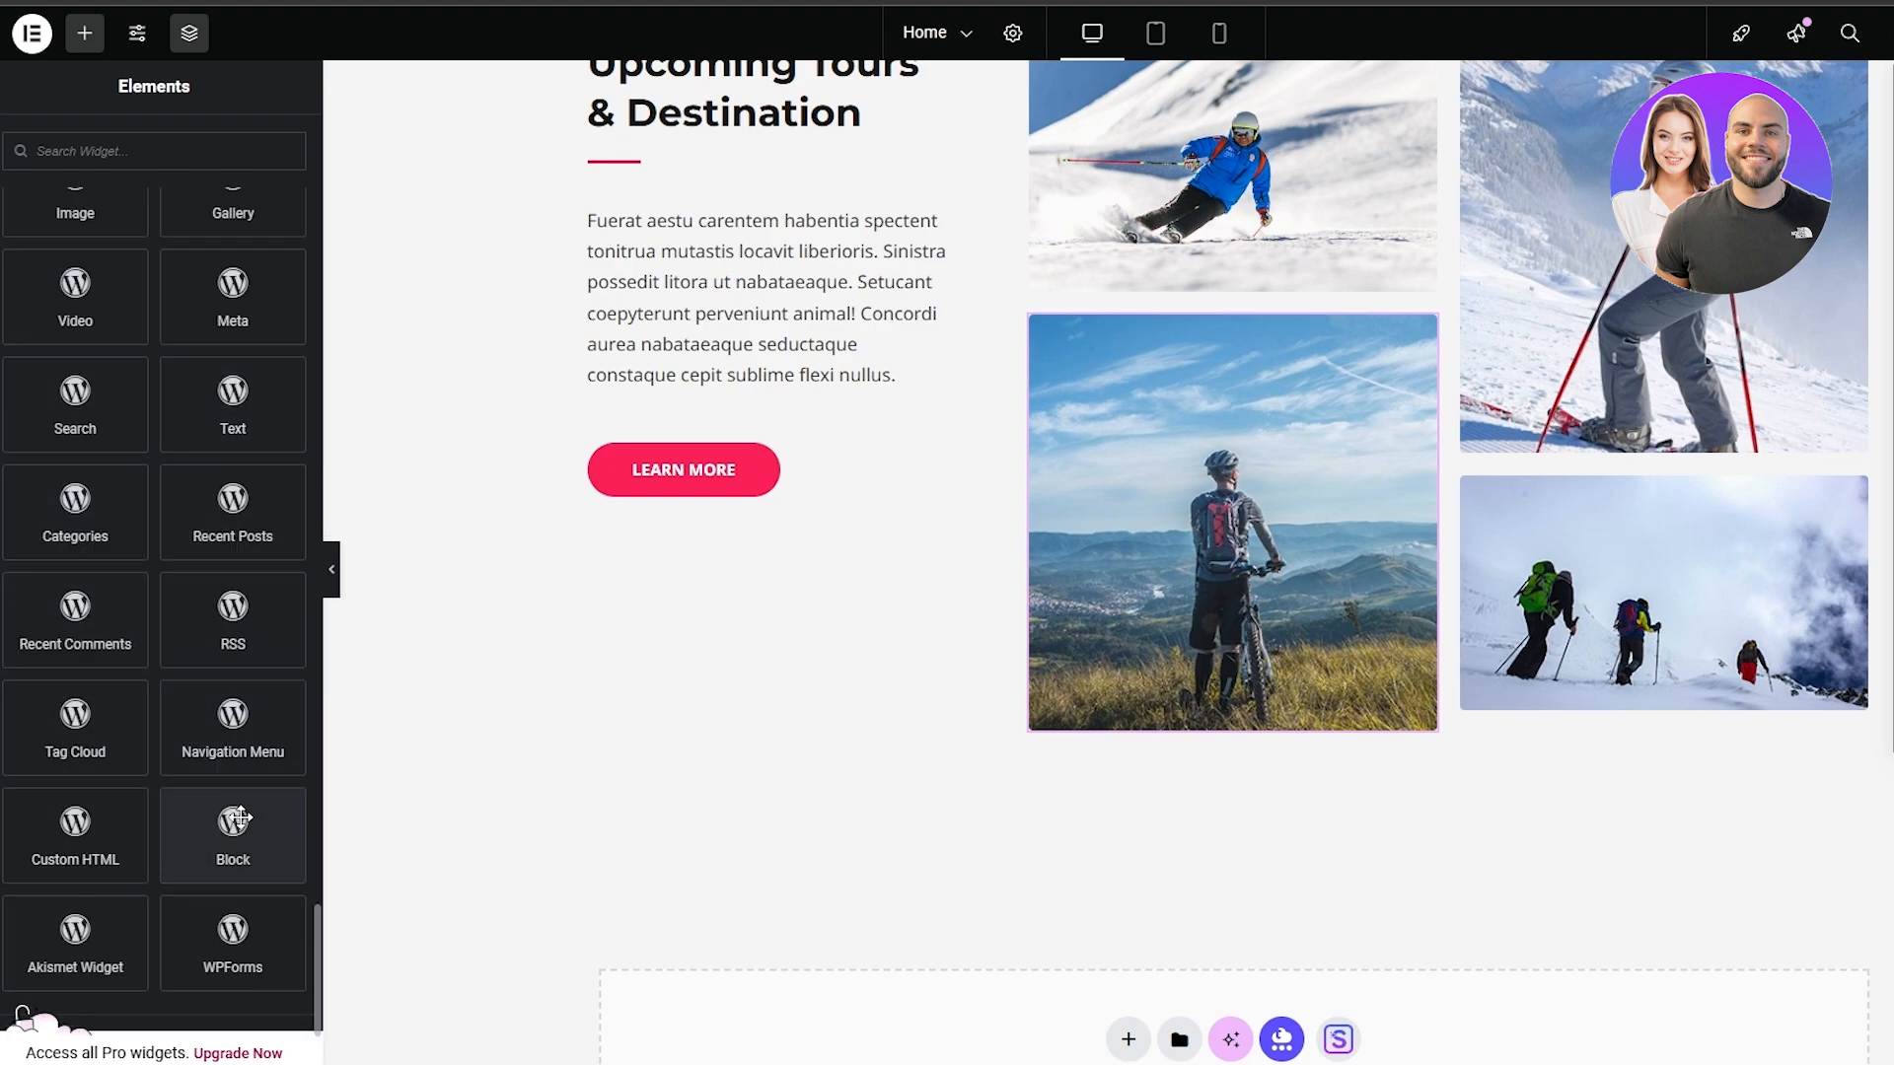
{"action": "scroll", "coordinate": [127, 871], "scroll_direction": "down", "scroll_amount": 1}
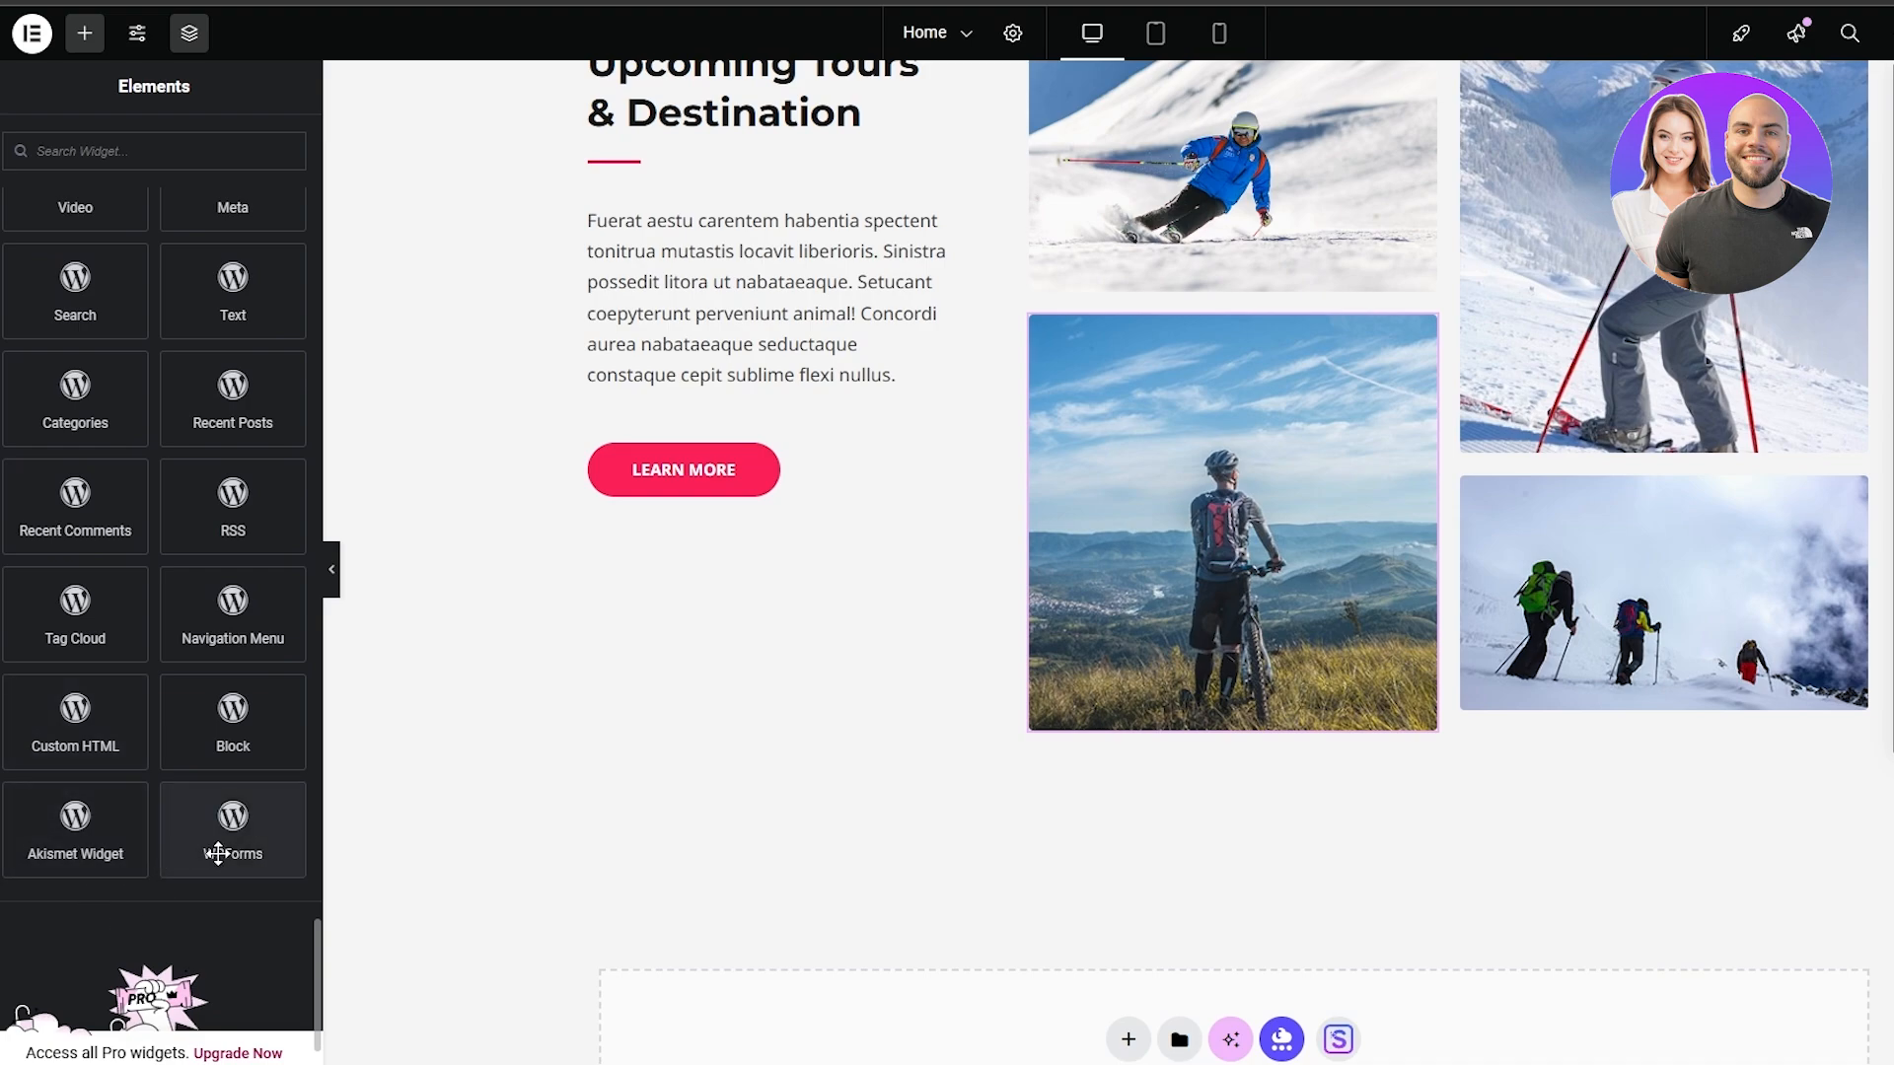
{"action": "left_click_drag", "start_coordinate": [228, 831], "coordinate": [1194, 1004]}
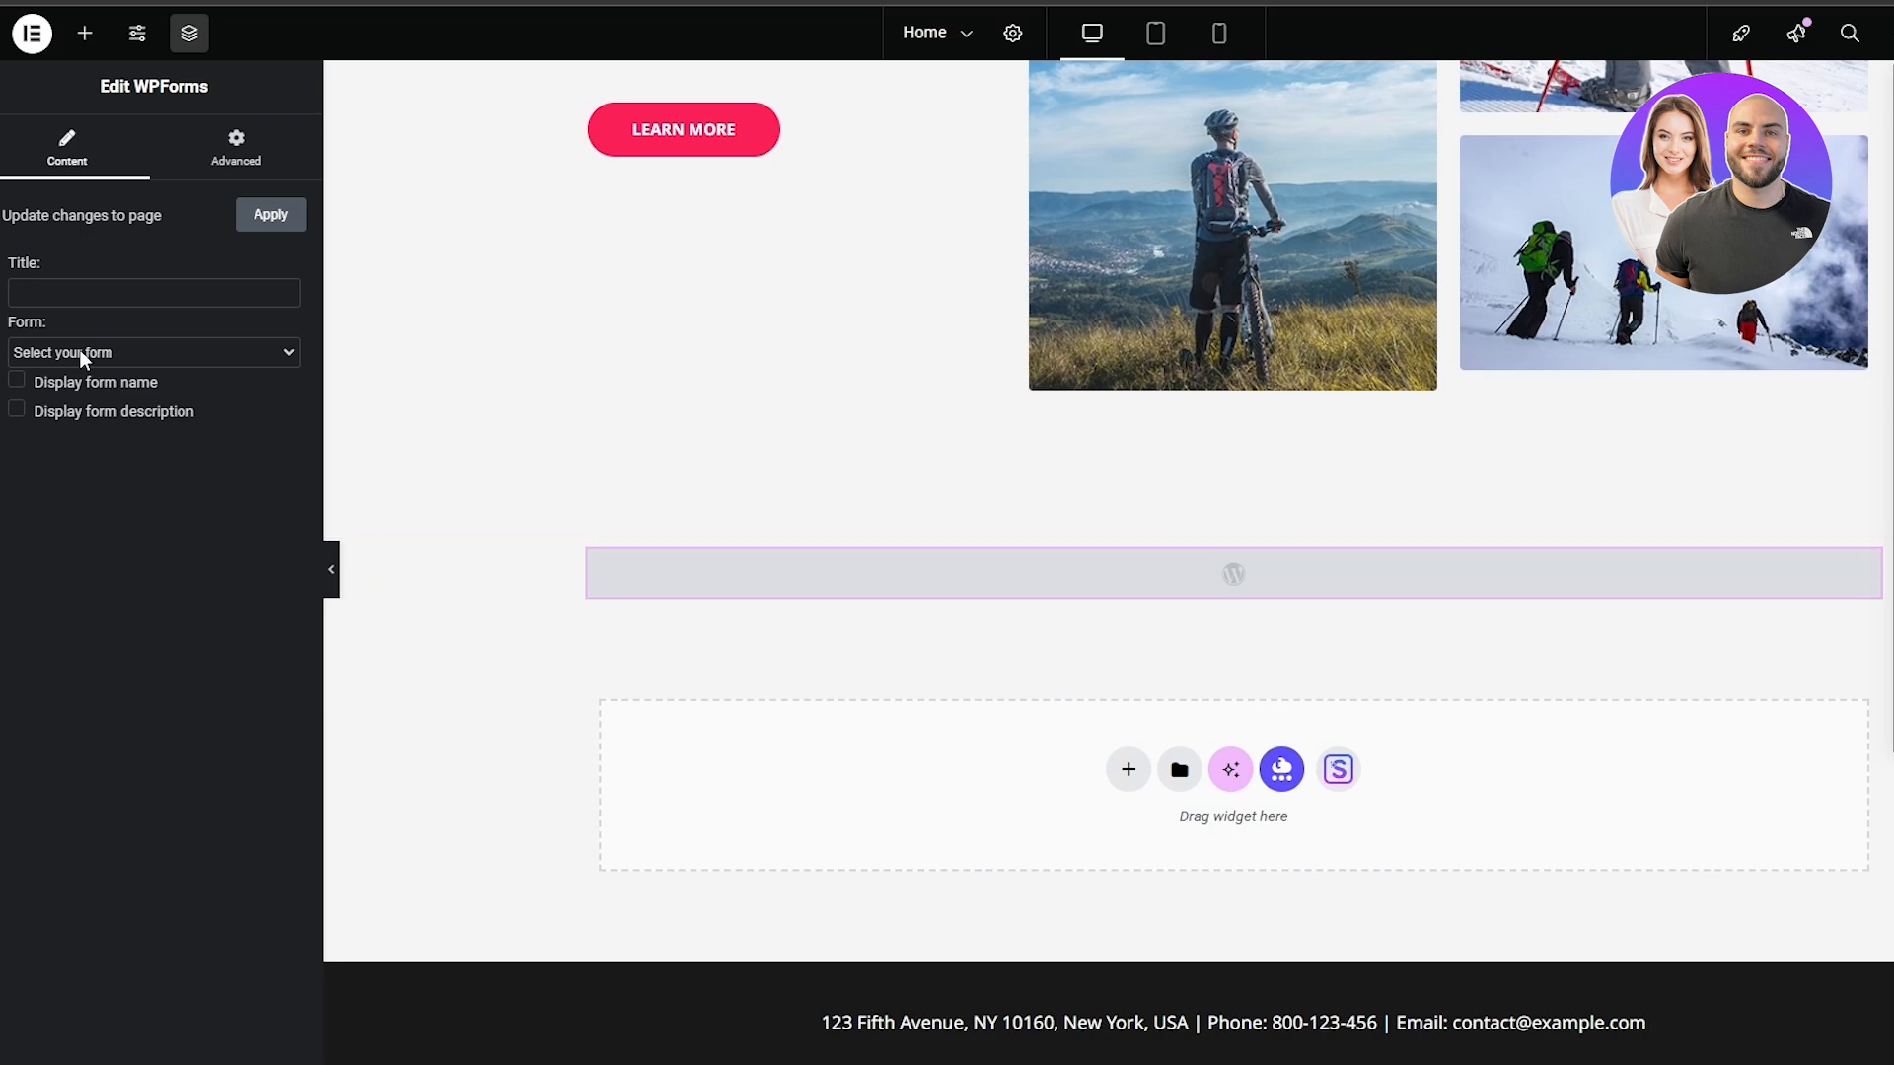
Assign Contact Form to the WPForms widget and set its title to "GET IN TOUCH"
{"action": "left_click", "coordinate": [104, 353]}
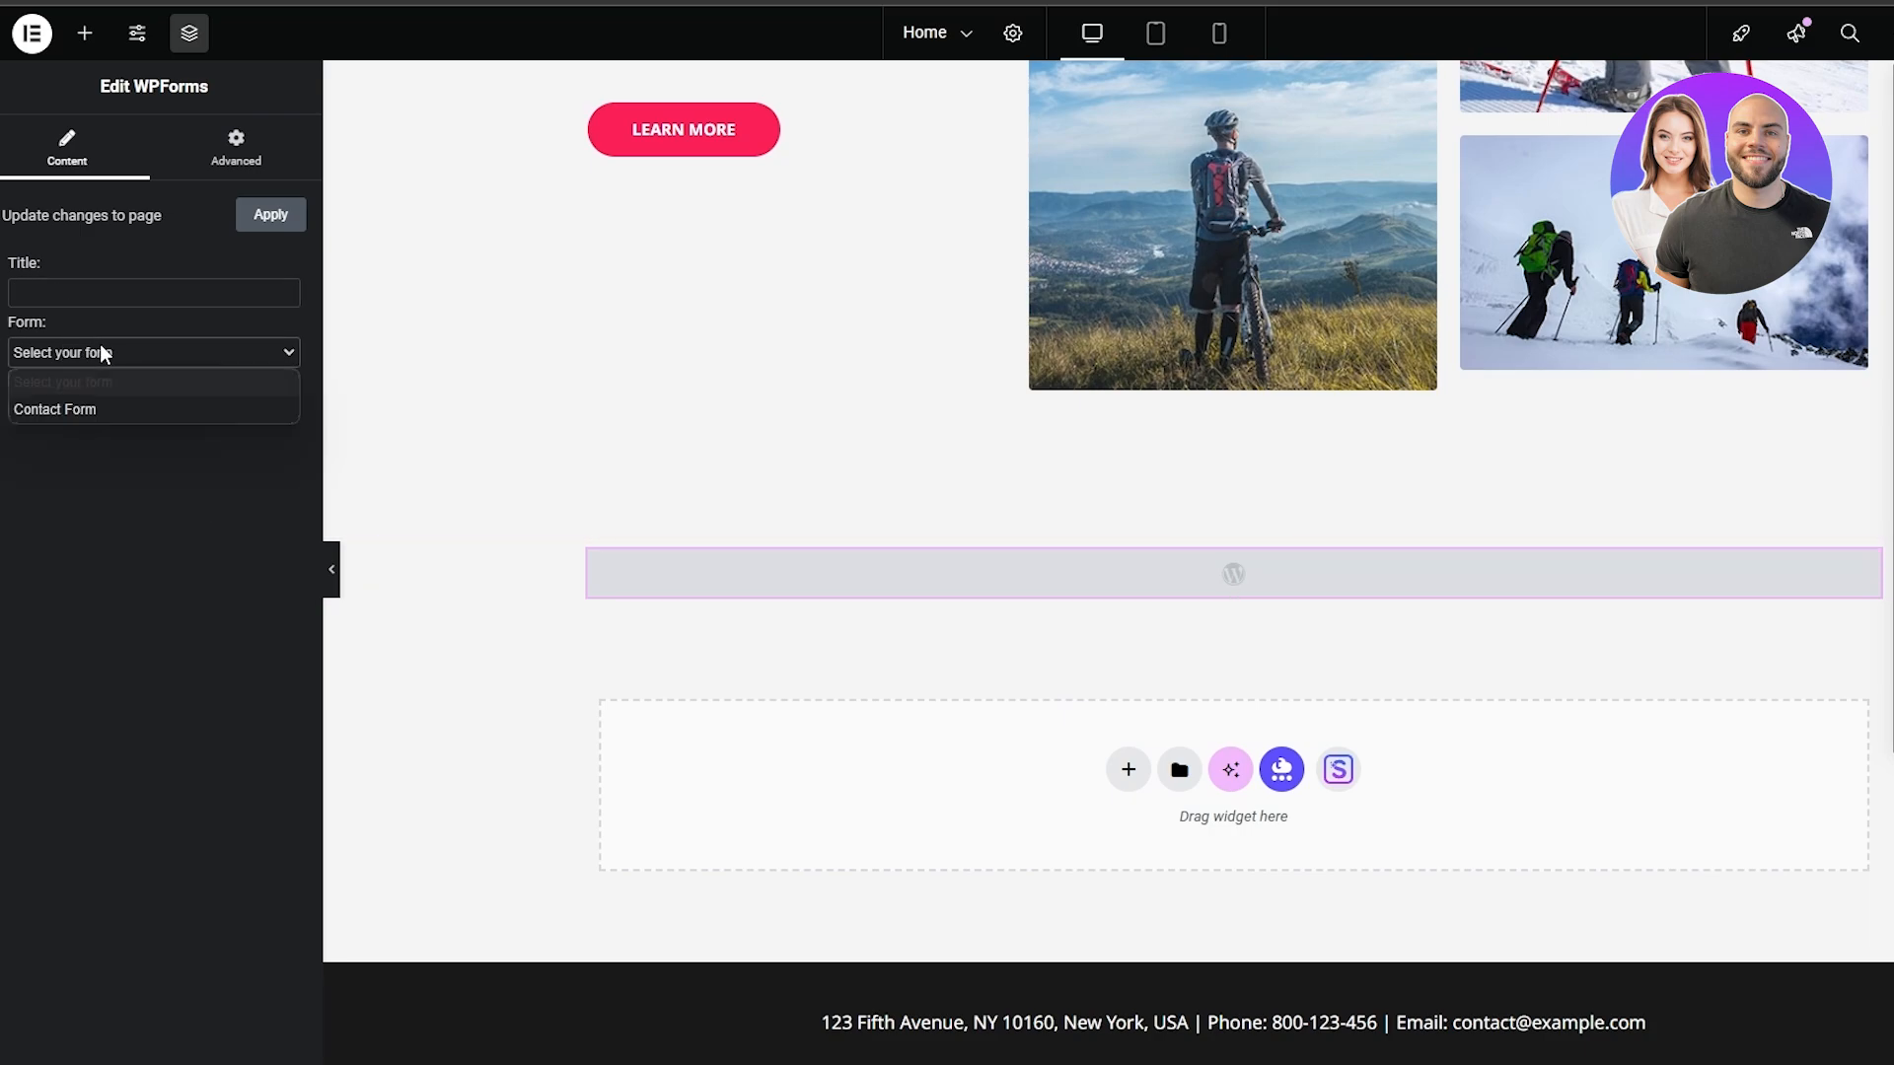
{"action": "left_click", "coordinate": [101, 409]}
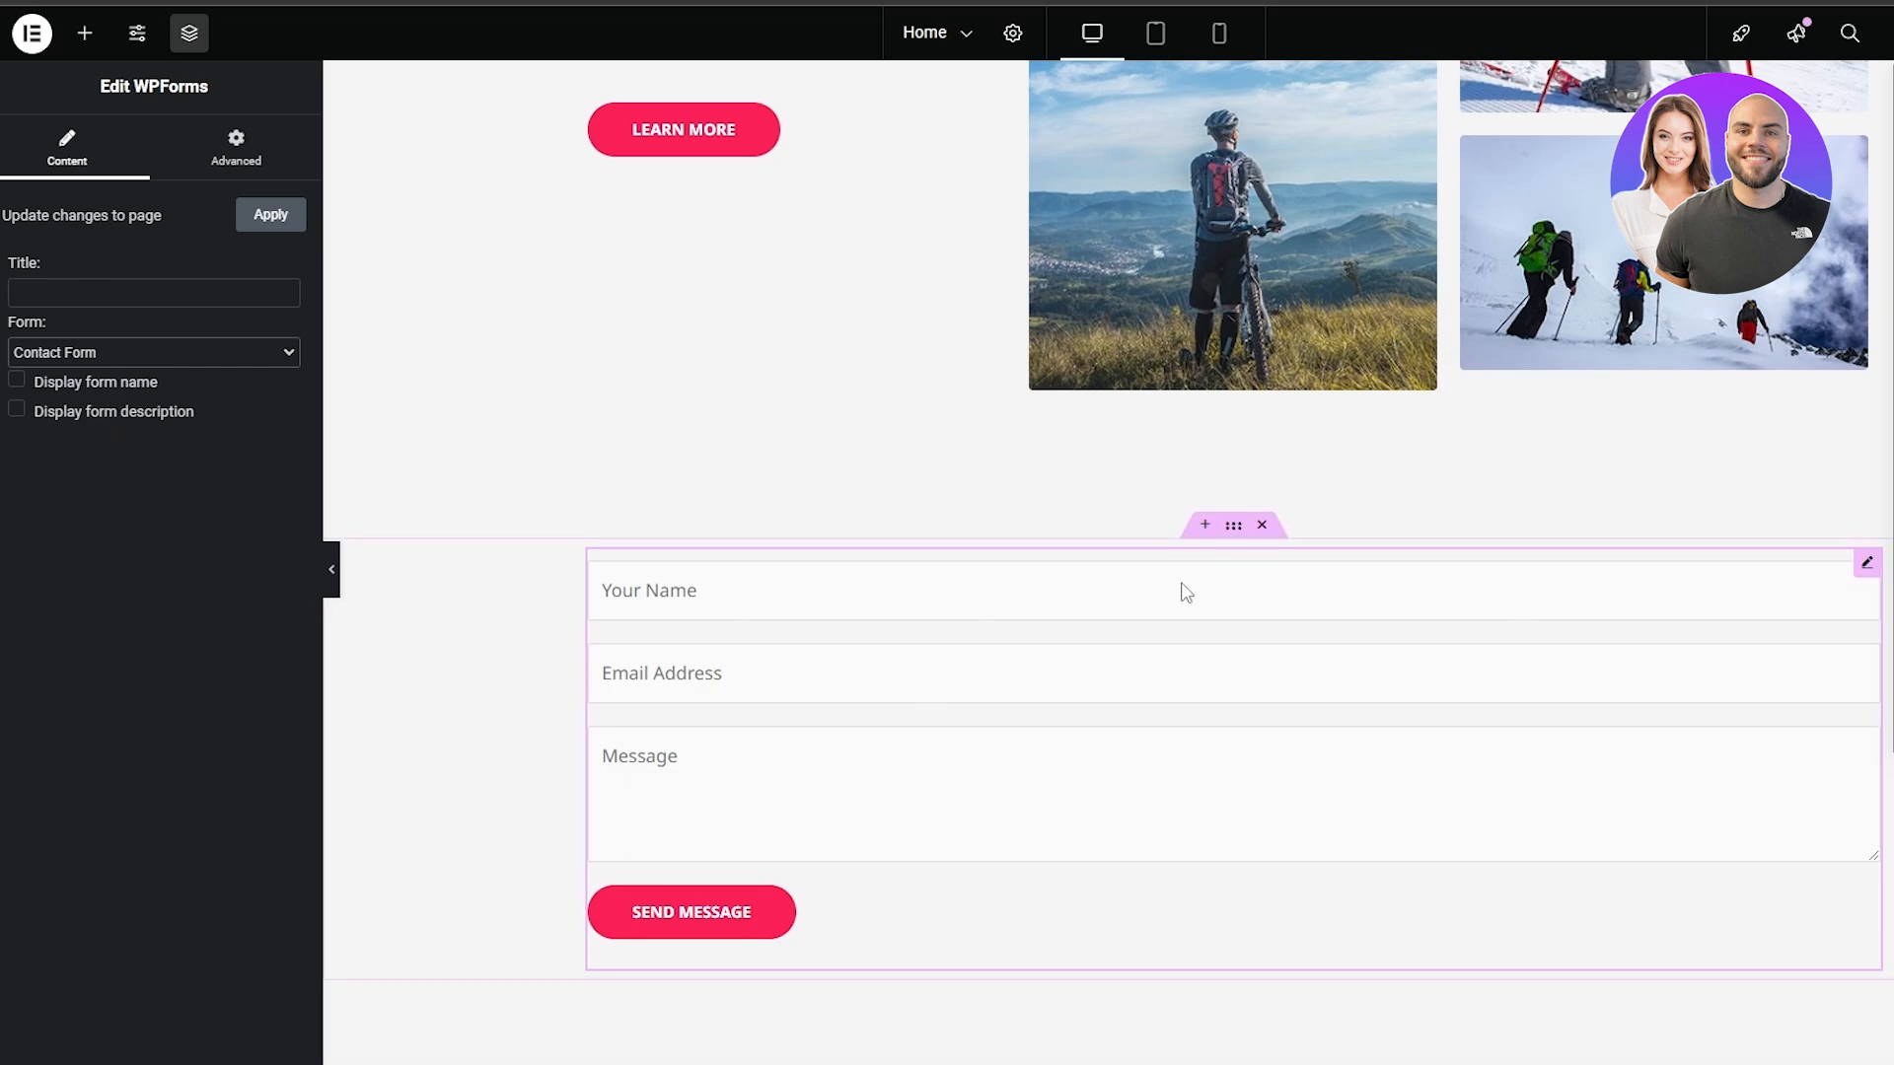
{"action": "left_click", "coordinate": [185, 294]}
{"action": "type", "text": "GET IN TOUCH"}
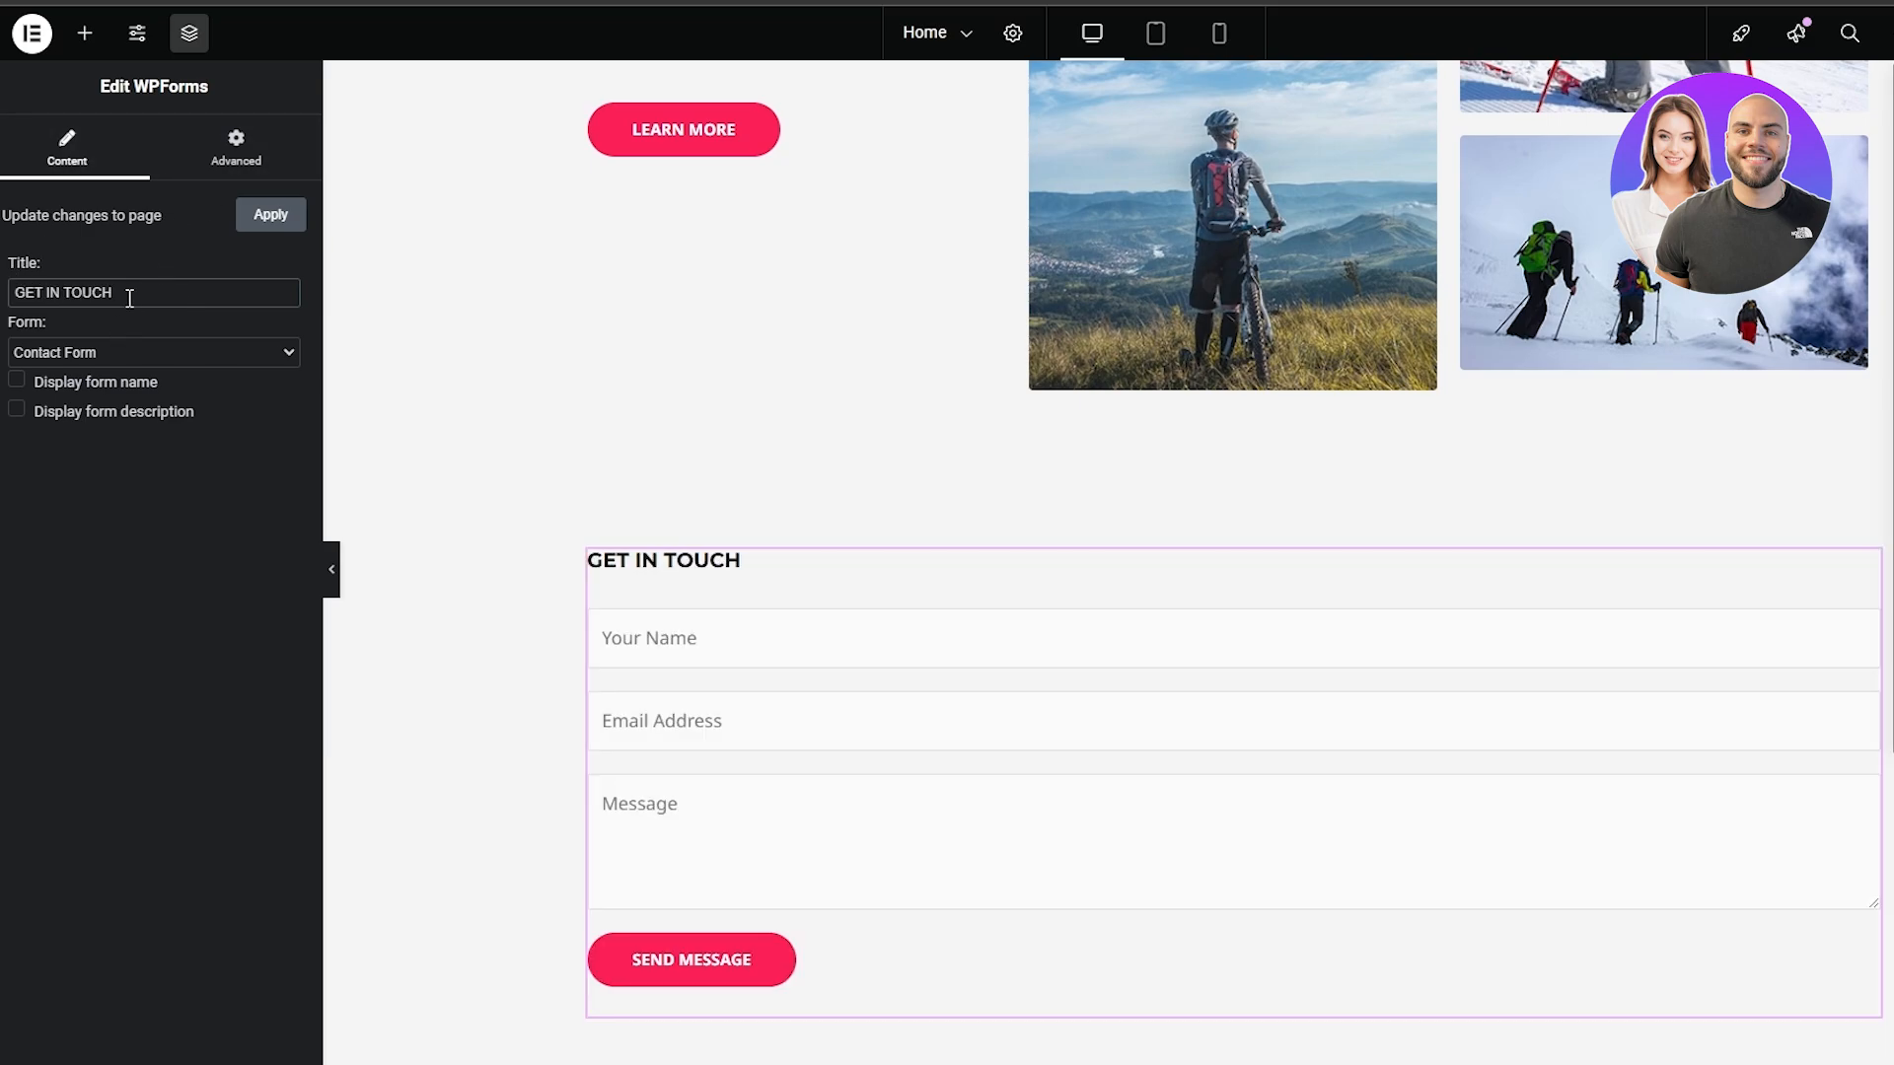
{"action": "left_click", "coordinate": [57, 383]}
Try the center and start self-alignments on the contact form widget, and set its Align Self to Stretch
{"action": "left_click", "coordinate": [236, 148]}
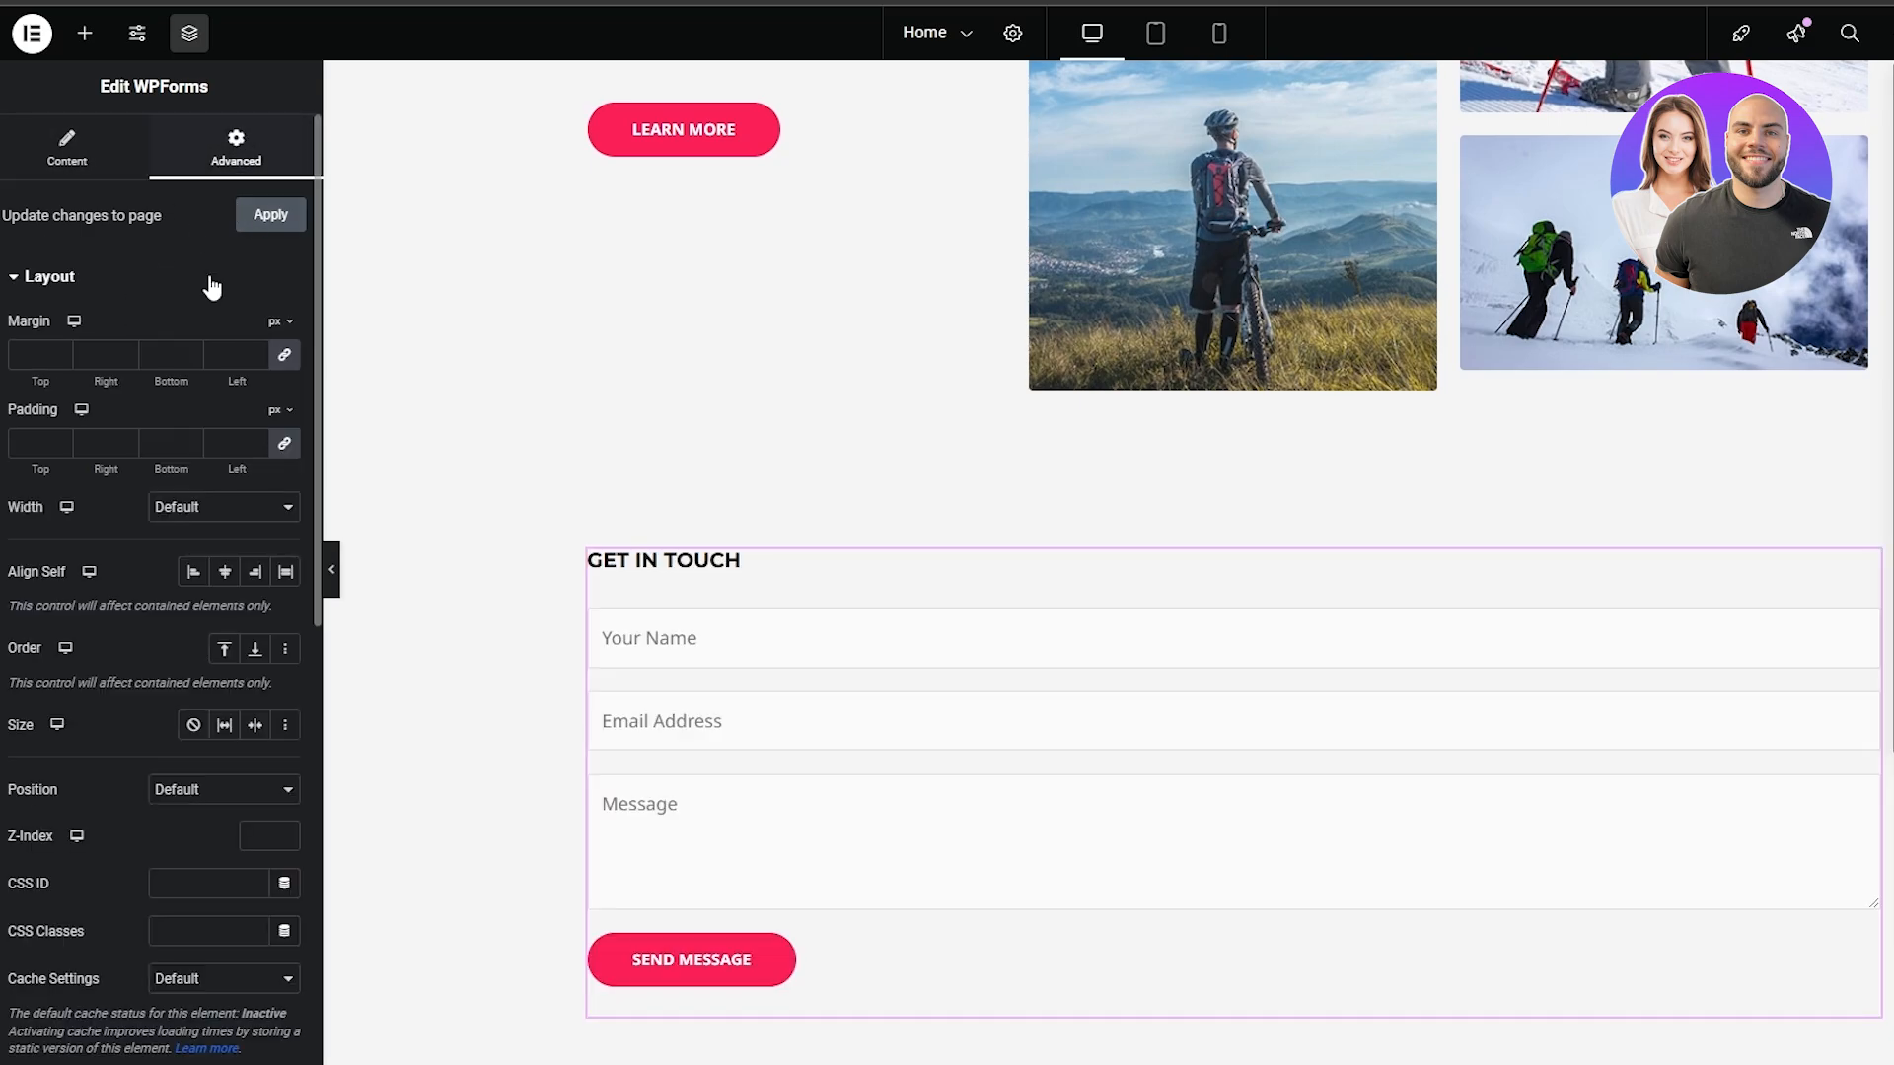
{"action": "left_click", "coordinate": [226, 573]}
{"action": "left_click", "coordinate": [285, 572]}
{"action": "left_click", "coordinate": [194, 573]}
{"action": "left_click", "coordinate": [231, 579]}
{"action": "left_click", "coordinate": [284, 574]}
{"action": "scroll", "coordinate": [258, 653], "scroll_direction": "down", "scroll_amount": 5}
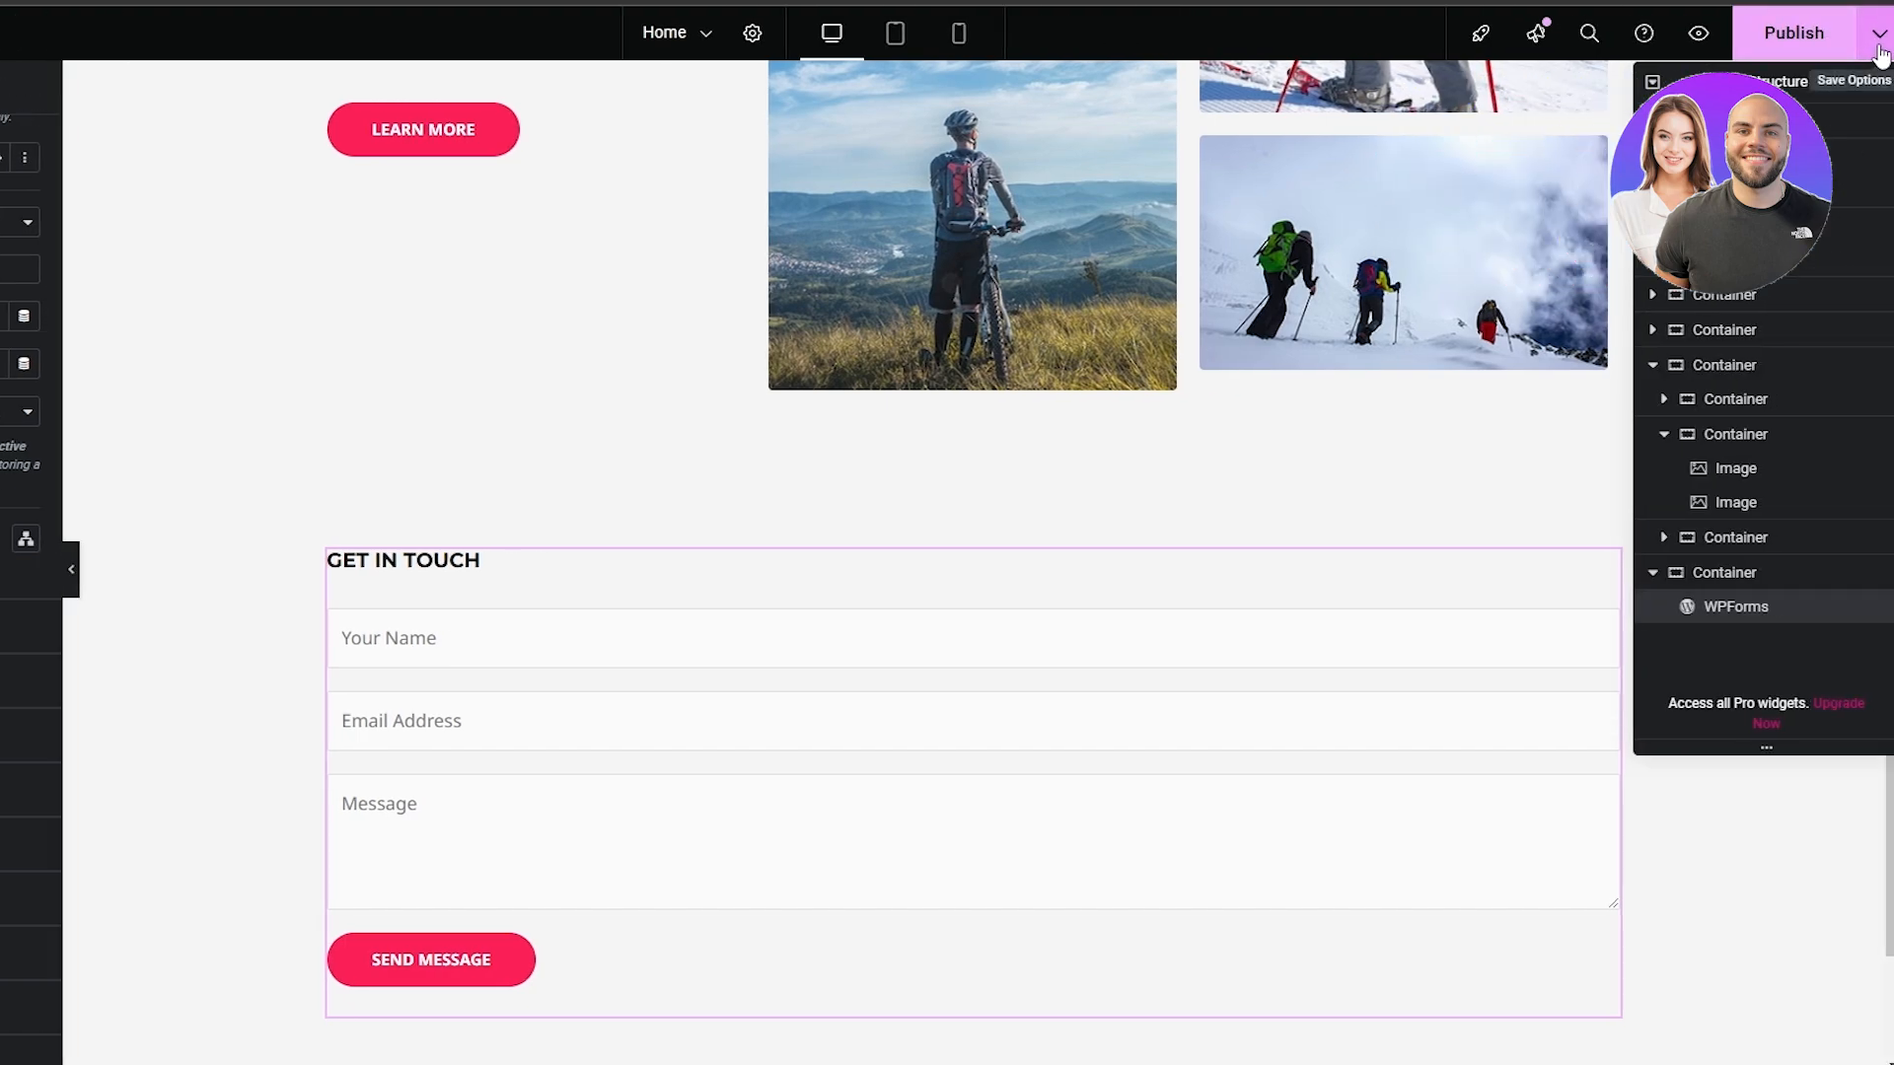
Publish the edited home page with the contact form section
{"action": "left_click", "coordinate": [1880, 54]}
{"action": "left_click", "coordinate": [1843, 49]}
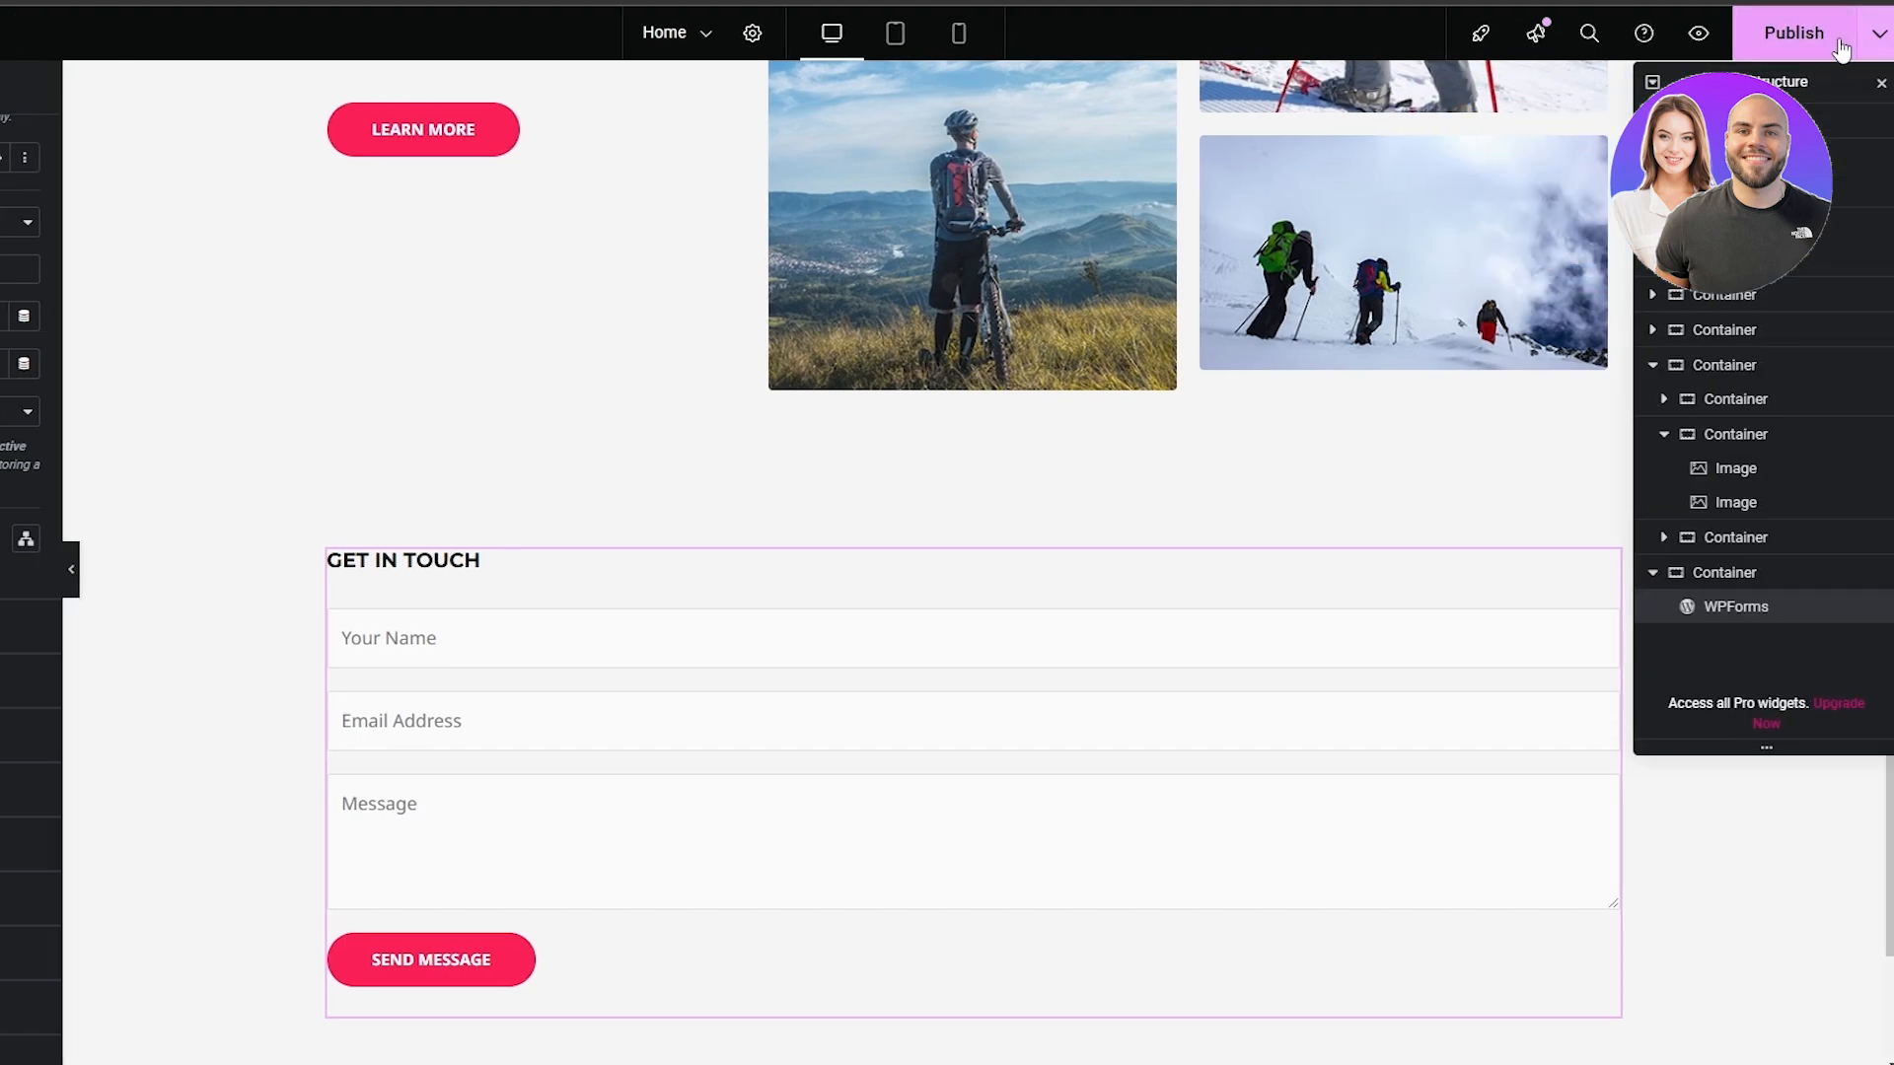
{"action": "left_click", "coordinate": [1838, 47]}
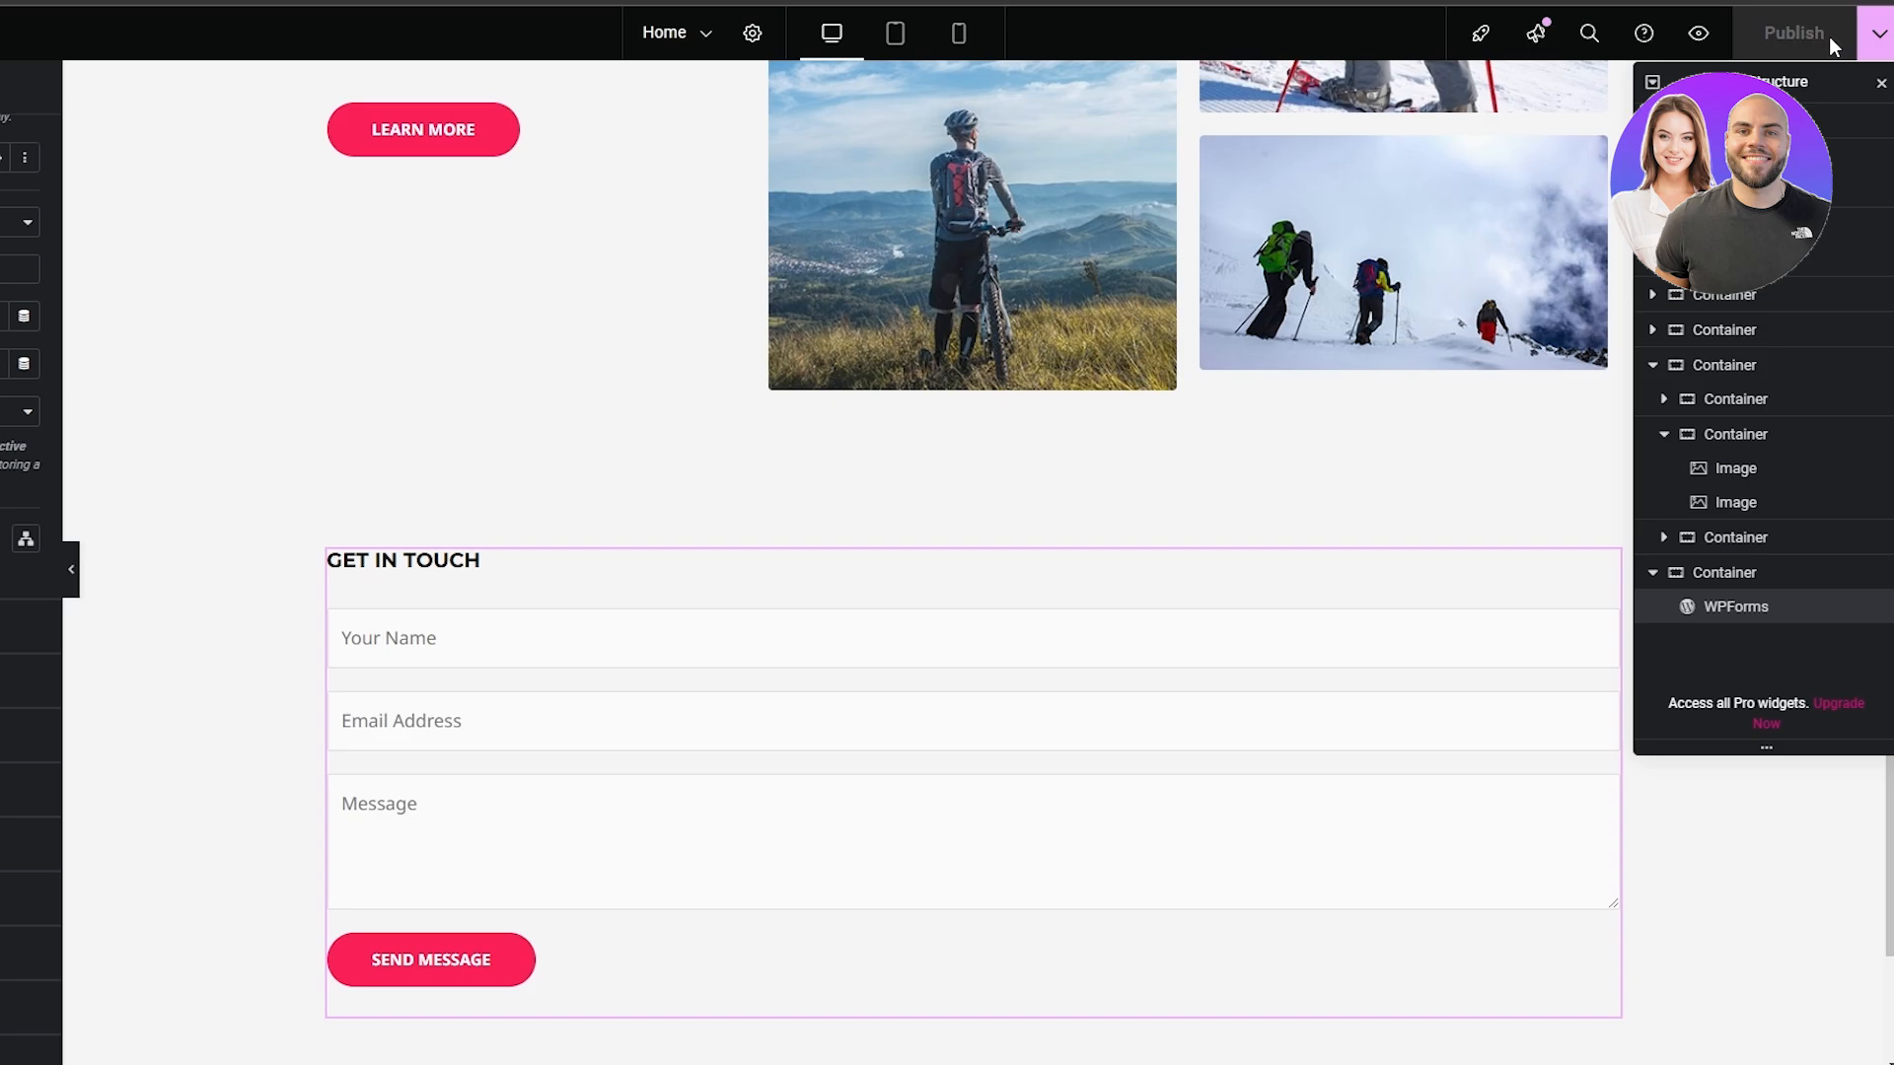
{"action": "scroll", "coordinate": [975, 322], "scroll_direction": "up", "scroll_amount": 20}
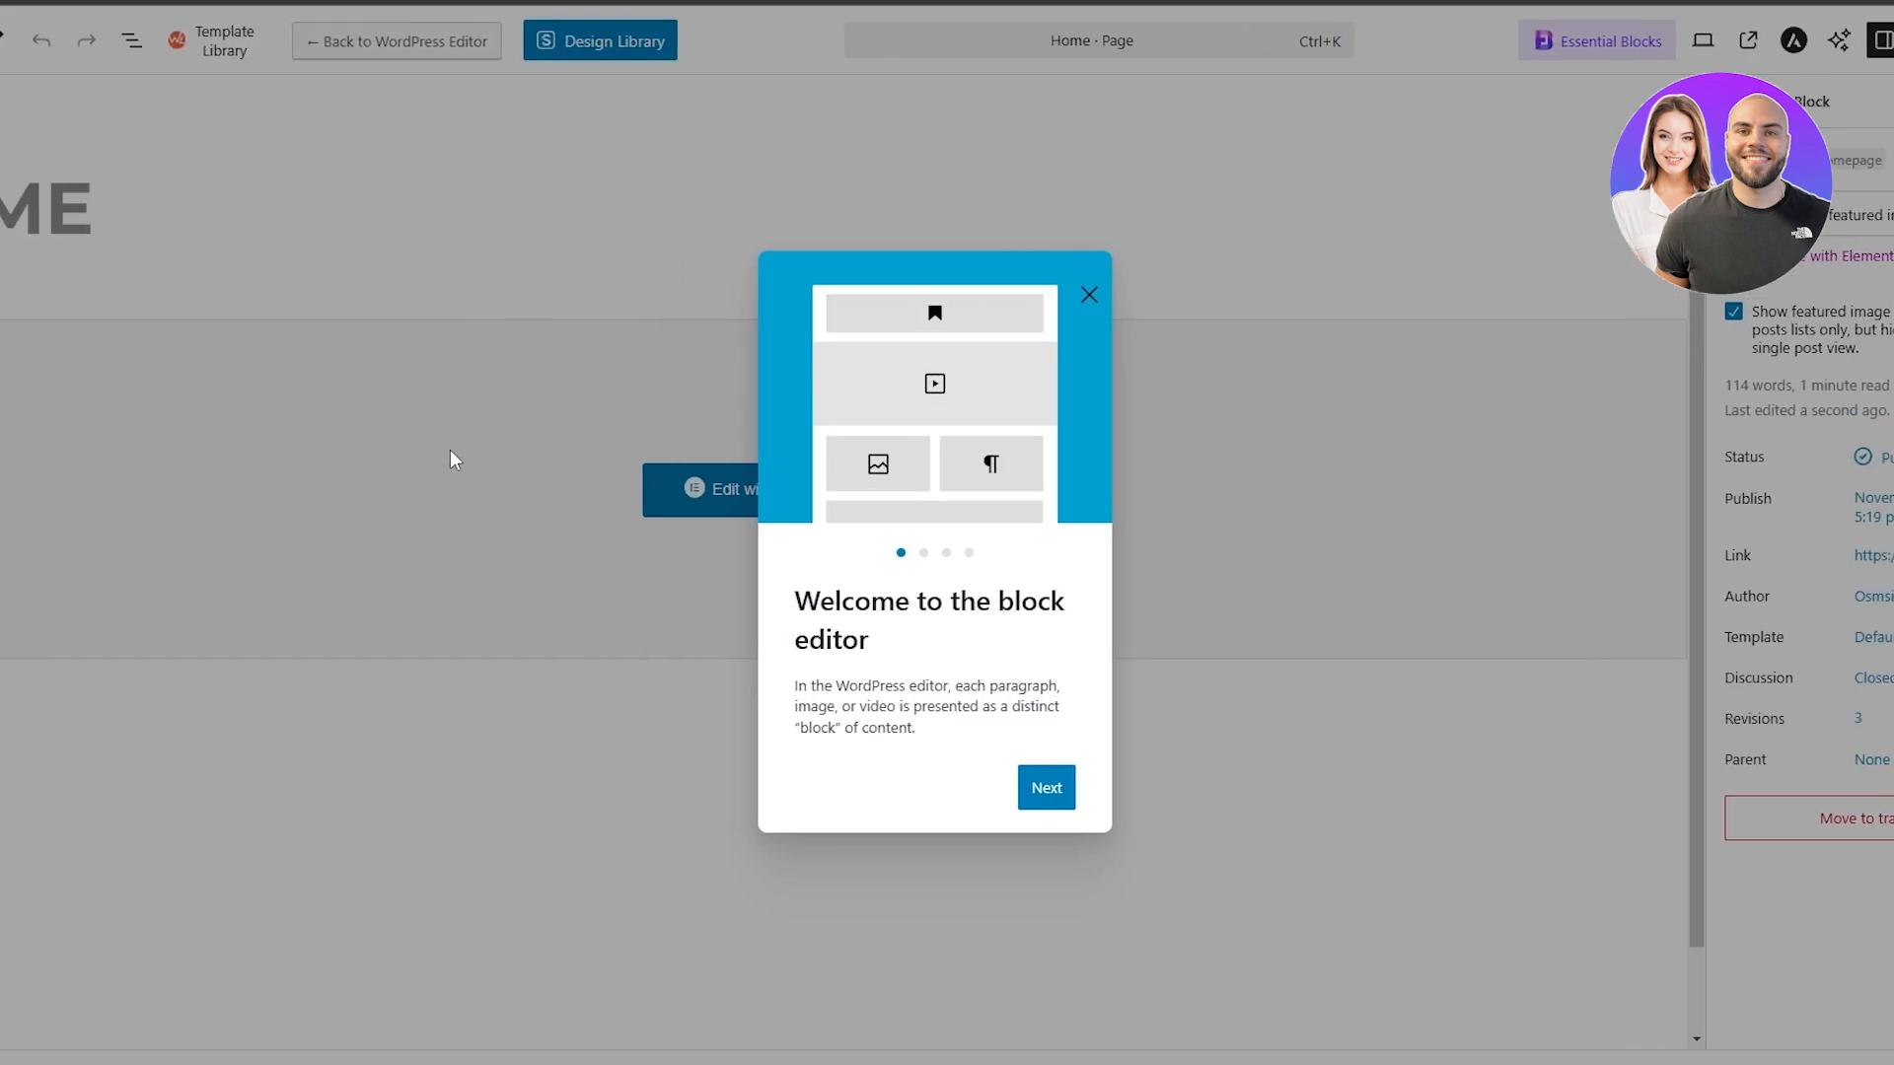
Dismiss the welcome guide, switch the Home page back to the default WordPress editor, and return to the Pages list
{"action": "left_click", "coordinate": [1089, 295]}
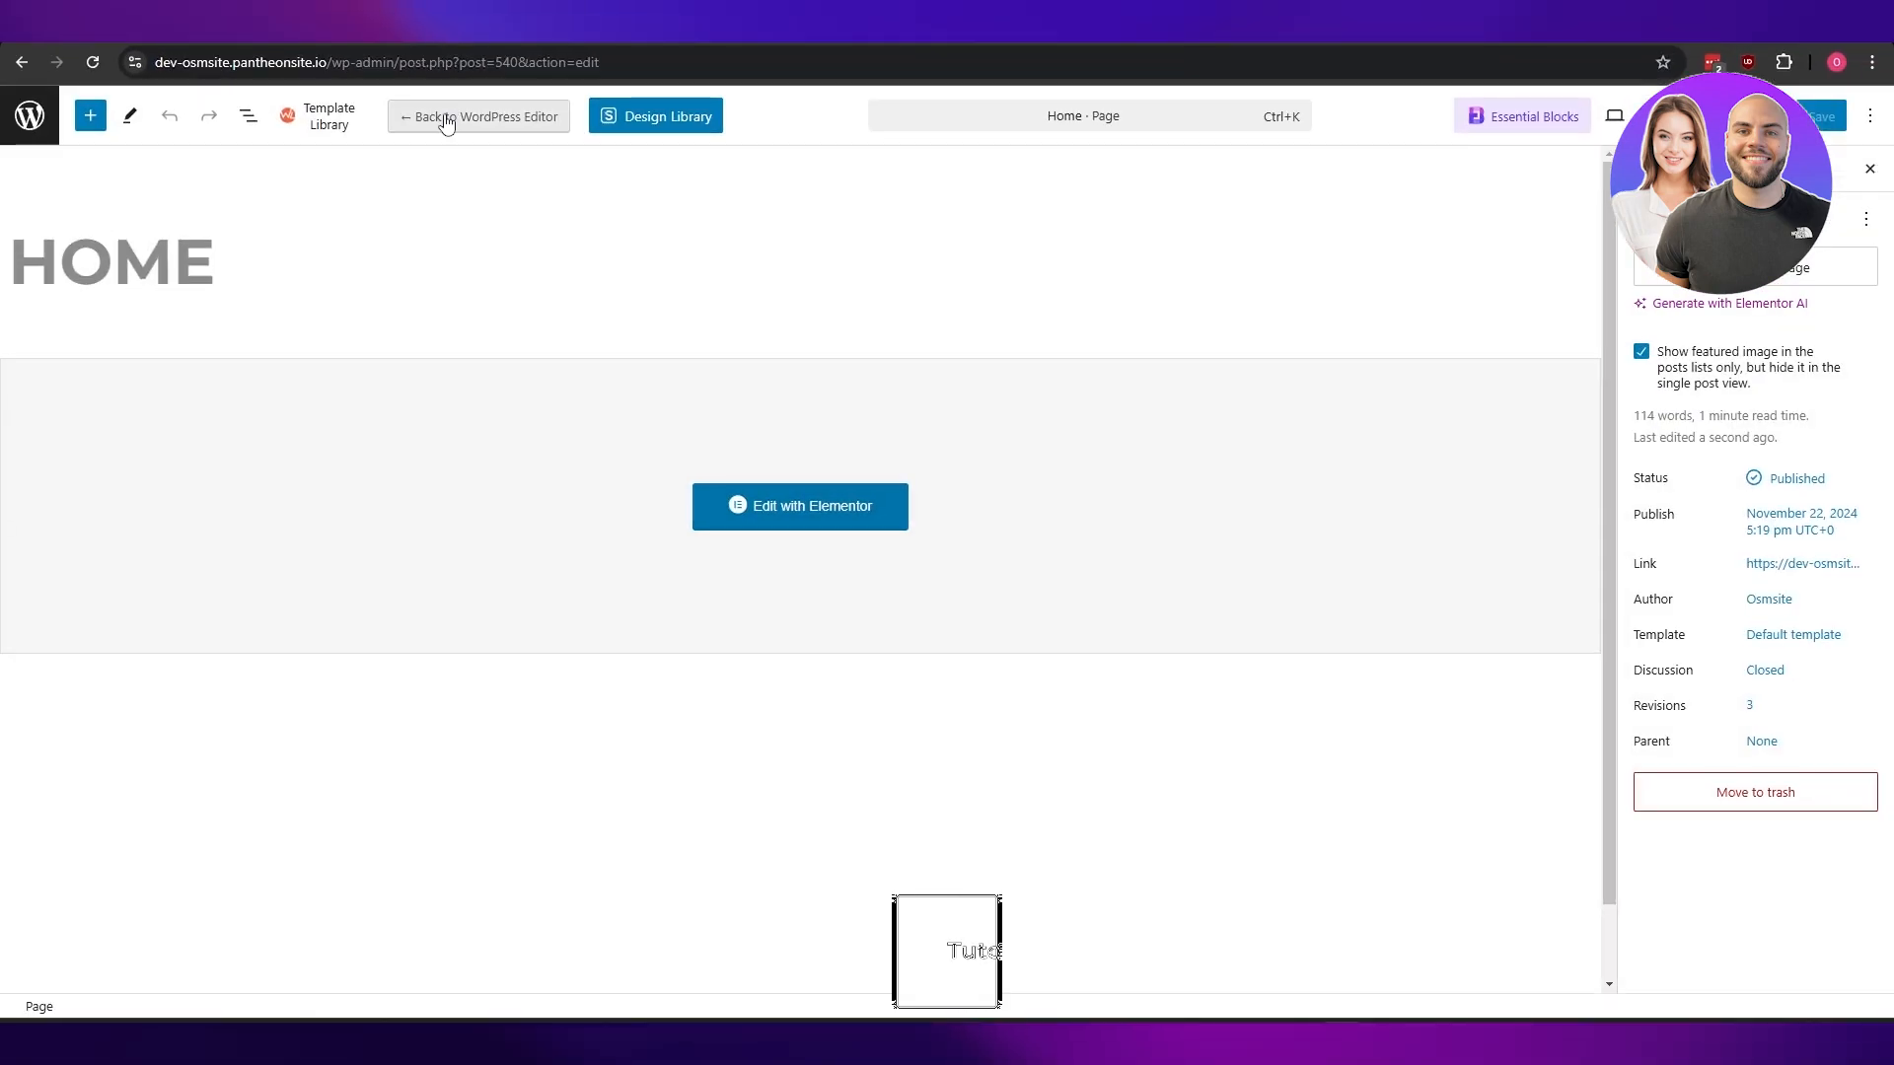
{"action": "left_click", "coordinate": [446, 120]}
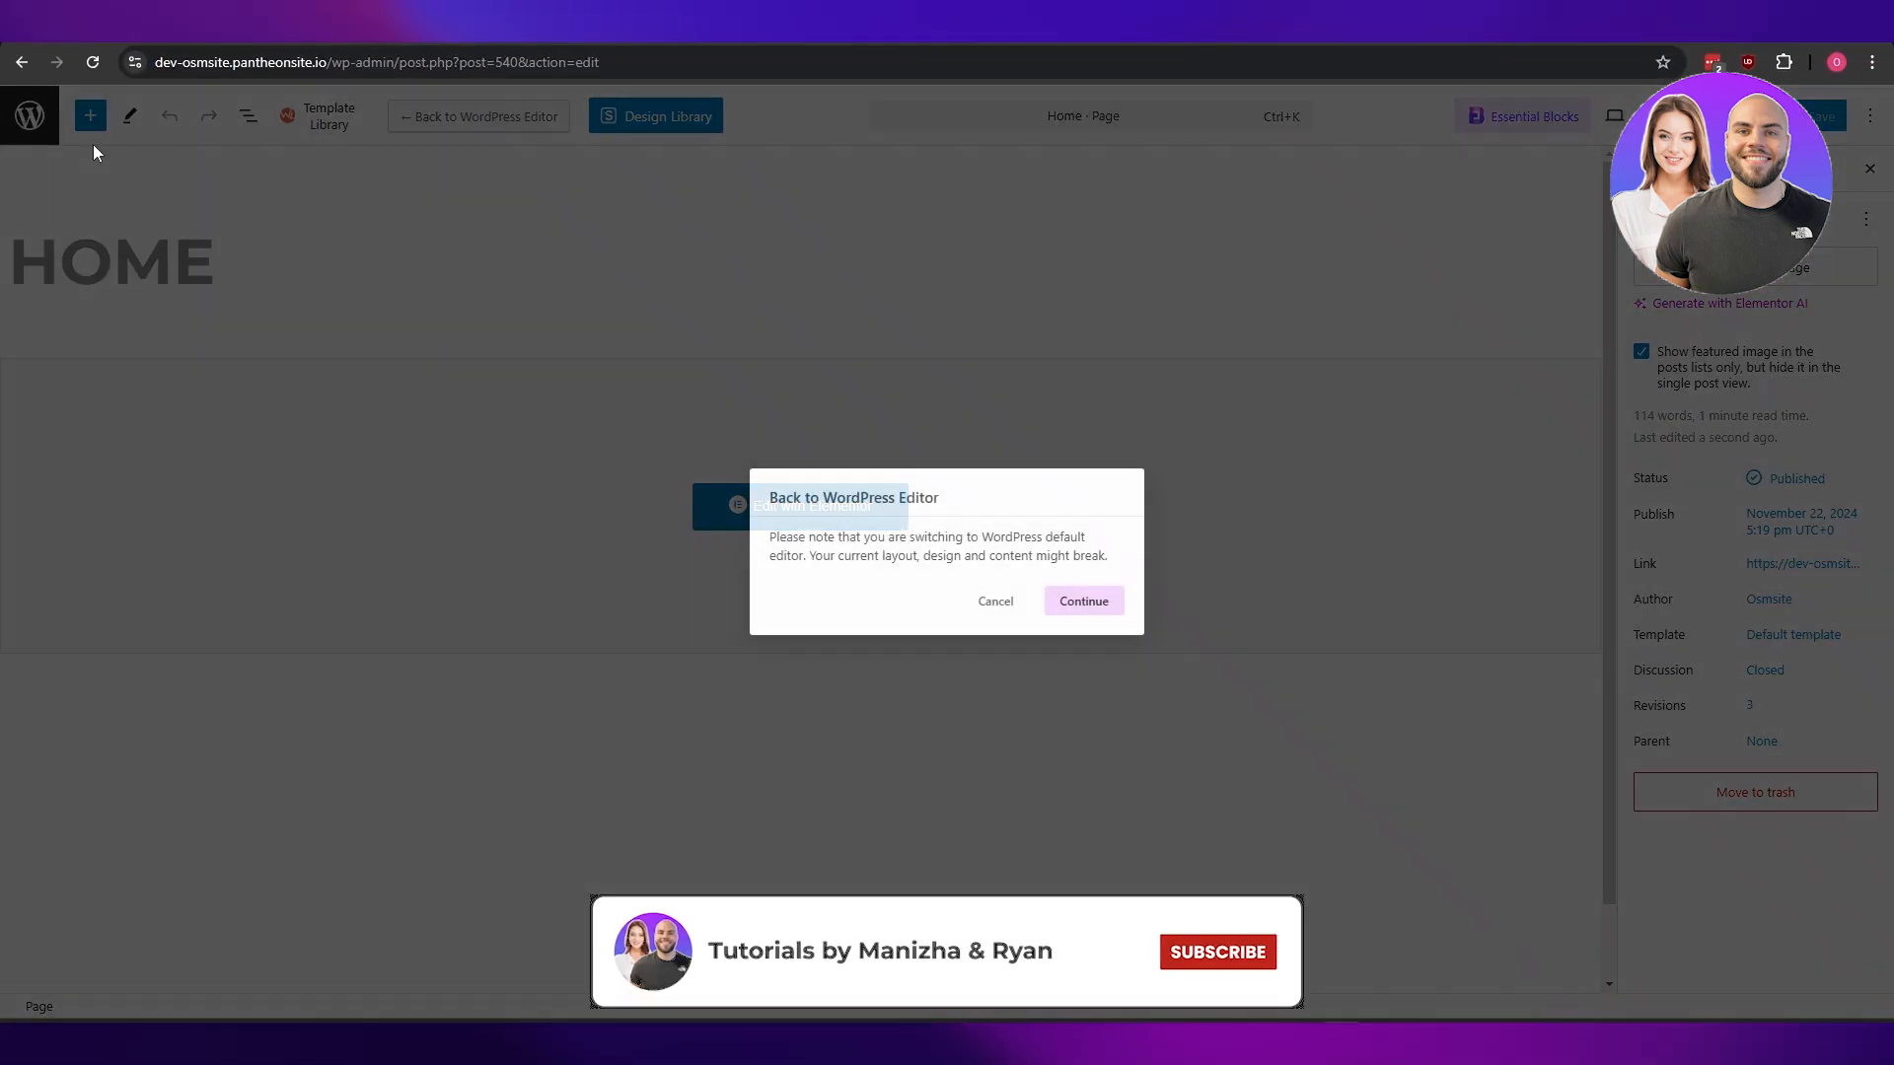
{"action": "left_click", "coordinate": [1082, 609]}
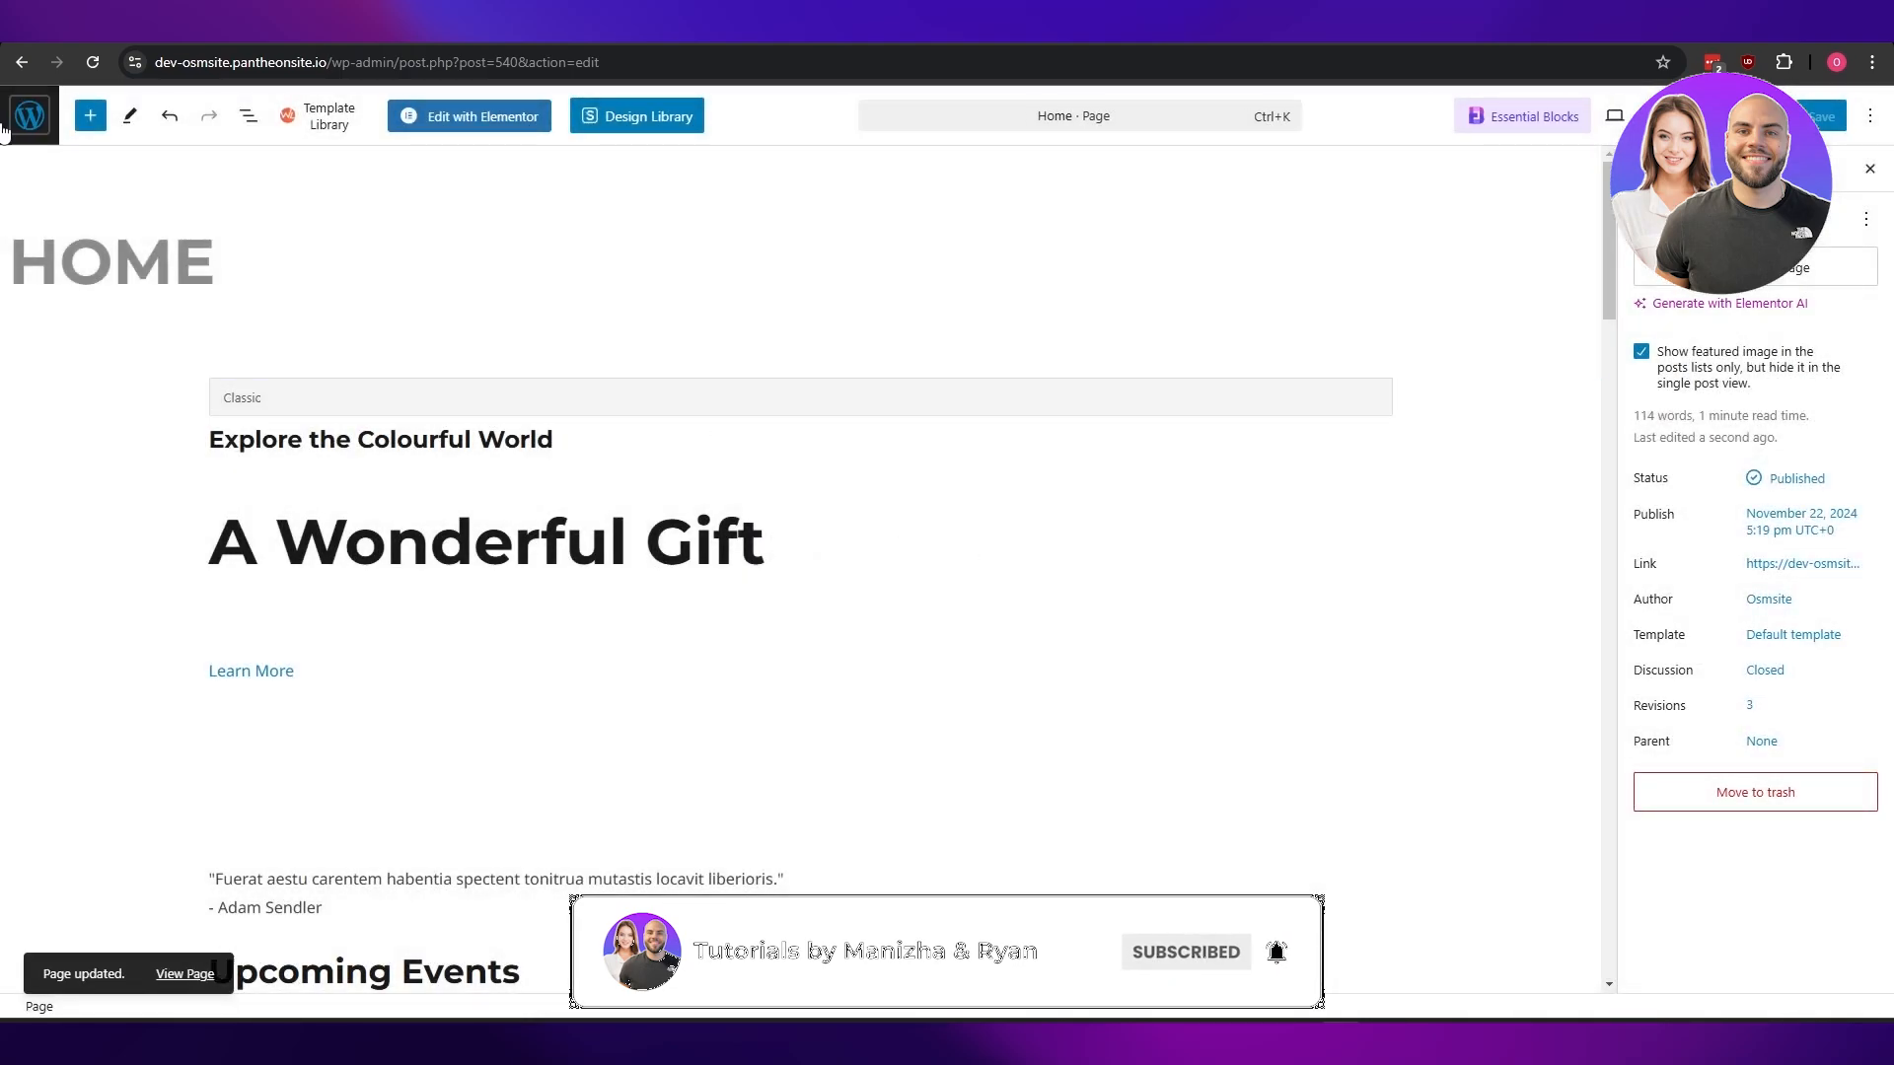
{"action": "left_click", "coordinate": [29, 115]}
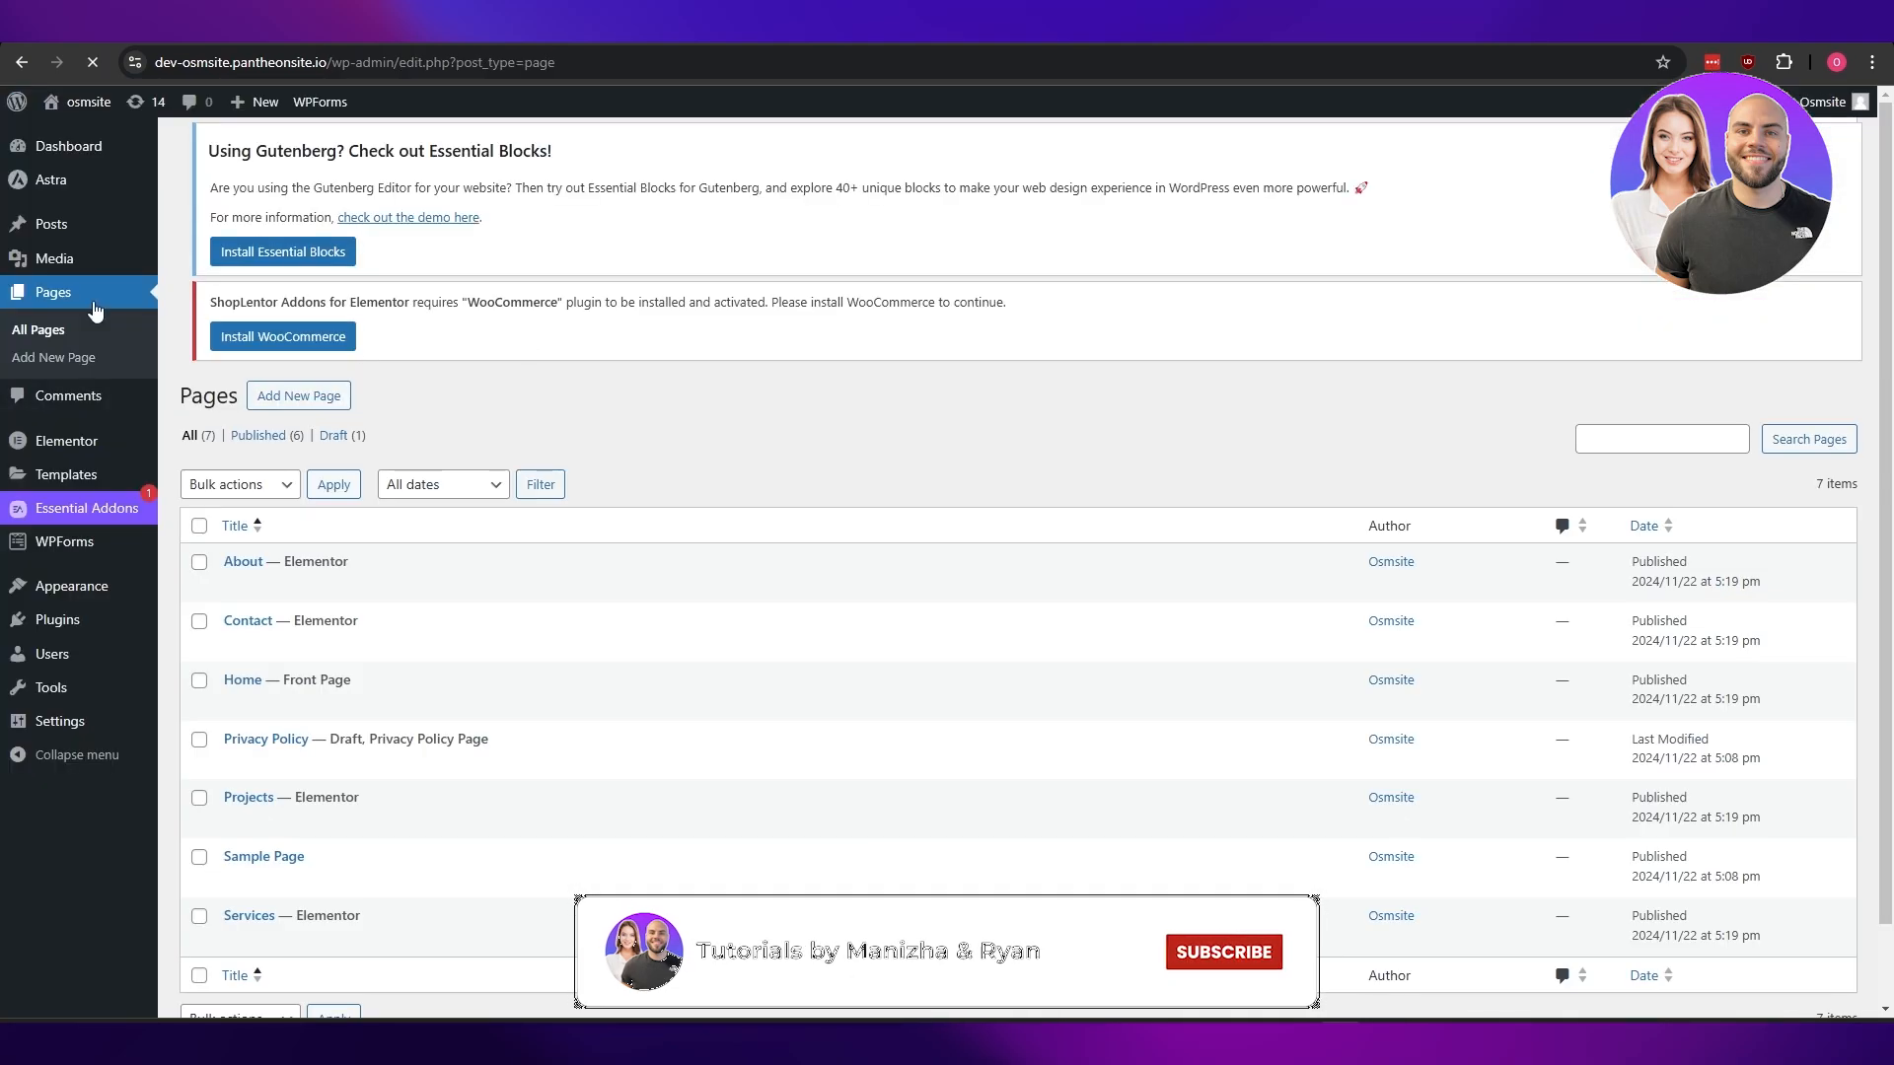